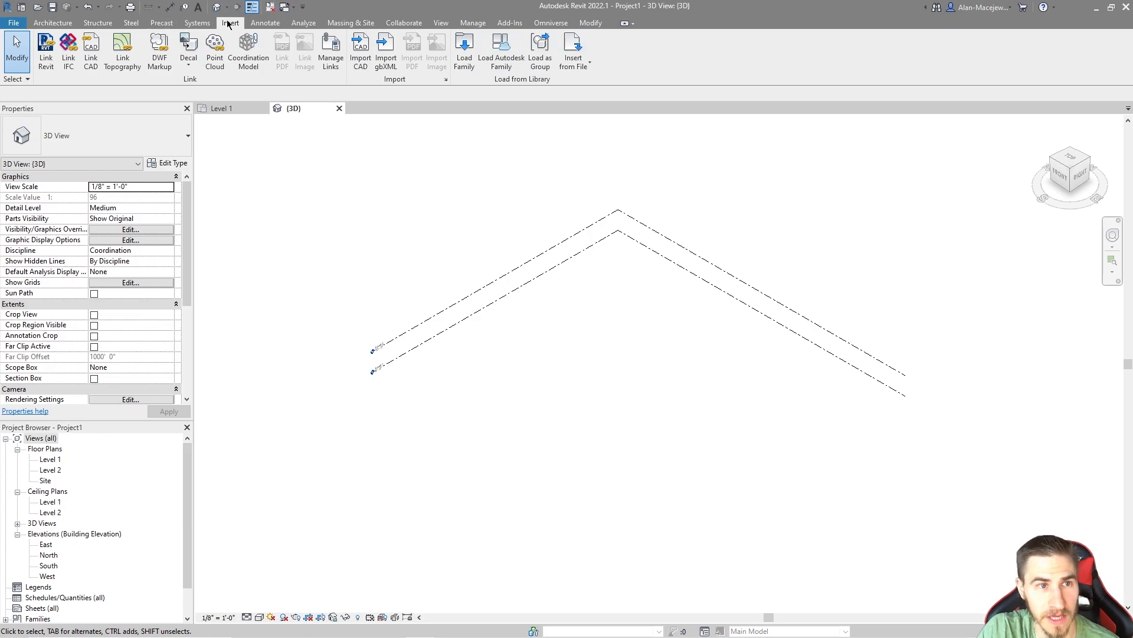
# Step: Start a CAD link of Topography.dwg from the 77_Topography folder with import units set to feet
pyautogui.click(92, 53)
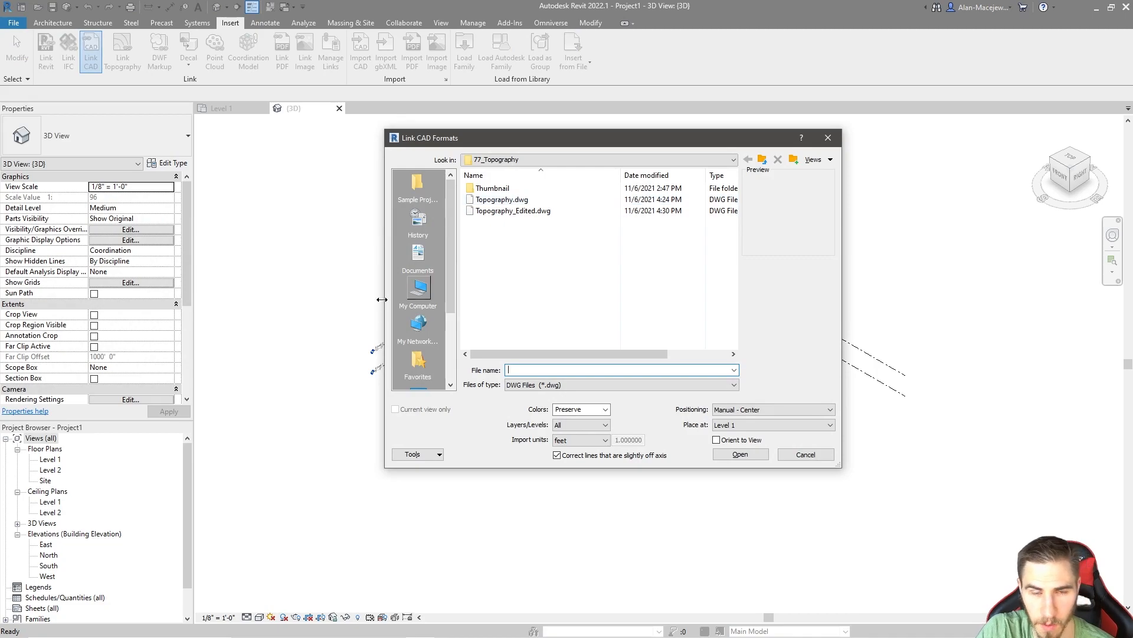
pyautogui.moveTo(547, 131)
pyautogui.mouseDown()
pyautogui.moveTo(534, 151)
pyautogui.moveTo(552, 150)
pyautogui.mouseUp()
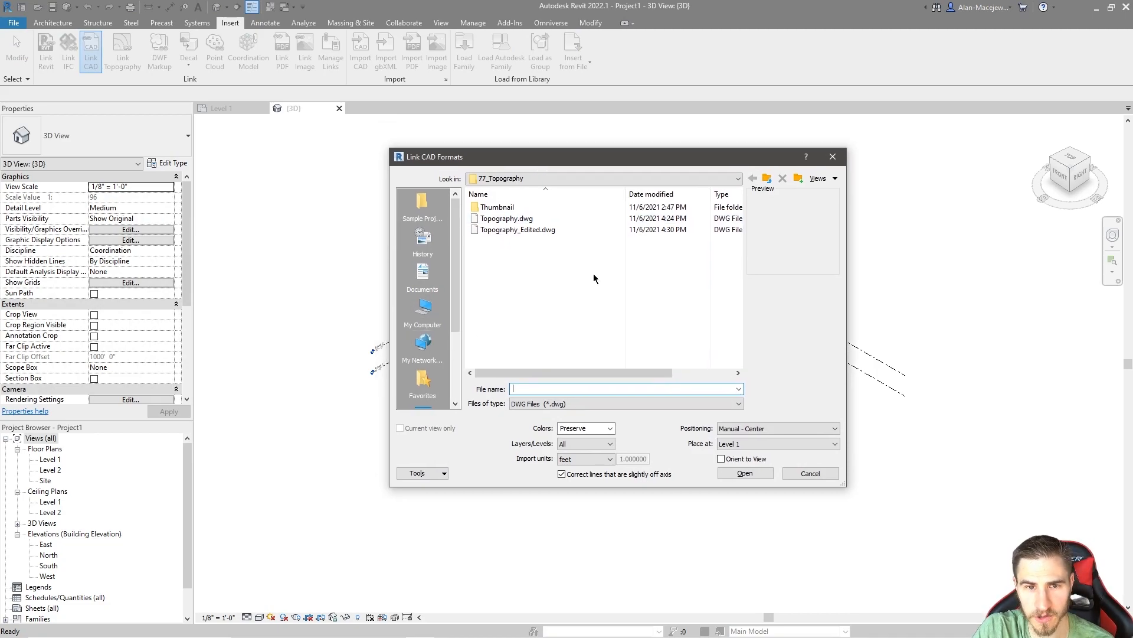
pyautogui.click(507, 219)
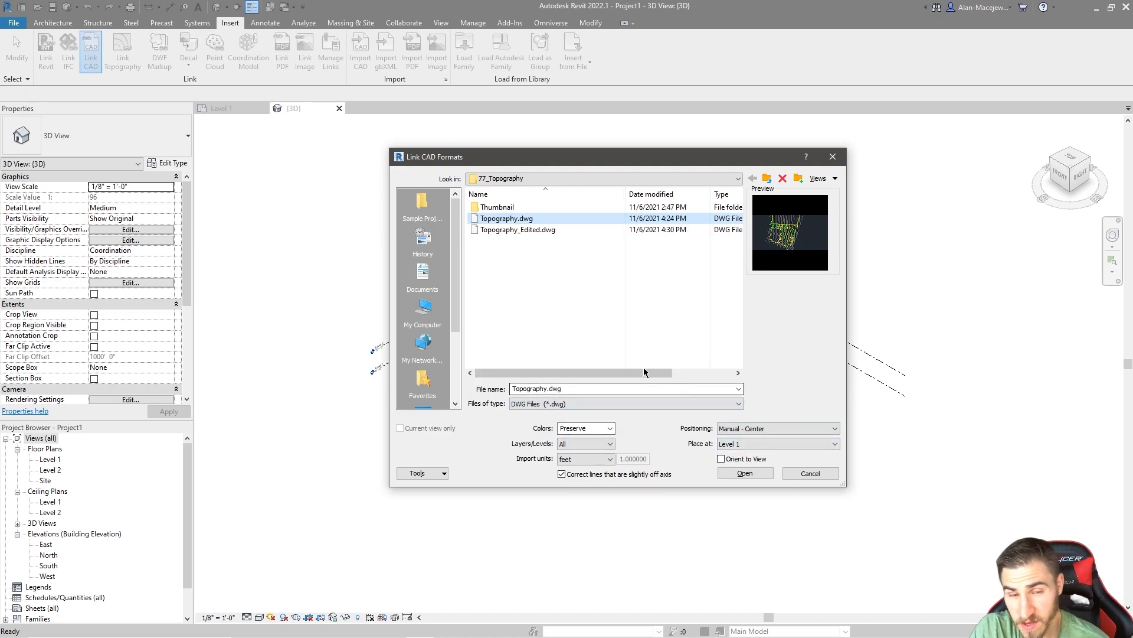
pyautogui.click(602, 460)
pyautogui.click(577, 470)
pyautogui.click(576, 460)
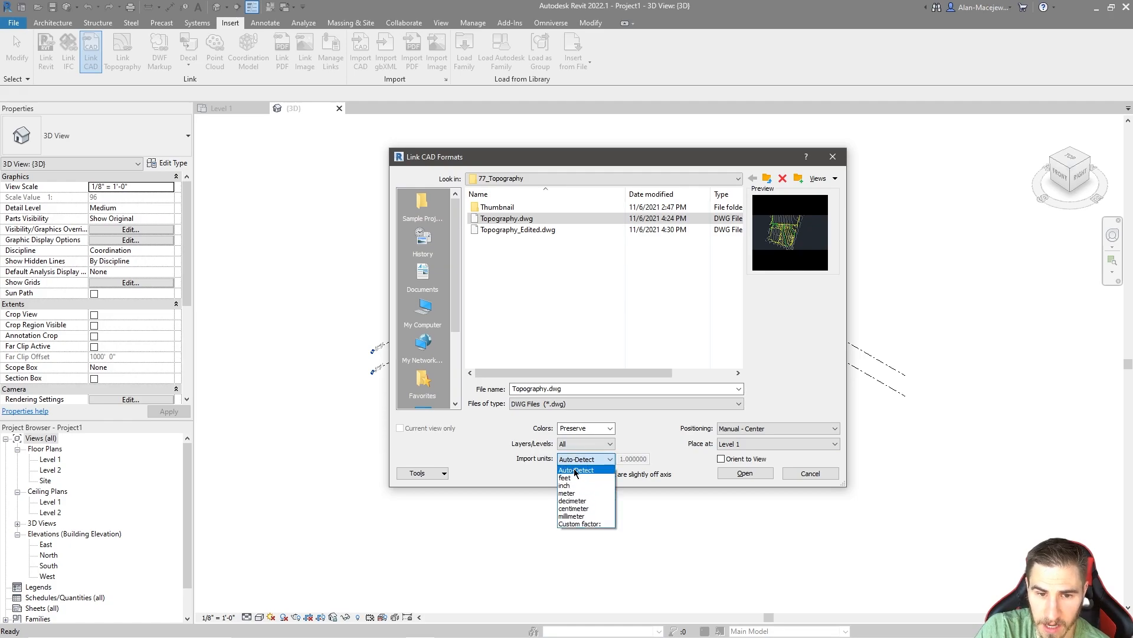
pyautogui.click(570, 477)
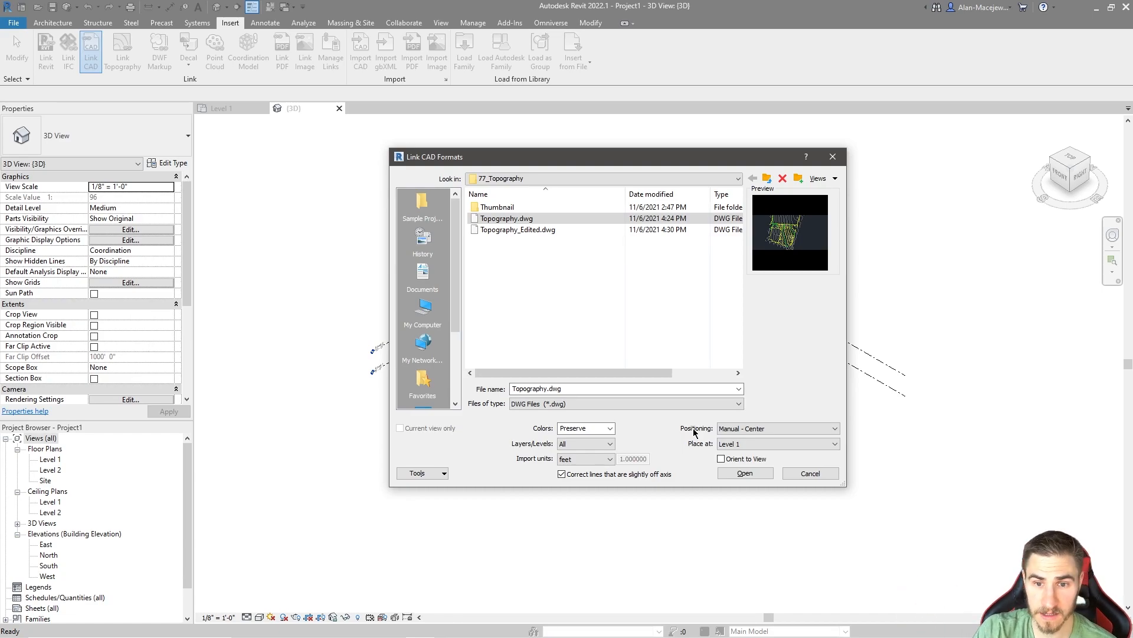
# Step: Set the CAD link's positioning to Manual - Center and its placement level to Level 1
pyautogui.click(734, 429)
pyautogui.click(738, 439)
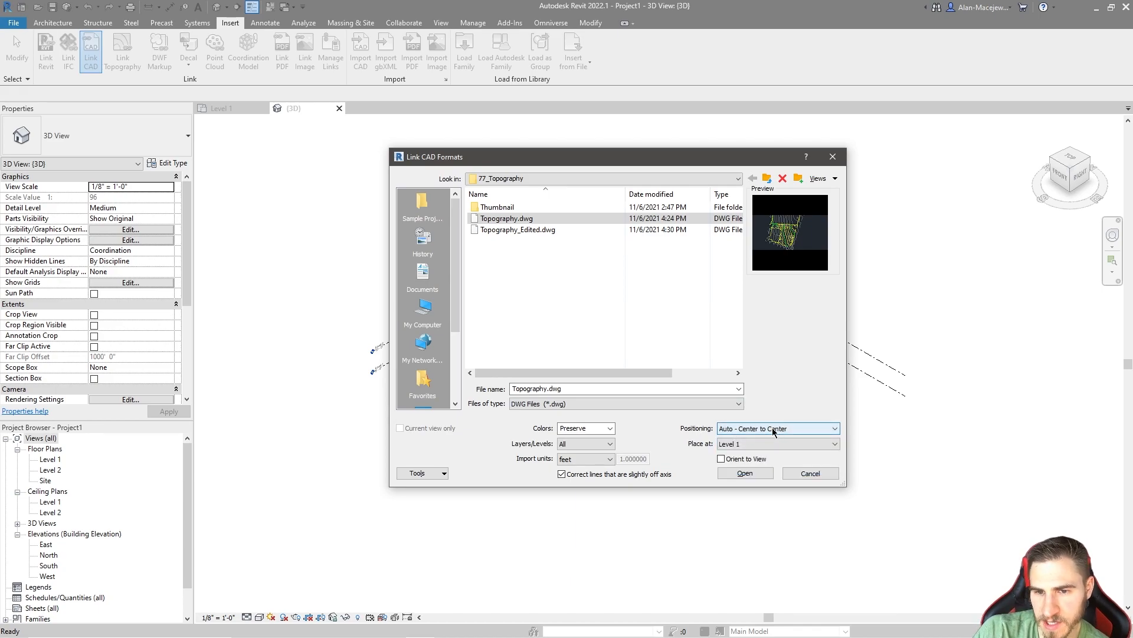
pyautogui.click(774, 430)
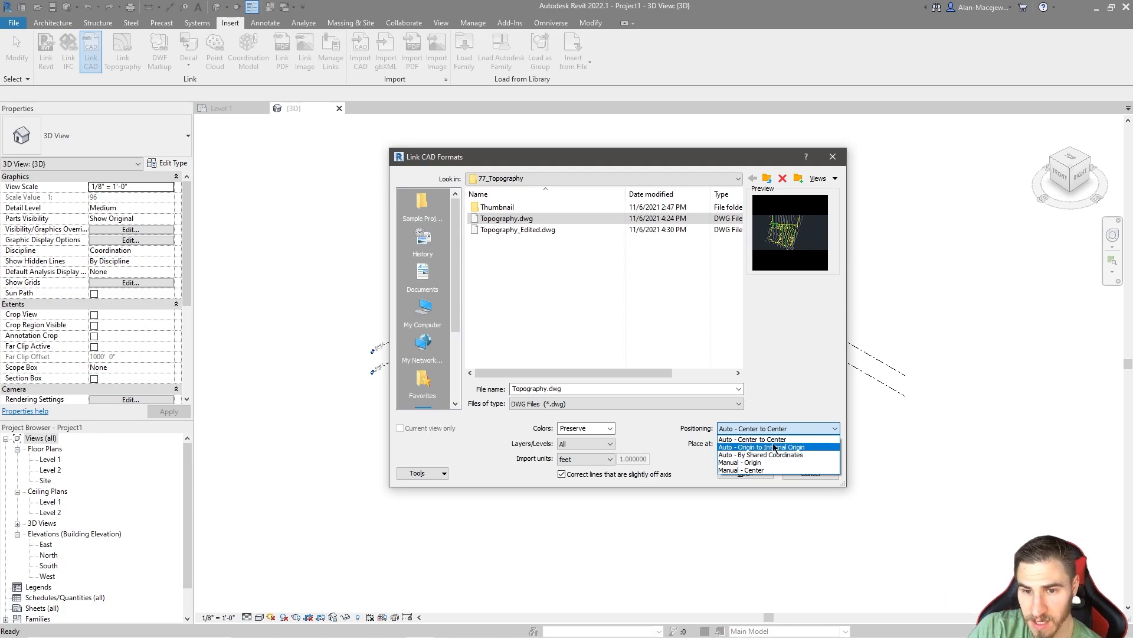
pyautogui.click(752, 470)
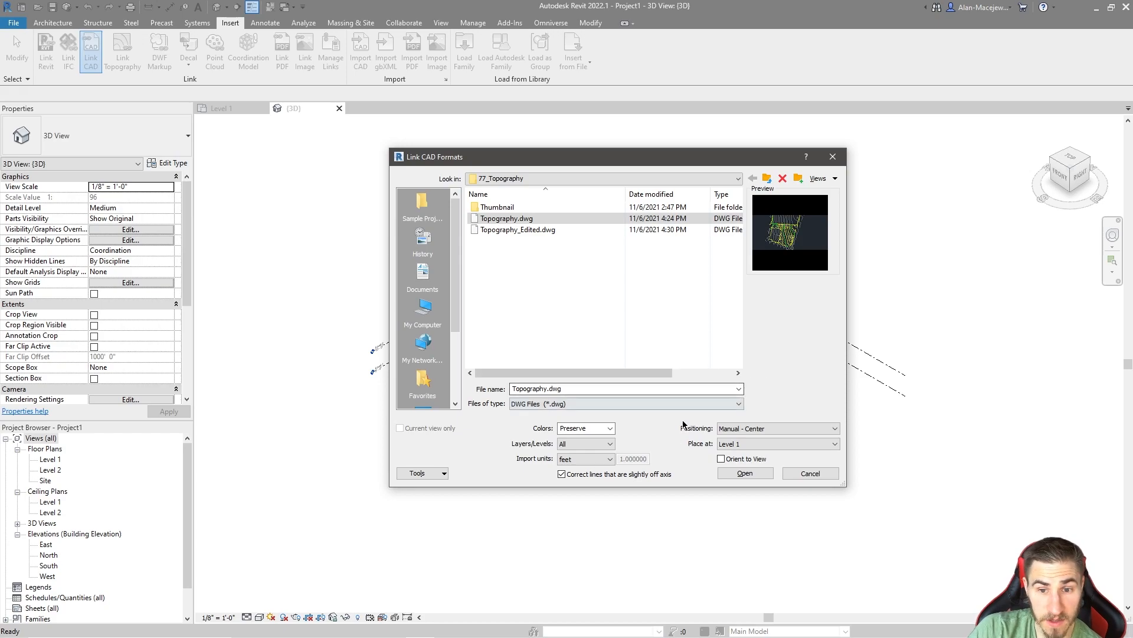
pyautogui.click(758, 444)
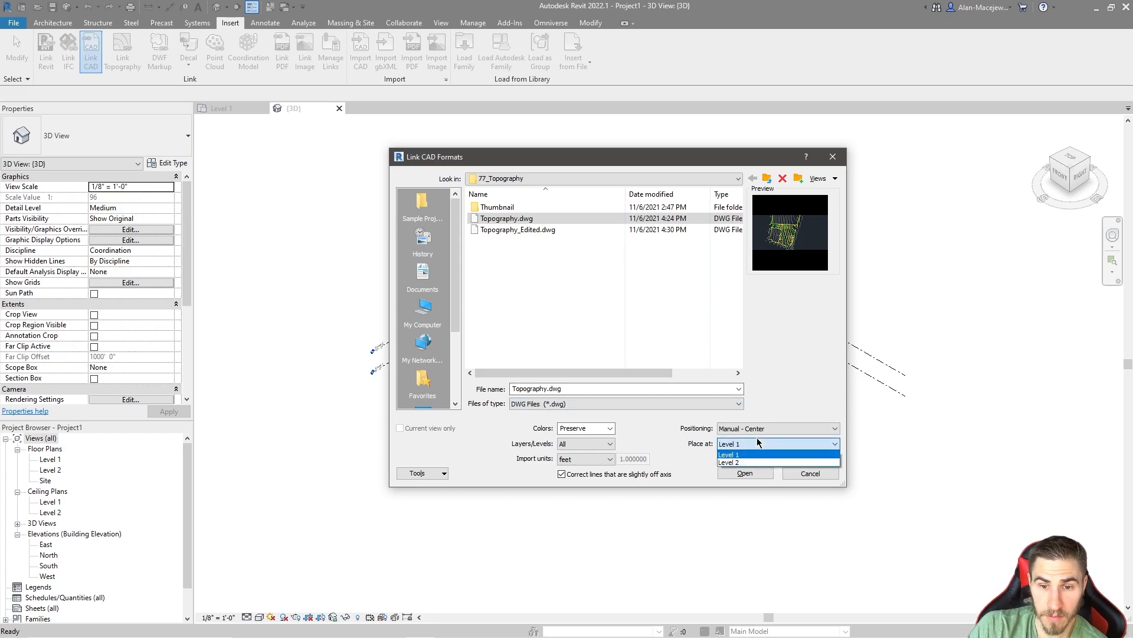
pyautogui.click(778, 411)
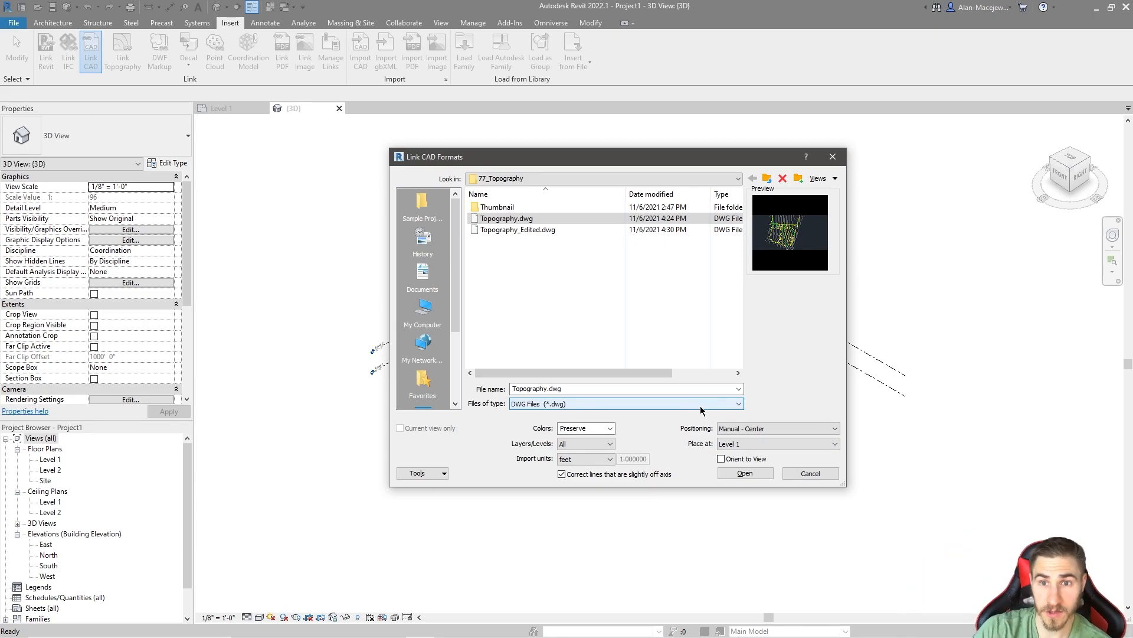
pyautogui.click(776, 444)
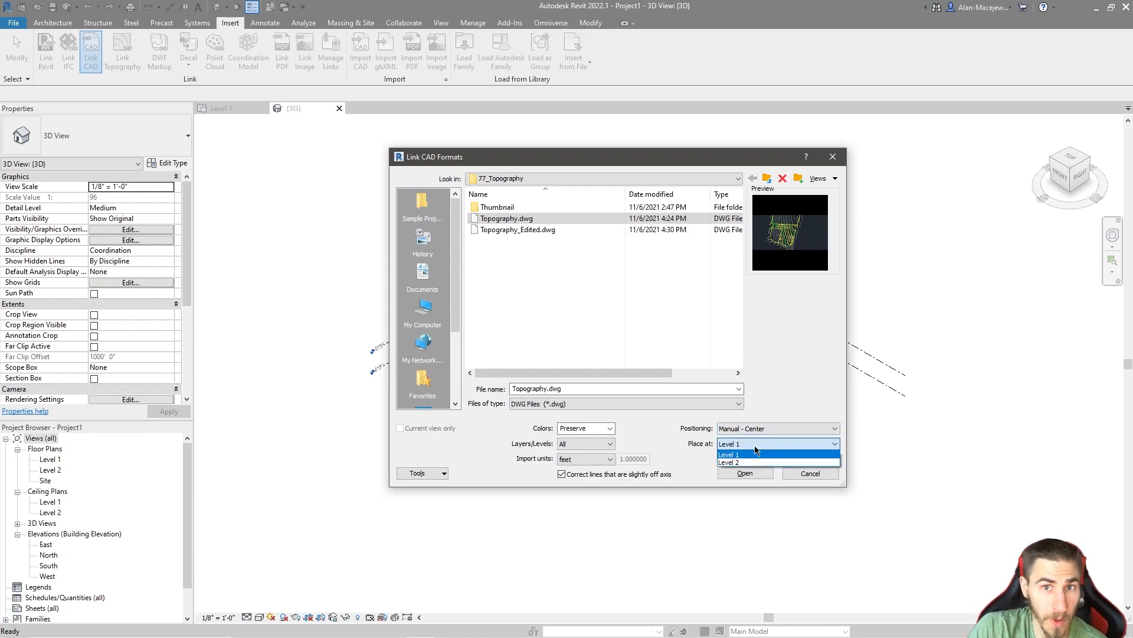
pyautogui.click(771, 459)
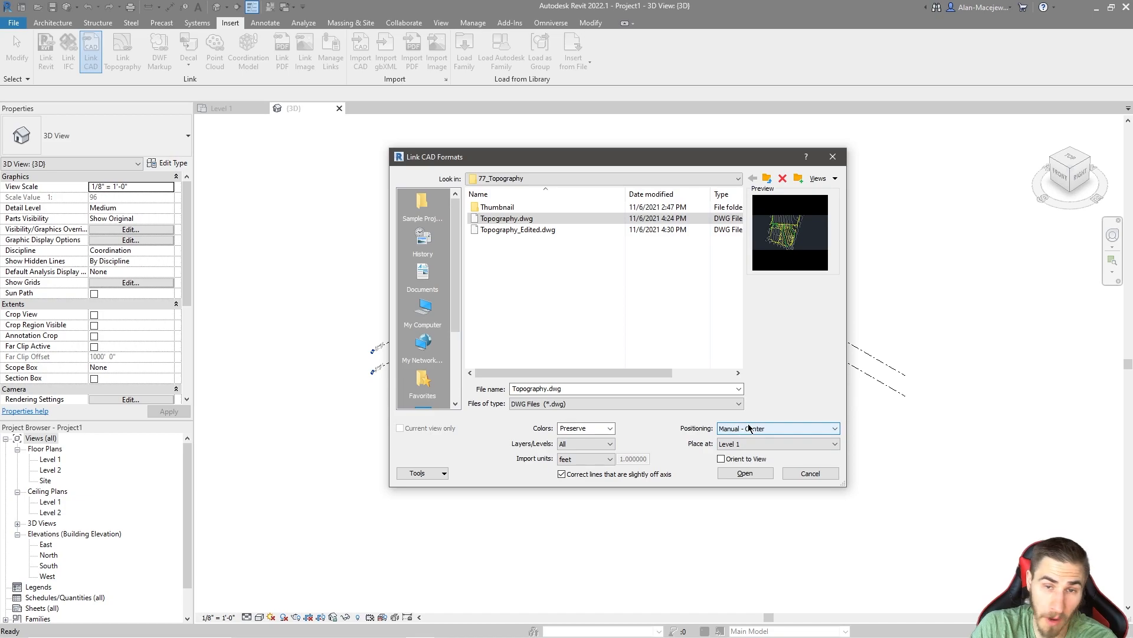
# Step: Load the linked topography drawing and place it by eye over the level lines in the 3D view
pyautogui.click(756, 473)
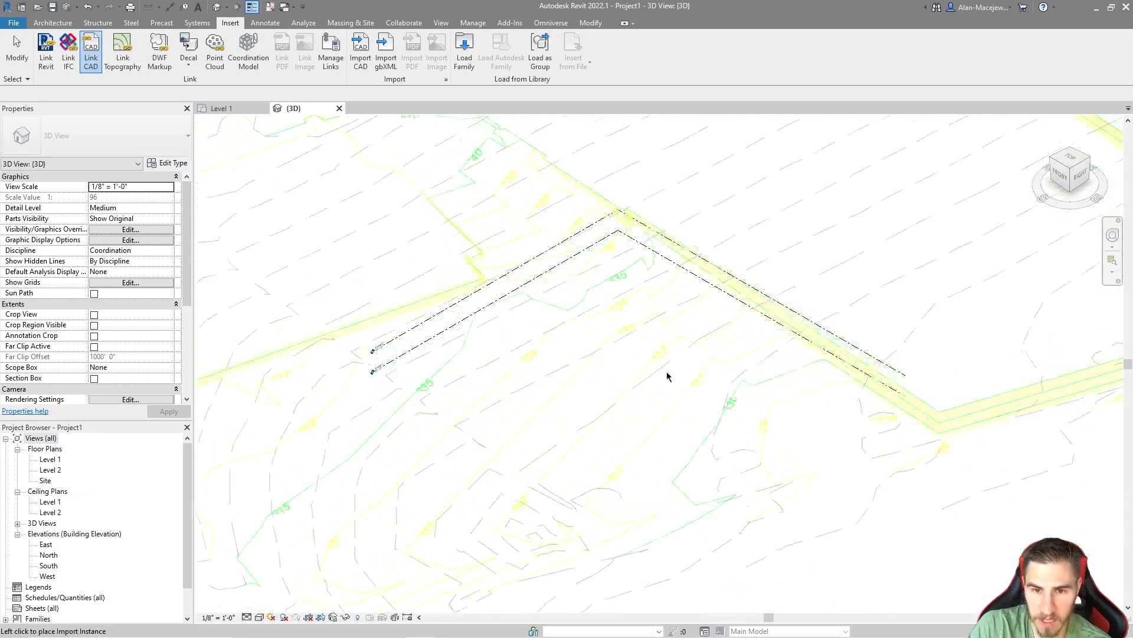
pyautogui.scroll(-1, 694, 395)
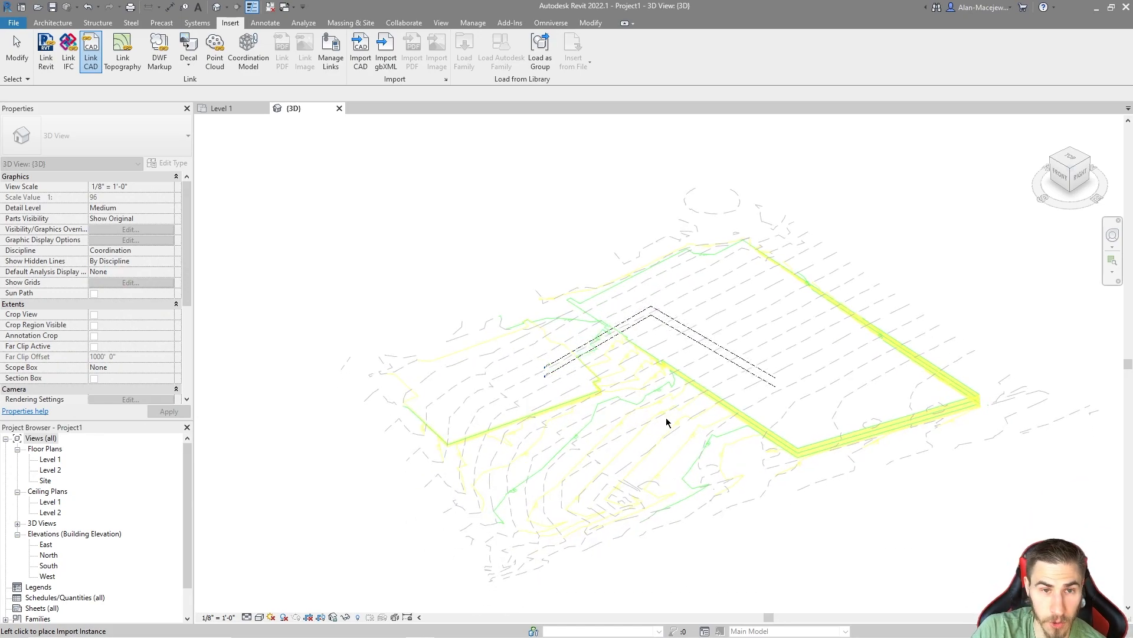
pyautogui.scroll(-5, 593, 452)
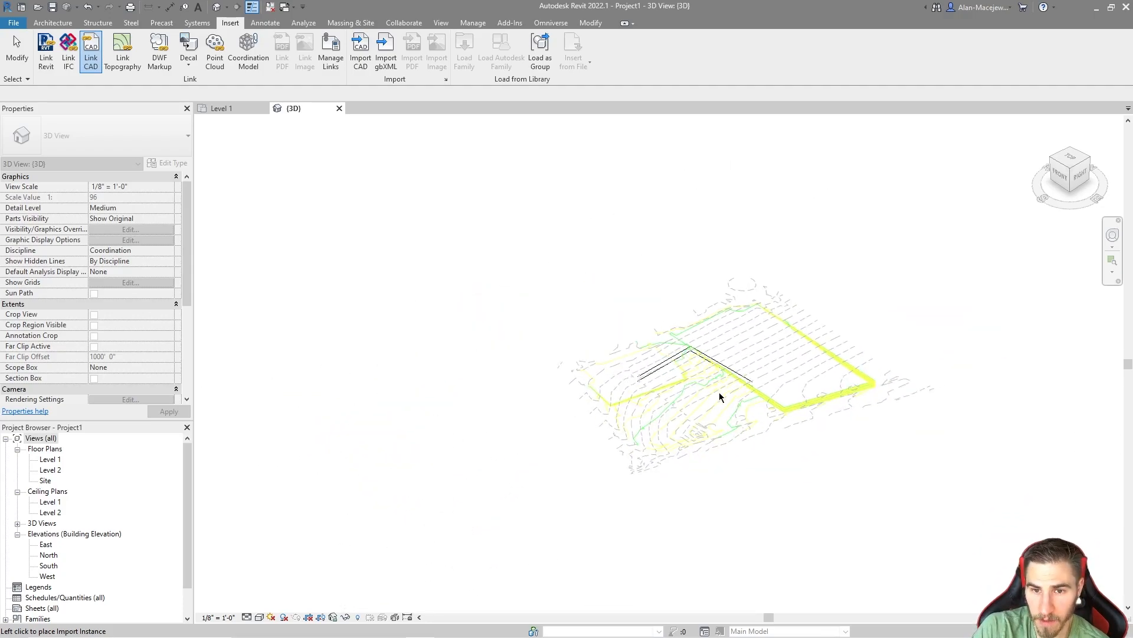
pyautogui.click(708, 389)
pyautogui.keyDown('shift'); pyautogui.moveTo(707, 389); pyautogui.dragTo(749, 506, button='middle'); pyautogui.keyUp('shift')
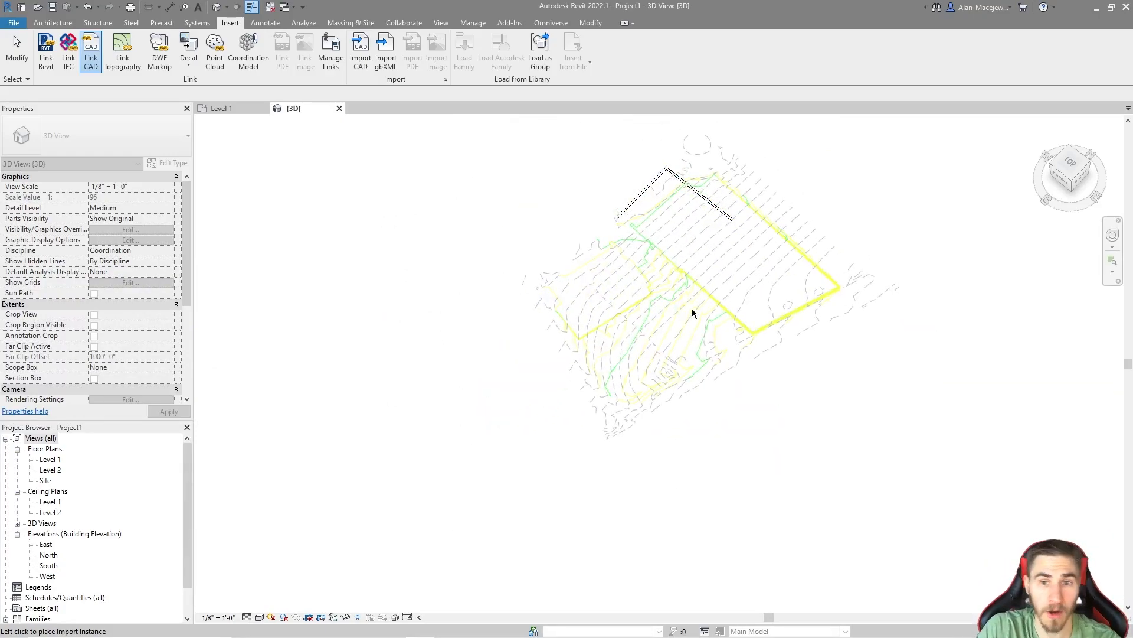
pyautogui.moveTo(678, 309); pyautogui.dragTo(658, 419, button='middle')
pyautogui.scroll(5, 643, 414)
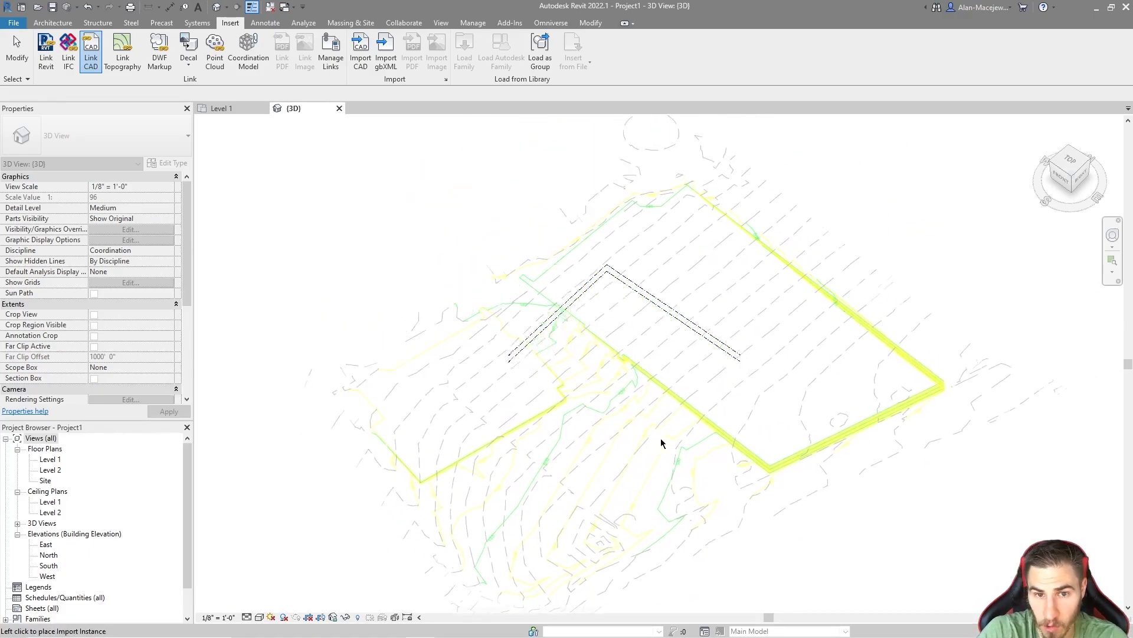
pyautogui.click(626, 409)
pyautogui.scroll(-1, 768, 470)
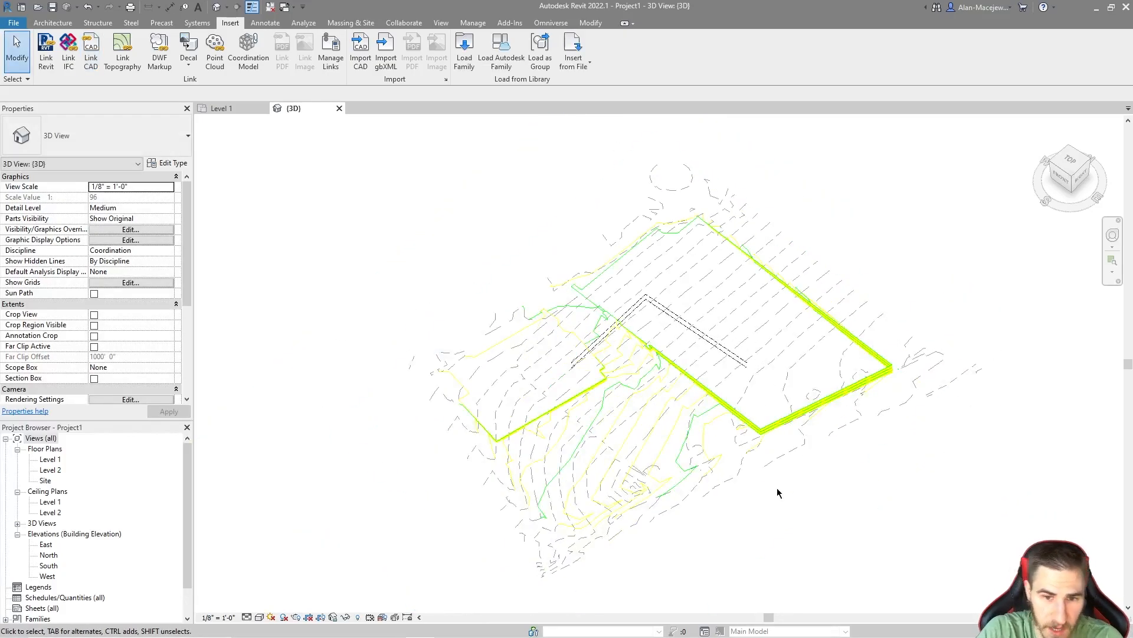
# Step: Select the linked topography and examine its contours and height relative to the level lines from several angles
pyautogui.click(663, 460)
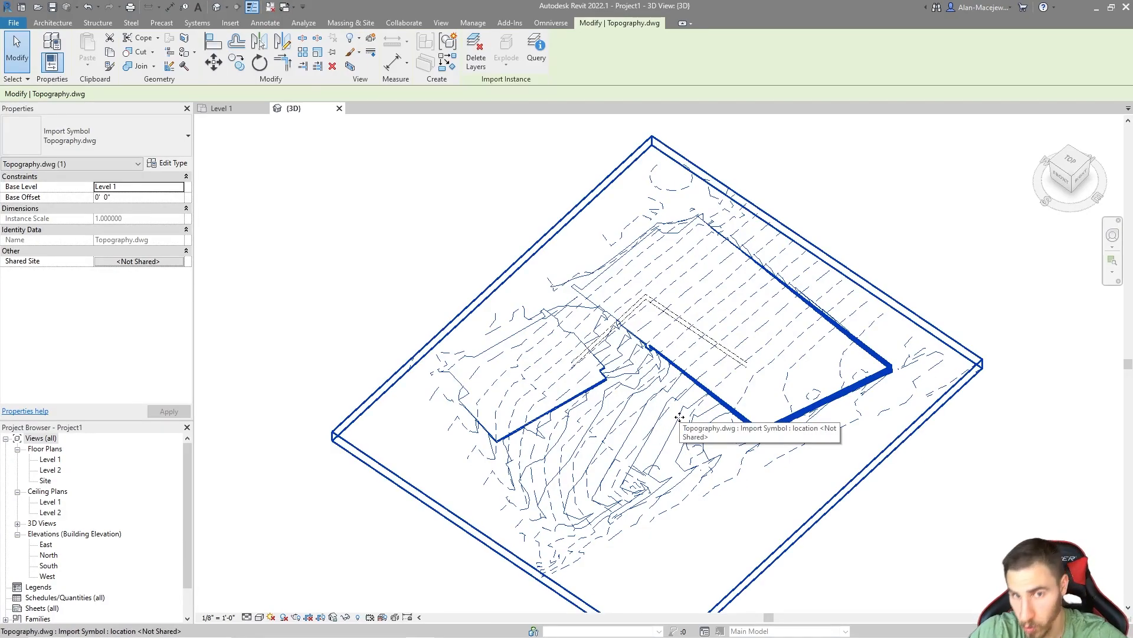
pyautogui.keyDown('shift'); pyautogui.moveTo(506, 486); pyautogui.dragTo(770, 403, button='middle'); pyautogui.keyUp('shift')
pyautogui.scroll(-3, 792, 340)
pyautogui.moveTo(838, 442); pyautogui.dragTo(716, 451, button='middle')
pyautogui.scroll(3, 685, 416)
pyautogui.scroll(-2, 799, 336)
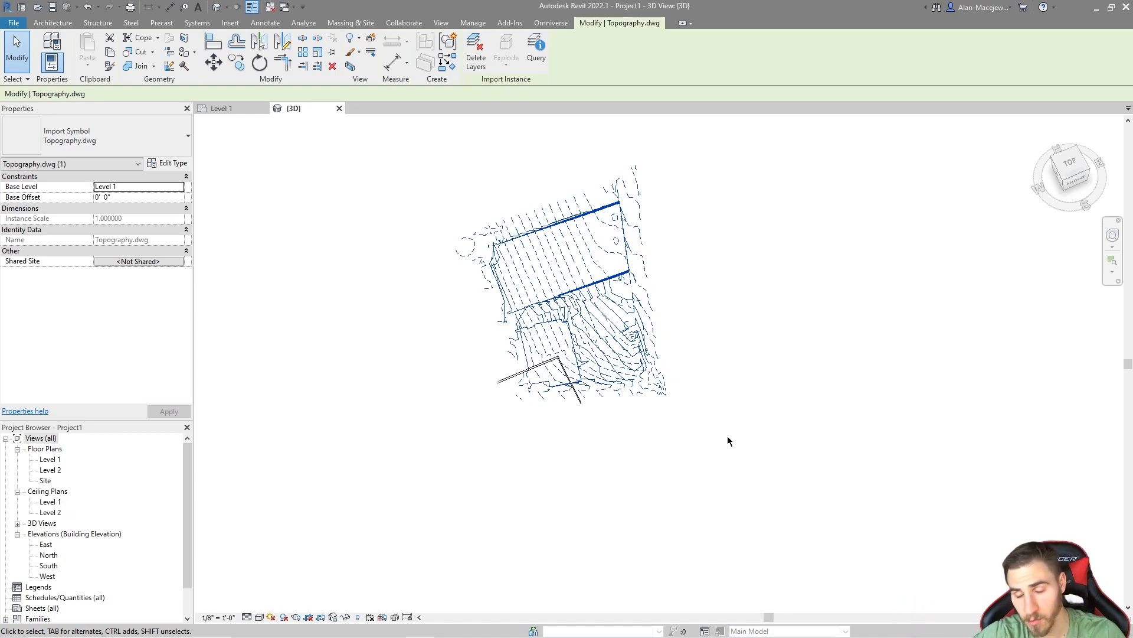
pyautogui.keyDown('shift'); pyautogui.moveTo(655, 445); pyautogui.dragTo(647, 400, button='middle'); pyautogui.keyUp('shift')
pyautogui.scroll(2, 610, 499)
pyautogui.click(710, 393)
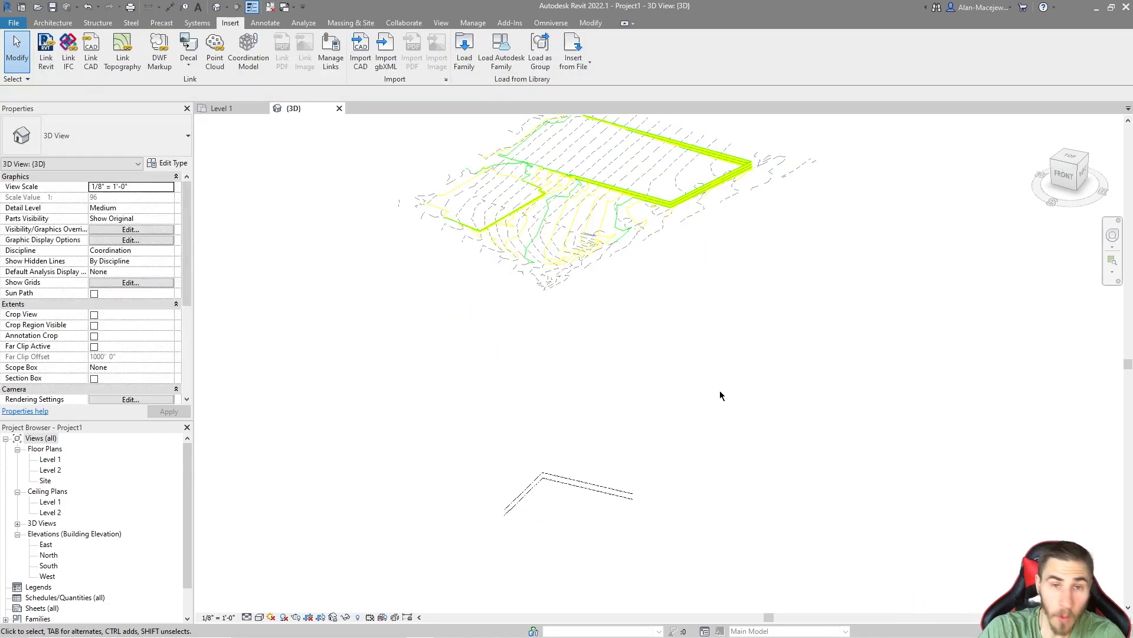
pyautogui.scroll(-1, 607, 302)
pyautogui.moveTo(601, 213); pyautogui.dragTo(604, 290, button='middle')
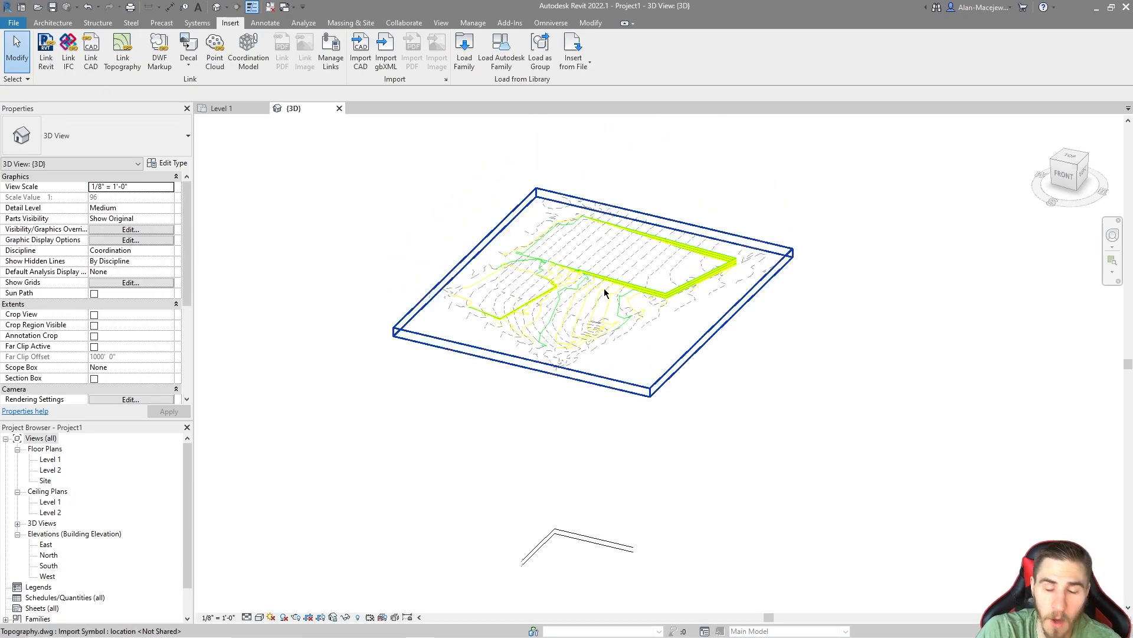
# Step: Query the dashed contour lines of the linked Topography.dwg for their layer information
pyautogui.click(610, 305)
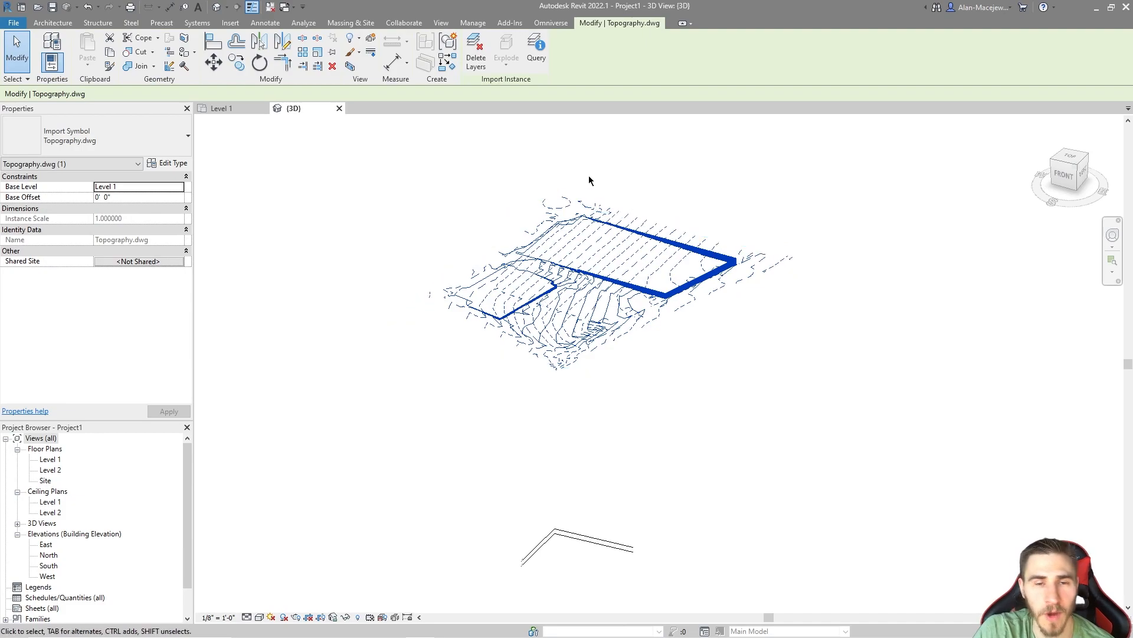
pyautogui.click(539, 52)
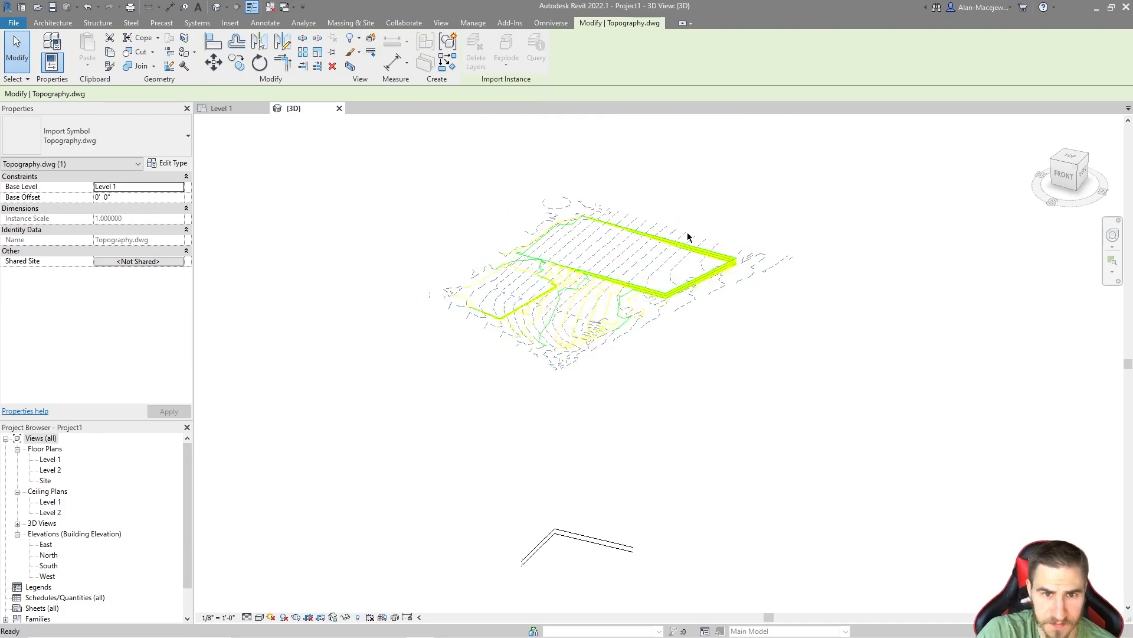
pyautogui.scroll(4, 605, 269)
pyautogui.moveTo(390, 344); pyautogui.dragTo(553, 306, button='middle')
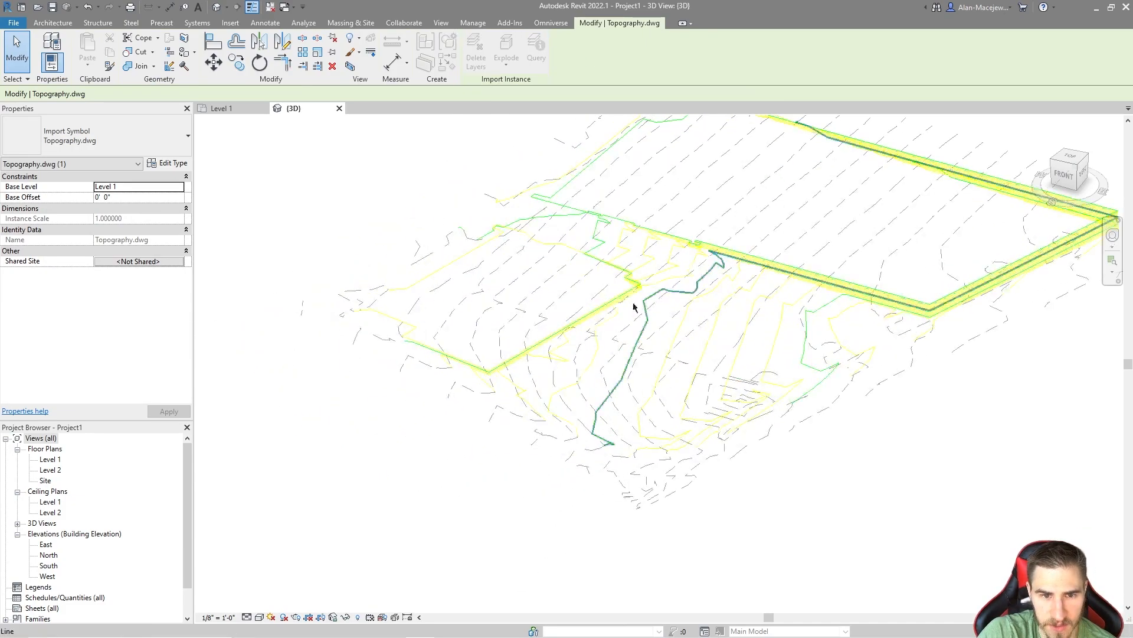
pyautogui.scroll(4, 560, 308)
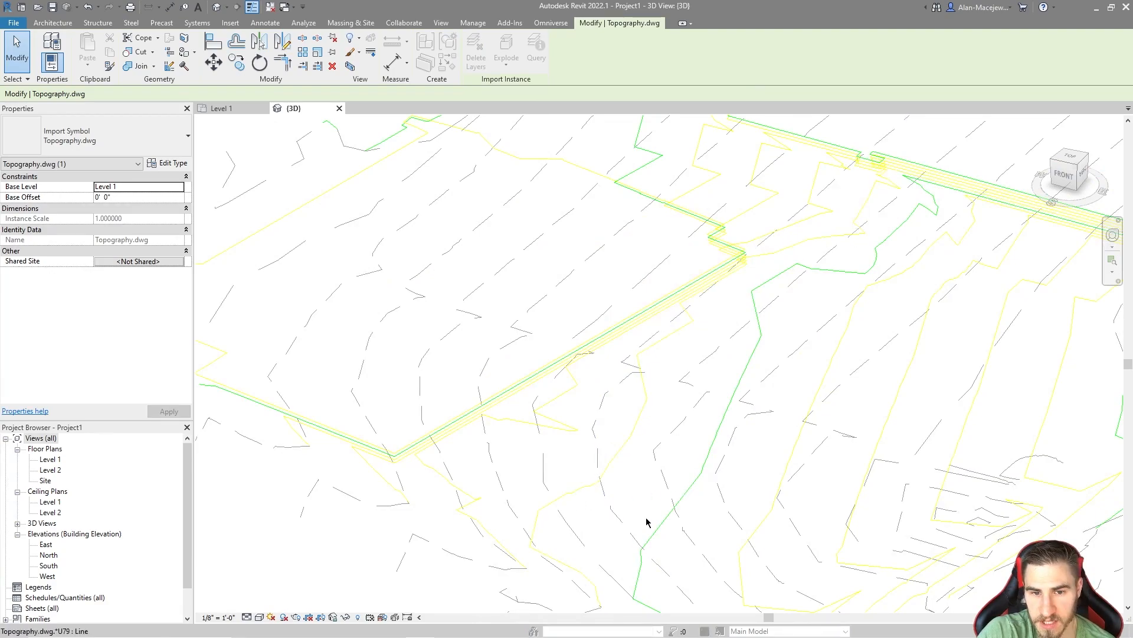
pyautogui.click(588, 348)
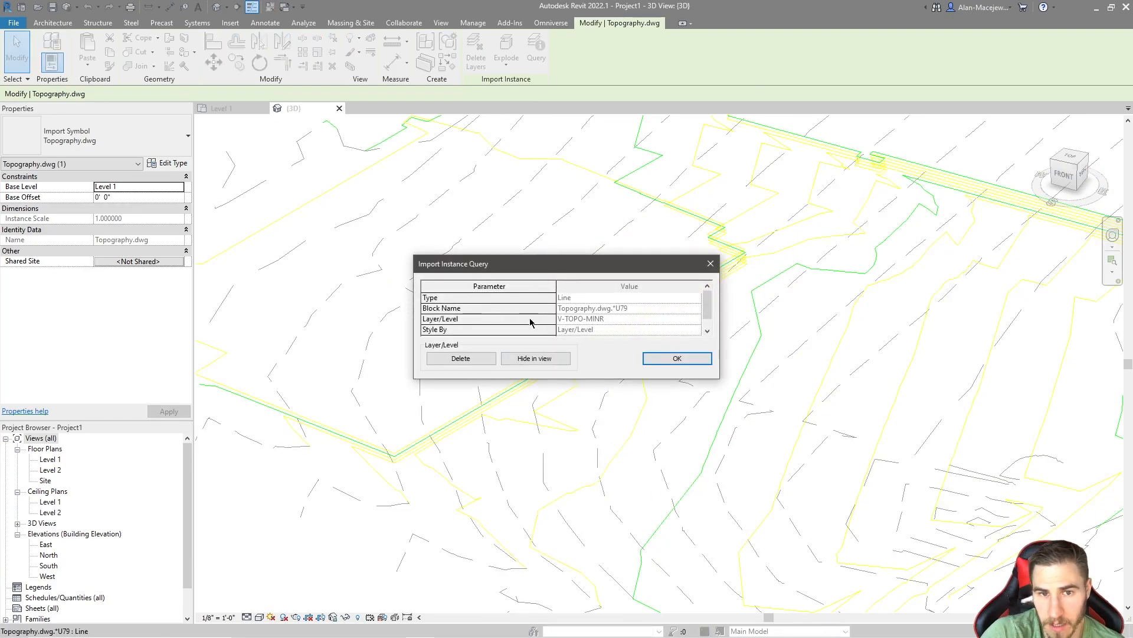
pyautogui.click(709, 264)
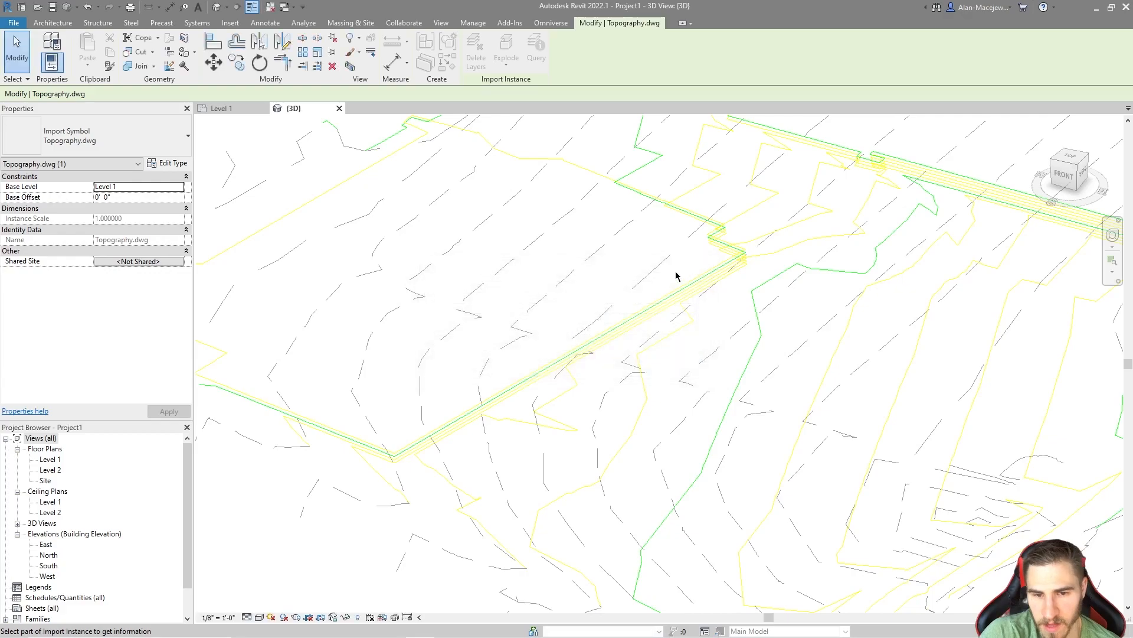
pyautogui.click(666, 443)
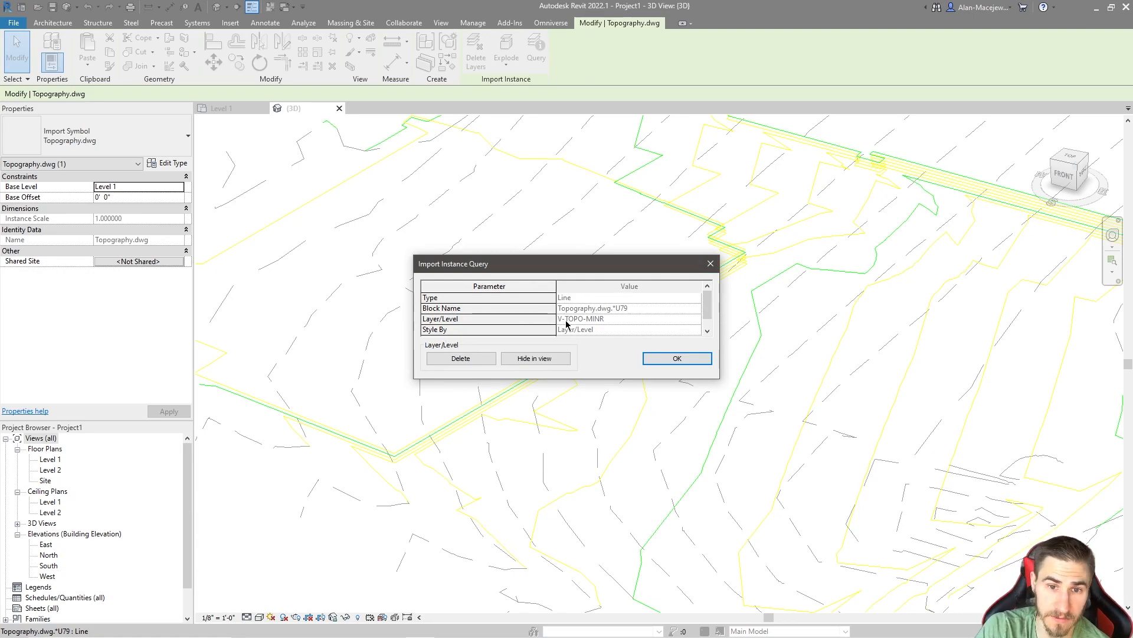
pyautogui.click(706, 270)
# Step: Query a yellow contour line of the linked drawing for its layer and compare it with the dashed contours
pyautogui.scroll(-1, 626, 419)
pyautogui.scroll(-2, 638, 508)
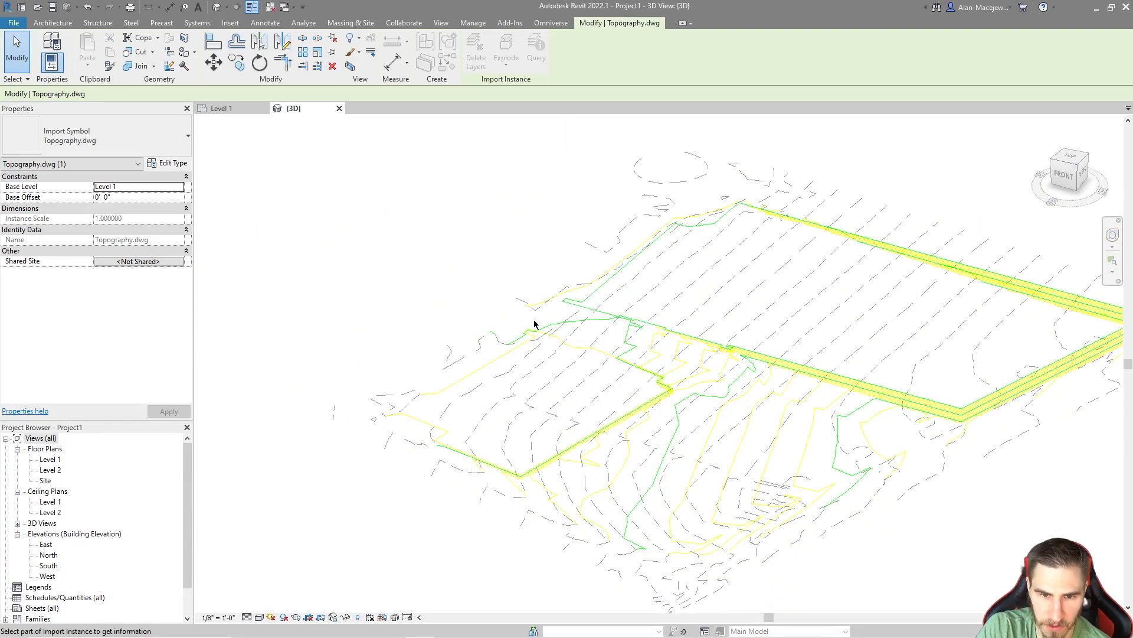
pyautogui.scroll(2, 625, 534)
pyautogui.scroll(2, 702, 472)
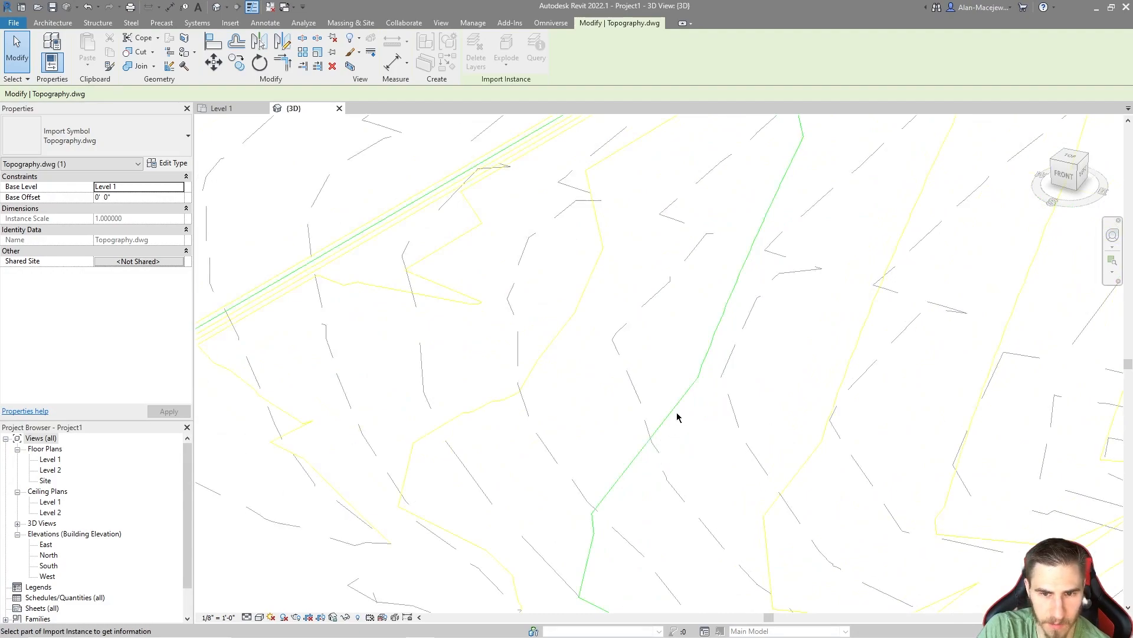
pyautogui.click(627, 311)
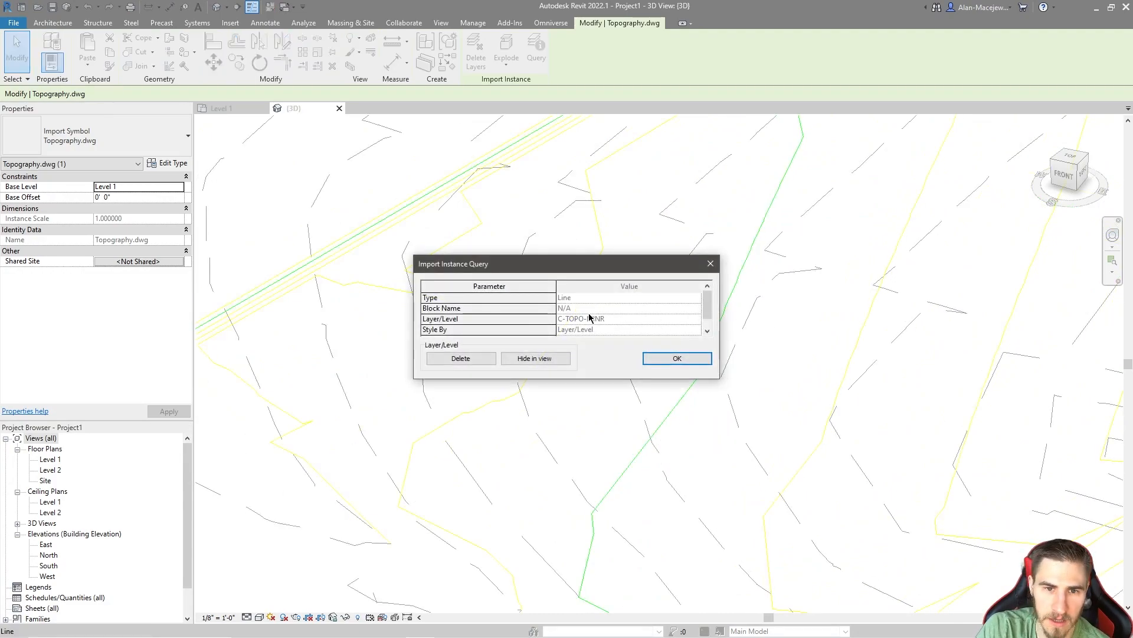
pyautogui.click(710, 264)
pyautogui.scroll(-2, 663, 435)
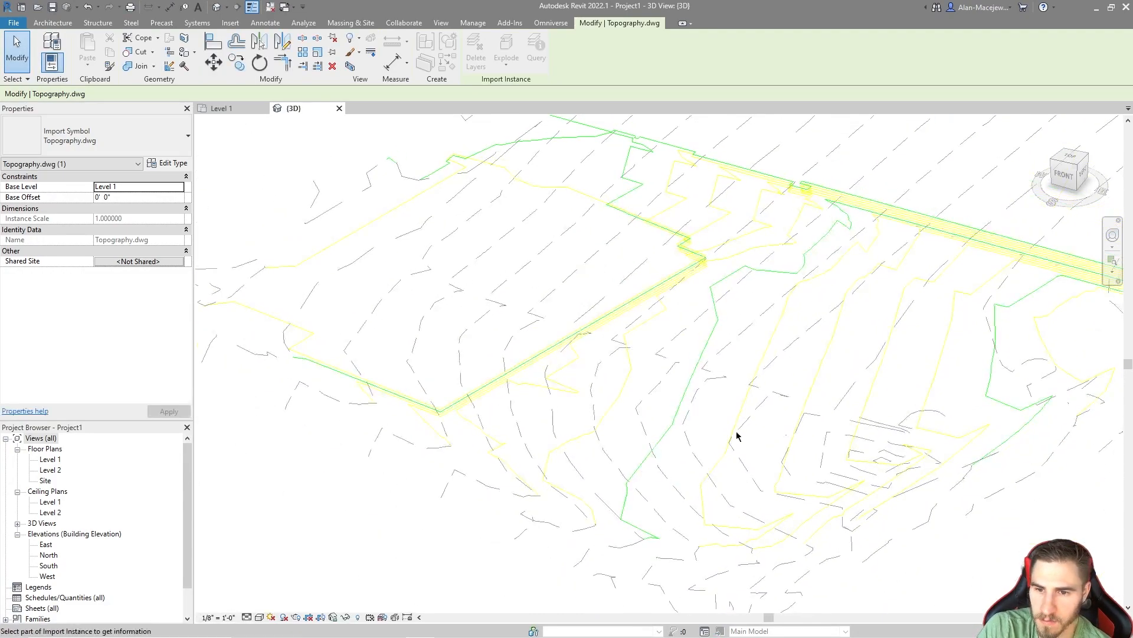
pyautogui.scroll(-2, 559, 476)
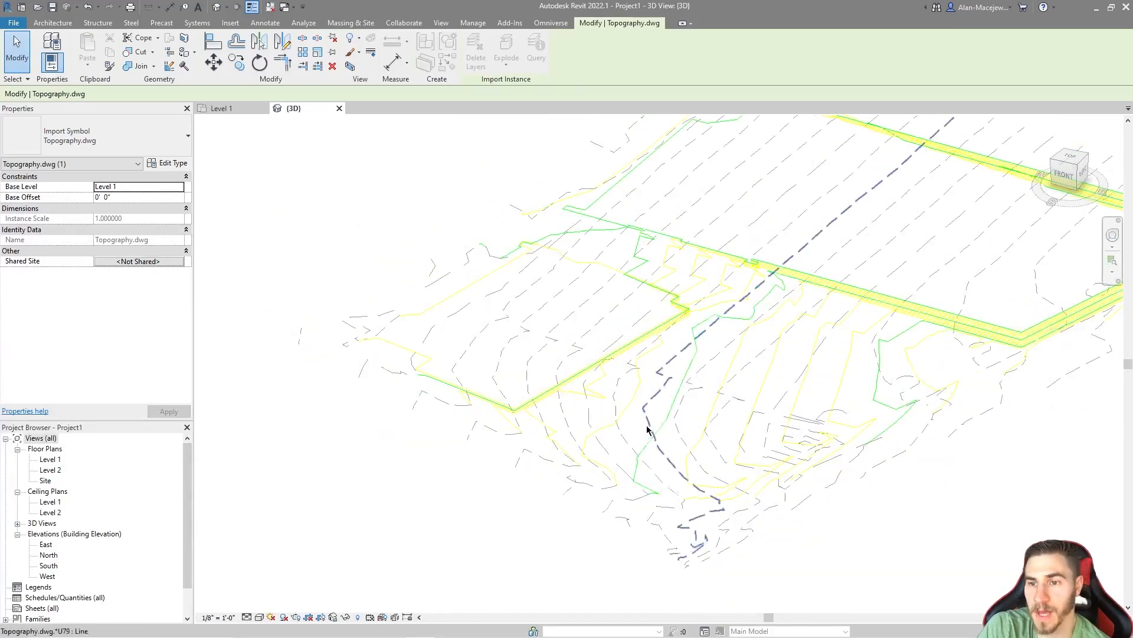
pyautogui.scroll(-2, 632, 425)
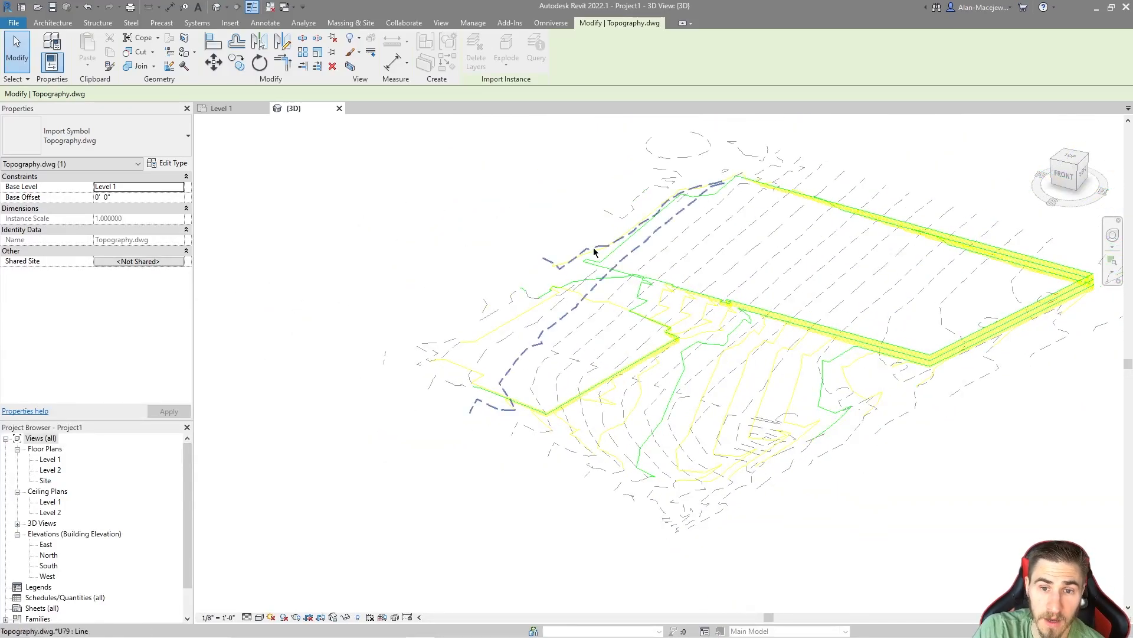
# Step: Start a new toposurface created from an import instance and pick the linked Topography.dwg as its source
pyautogui.moveTo(822, 511); pyautogui.dragTo(759, 506, button='middle')
pyautogui.press('Escape')
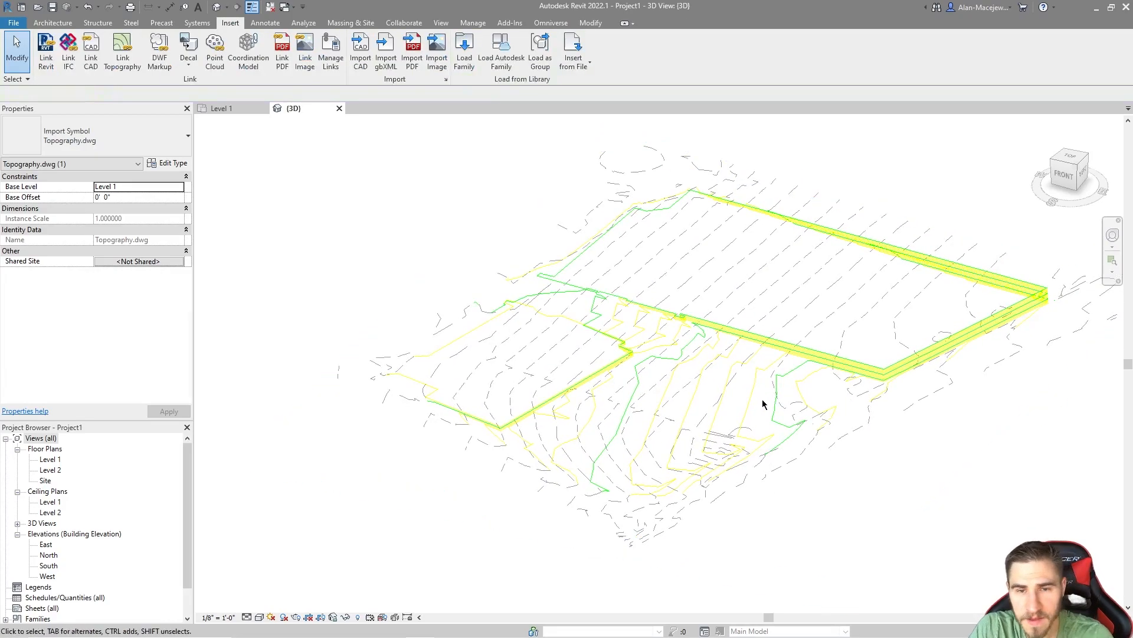
pyautogui.scroll(-4, 763, 404)
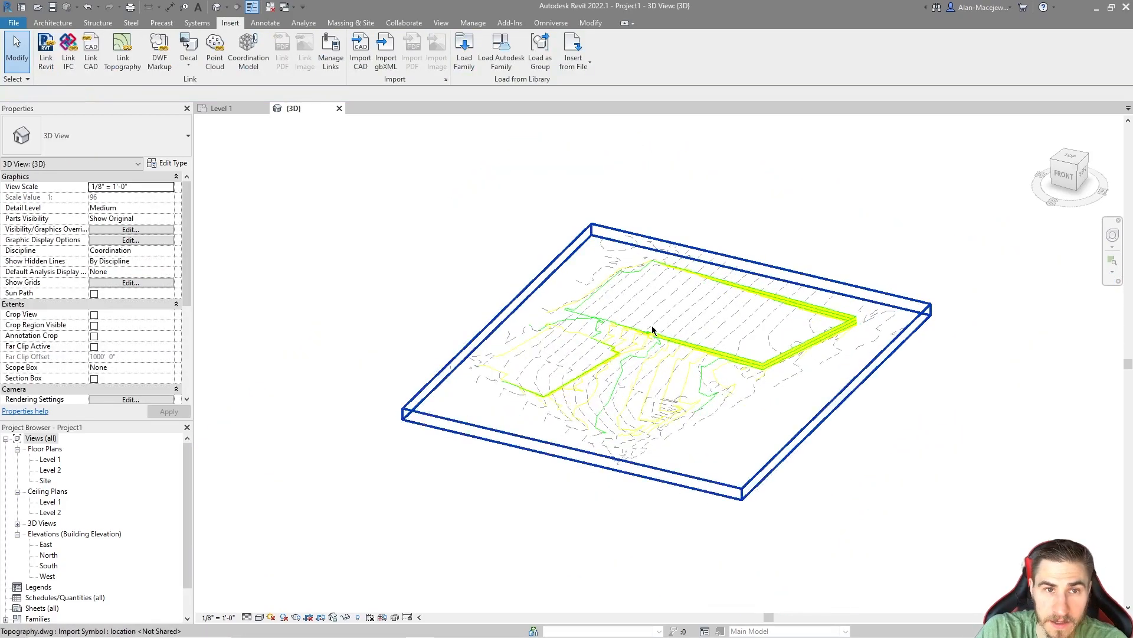
pyautogui.scroll(1, 651, 328)
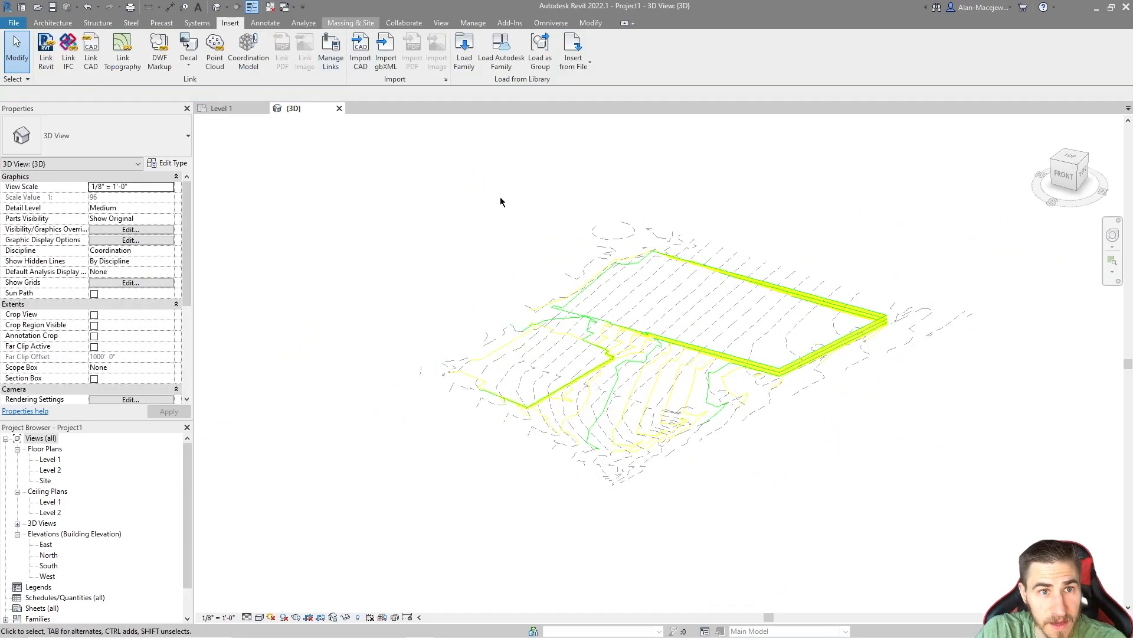
pyautogui.click(632, 292)
pyautogui.click(301, 53)
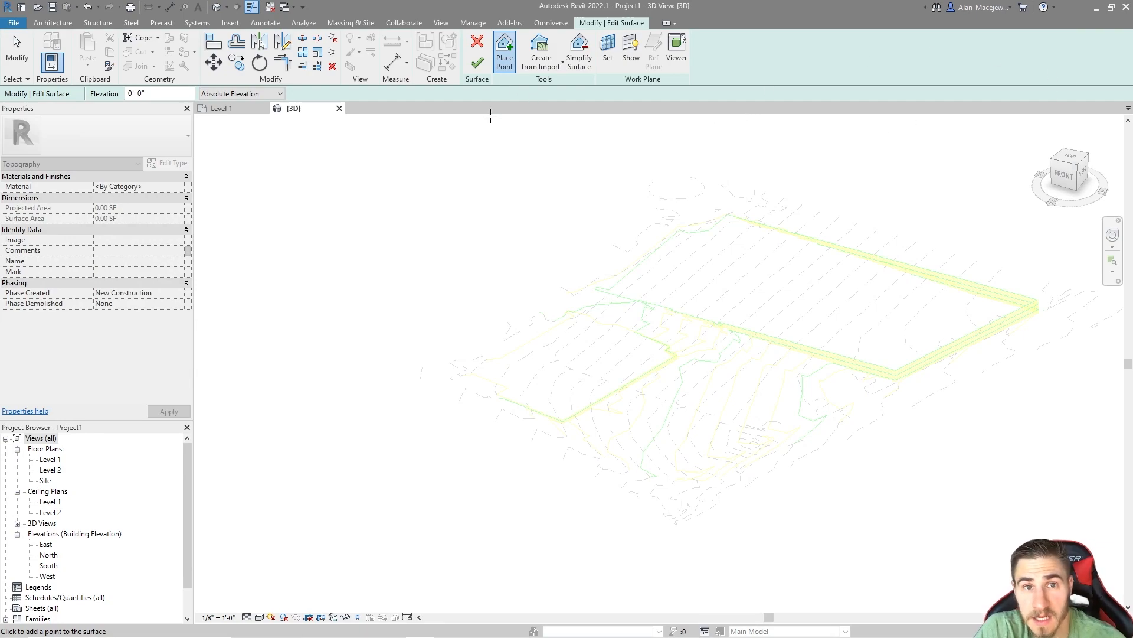
pyautogui.click(533, 69)
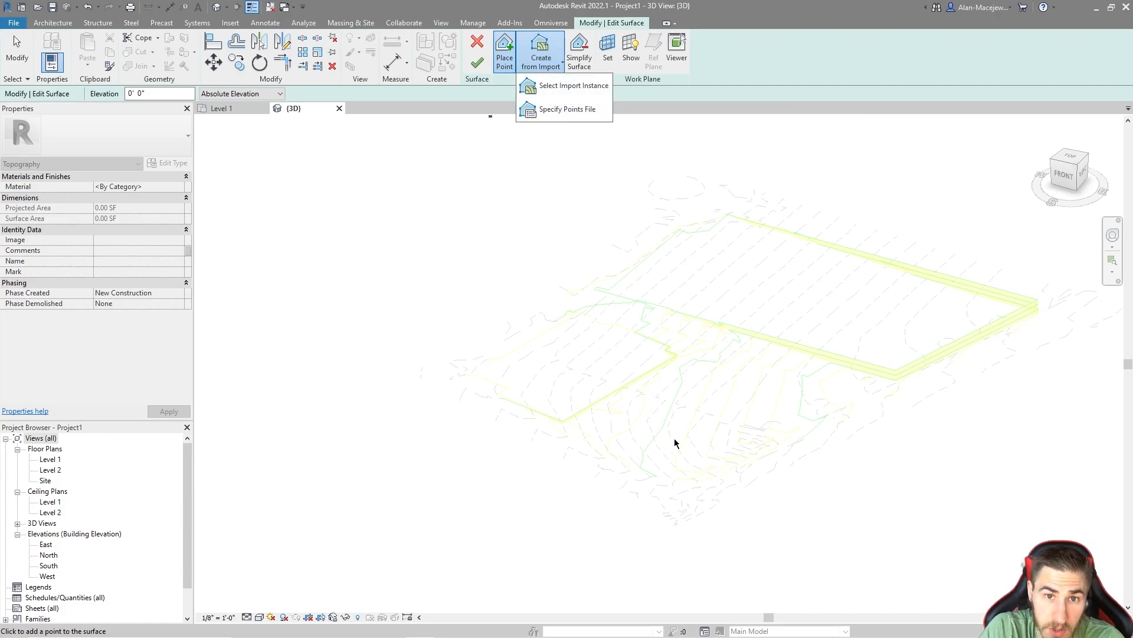
pyautogui.click(570, 86)
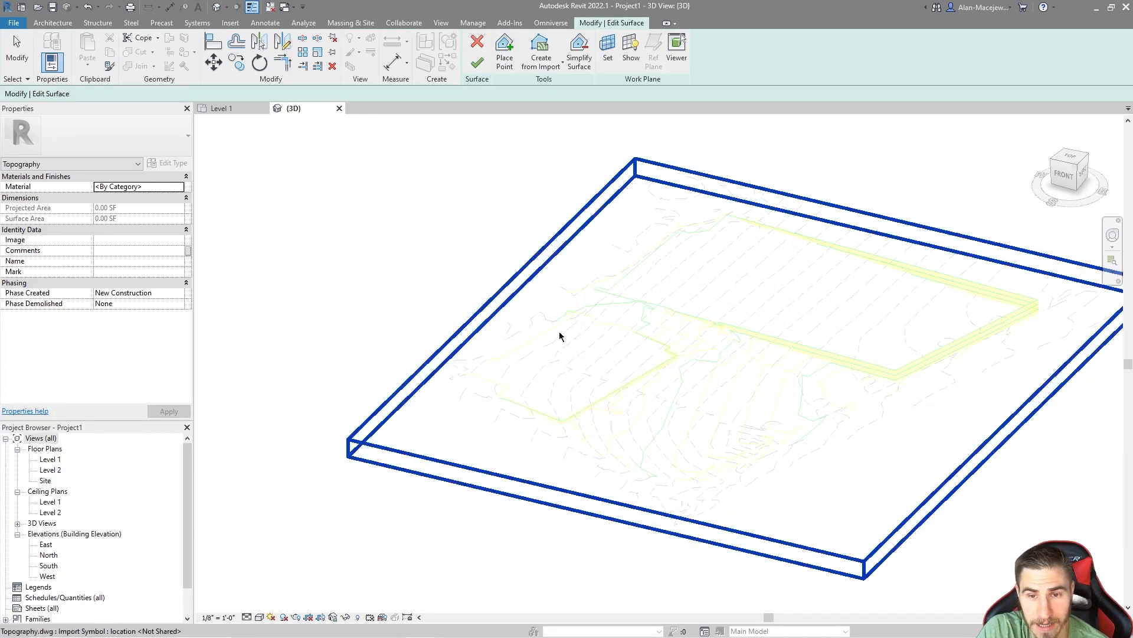
pyautogui.click(646, 340)
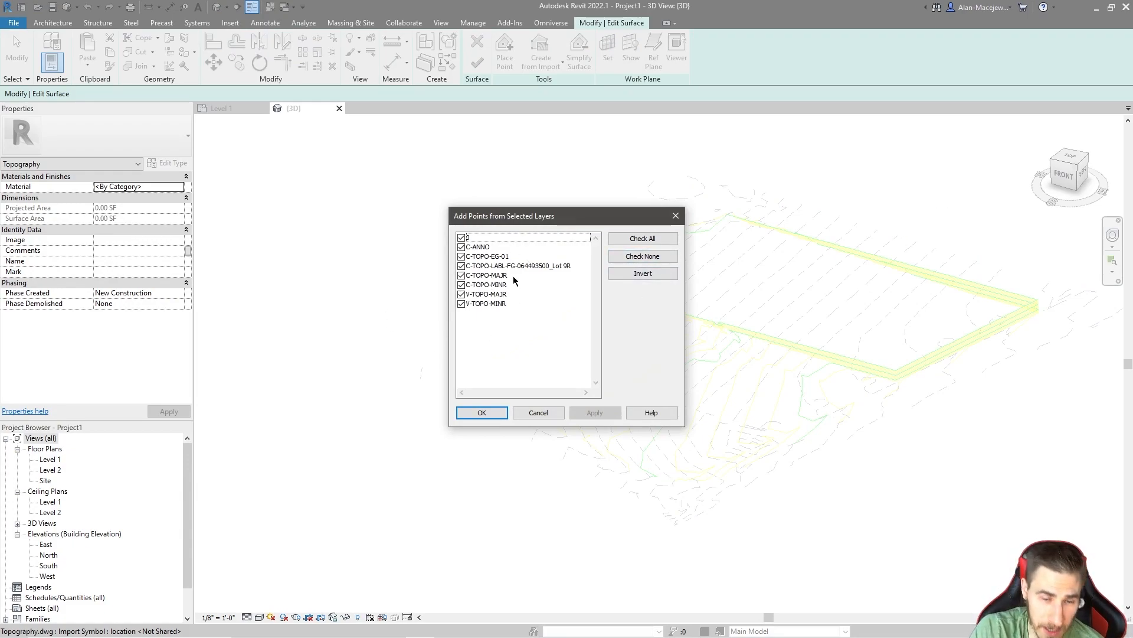
# Step: Limit the surface's source layers to V-TOPO-MAJR and V-TOPO-MINR and add their points
pyautogui.moveTo(527, 217); pyautogui.dragTo(341, 218)
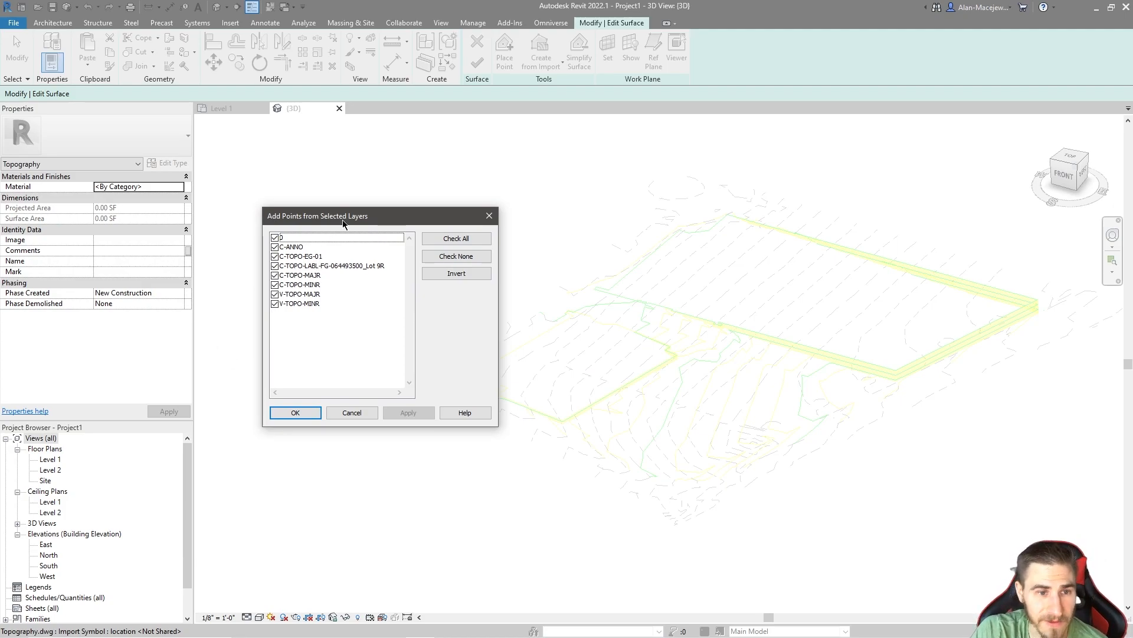
pyautogui.click(456, 257)
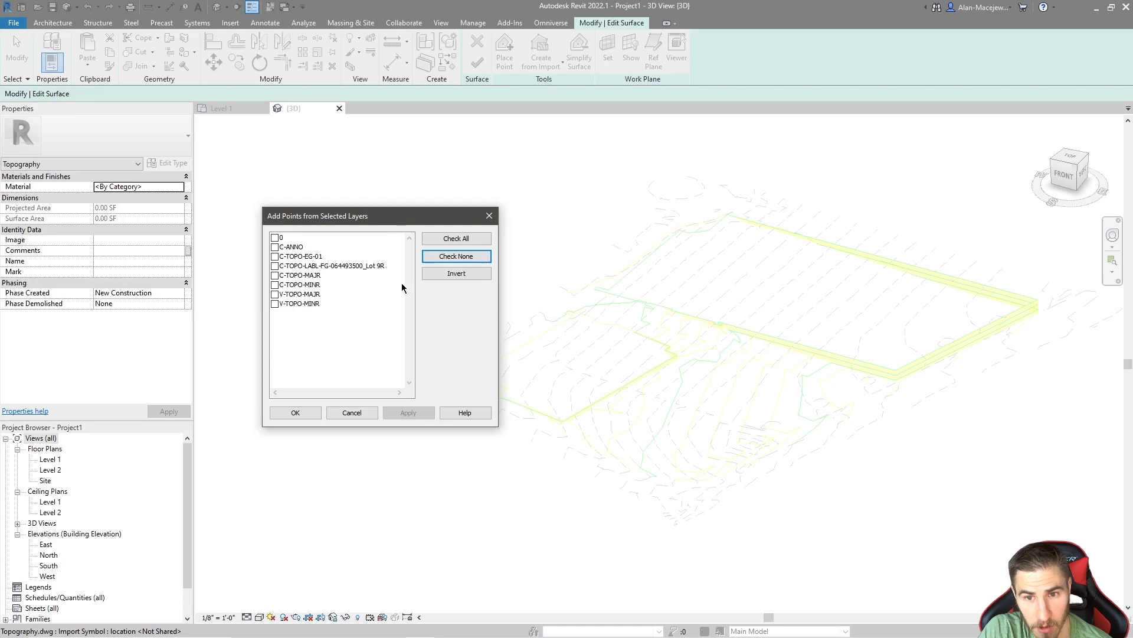
pyautogui.click(287, 296)
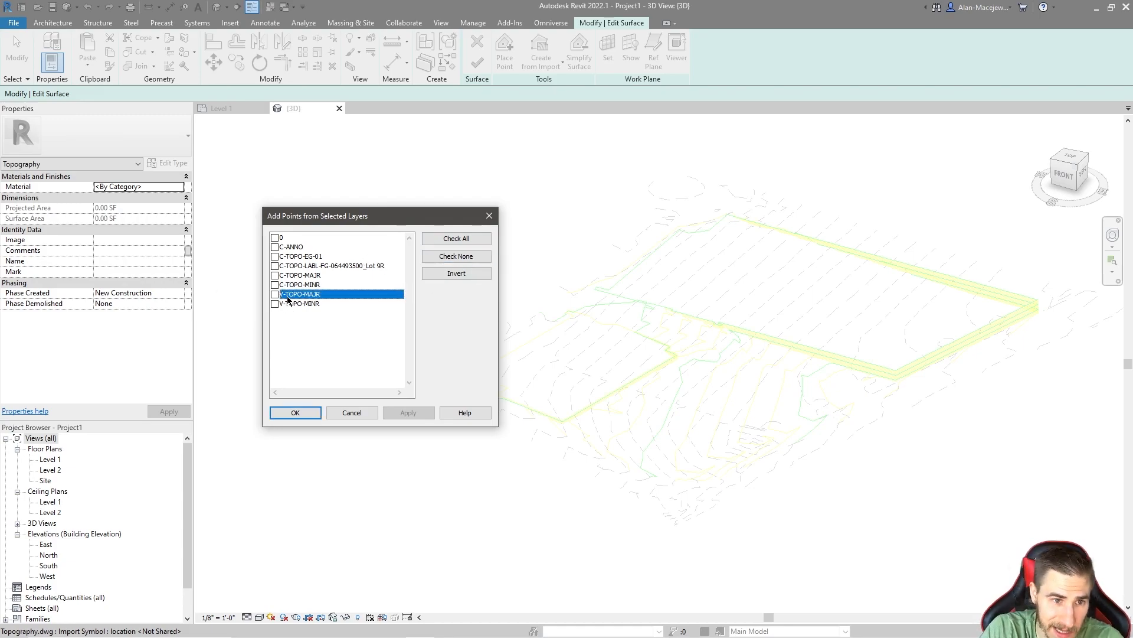
pyautogui.keyDown('shift'); pyautogui.click(307, 304); pyautogui.keyUp('shift')
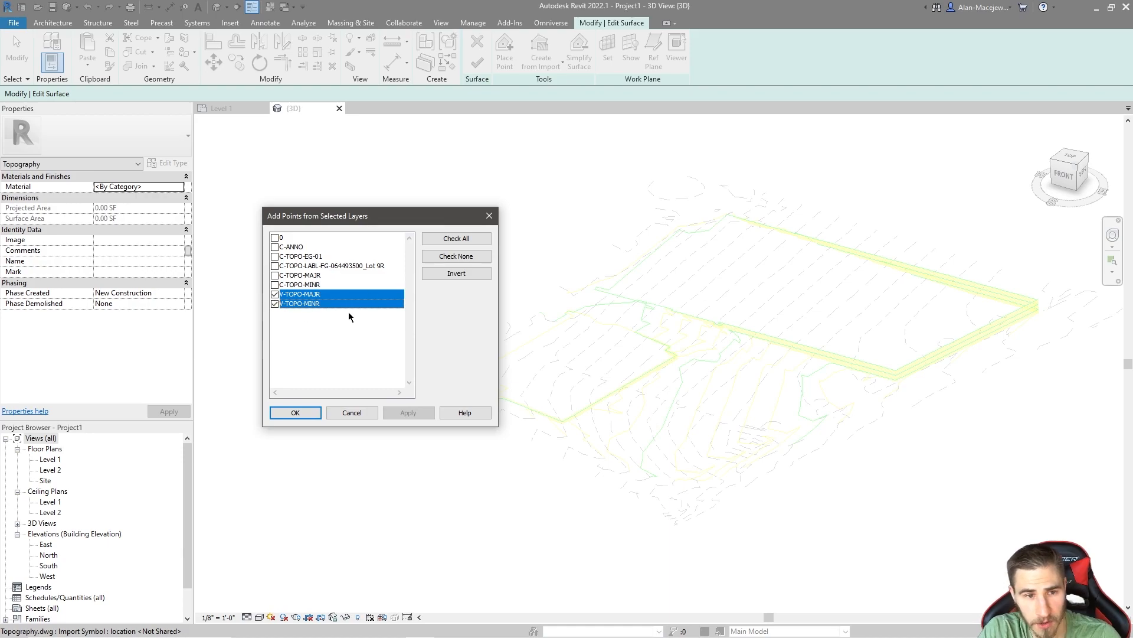
pyautogui.click(315, 416)
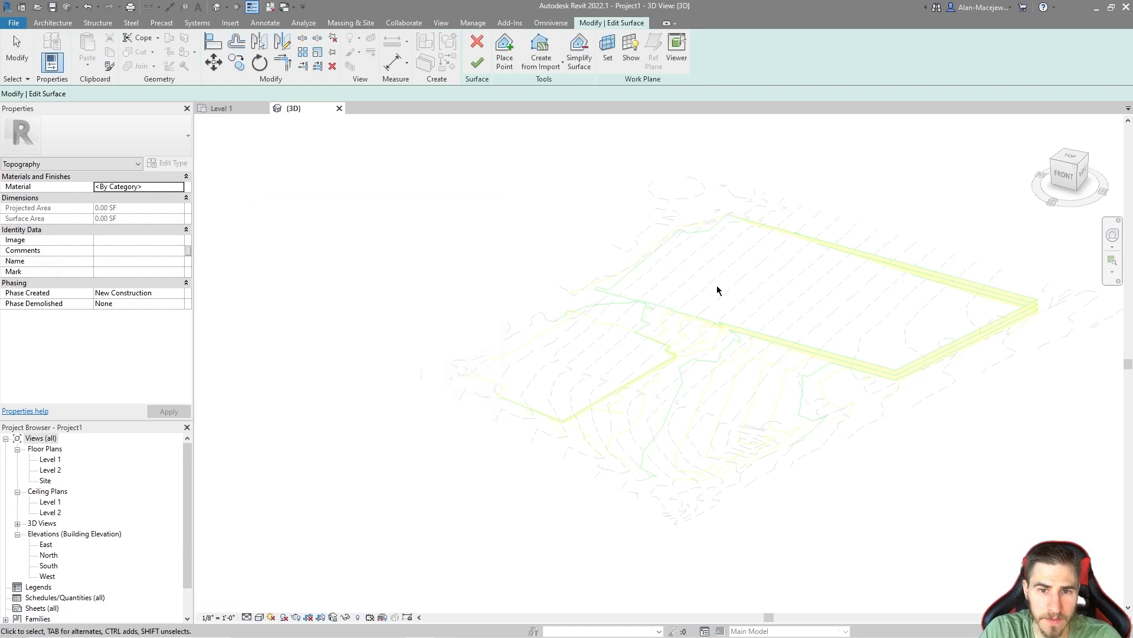
# Step: Try to finish the toposurface, expand the error details, and exit the surface edit without creating it
pyautogui.scroll(-2, 622, 313)
pyautogui.scroll(-3, 622, 310)
pyautogui.moveTo(641, 414); pyautogui.dragTo(622, 310, button='middle')
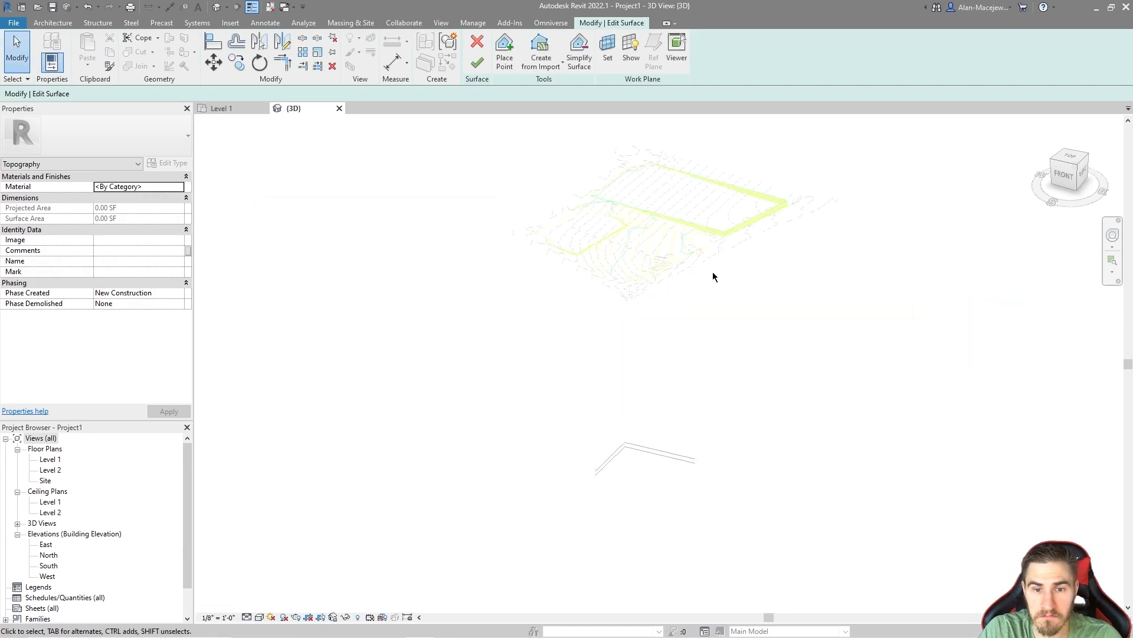
pyautogui.click(477, 63)
pyautogui.moveTo(873, 523); pyautogui.dragTo(820, 429)
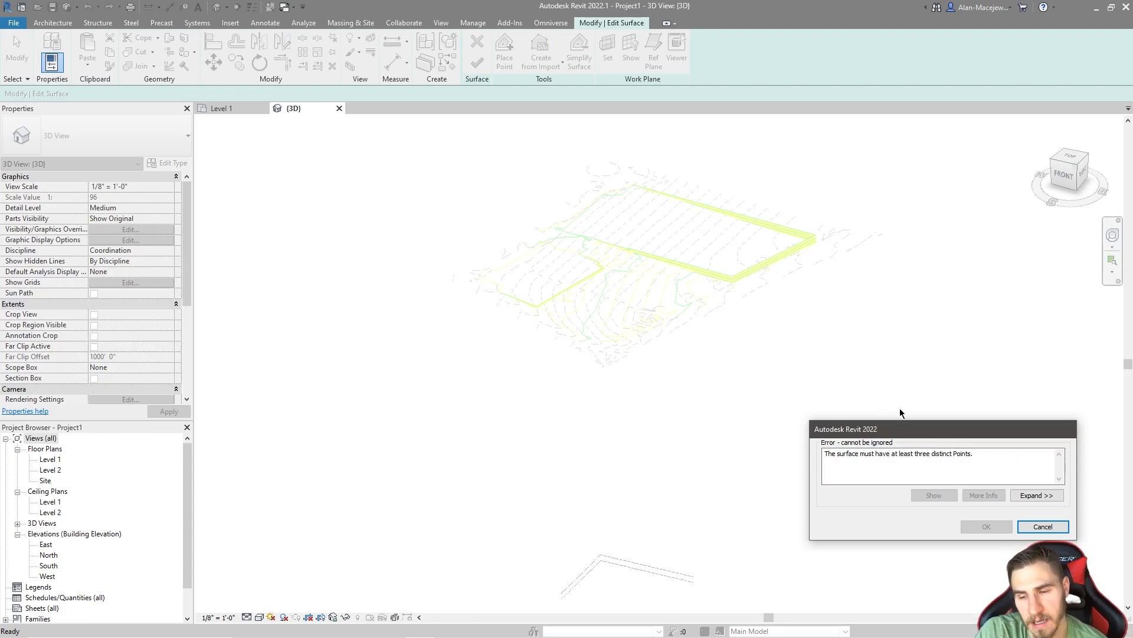
pyautogui.click(1037, 495)
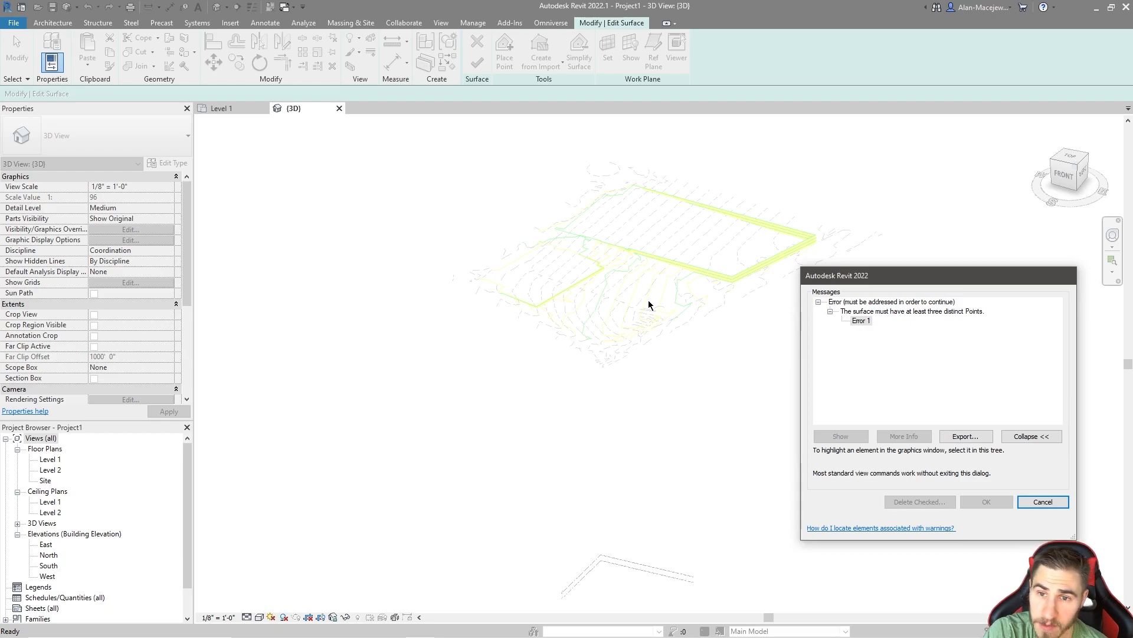
pyautogui.click(1042, 501)
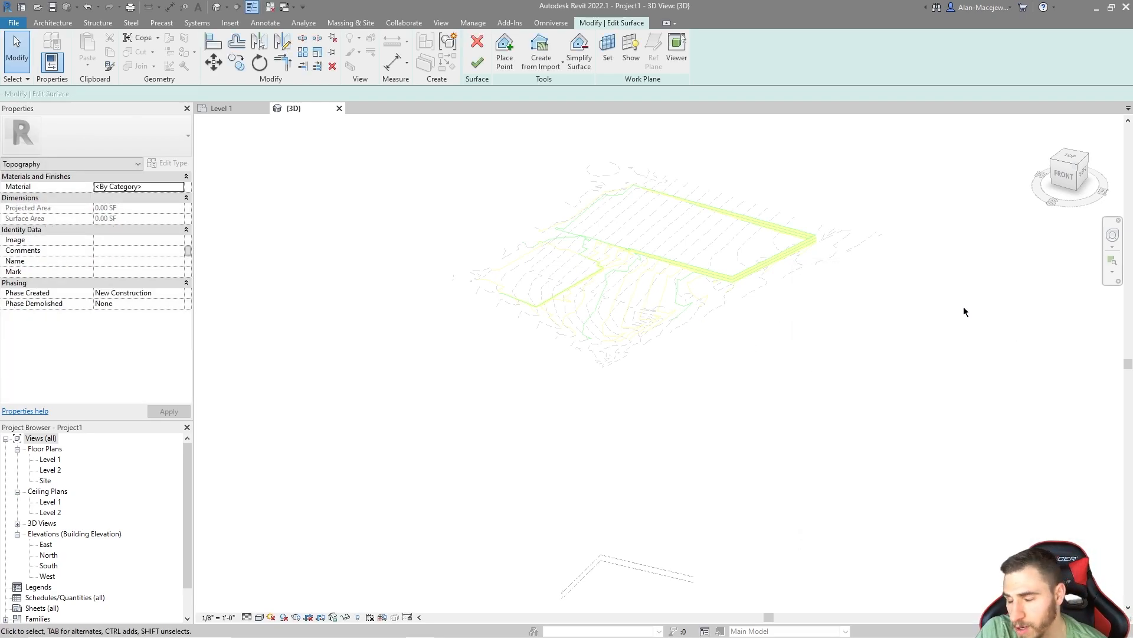
pyautogui.scroll(2, 635, 285)
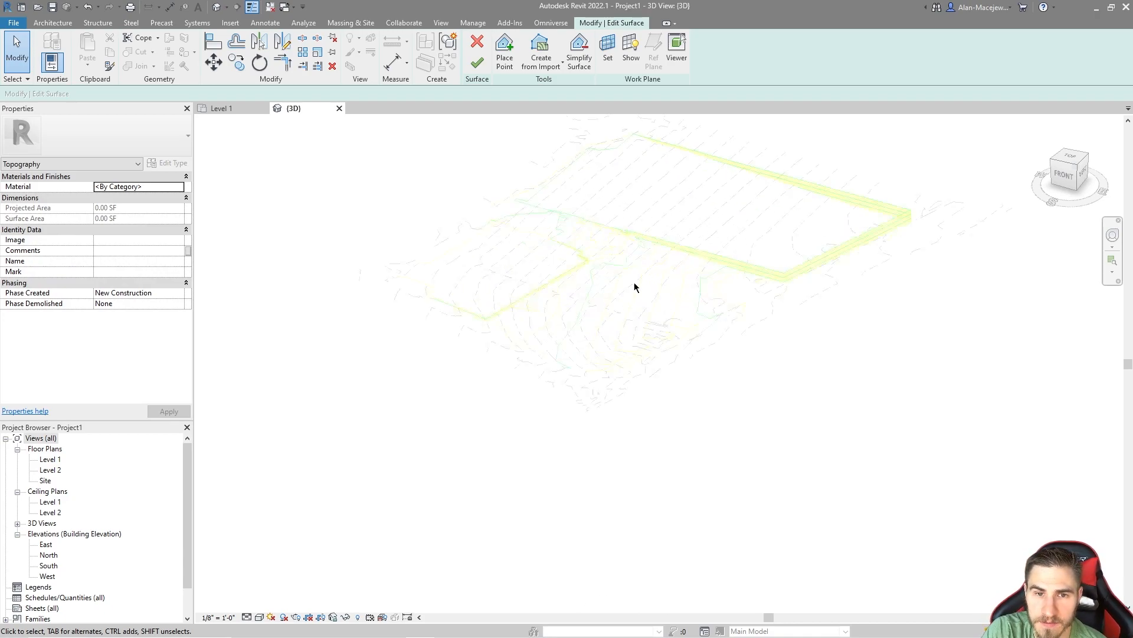
pyautogui.click(477, 59)
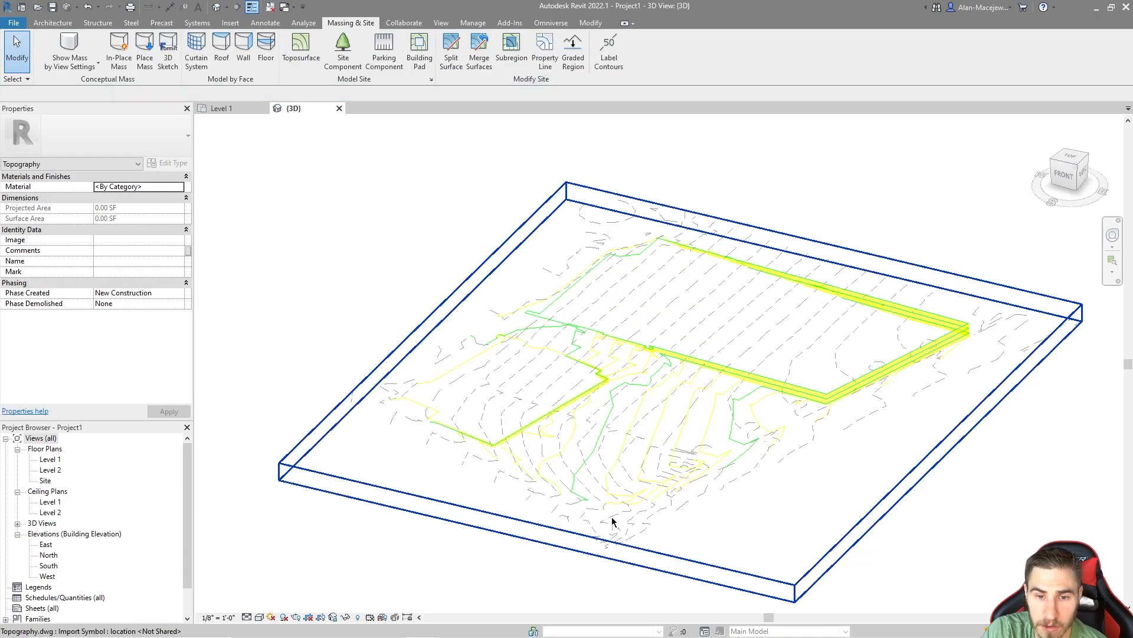
# Step: Select the linked Topography.dwg and query a dashed contour line beside the green line for its layer
pyautogui.press('Escape')
pyautogui.click(547, 178)
pyautogui.click(540, 59)
pyautogui.scroll(3, 608, 476)
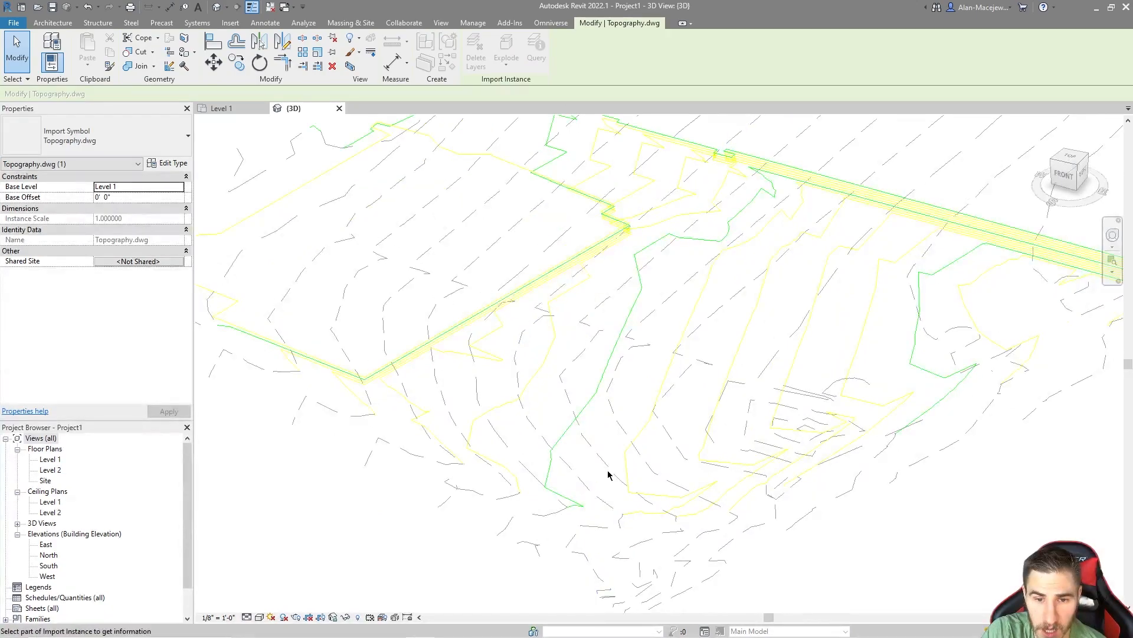
pyautogui.click(610, 475)
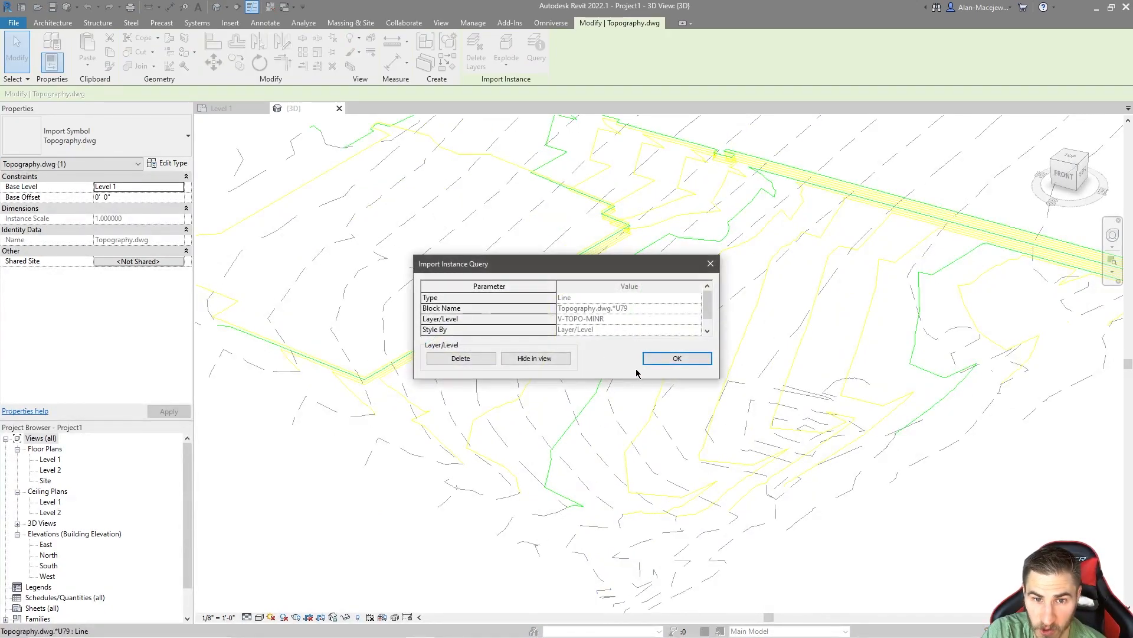
pyautogui.click(678, 358)
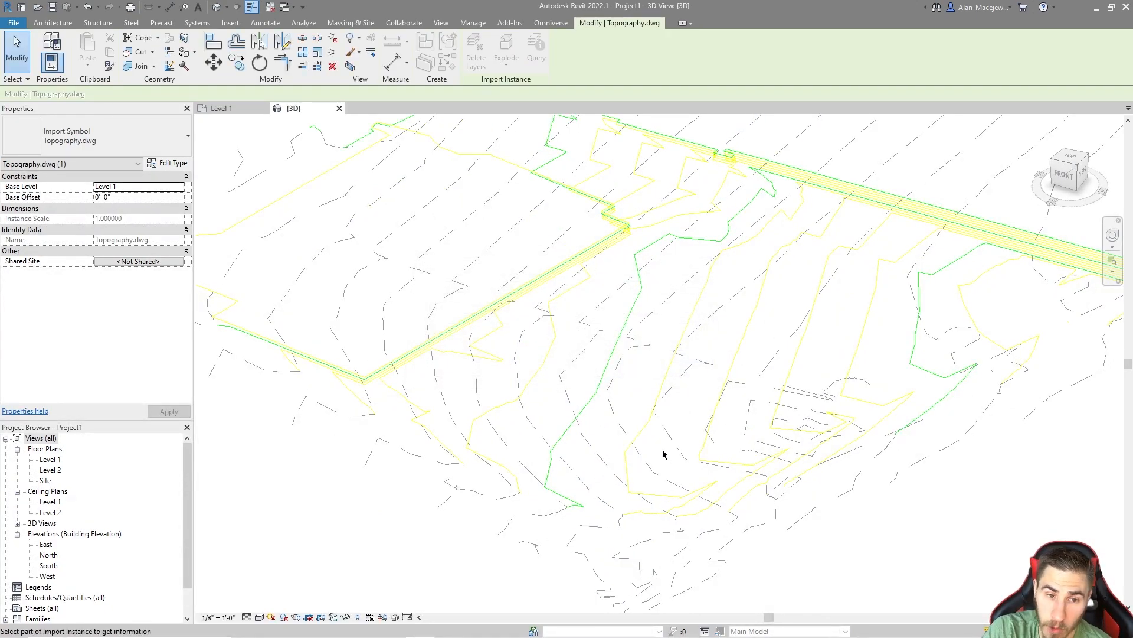
# Step: Query a dashed contour at the drawing's front corner for its layer and examine how the surrounding contours run
pyautogui.scroll(-2, 544, 516)
pyautogui.moveTo(524, 451); pyautogui.dragTo(557, 506, button='middle')
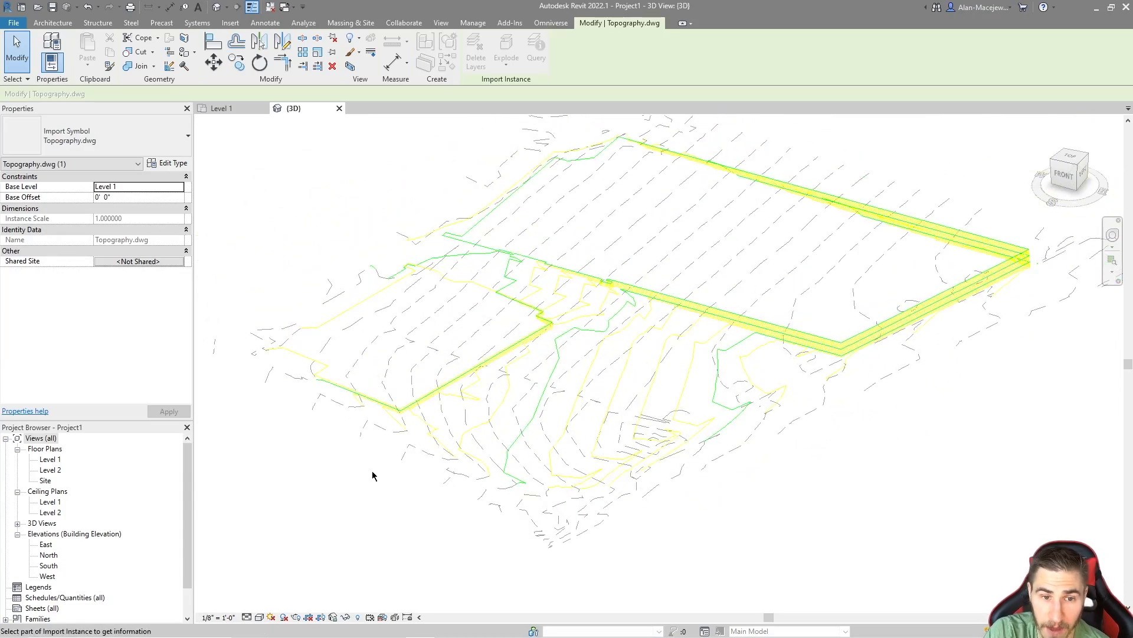
pyautogui.scroll(2, 572, 540)
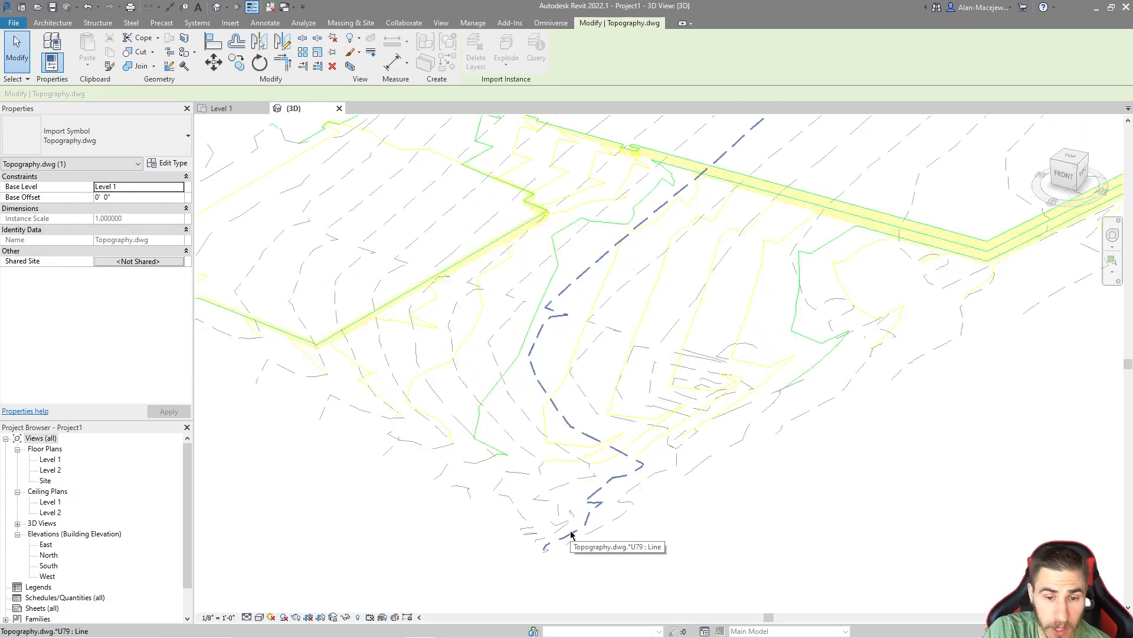
pyautogui.scroll(-3, 564, 540)
pyautogui.scroll(3, 567, 542)
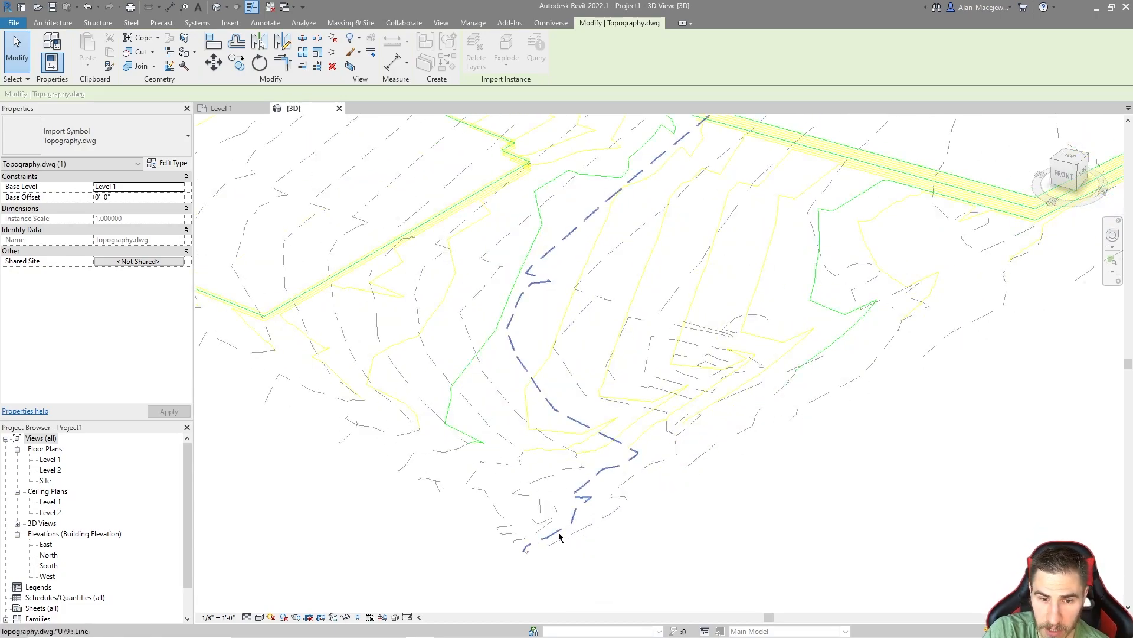
pyautogui.click(560, 535)
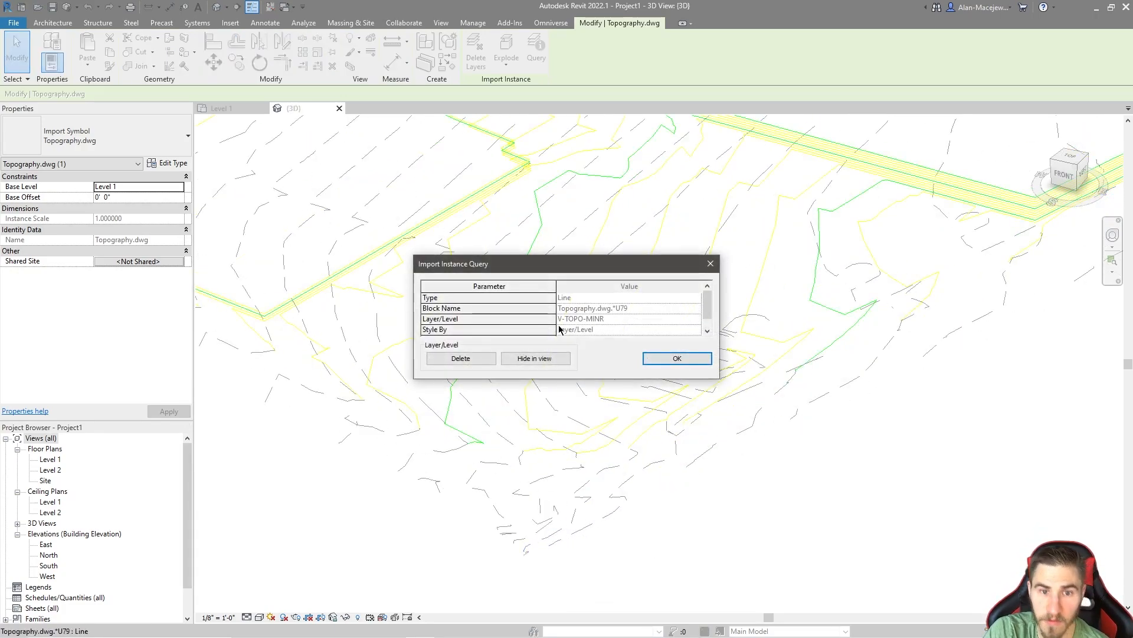
pyautogui.click(718, 264)
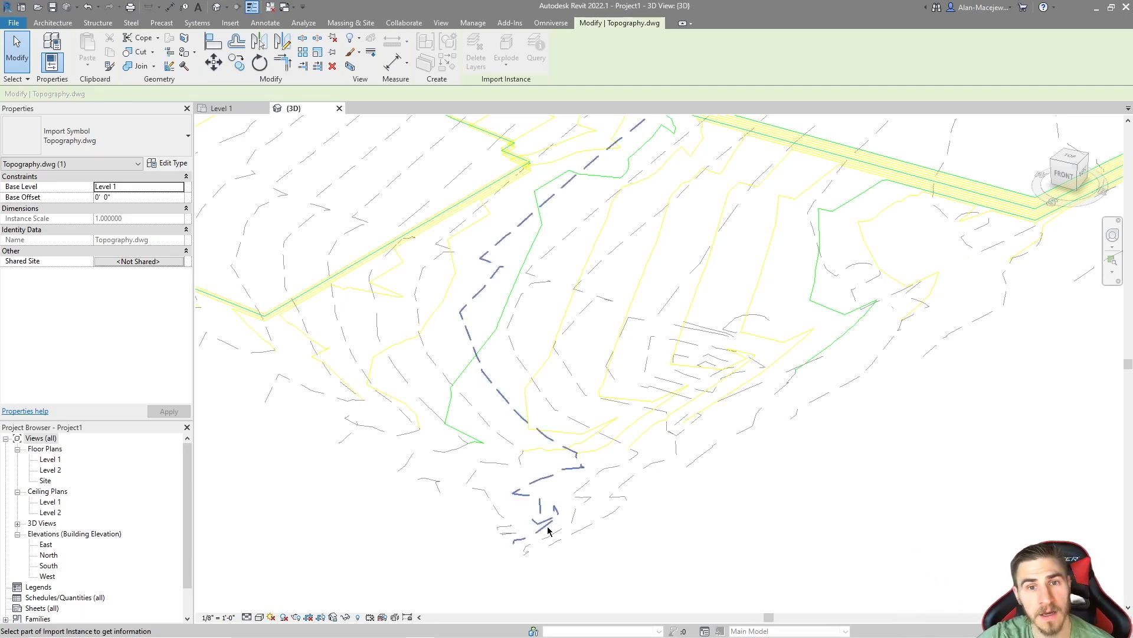
pyautogui.scroll(-4, 644, 407)
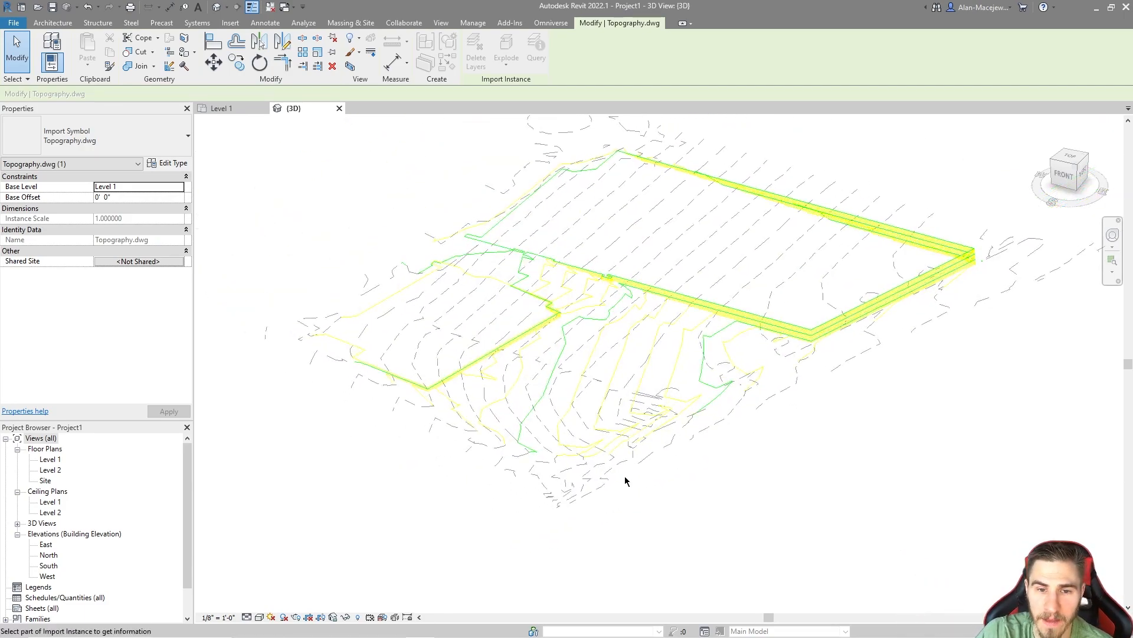
pyautogui.scroll(1, 547, 540)
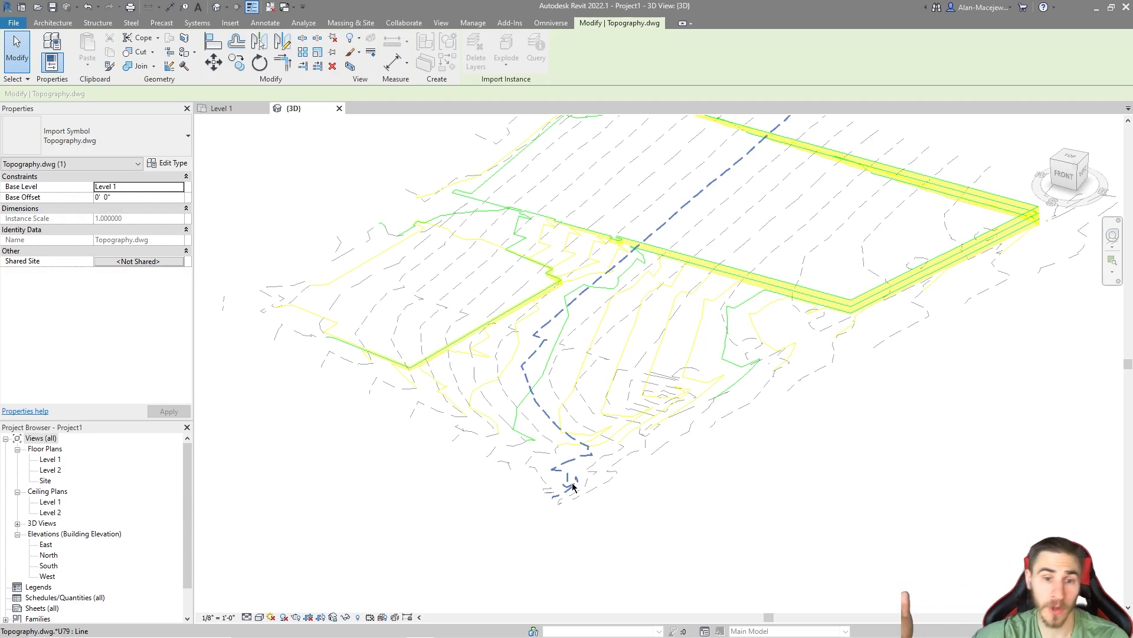
pyautogui.scroll(-5, 573, 486)
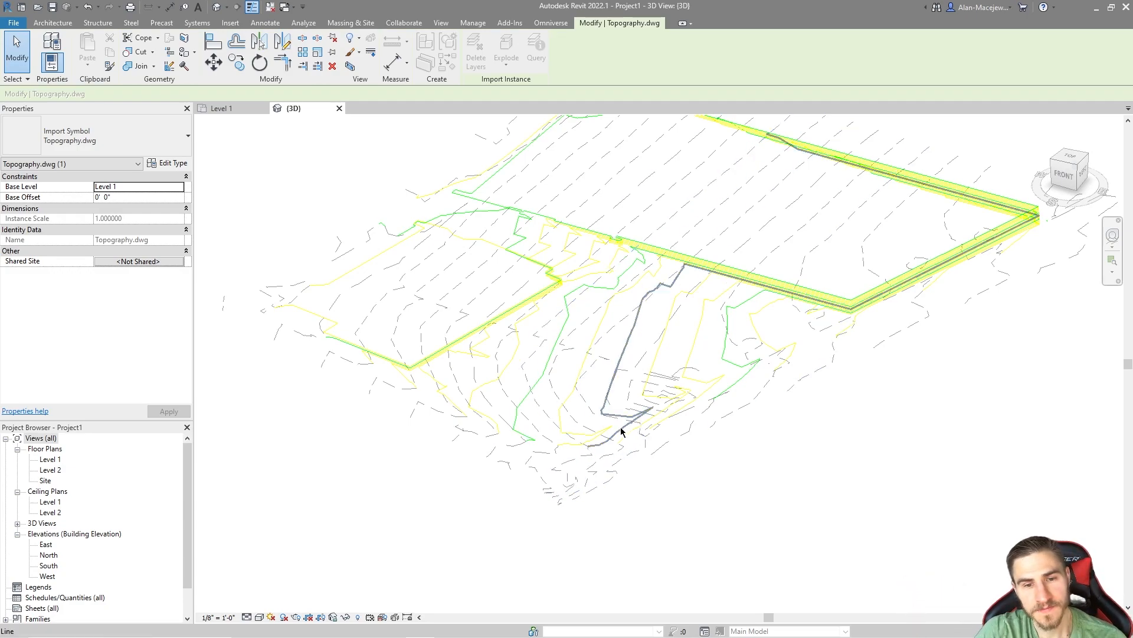
# Step: Leave the layer query and delete the linked Topography.dwg from the 3D view
pyautogui.press('Escape')
pyautogui.press('Escape')
pyautogui.moveTo(611, 527); pyautogui.dragTo(578, 457, button='middle')
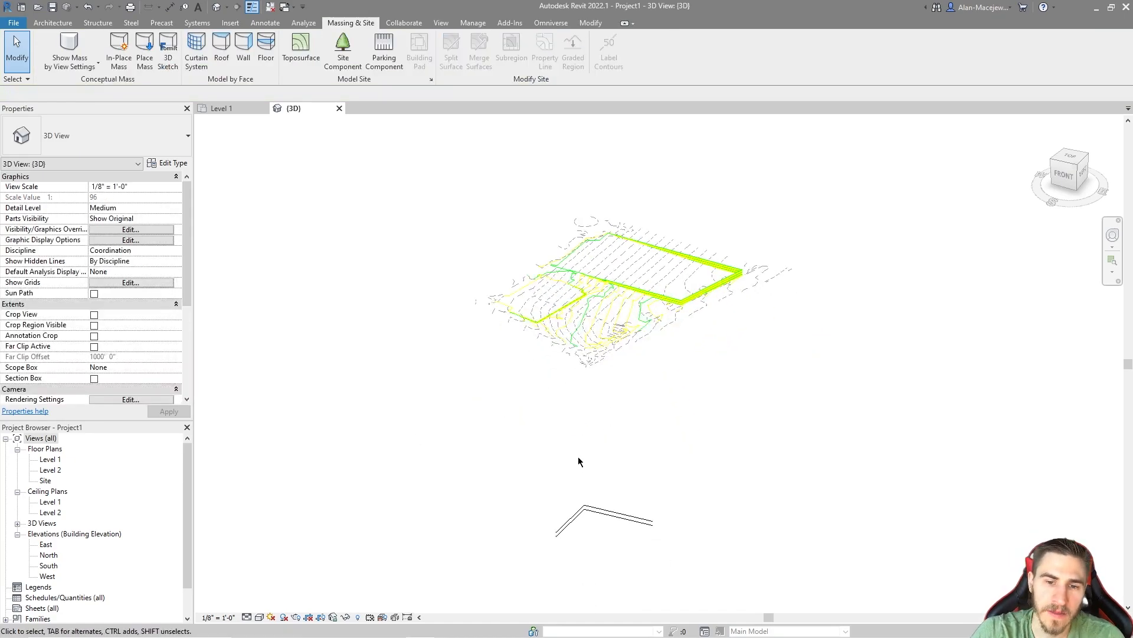
pyautogui.click(606, 359)
pyautogui.press('Delete')
pyautogui.moveTo(650, 436); pyautogui.dragTo(640, 415, button='middle')
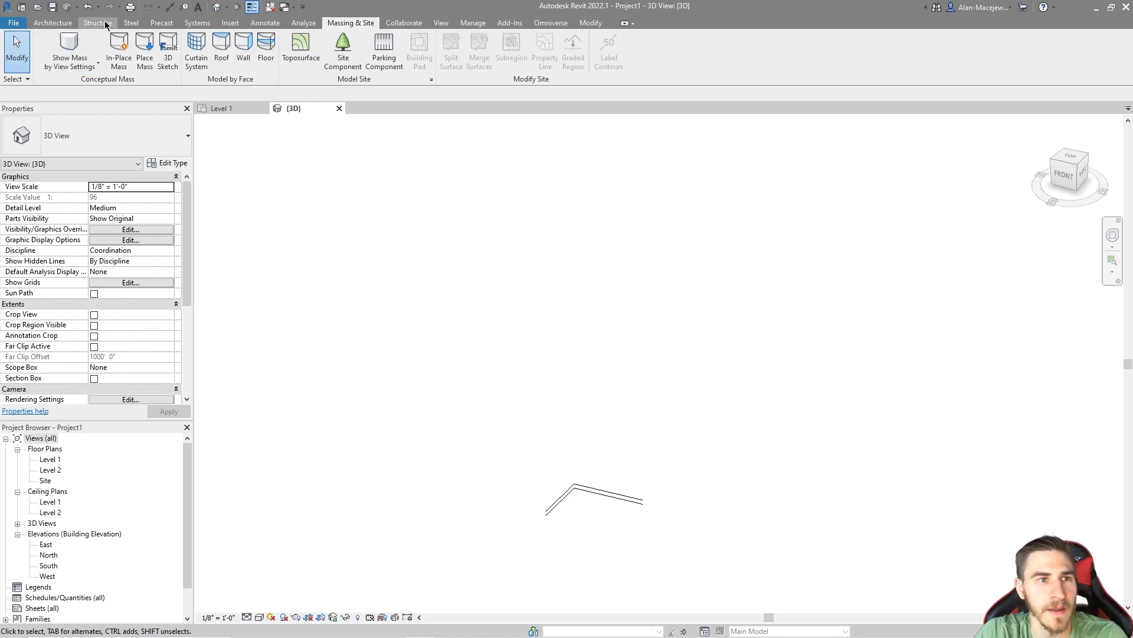
# Step: Link Topography_Edited.dwg with all layers, feet units and Manual - Center positioning at Level 1, placing it by eye over the level lines
pyautogui.click(242, 25)
pyautogui.click(92, 53)
pyautogui.click(549, 229)
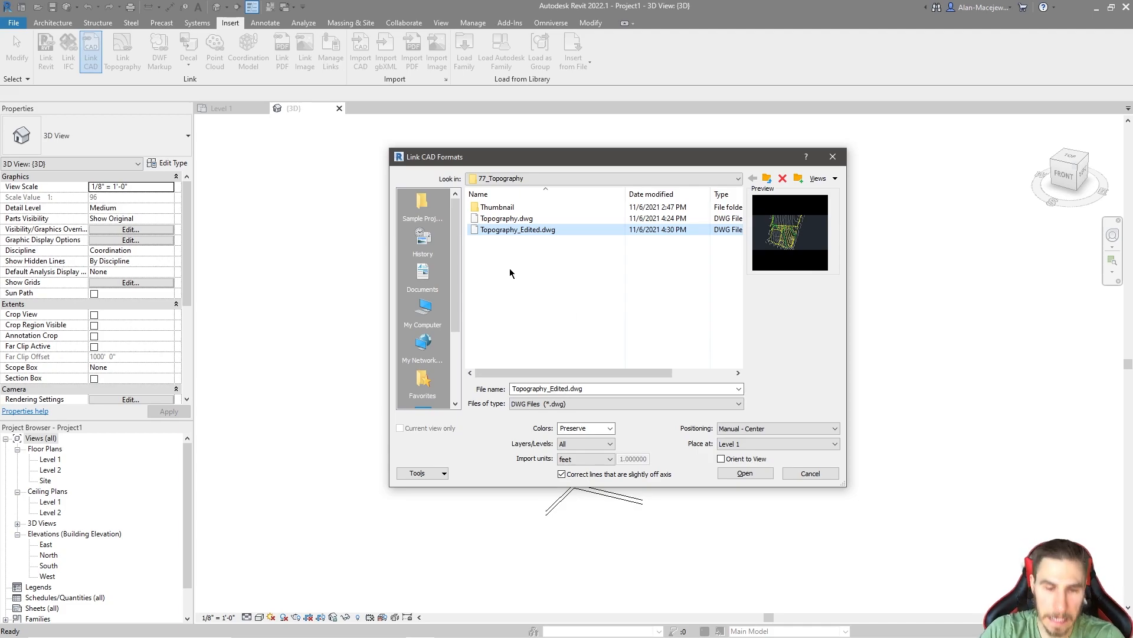
pyautogui.click(600, 446)
pyautogui.click(601, 446)
pyautogui.click(583, 460)
pyautogui.click(584, 463)
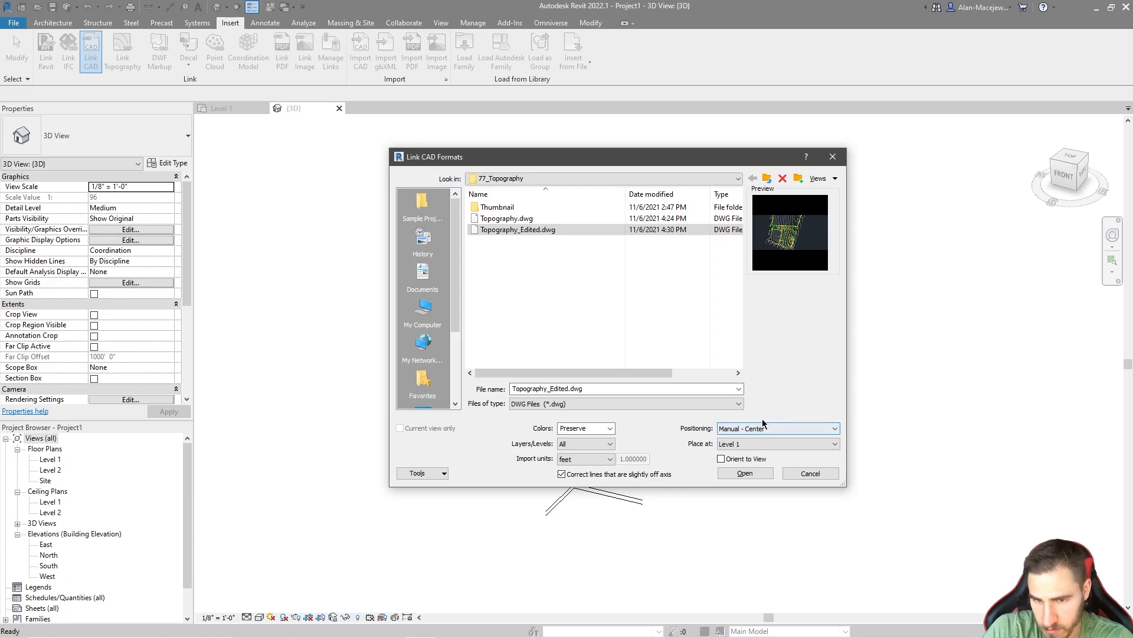
pyautogui.click(750, 476)
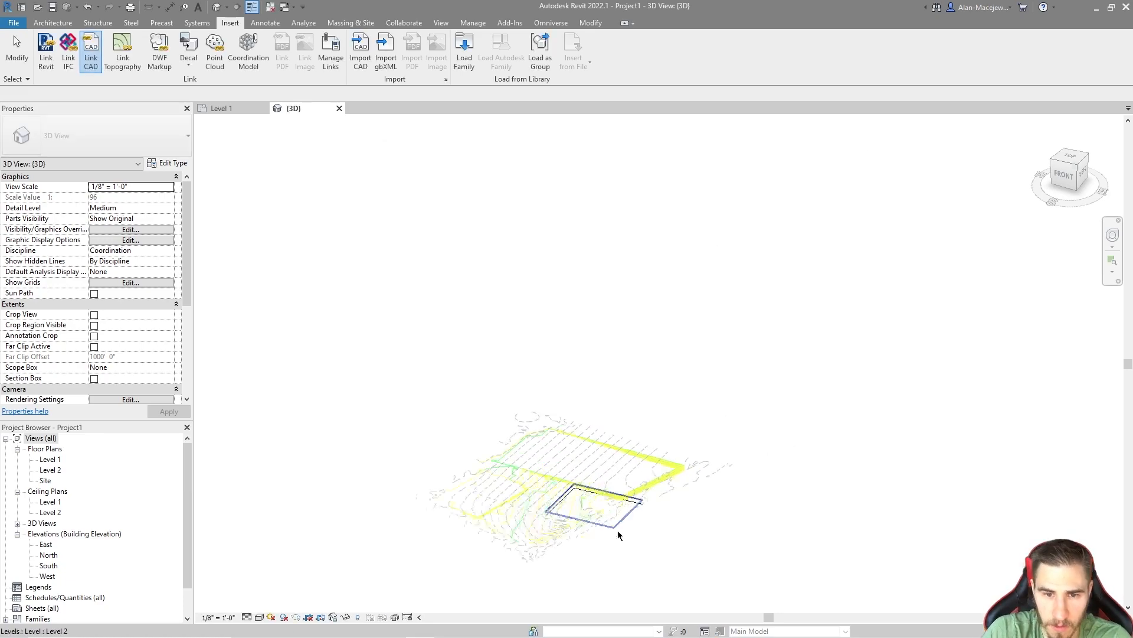
pyautogui.click(596, 462)
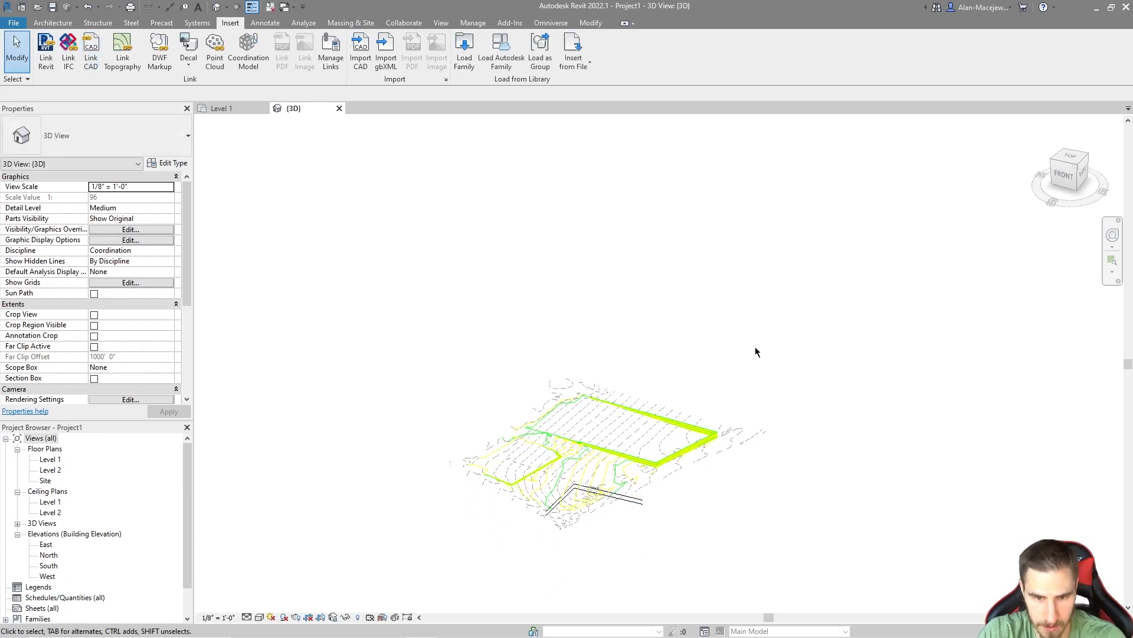
# Step: Select the linked Topography_Edited.dwg and move it by eye well clear of the level lines in the 3D view
pyautogui.scroll(3, 630, 464)
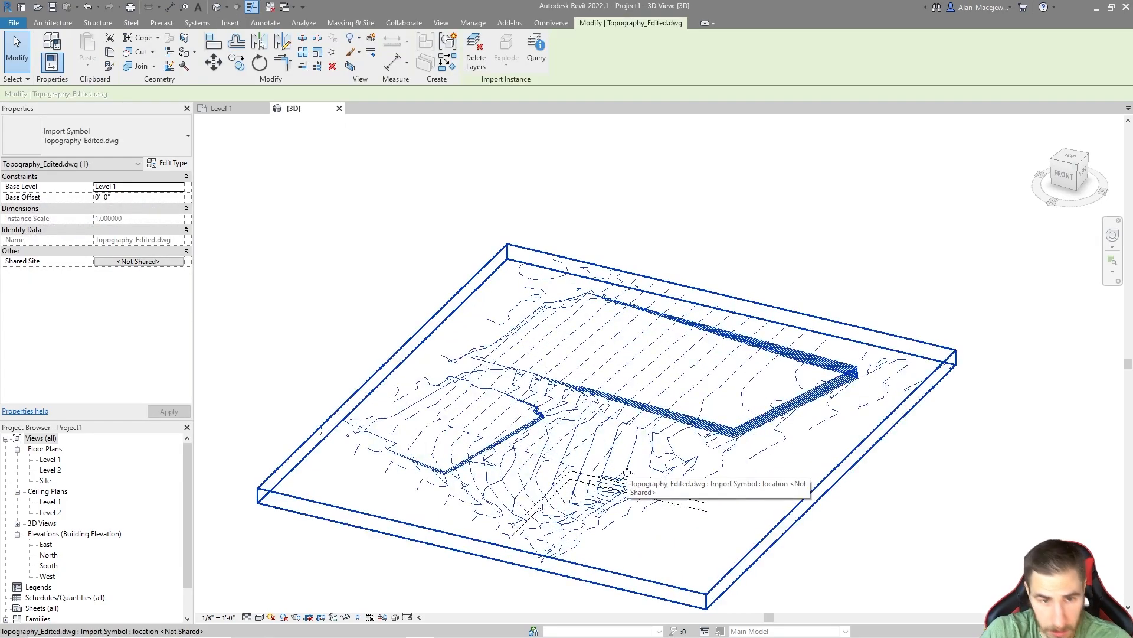
pyautogui.keyDown('shift'); pyautogui.moveTo(663, 418); pyautogui.dragTo(802, 535, button='middle'); pyautogui.keyUp('shift')
pyautogui.scroll(-4, 801, 532)
pyautogui.moveTo(755, 457); pyautogui.dragTo(502, 352)
pyautogui.scroll(1, 527, 349)
pyautogui.keyDown('shift'); pyautogui.moveTo(534, 354); pyautogui.dragTo(456, 319, button='middle'); pyautogui.keyUp('shift')
pyautogui.scroll(5, 454, 370)
pyautogui.keyDown('shift'); pyautogui.moveTo(509, 393); pyautogui.dragTo(645, 385, button='middle'); pyautogui.keyUp('shift')
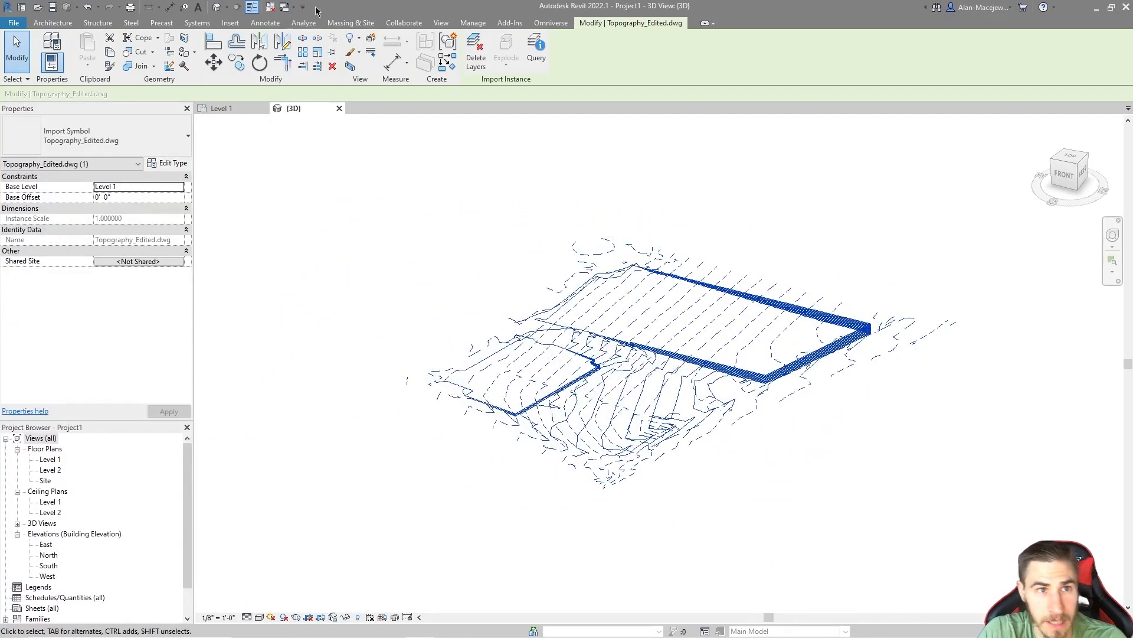
# Step: Start a toposurface from the Topography_Edited.dwg import instance, adding points from only the V-TOPO-MAJR and V-TOPO-MINR layers
pyautogui.click(350, 23)
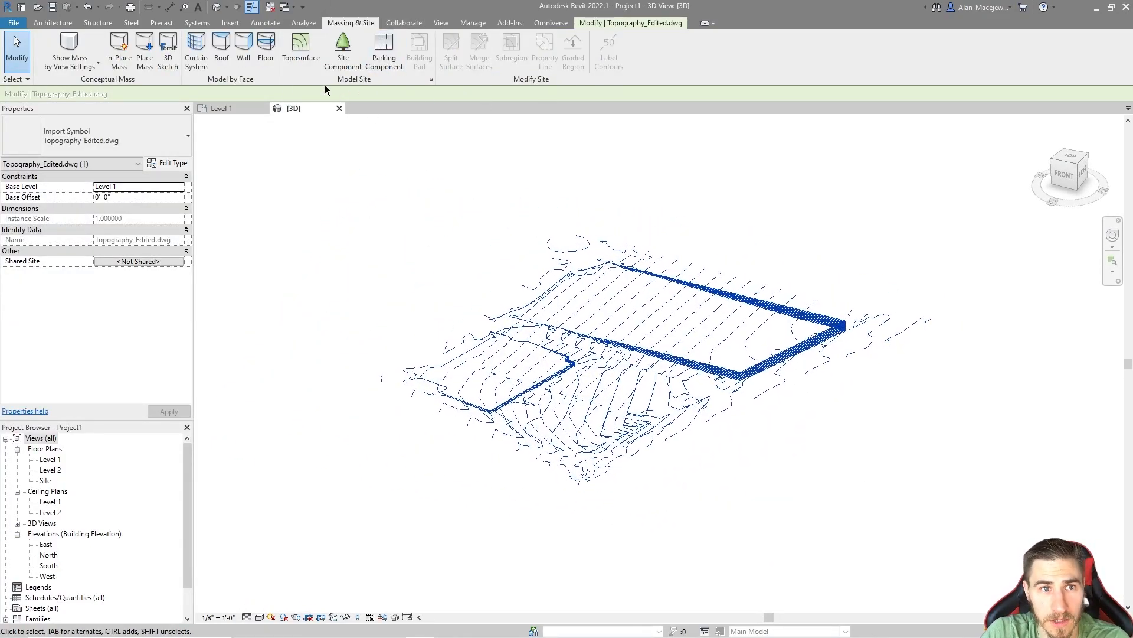
pyautogui.click(300, 50)
pyautogui.click(537, 59)
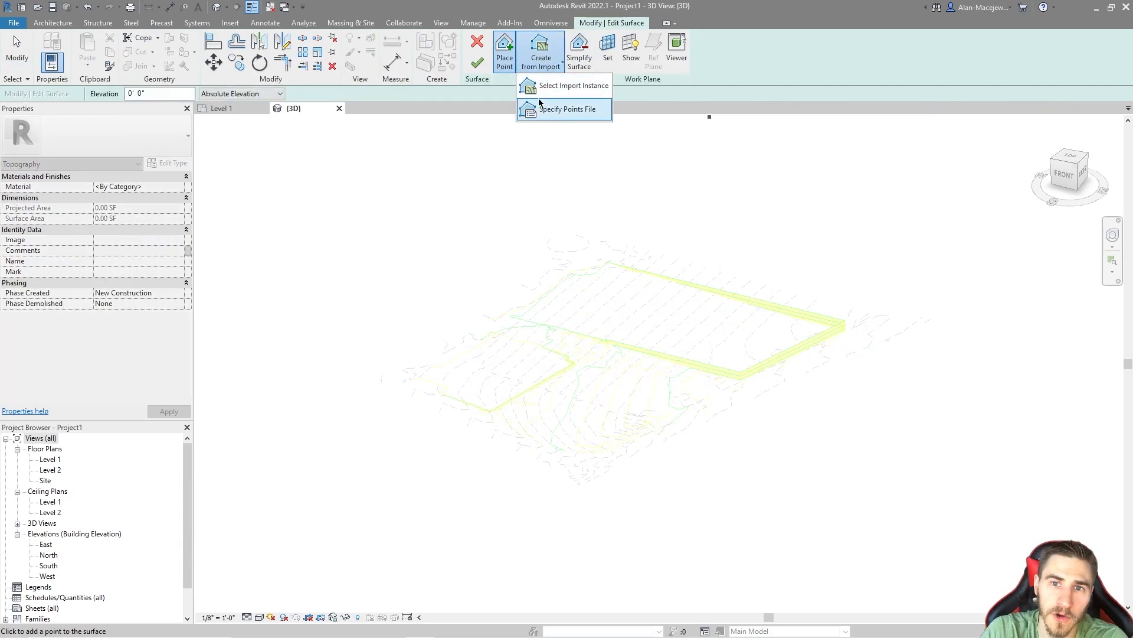
pyautogui.click(561, 83)
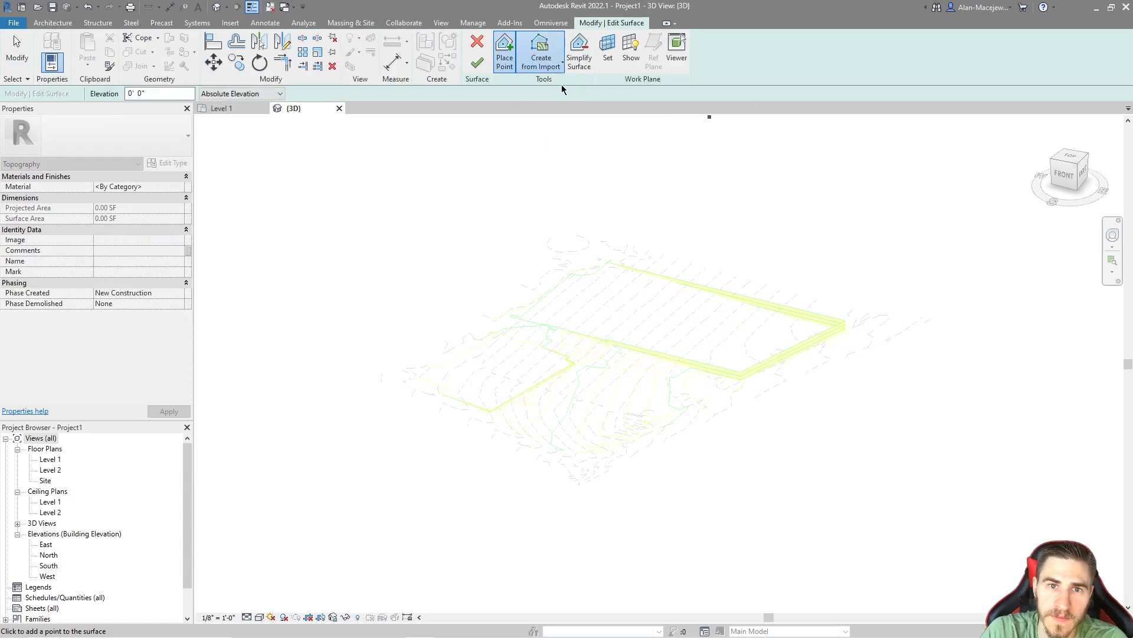
pyautogui.click(621, 427)
pyautogui.click(454, 257)
pyautogui.click(275, 303)
pyautogui.click(276, 294)
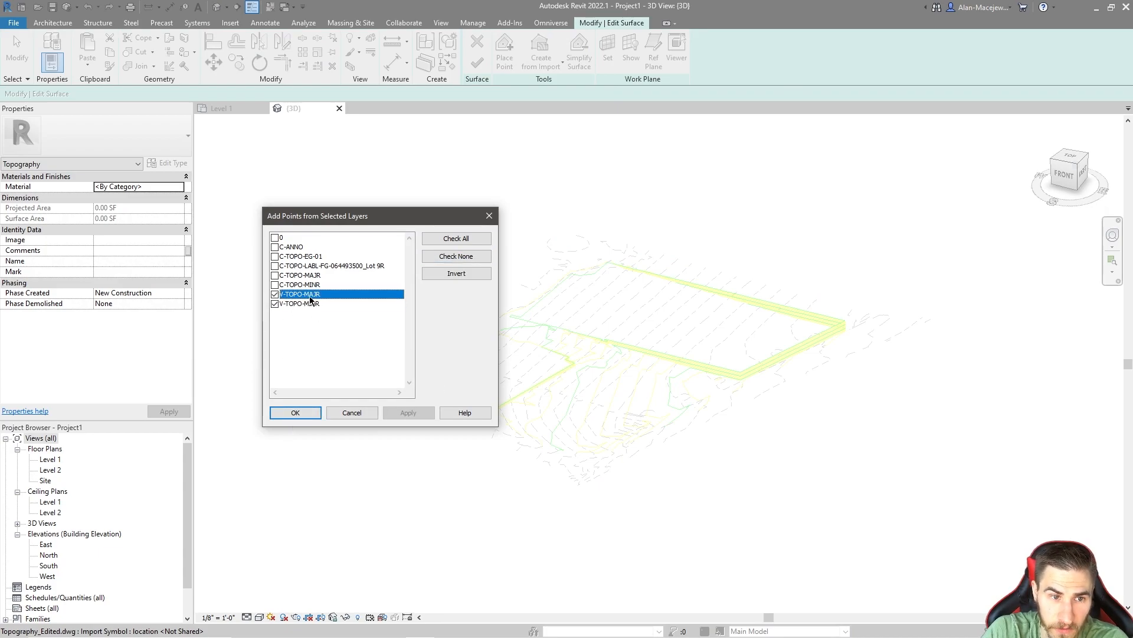
pyautogui.click(296, 412)
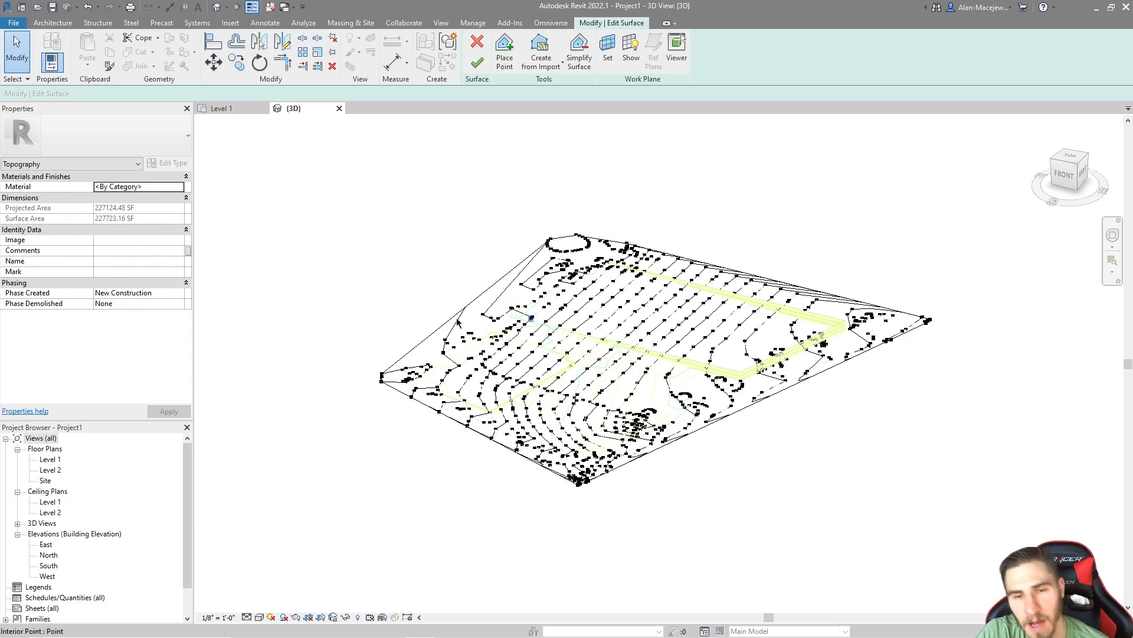
# Step: Examine the generated surface points and contours, comparing the front corner and middle of the site with the linked drawing's lines
pyautogui.scroll(2, 532, 508)
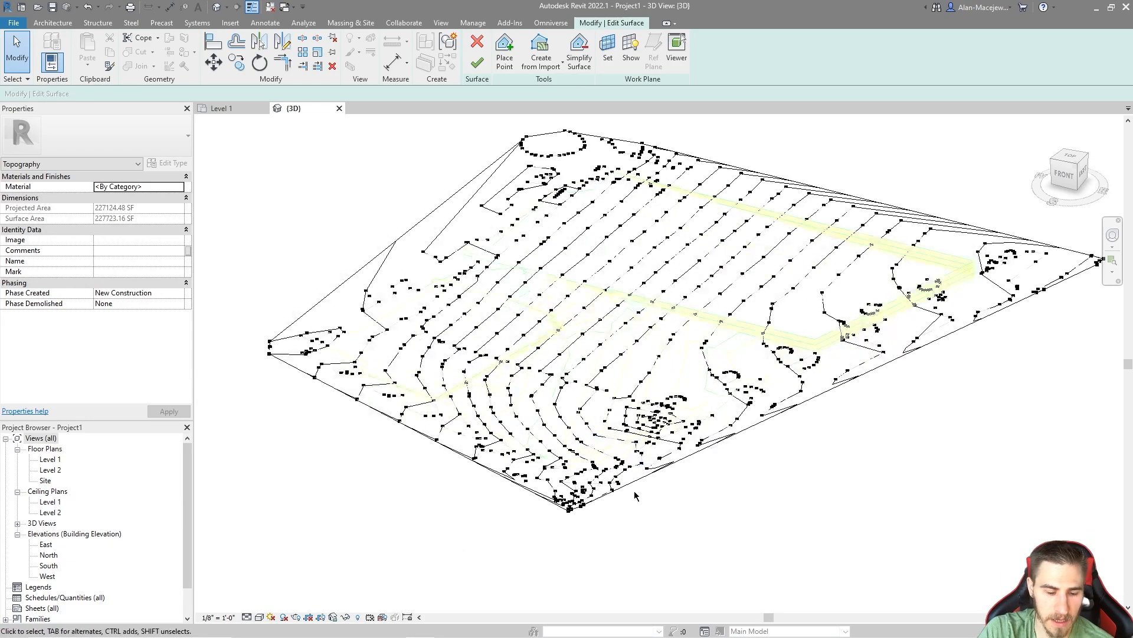
pyautogui.scroll(3, 629, 502)
pyautogui.moveTo(497, 385); pyautogui.dragTo(627, 468, button='middle')
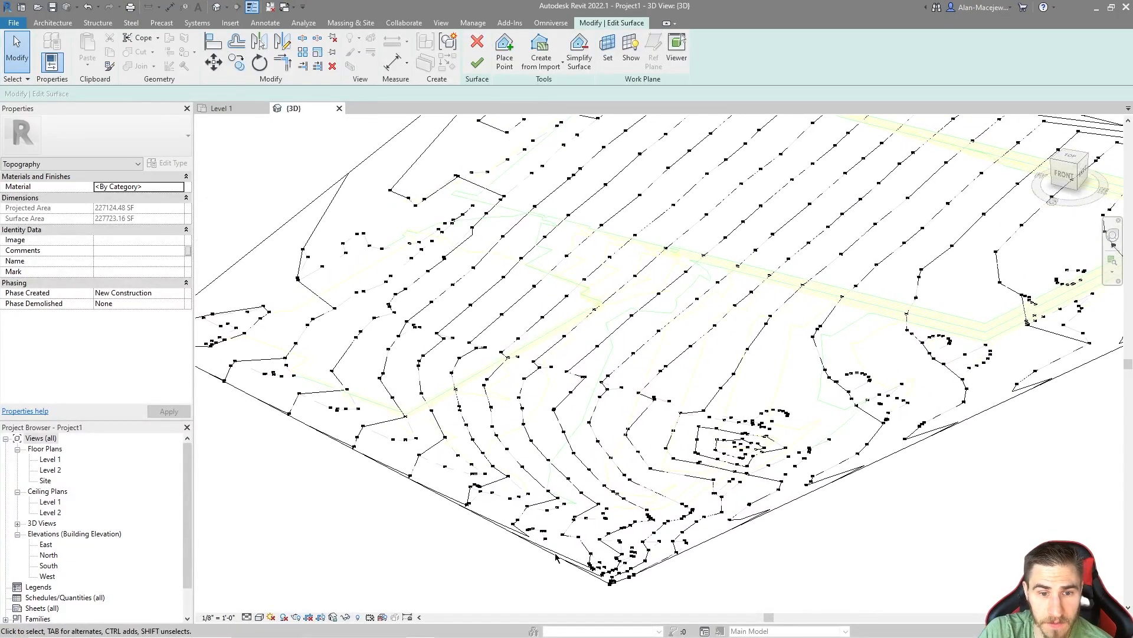
pyautogui.scroll(2, 556, 540)
pyautogui.scroll(-1, 520, 538)
pyautogui.scroll(-3, 520, 542)
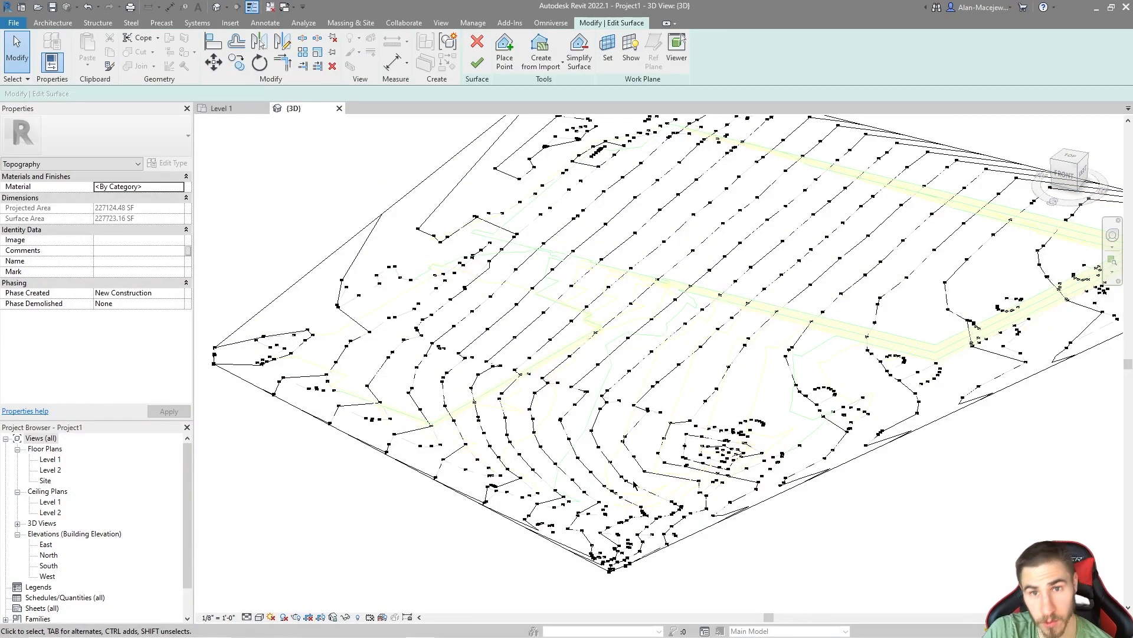
pyautogui.scroll(-2, 624, 562)
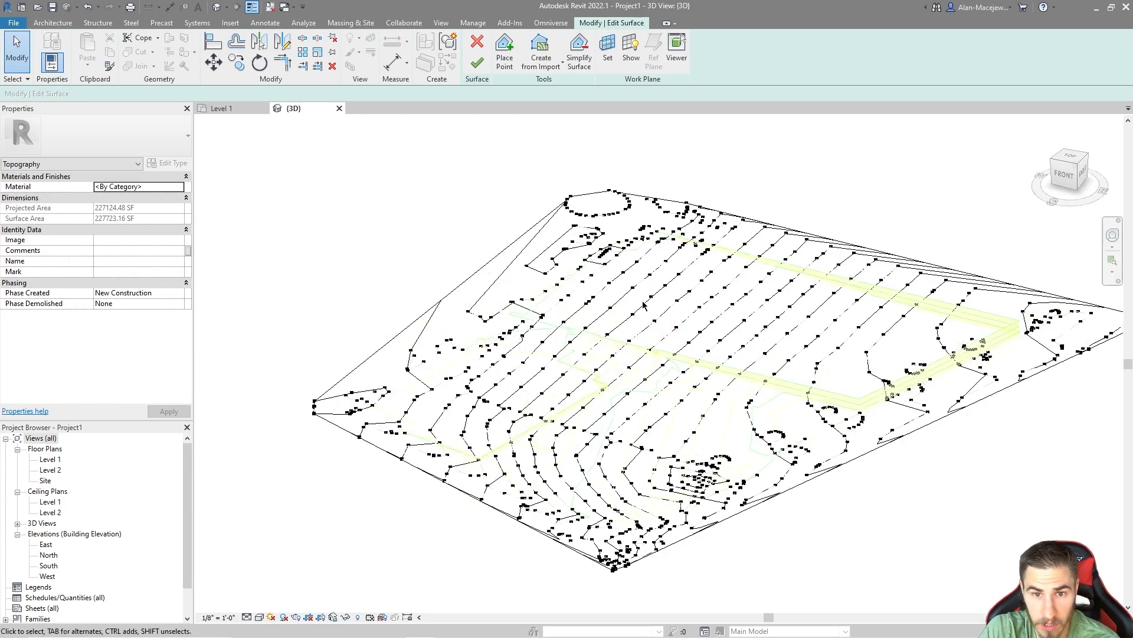
pyautogui.moveTo(776, 530); pyautogui.dragTo(735, 484, button='middle')
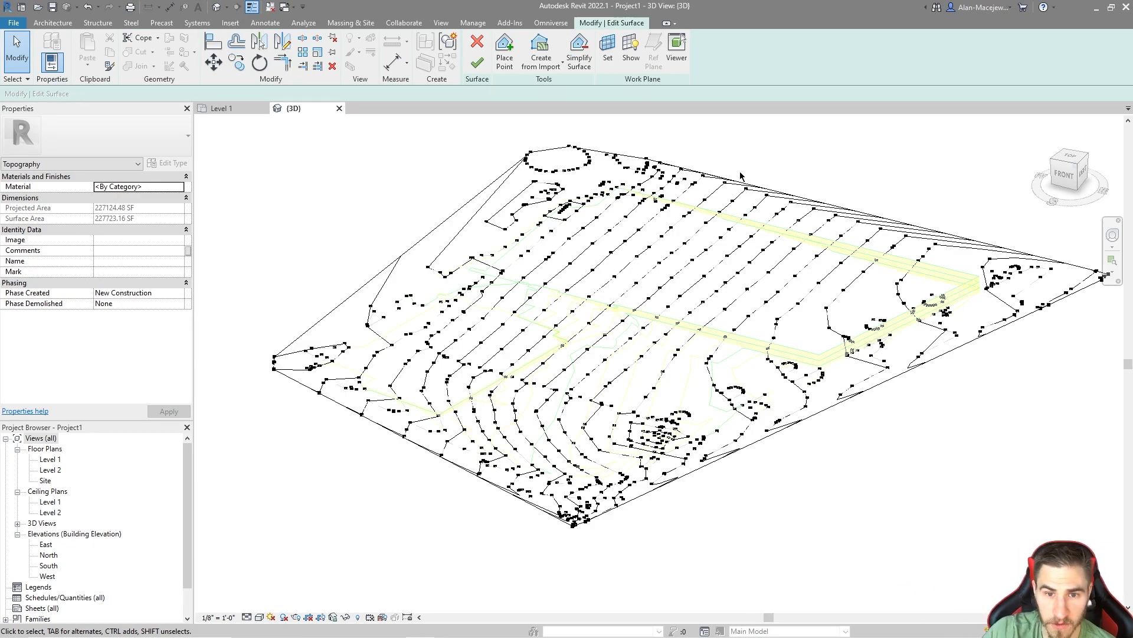
pyautogui.scroll(5, 753, 309)
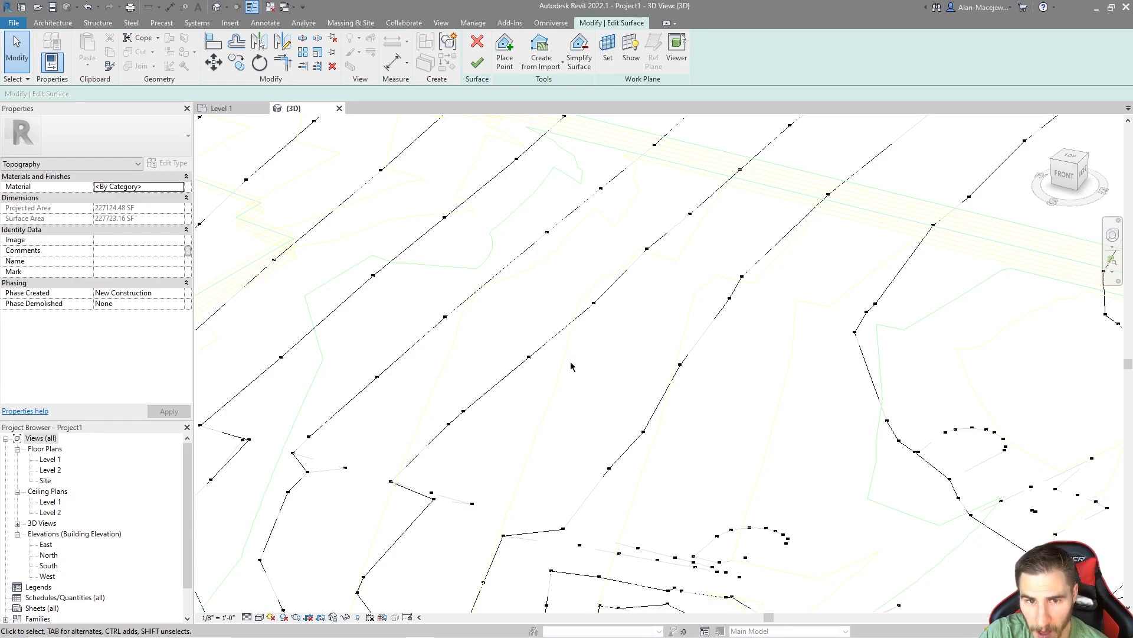
pyautogui.scroll(-3, 557, 350)
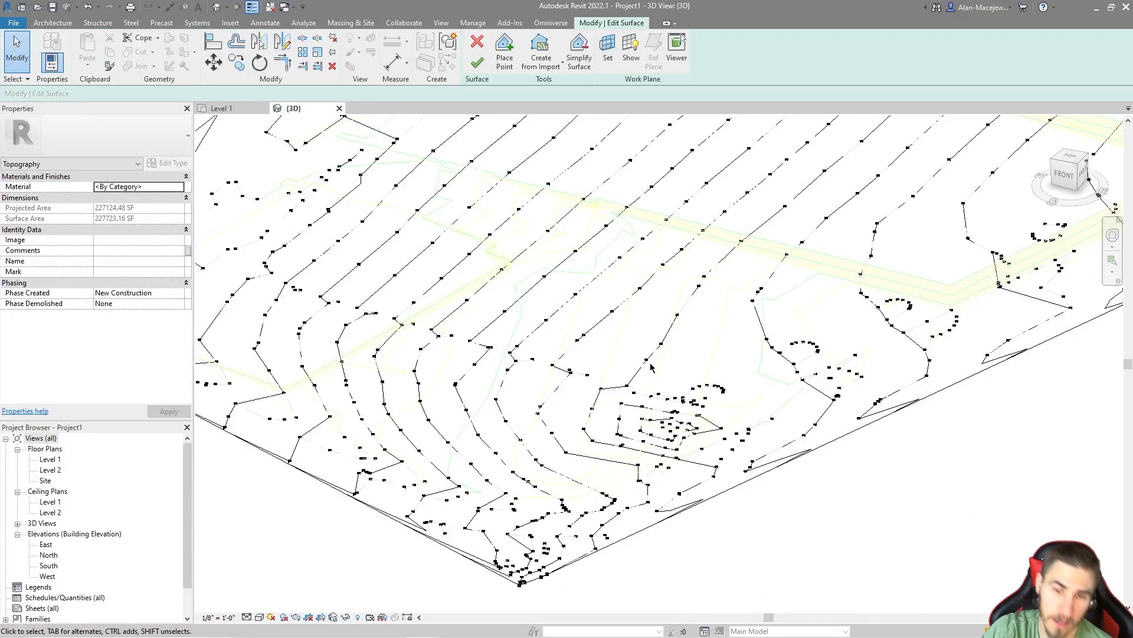
pyautogui.scroll(-4, 539, 337)
# Step: Finish the toposurface, then select it and check where it sits relative to the level lines
pyautogui.click(477, 62)
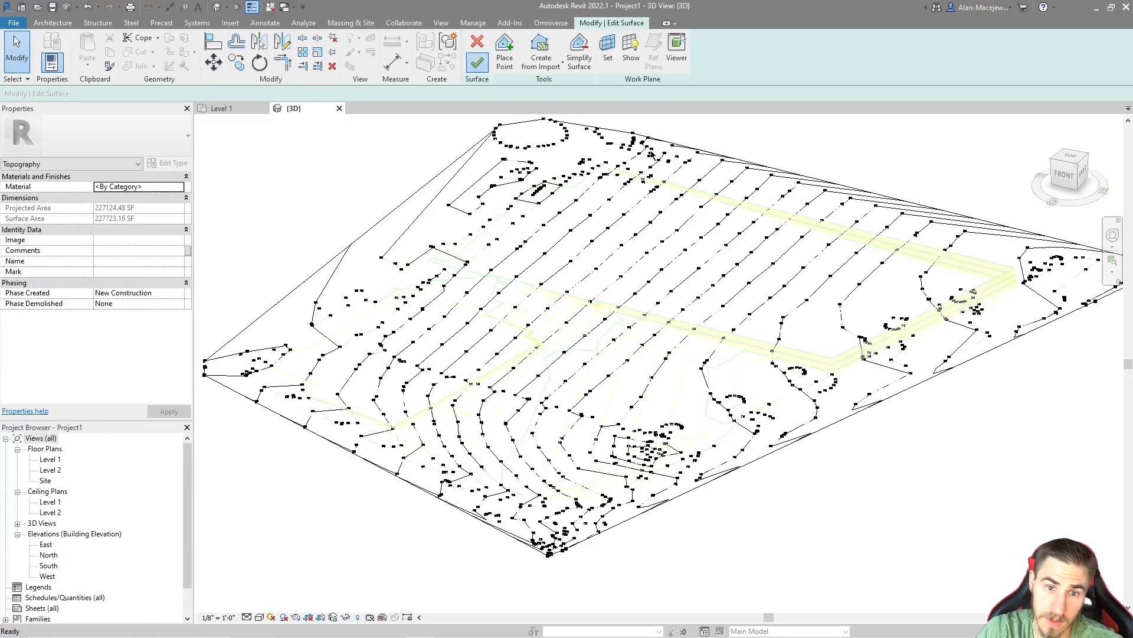
pyautogui.scroll(-3, 805, 289)
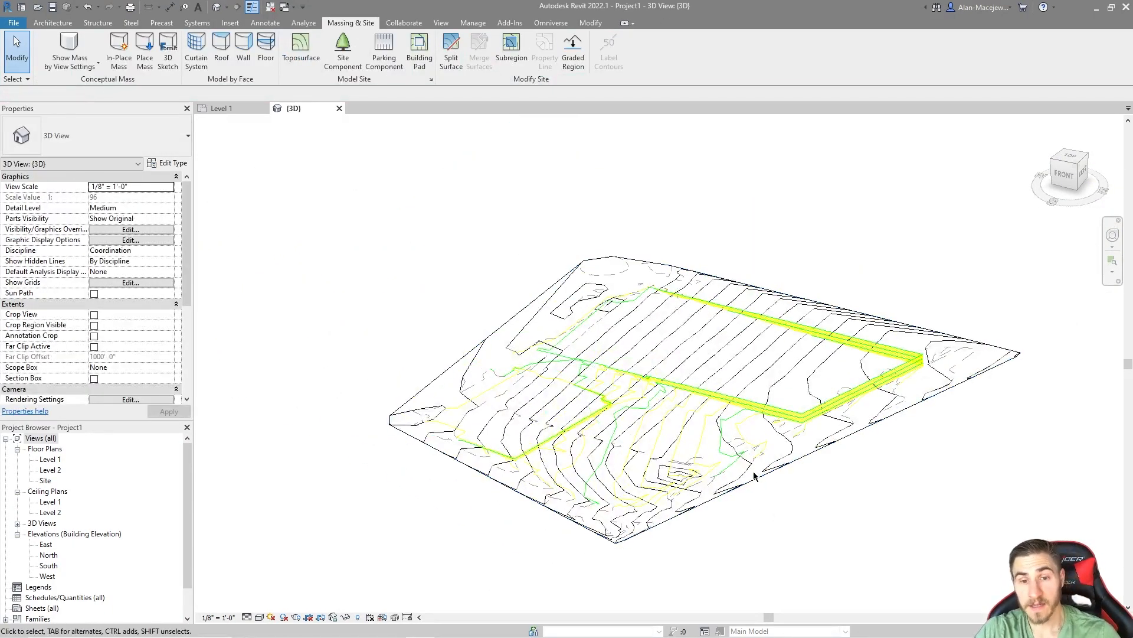
pyautogui.click(768, 490)
pyautogui.scroll(-2, 767, 501)
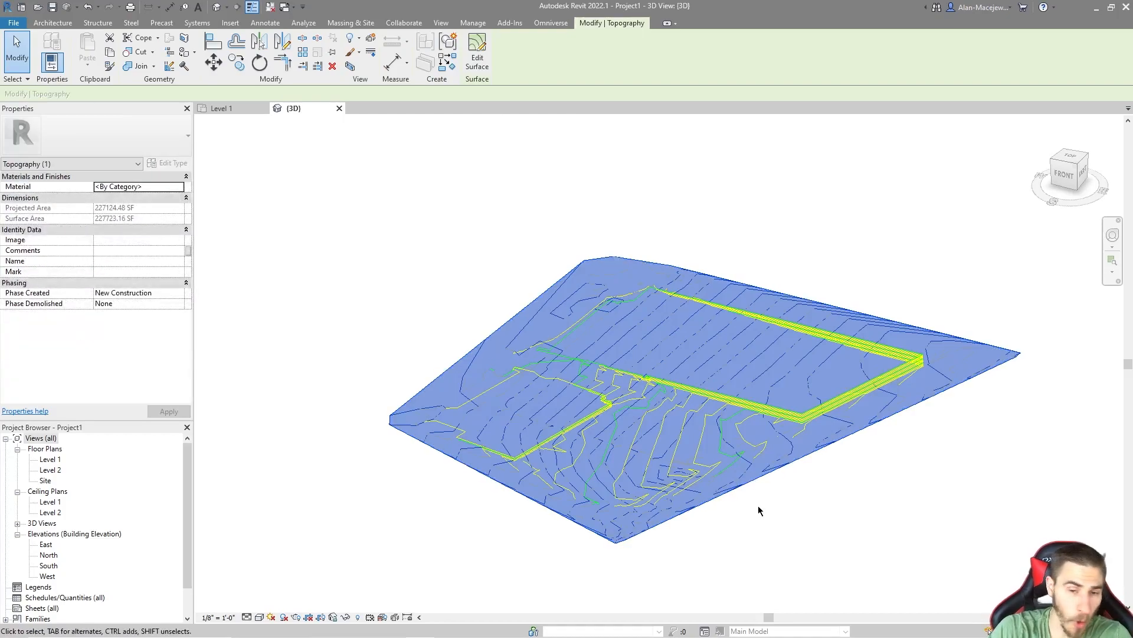
pyautogui.scroll(-2, 767, 501)
pyautogui.moveTo(784, 532); pyautogui.dragTo(735, 395, button='middle')
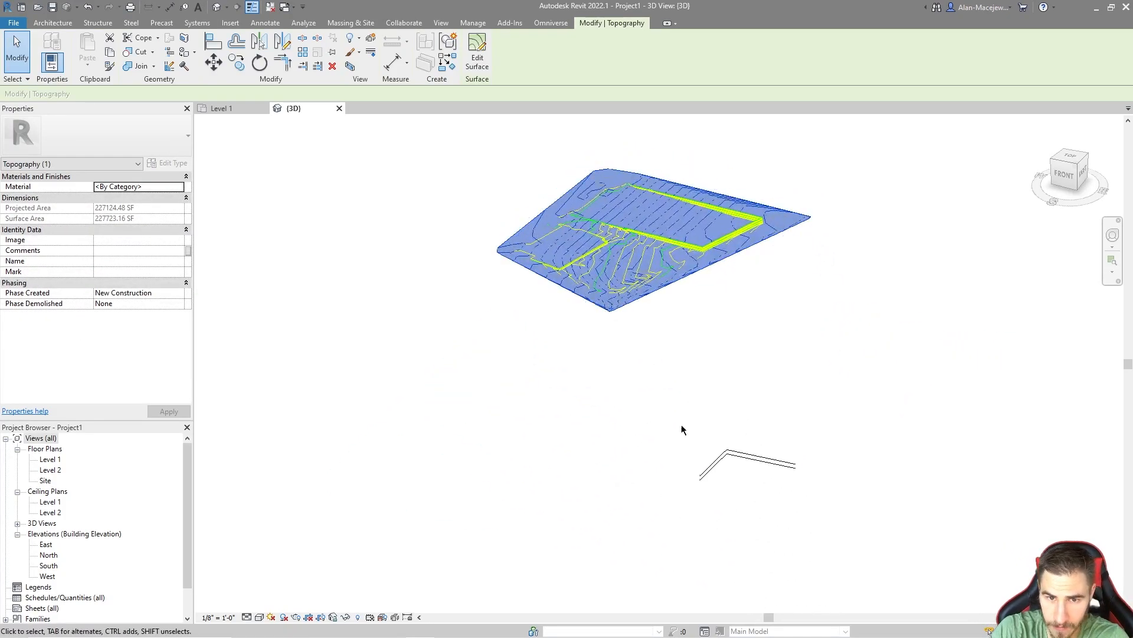
pyautogui.scroll(1, 736, 302)
pyautogui.moveTo(736, 302); pyautogui.dragTo(726, 398, button='middle')
pyautogui.scroll(-1, 726, 398)
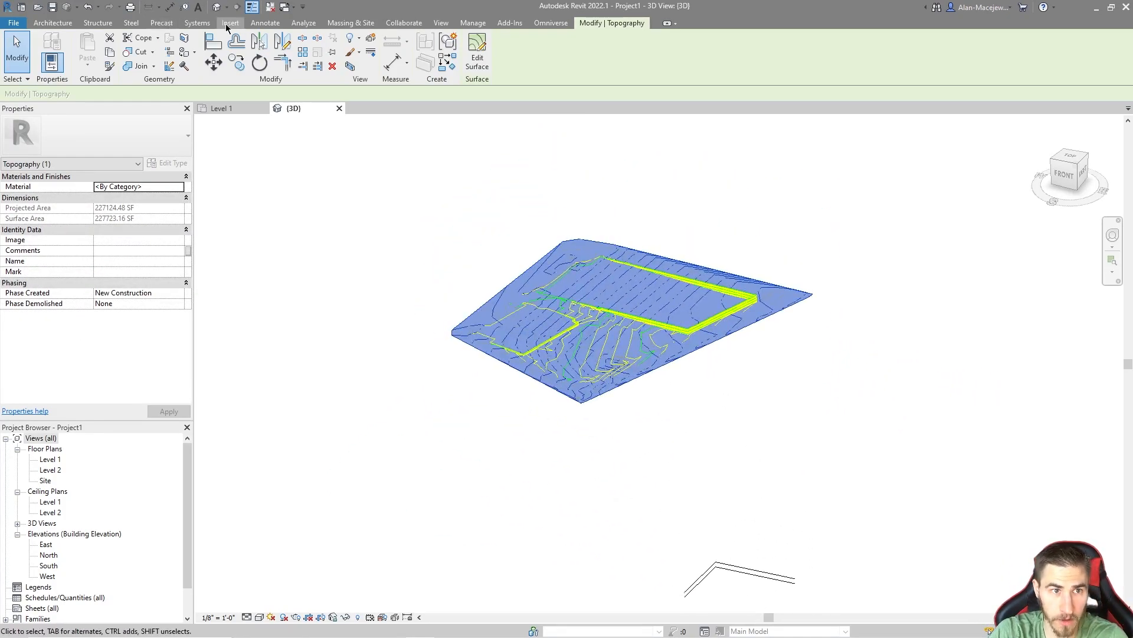
pyautogui.click(265, 23)
pyautogui.click(223, 51)
pyautogui.scroll(6, 832, 383)
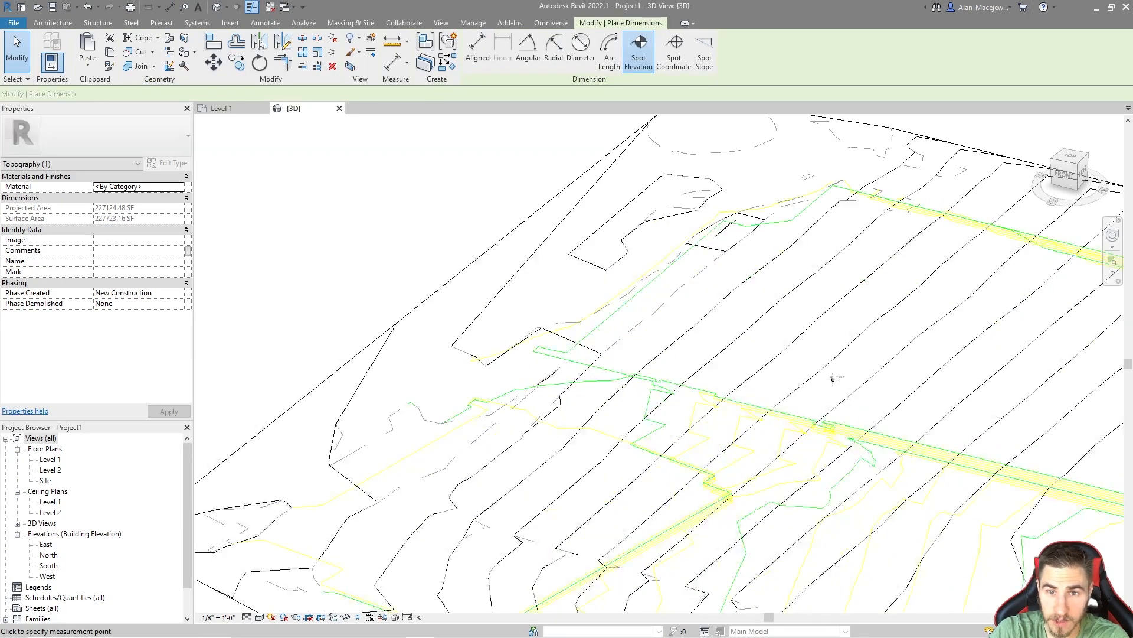
pyautogui.scroll(-6, 533, 311)
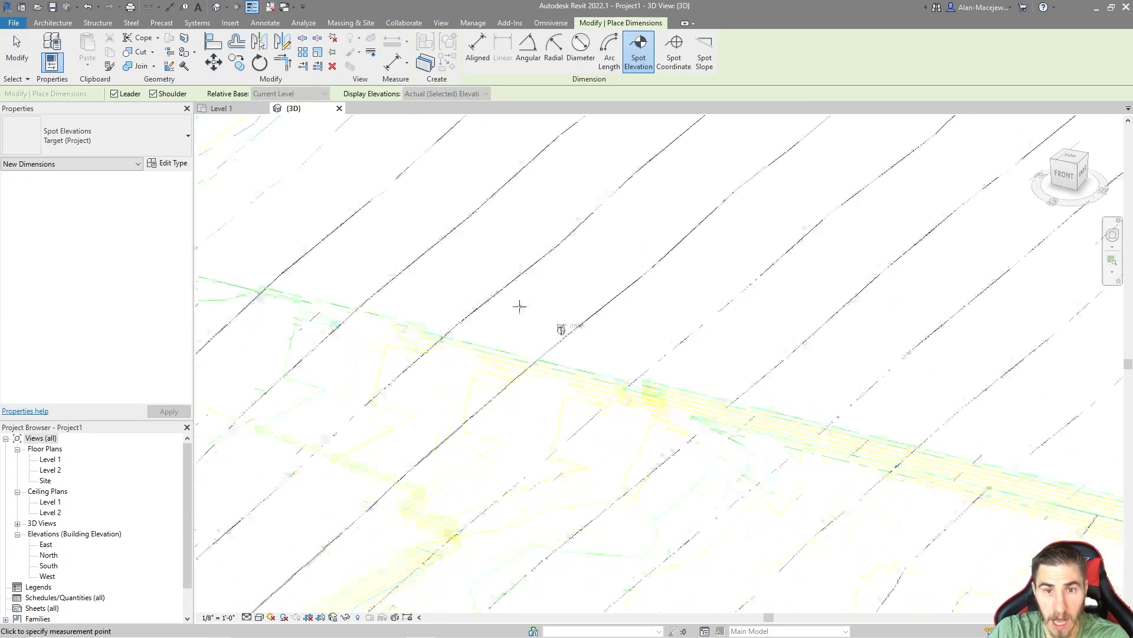
pyautogui.moveTo(482, 375); pyautogui.dragTo(564, 278, button='middle')
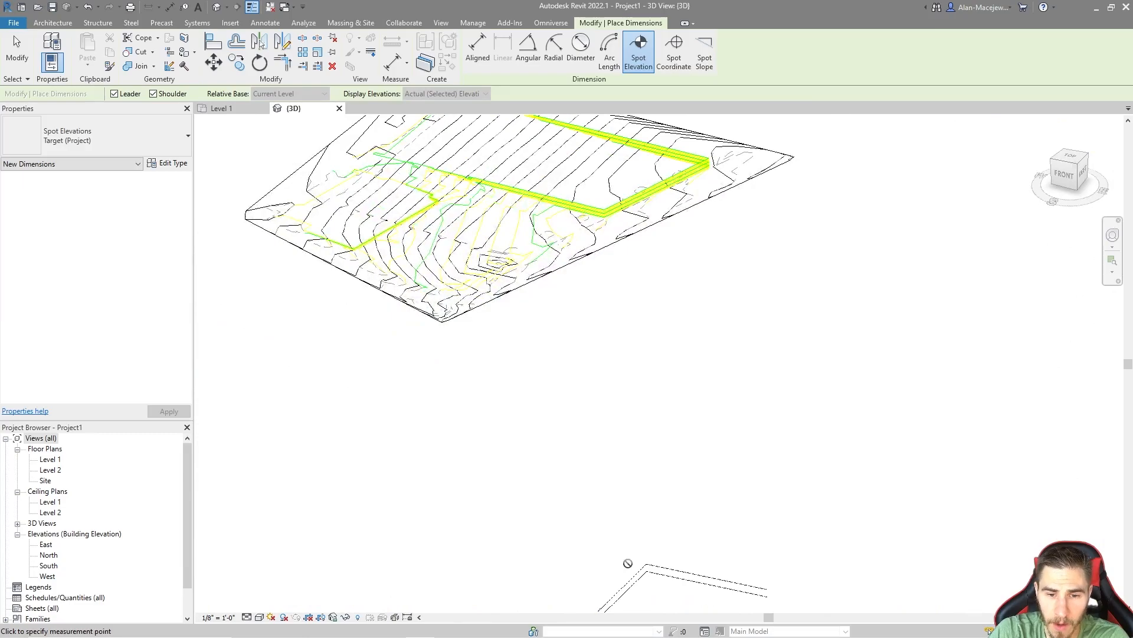
pyautogui.moveTo(423, 295); pyautogui.dragTo(455, 348, button='middle')
pyautogui.moveTo(566, 329); pyautogui.dragTo(615, 417, button='middle')
pyautogui.press('Escape')
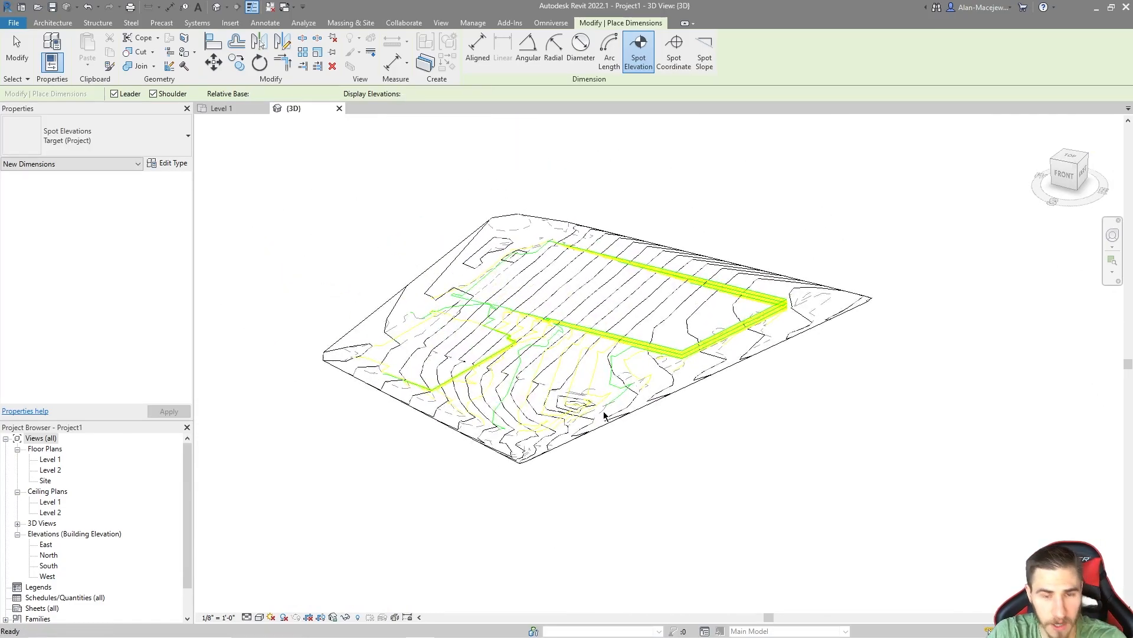
# Step: Set the toposurface's Phase Created to Existing and deselect it
pyautogui.scroll(3, 499, 323)
pyautogui.scroll(1, 723, 370)
pyautogui.moveTo(722, 371); pyautogui.dragTo(702, 409, button='middle')
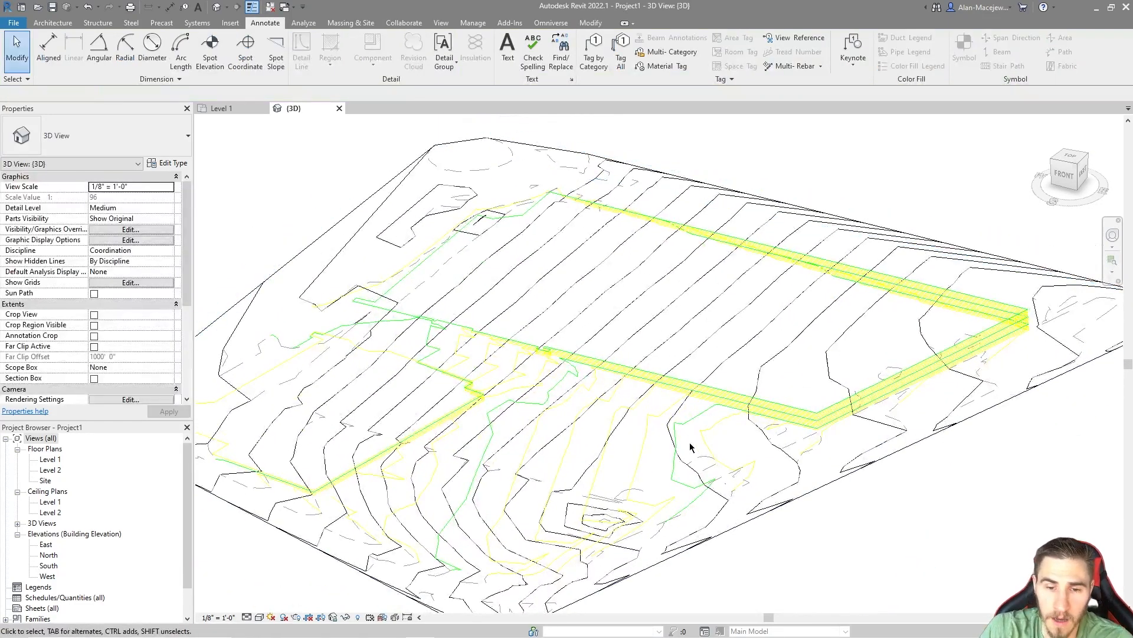
pyautogui.click(795, 506)
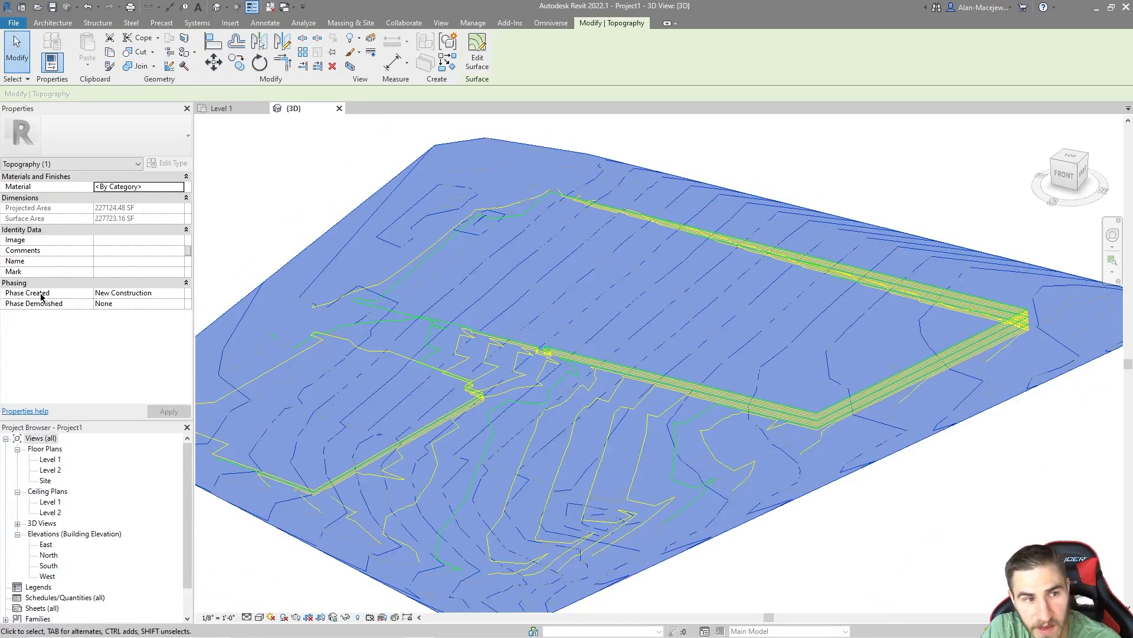
pyautogui.click(176, 299)
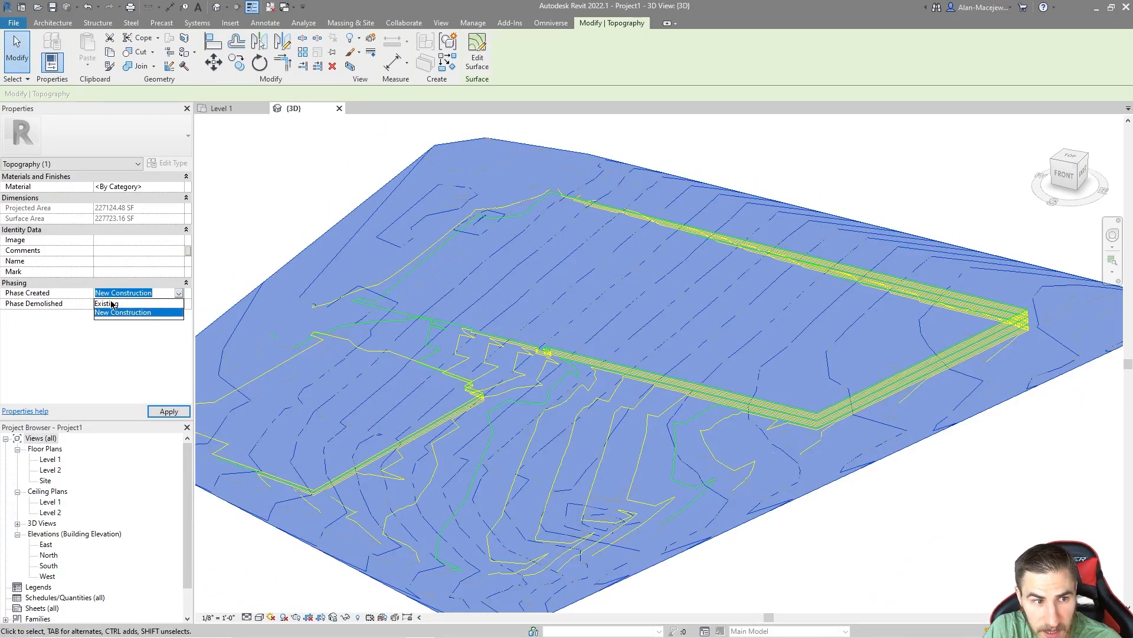
pyautogui.click(112, 304)
pyautogui.click(912, 521)
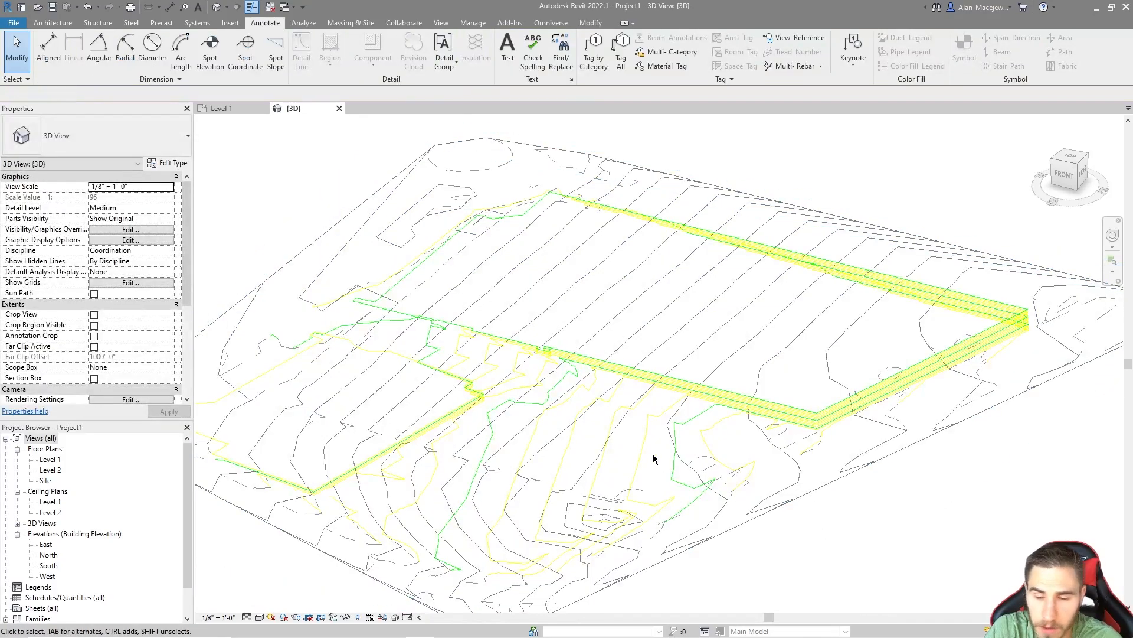
# Step: Select the existing toposurface and examine how its contours relate to the green and yellow lines of the linked drawing
pyautogui.click(487, 463)
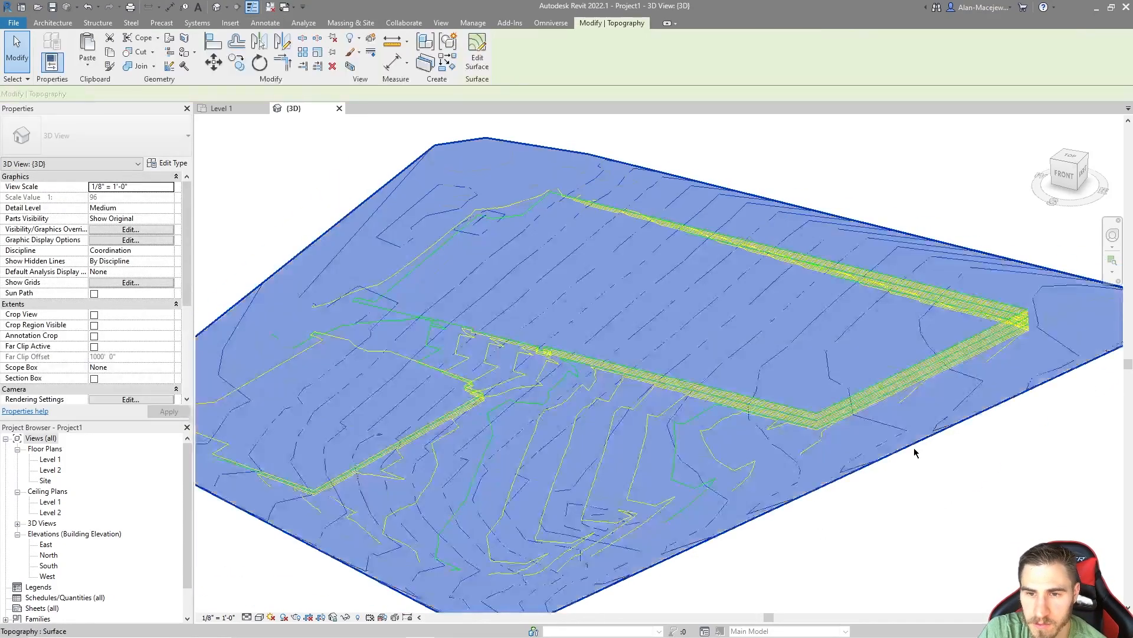
pyautogui.press('b')
pyautogui.press('x')
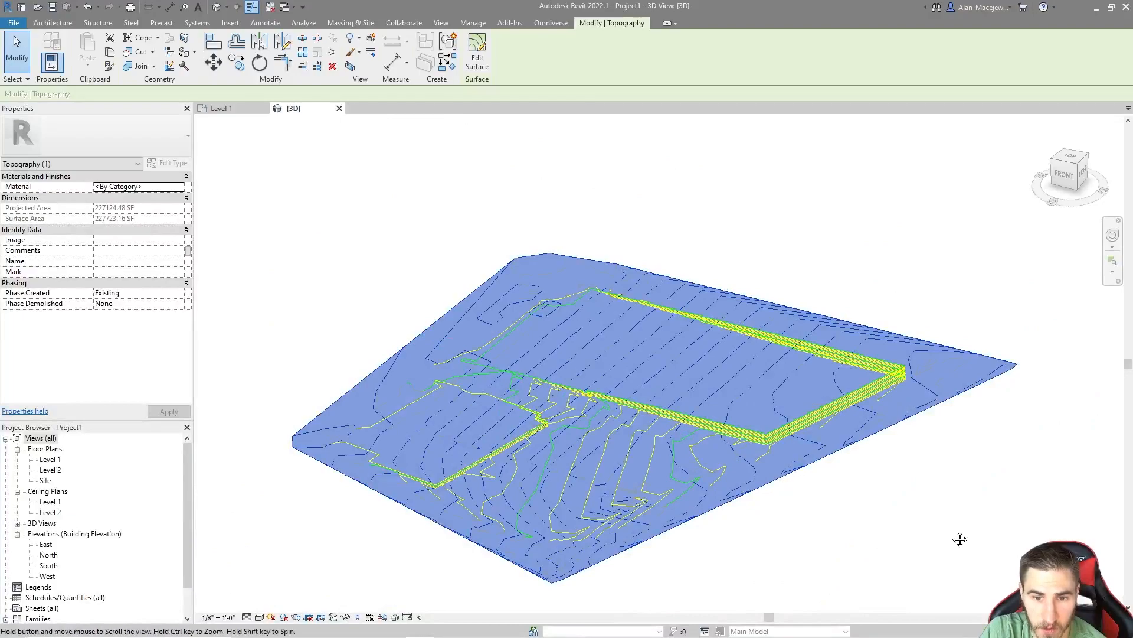
pyautogui.scroll(3, 665, 511)
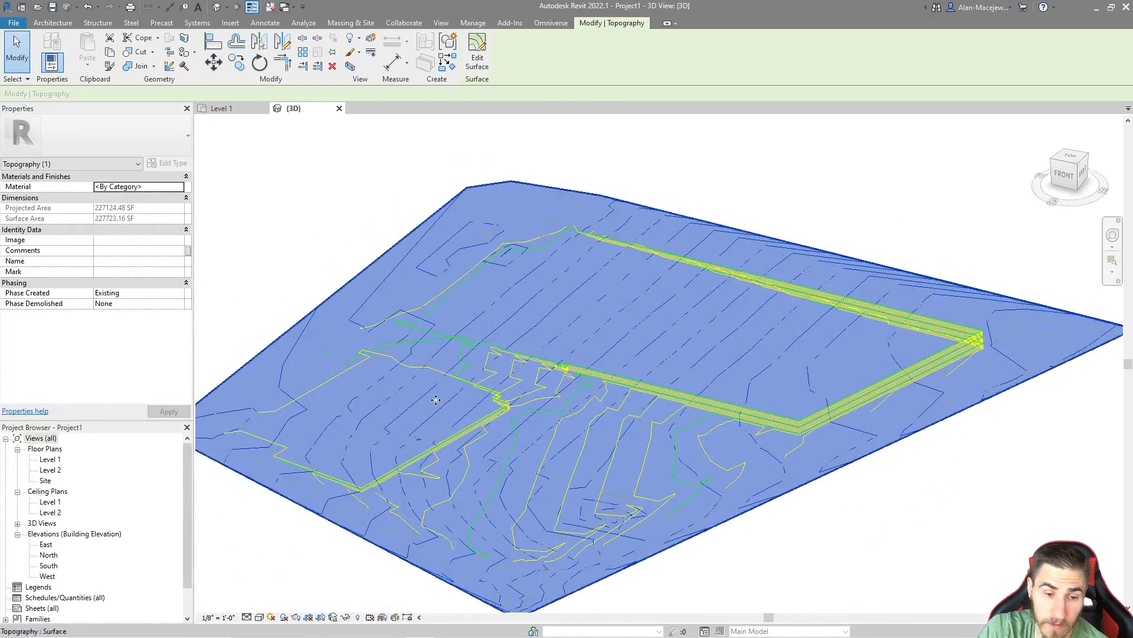
pyautogui.scroll(-2, 608, 413)
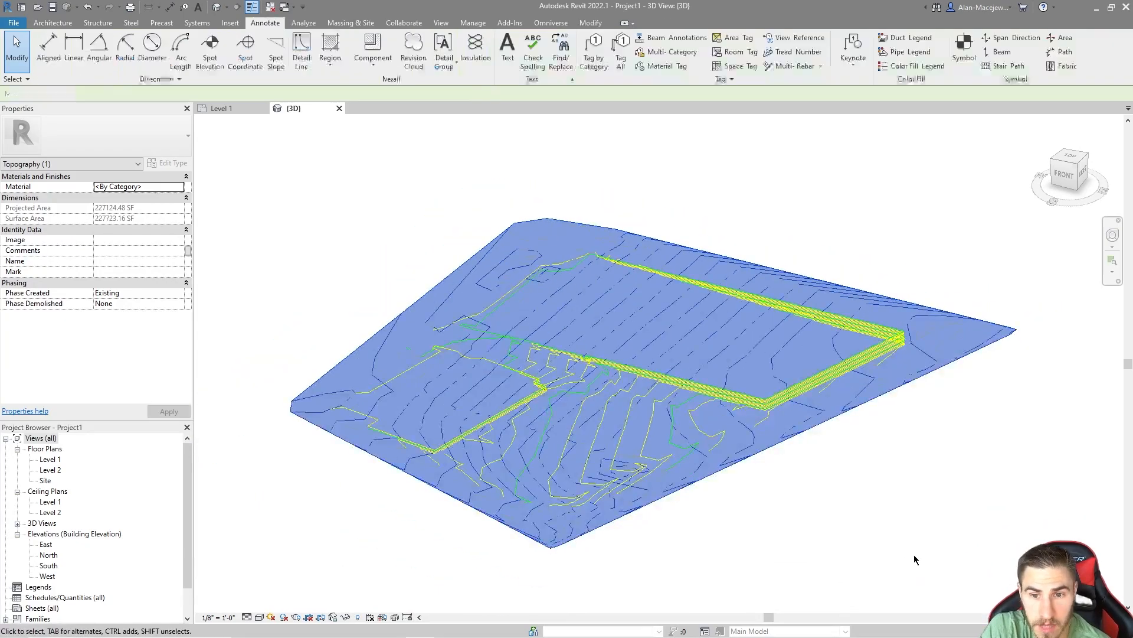
pyautogui.press('Escape')
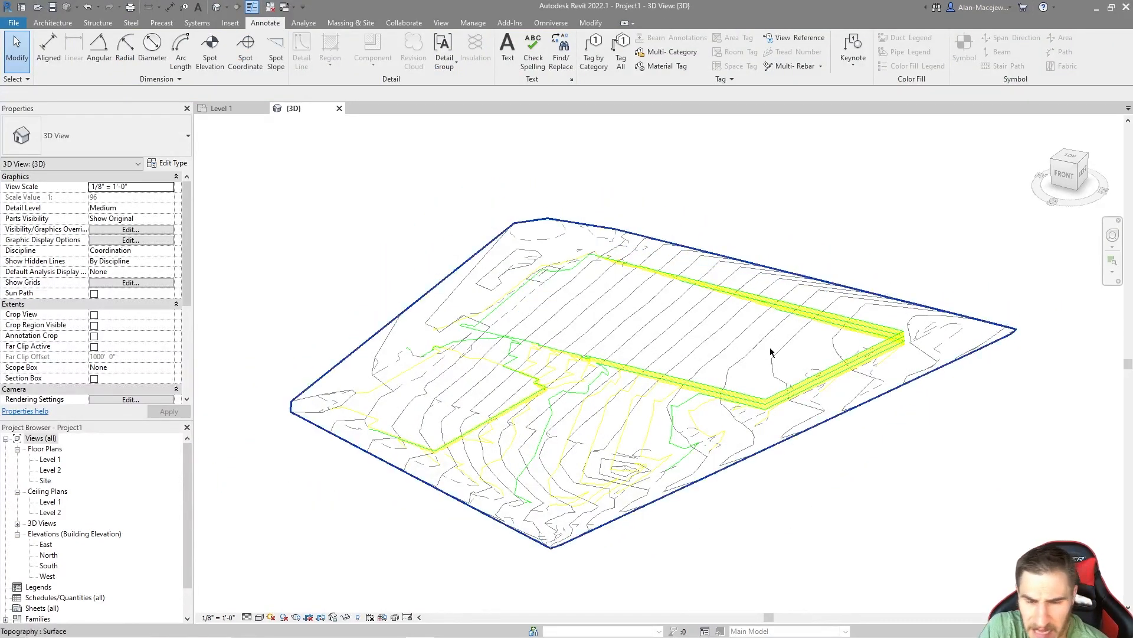
pyautogui.scroll(4, 675, 381)
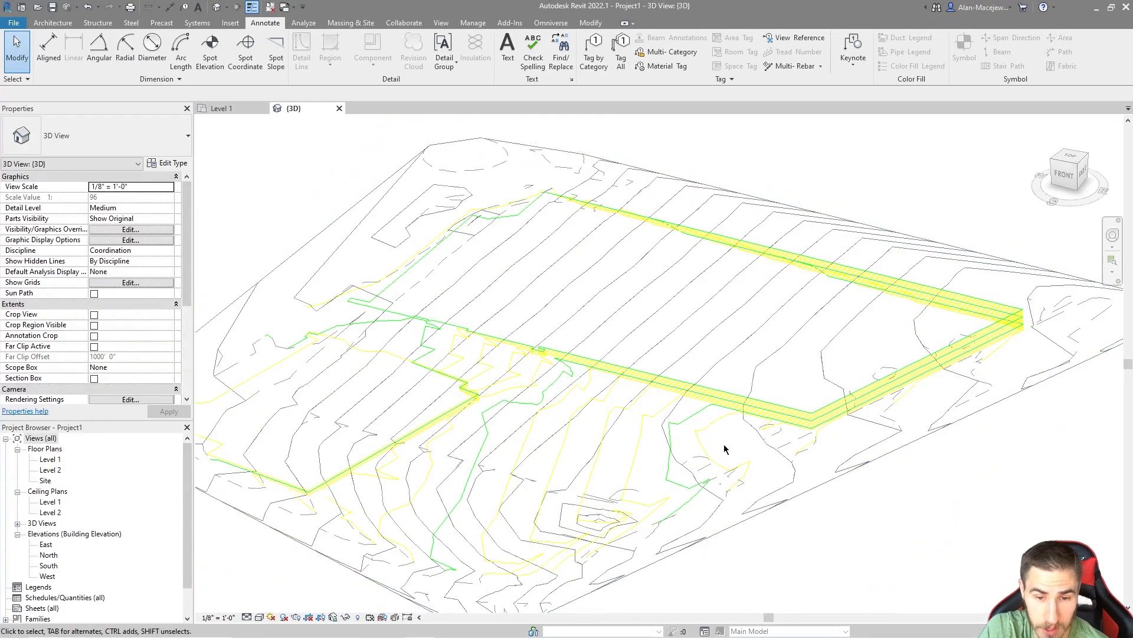
pyautogui.scroll(-3, 683, 428)
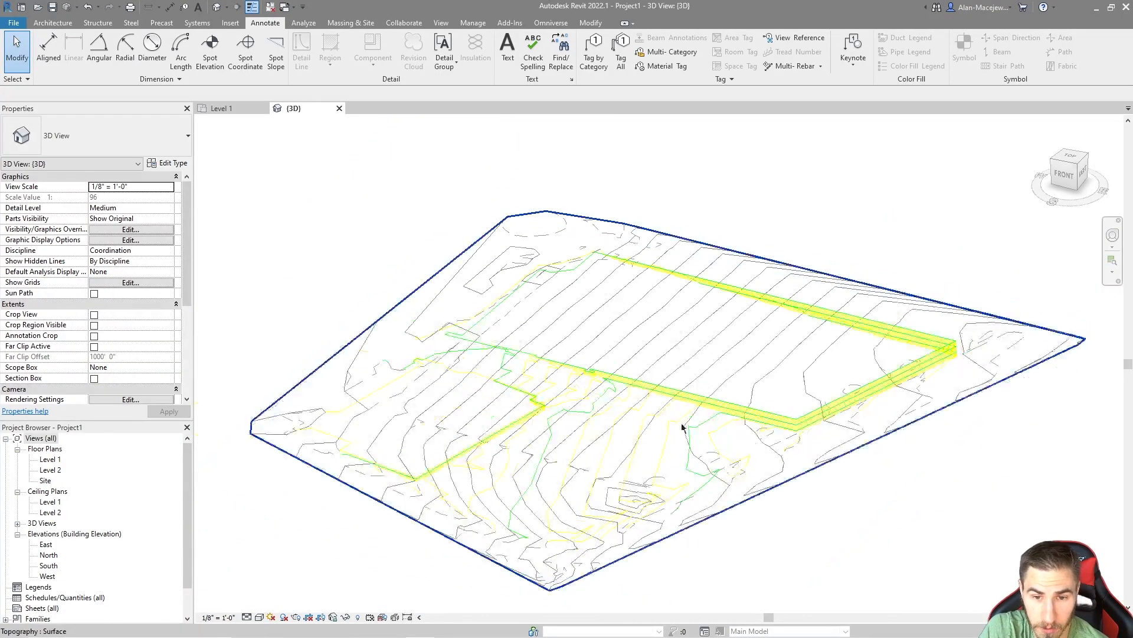
pyautogui.click(791, 484)
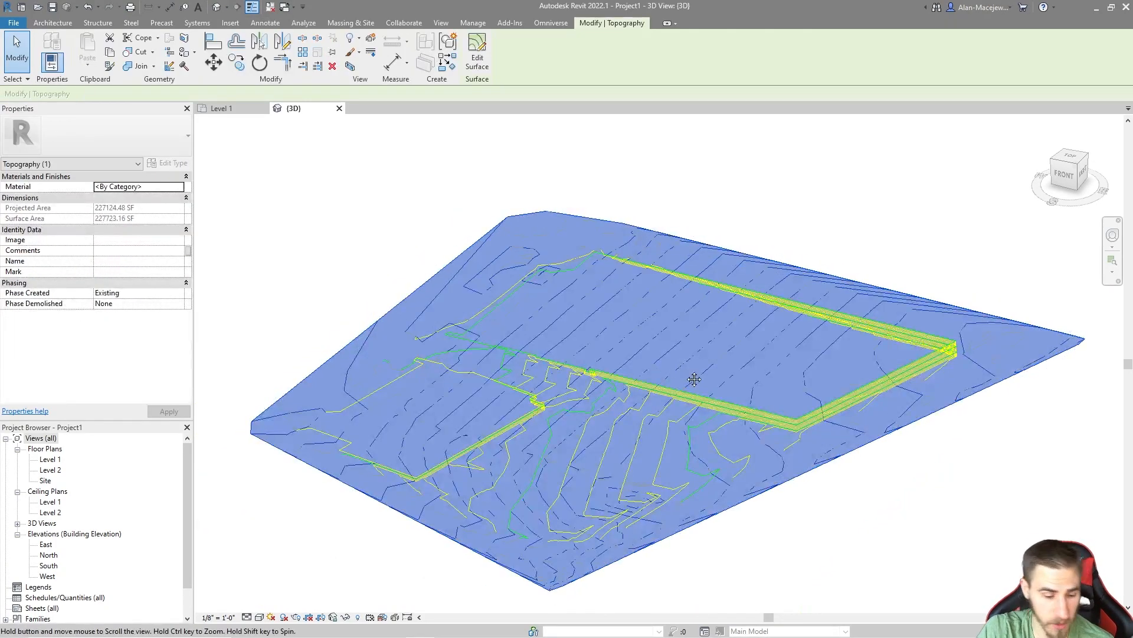
# Step: Hide the existing toposurface and start a new one from the linked Topography_Edited.dwg with all its layers cleared
pyautogui.press('Escape')
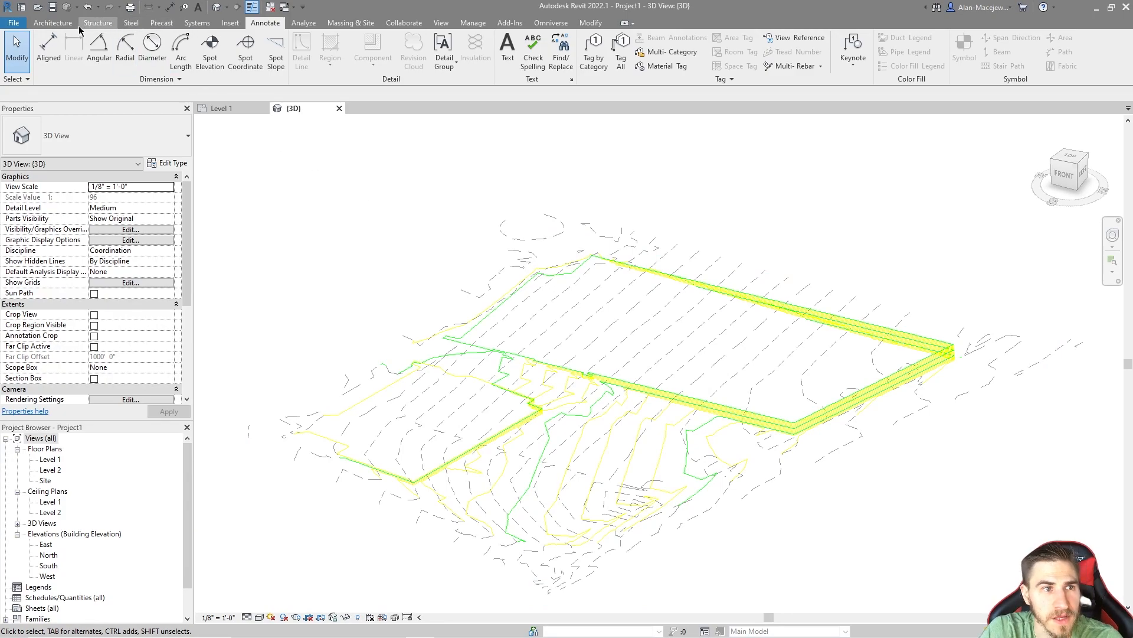
pyautogui.click(348, 21)
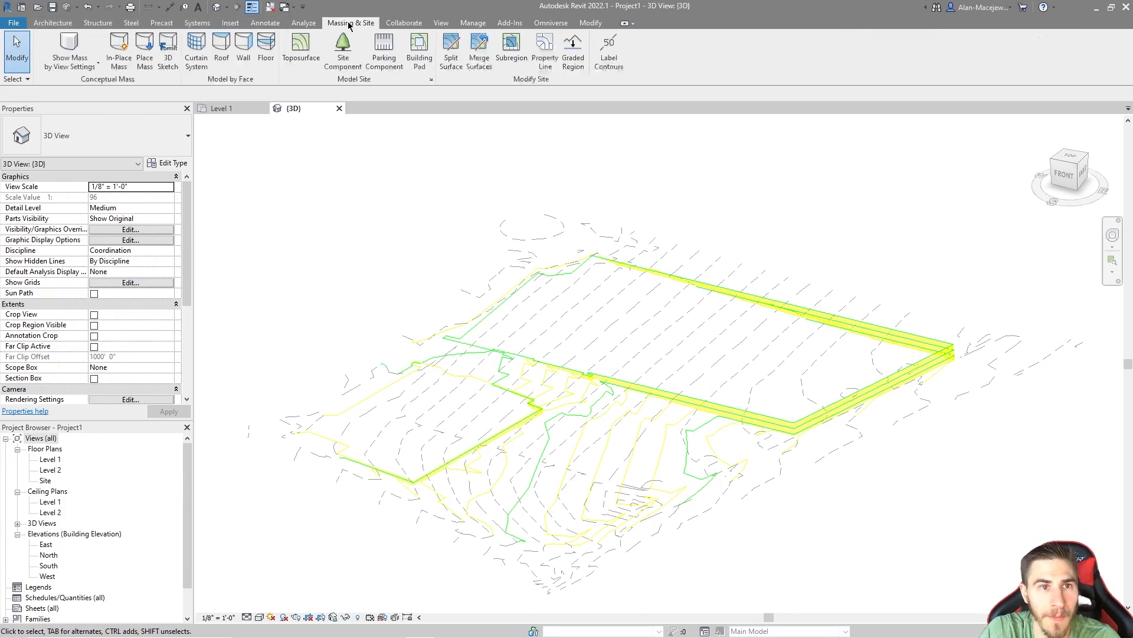
pyautogui.click(301, 52)
pyautogui.click(519, 62)
pyautogui.click(549, 89)
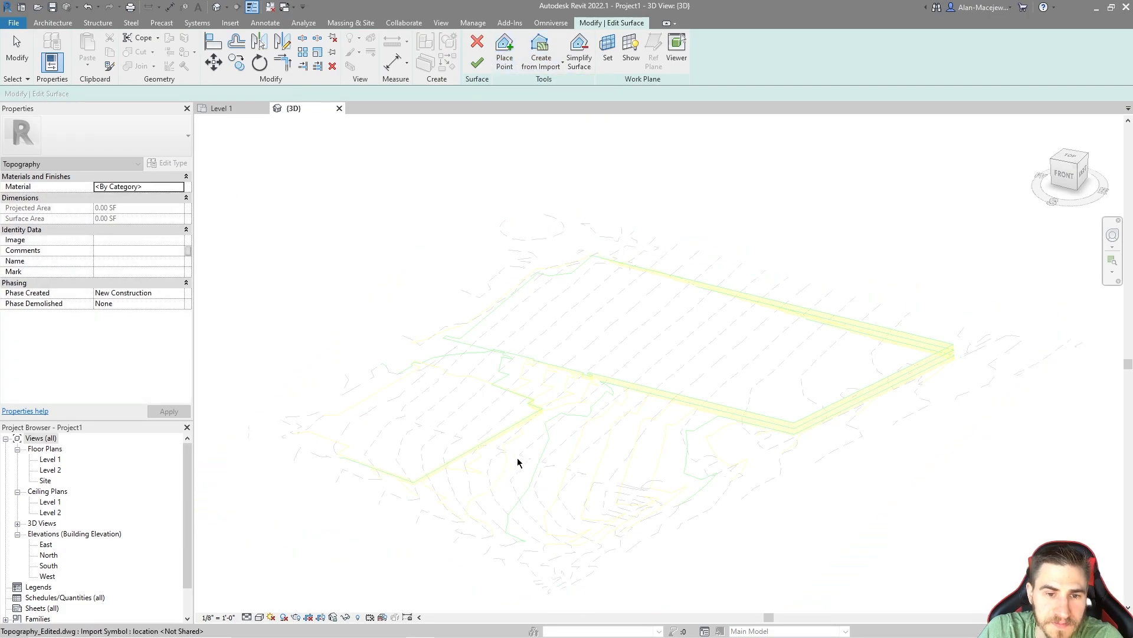
pyautogui.click(623, 380)
pyautogui.click(447, 259)
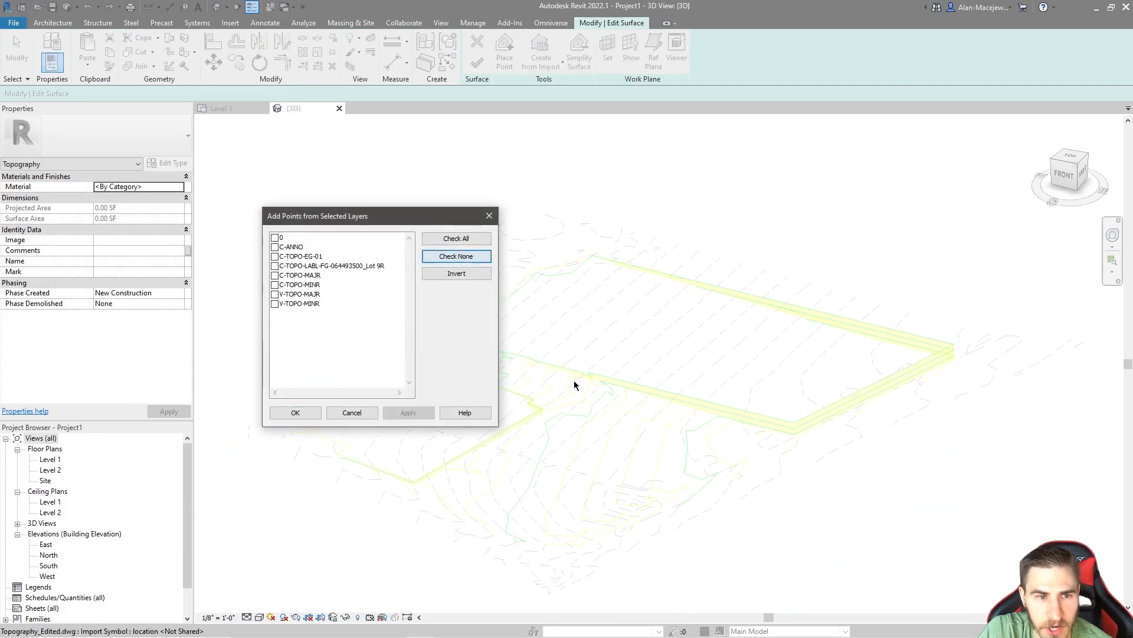
# Step: Generate the surface points from only the C-TOPO-MAJR and C-TOPO-MINR layers
pyautogui.click(289, 269)
pyautogui.click(290, 284)
pyautogui.click(287, 276)
pyautogui.click(288, 284)
pyautogui.click(274, 276)
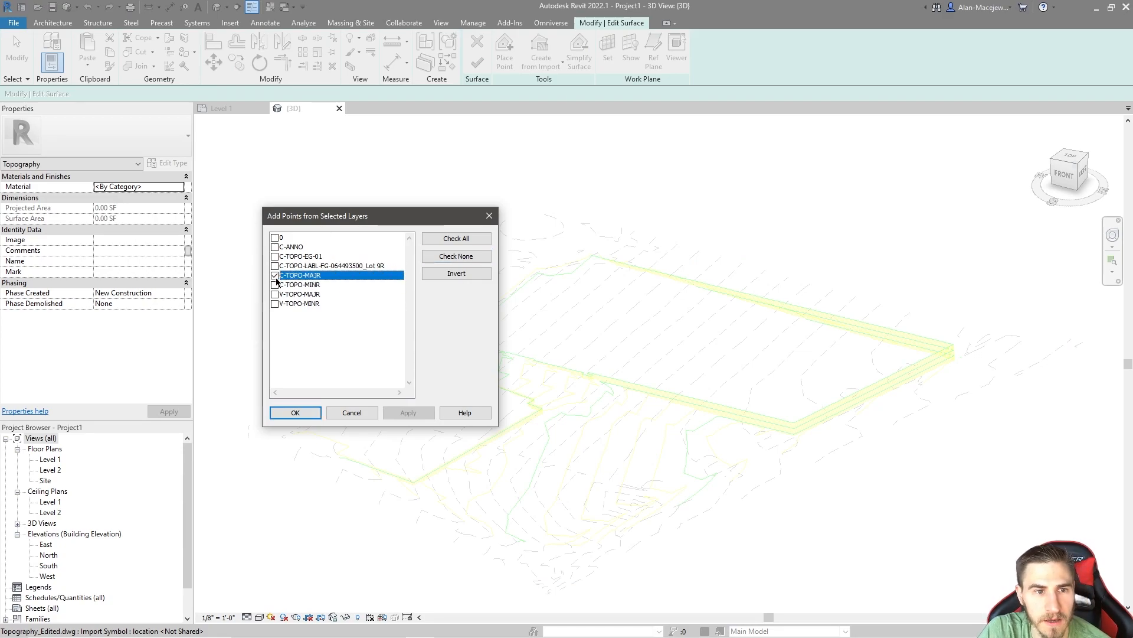
pyautogui.click(274, 285)
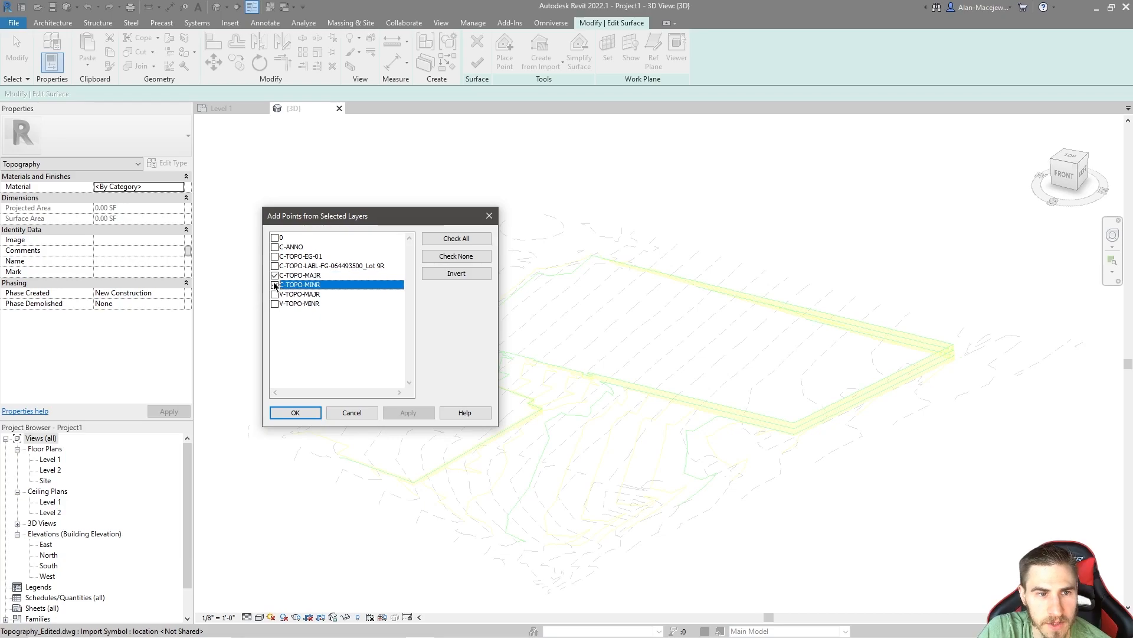
pyautogui.click(294, 413)
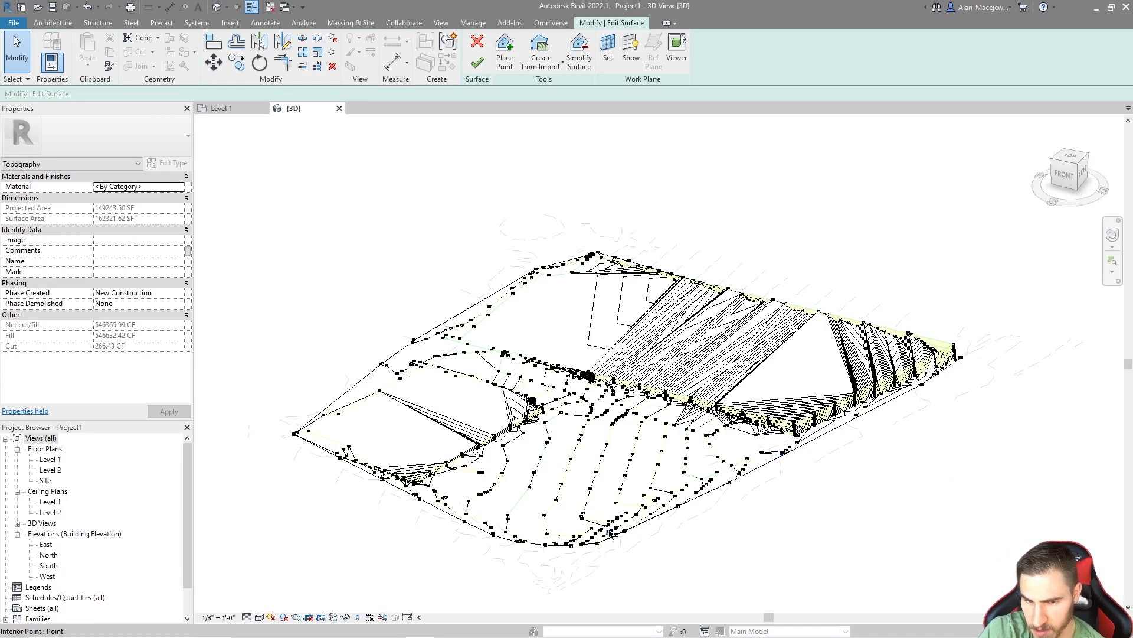
# Step: Inspect the generated points from the top view and finish the toposurface
pyautogui.click(1067, 158)
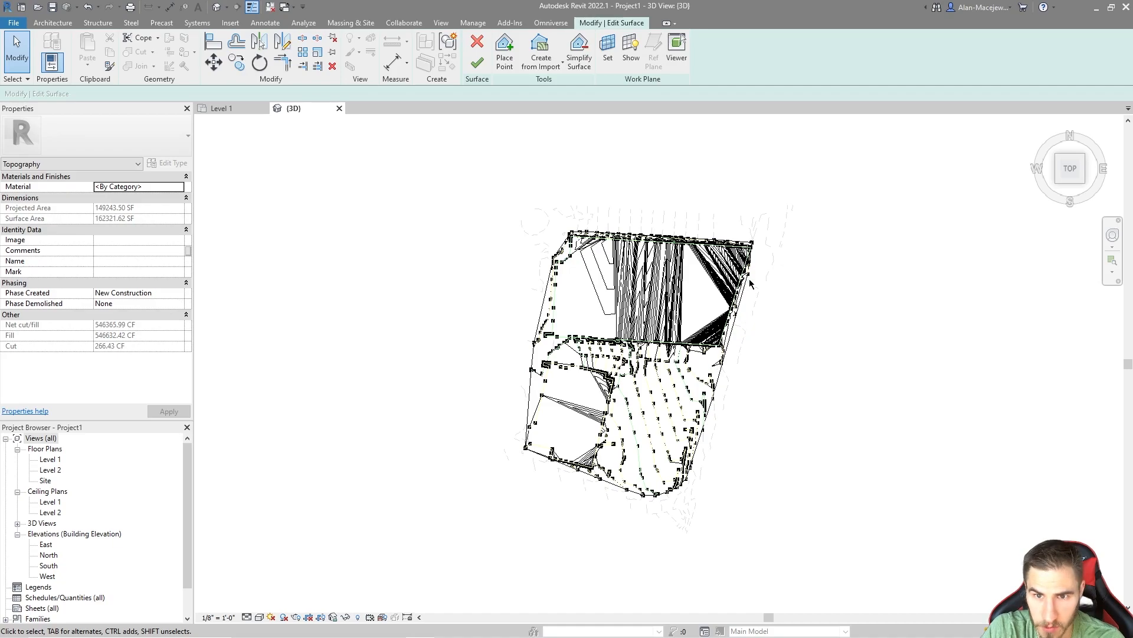
pyautogui.scroll(3, 573, 445)
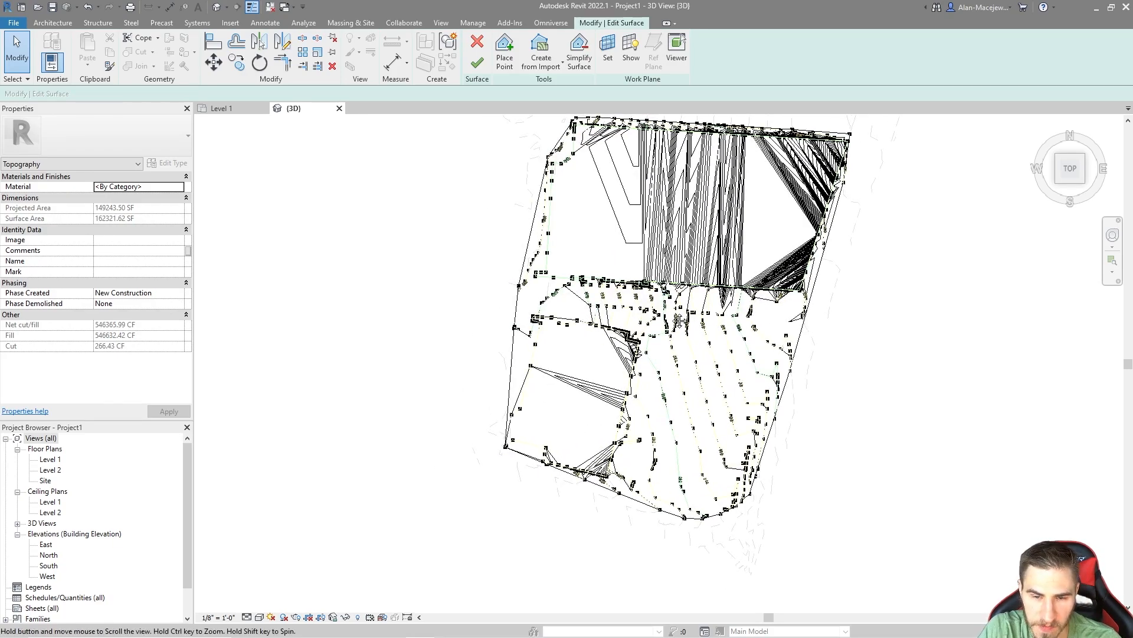
pyautogui.moveTo(669, 305); pyautogui.dragTo(650, 390, button='middle')
pyautogui.click(479, 64)
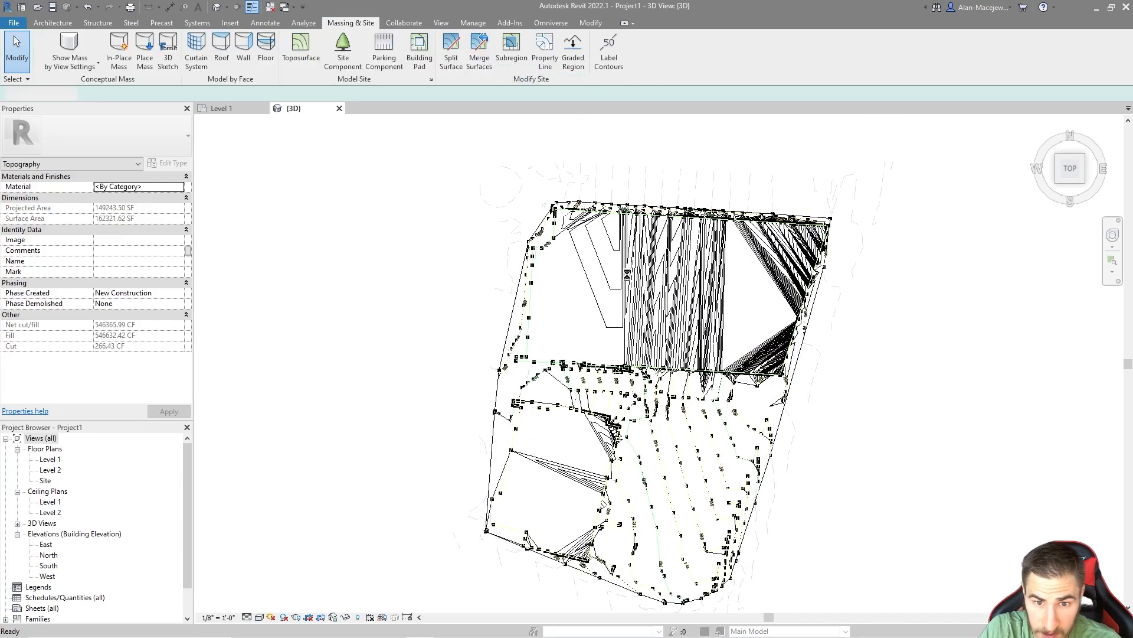
# Step: Select the linked Topography_Edited.dwg and hide it in an angled 3D view
pyautogui.click(644, 370)
pyautogui.scroll(-2, 640, 377)
pyautogui.keyDown('shift'); pyautogui.moveTo(638, 381); pyautogui.dragTo(572, 280, button='middle'); pyautogui.keyUp('shift')
pyautogui.click(583, 334)
pyautogui.press('d')
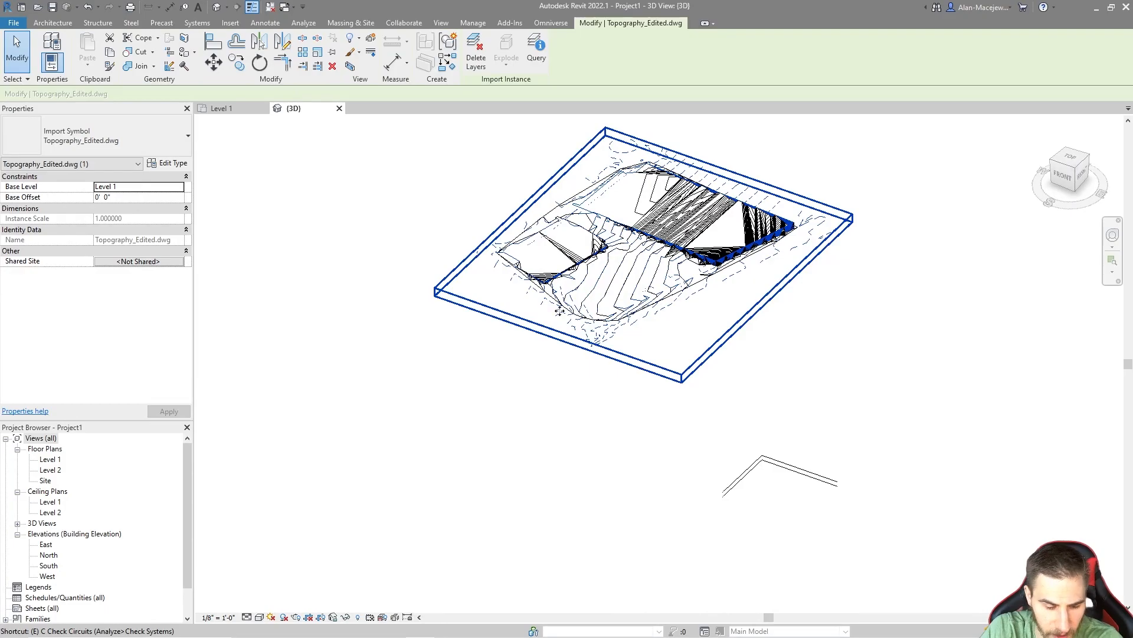
pyautogui.press('e')
# Step: Examine the new toposurface's shape along the steep edges and the front slope
pyautogui.moveTo(716, 276); pyautogui.dragTo(697, 378, button='middle')
pyautogui.scroll(3, 657, 356)
pyautogui.scroll(3, 696, 378)
pyautogui.moveTo(559, 382); pyautogui.dragTo(662, 402, button='middle')
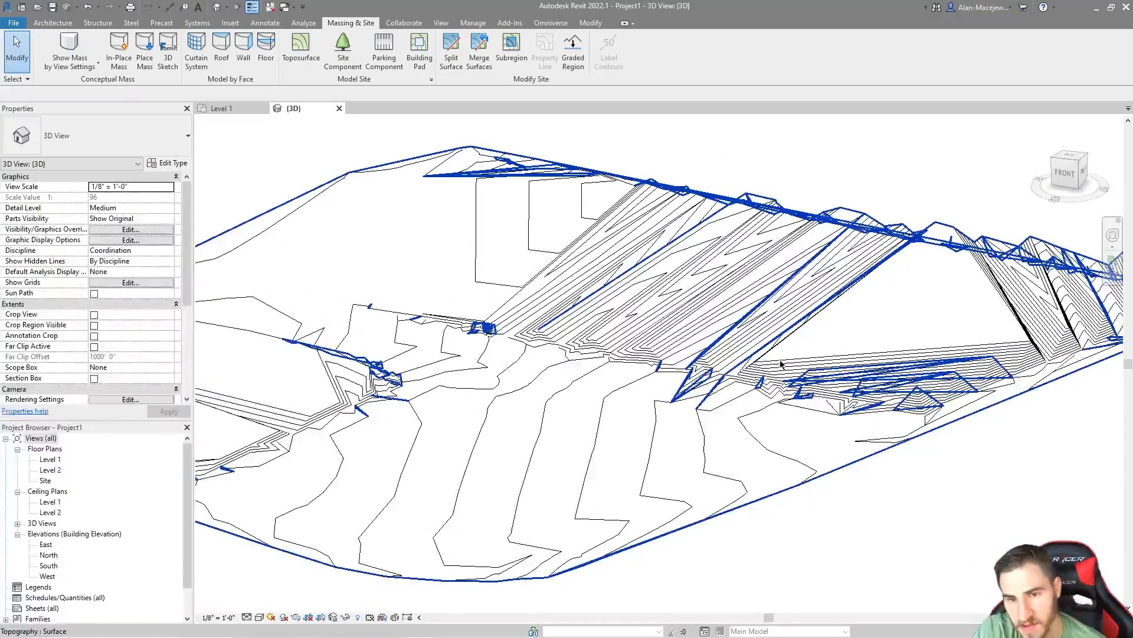
pyautogui.scroll(-1, 980, 377)
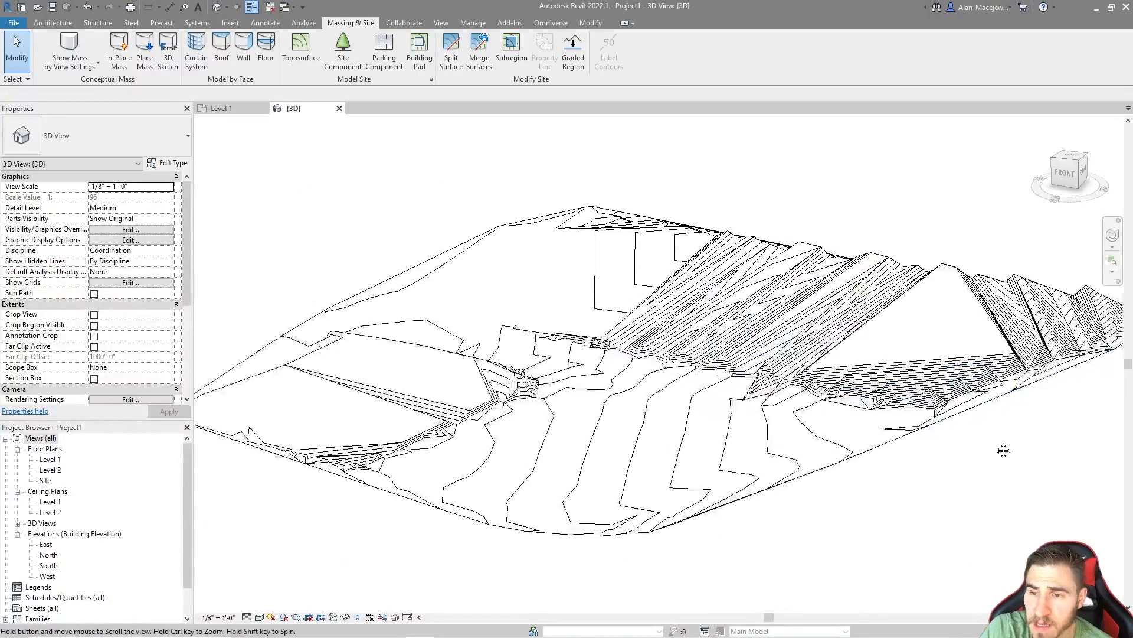
pyautogui.moveTo(1005, 445); pyautogui.dragTo(997, 480, button='middle')
pyautogui.moveTo(695, 485); pyautogui.dragTo(670, 436, button='middle')
# Step: Reveal the hidden elements and unhide the linked Topography_Edited.dwg
pyautogui.press('r')
pyautogui.press('h')
pyautogui.click(794, 377)
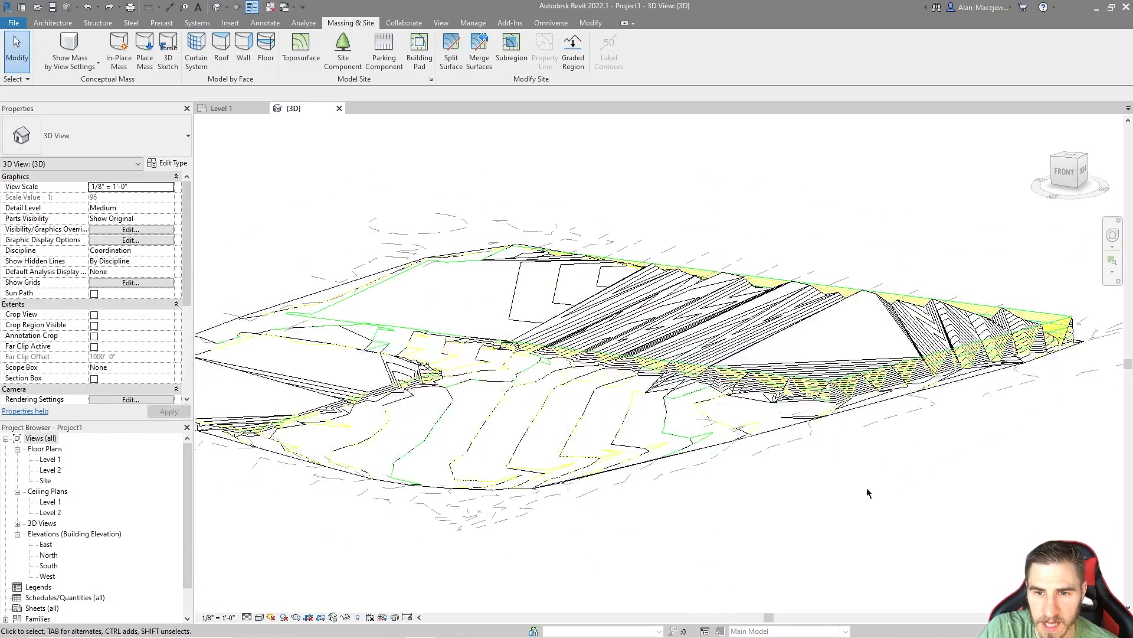
pyautogui.scroll(3, 867, 493)
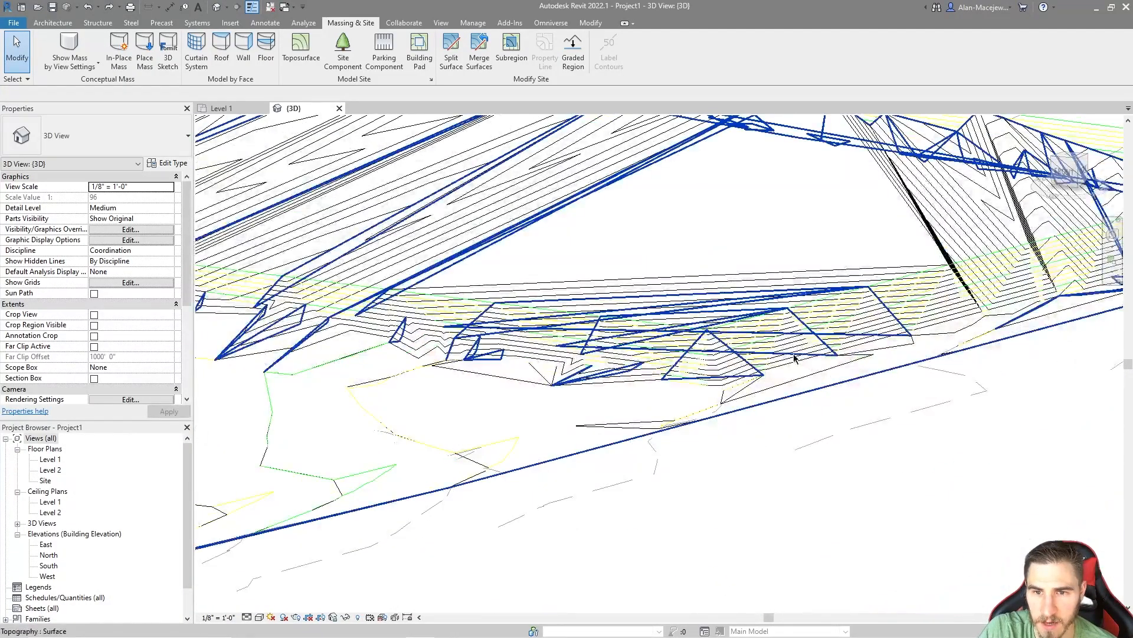
# Step: Select the new toposurface made from the C-TOPO layers and delete it
pyautogui.click(779, 364)
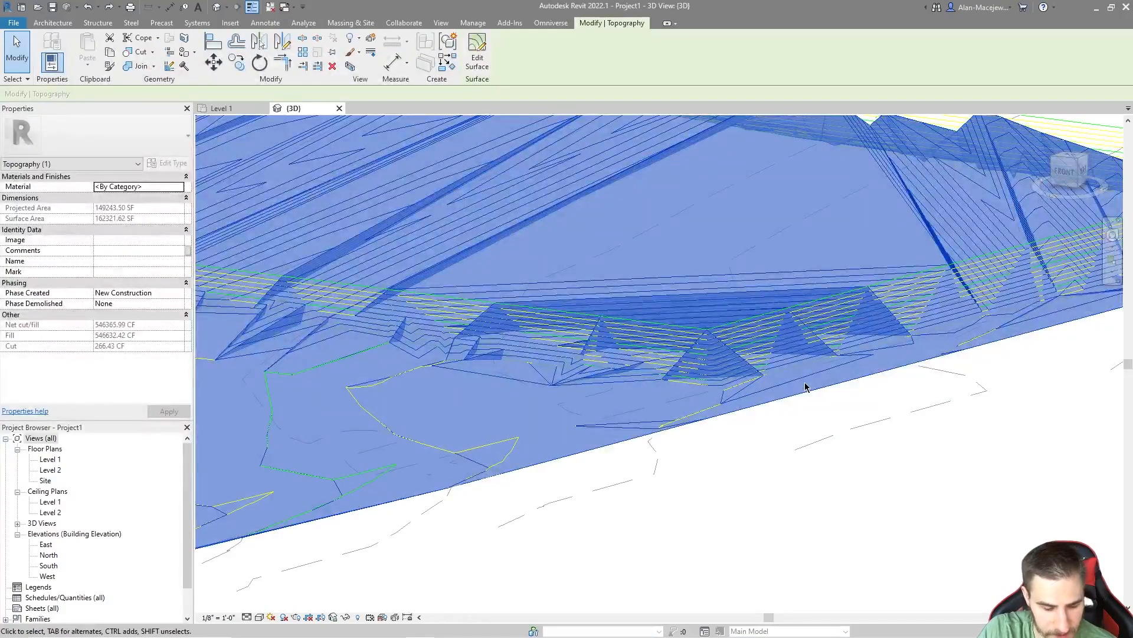
pyautogui.scroll(2, 761, 331)
pyautogui.press('Delete')
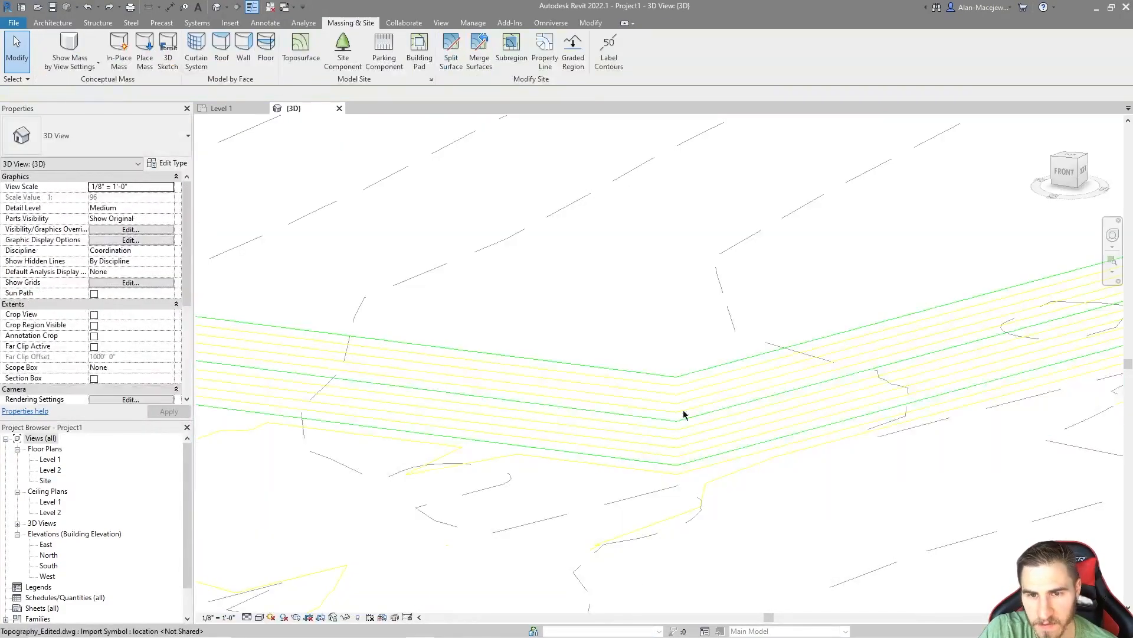
# Step: Examine the linked drawing's closely stacked green and yellow contour lines along the site's front edge
pyautogui.scroll(-2, 449, 397)
pyautogui.moveTo(886, 332); pyautogui.dragTo(591, 426, button='middle')
pyautogui.moveTo(605, 332); pyautogui.dragTo(861, 355, button='middle')
pyautogui.moveTo(495, 477); pyautogui.dragTo(774, 417, button='middle')
pyautogui.scroll(-1, 658, 394)
pyautogui.moveTo(417, 356); pyautogui.dragTo(466, 359, button='middle')
pyautogui.scroll(3, 469, 411)
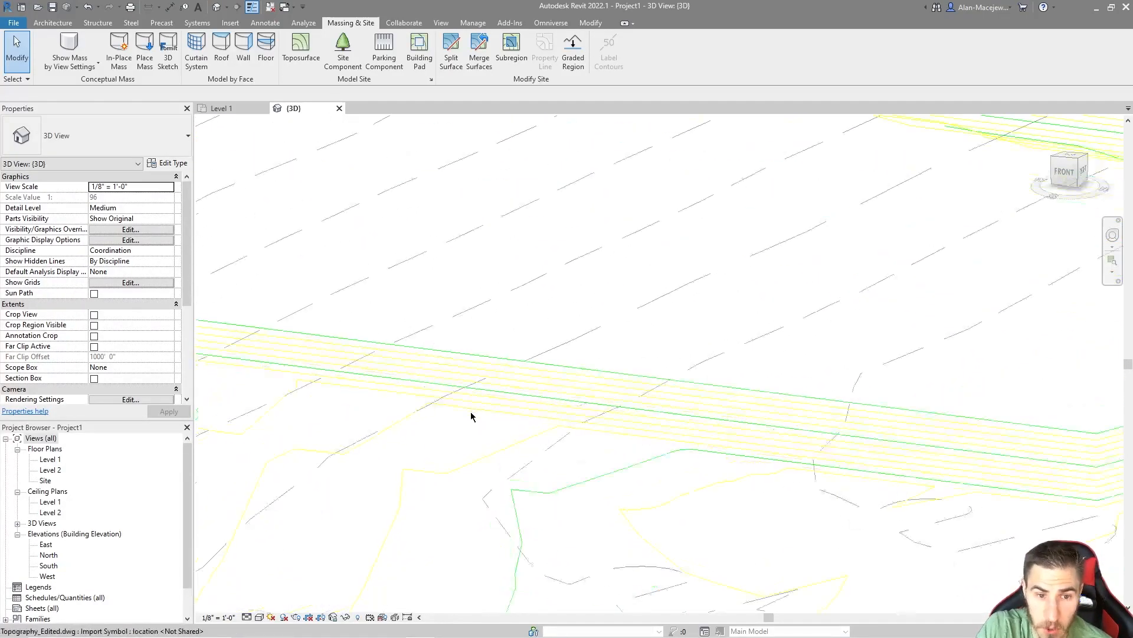
pyautogui.scroll(-1, 446, 371)
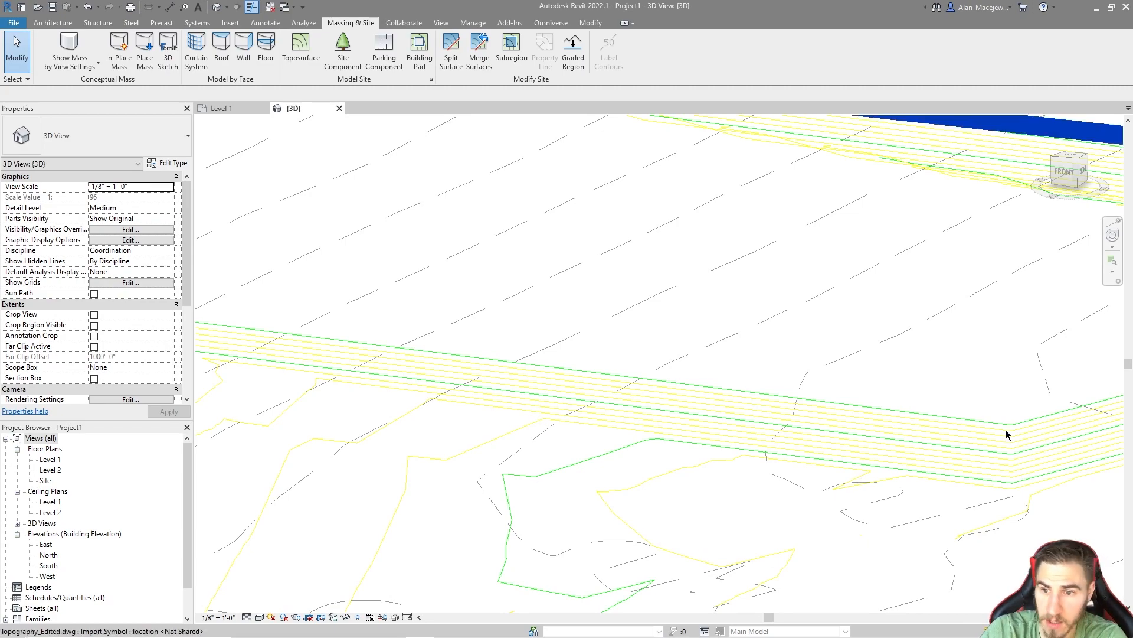
# Step: Examine the green and yellow contours around the far corner and back edge, and compare them with the dashed contours across the site
pyautogui.moveTo(1015, 494)
pyautogui.mouseDown(button='middle')
pyautogui.moveTo(592, 529)
pyautogui.moveTo(508, 549)
pyautogui.mouseUp(button='middle')
pyautogui.moveTo(1081, 331); pyautogui.dragTo(966, 370, button='middle')
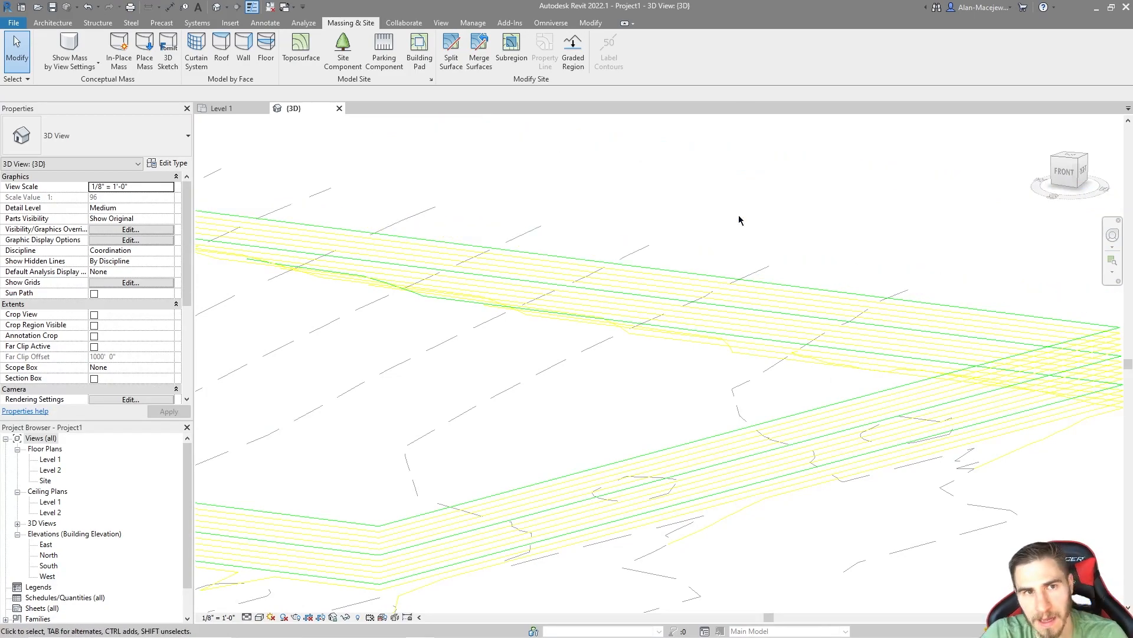
pyautogui.moveTo(421, 257); pyautogui.dragTo(728, 336, button='middle')
pyautogui.scroll(-2, 576, 266)
pyautogui.scroll(-1, 728, 336)
pyautogui.moveTo(429, 300); pyautogui.dragTo(512, 311, button='middle')
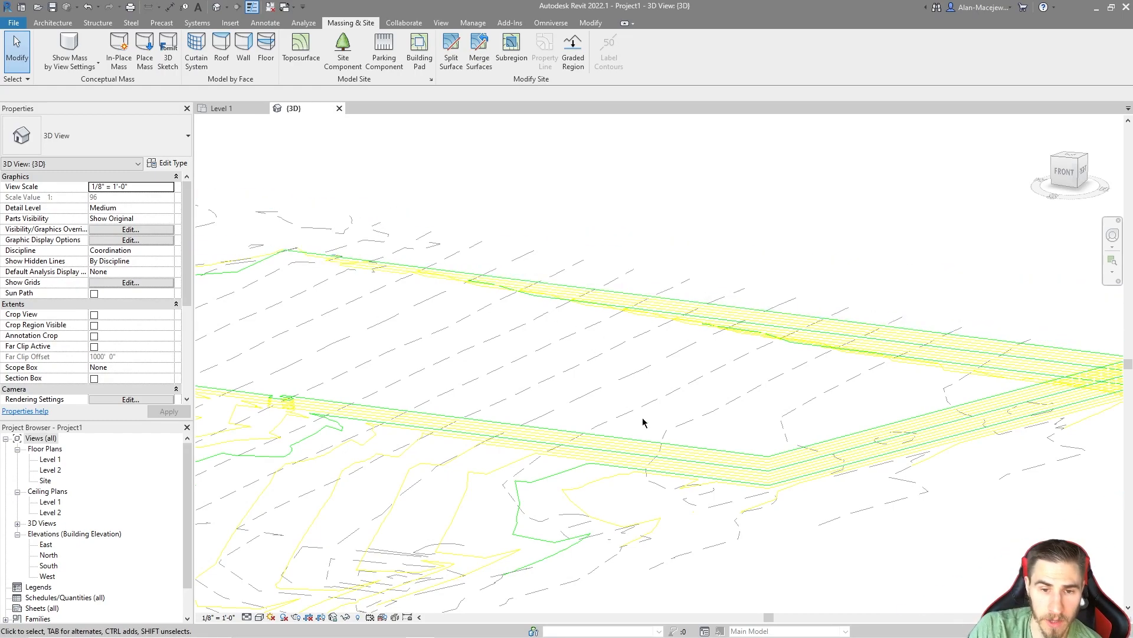
pyautogui.scroll(-5, 637, 396)
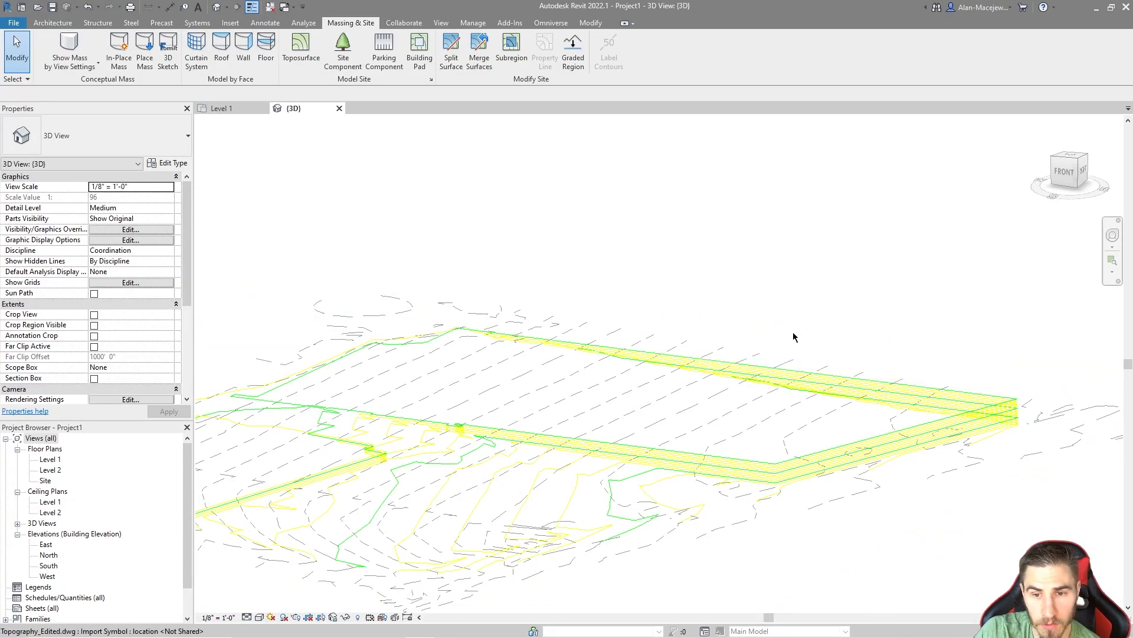
pyautogui.scroll(-2, 580, 284)
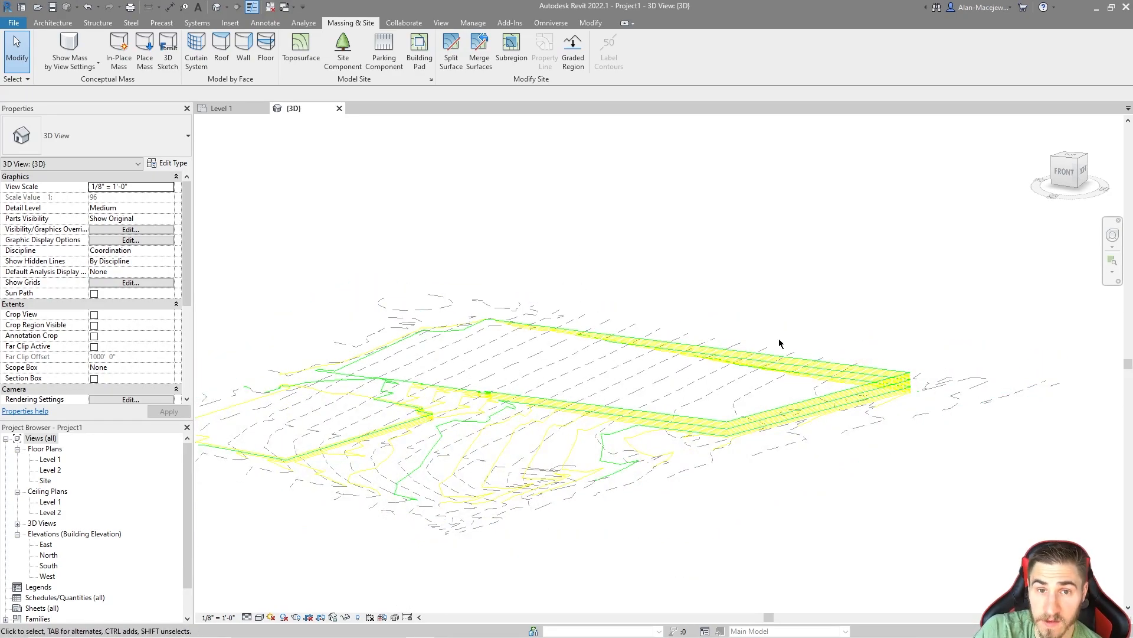
pyautogui.scroll(2, 565, 338)
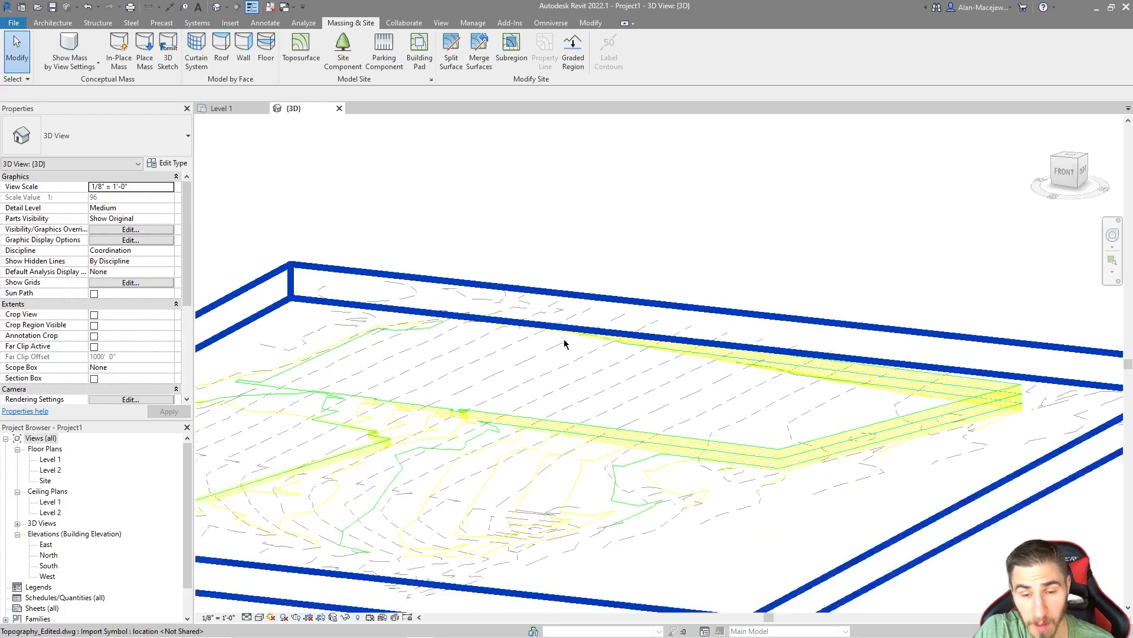
pyautogui.keyDown('shift'); pyautogui.moveTo(417, 467); pyautogui.dragTo(1025, 204, button='middle'); pyautogui.keyUp('shift')
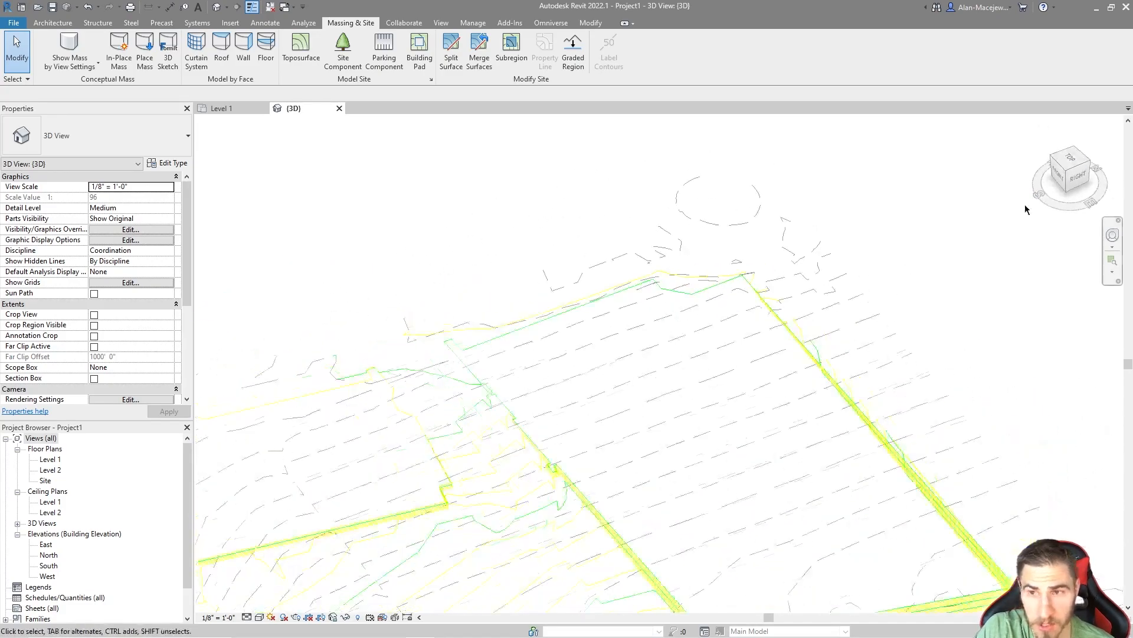
# Step: From the top view, examine where the labelled contours 629 to 635 meet the steep boundary line and how they continue across
pyautogui.click(1069, 161)
pyautogui.scroll(3, 513, 299)
pyautogui.scroll(2, 779, 480)
pyautogui.scroll(2, 620, 324)
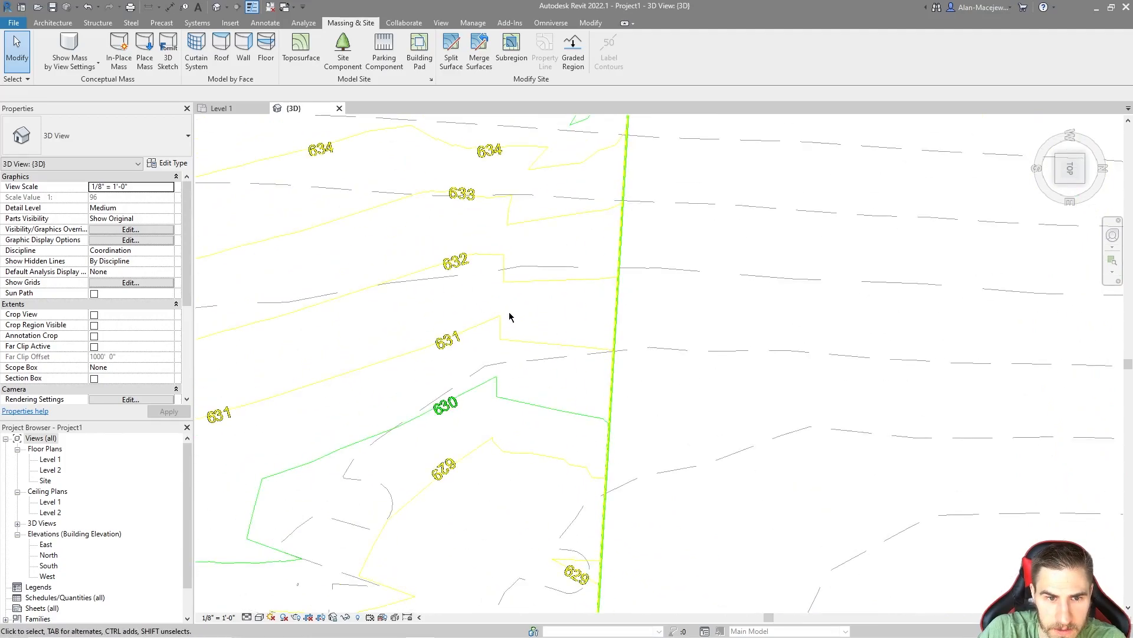
pyautogui.moveTo(507, 311); pyautogui.dragTo(522, 364, button='middle')
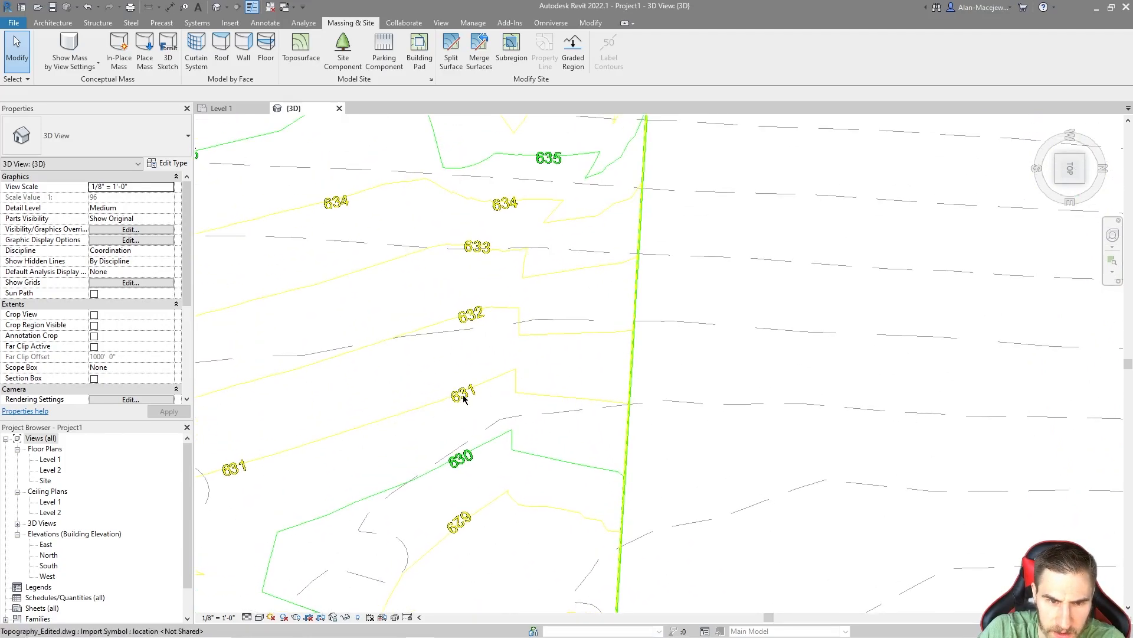
pyautogui.moveTo(604, 405); pyautogui.dragTo(590, 398, button='middle')
pyautogui.scroll(-3, 488, 387)
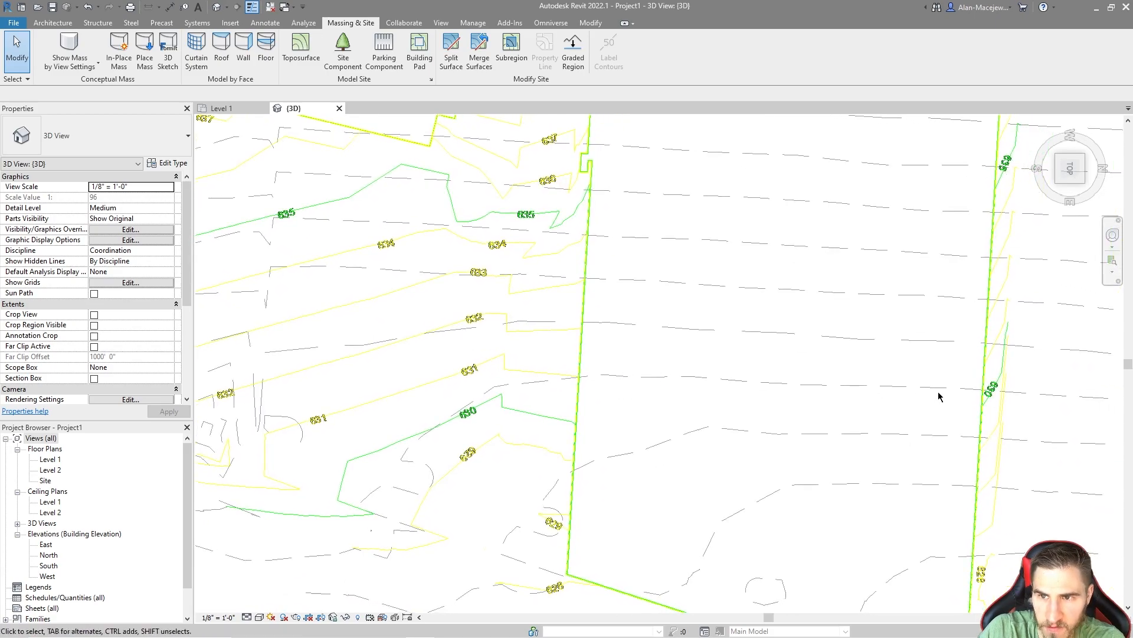
pyautogui.scroll(5, 937, 397)
pyautogui.moveTo(928, 355); pyautogui.dragTo(907, 497, button='middle')
pyautogui.scroll(-2, 902, 368)
pyautogui.moveTo(792, 433); pyautogui.dragTo(1033, 377, button='middle')
pyautogui.scroll(-2, 1033, 377)
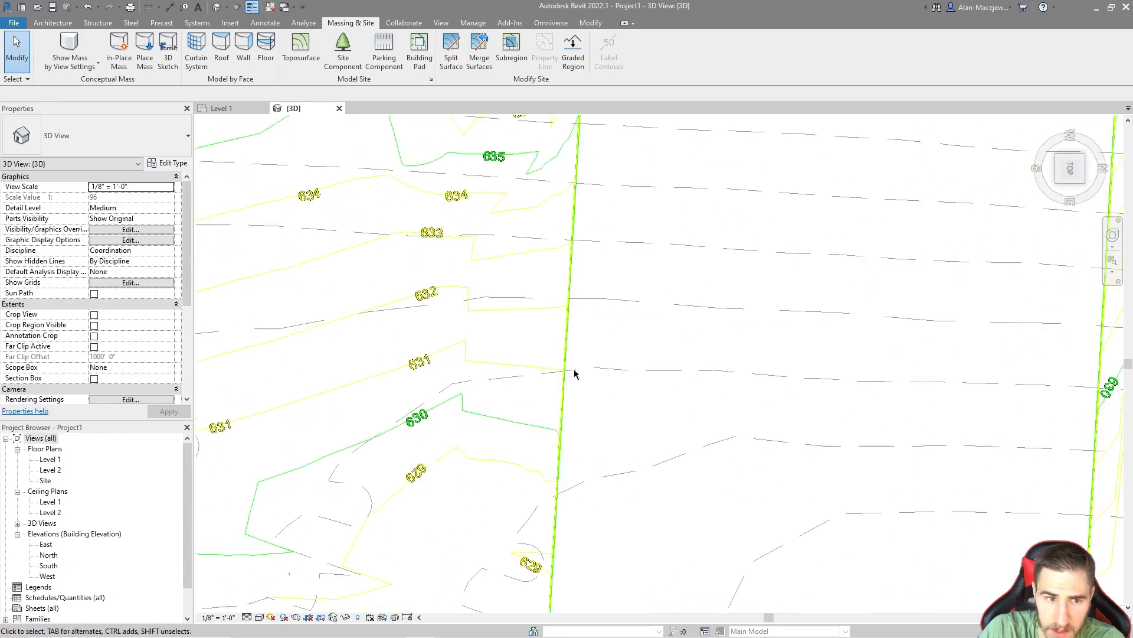
# Step: Compare the contours near elevation 630 on both sides of the open middle area, and select the linked drawing
pyautogui.moveTo(702, 400); pyautogui.dragTo(564, 349, button='middle')
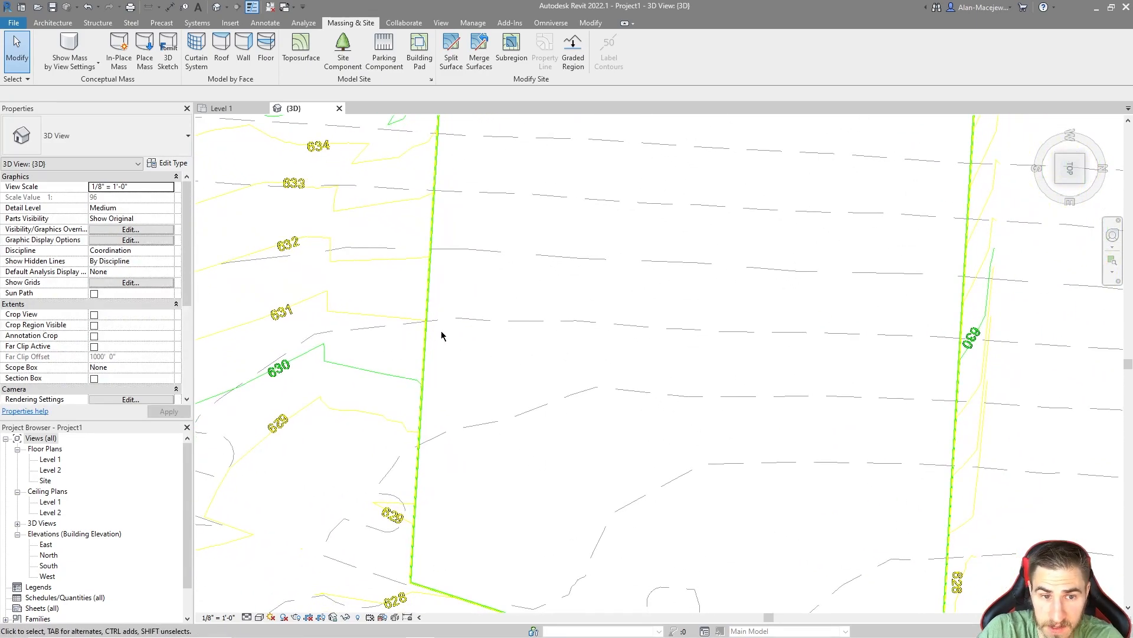
pyautogui.scroll(-1, 442, 331)
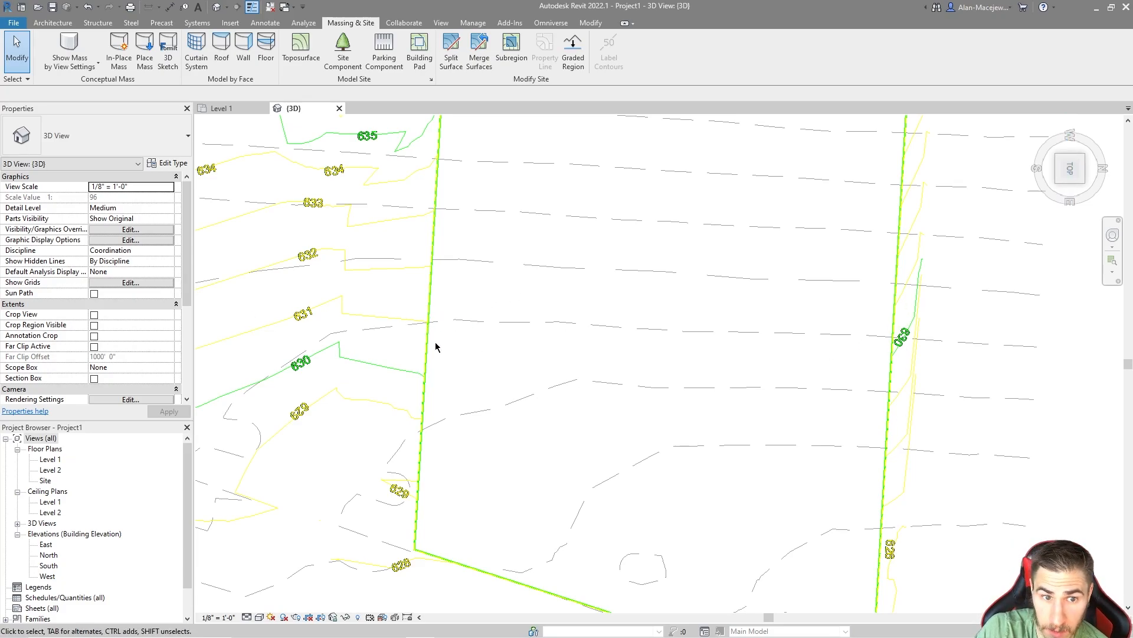
pyautogui.moveTo(416, 301); pyautogui.dragTo(448, 337)
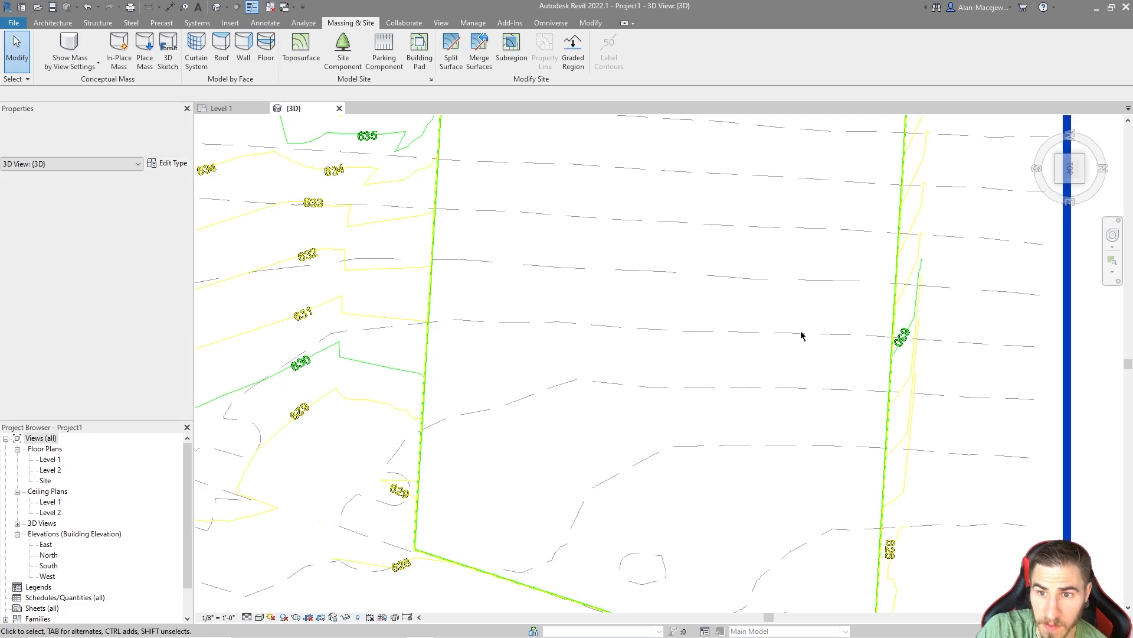
pyautogui.moveTo(907, 313); pyautogui.dragTo(908, 313)
pyautogui.scroll(4, 906, 302)
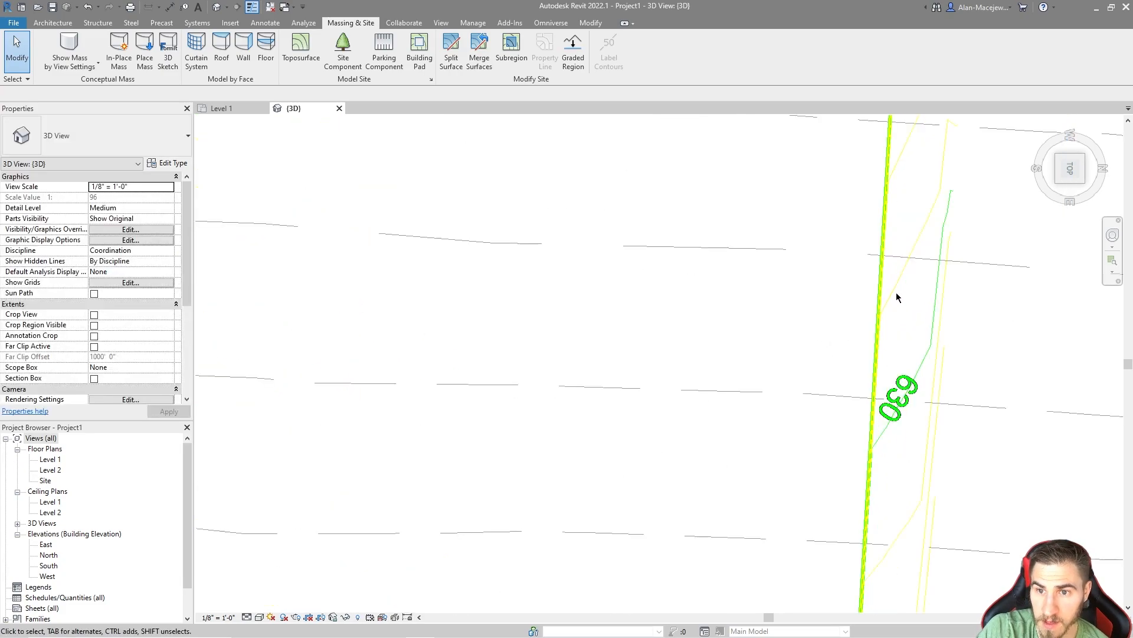
pyautogui.scroll(-2, 883, 302)
pyautogui.scroll(-5, 882, 302)
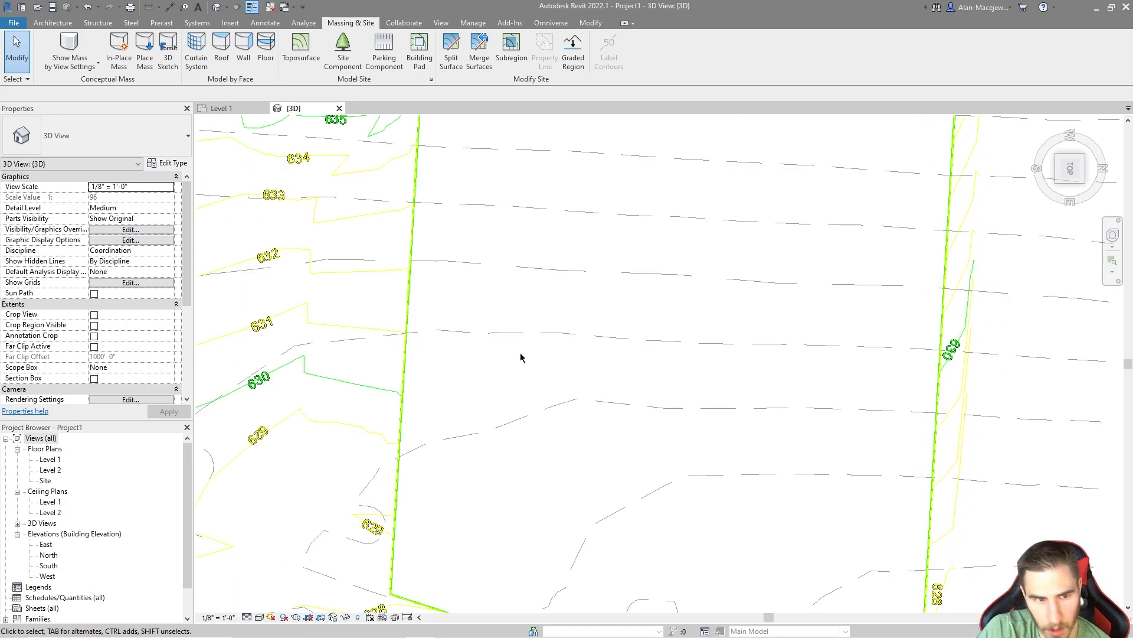
pyautogui.click(974, 238)
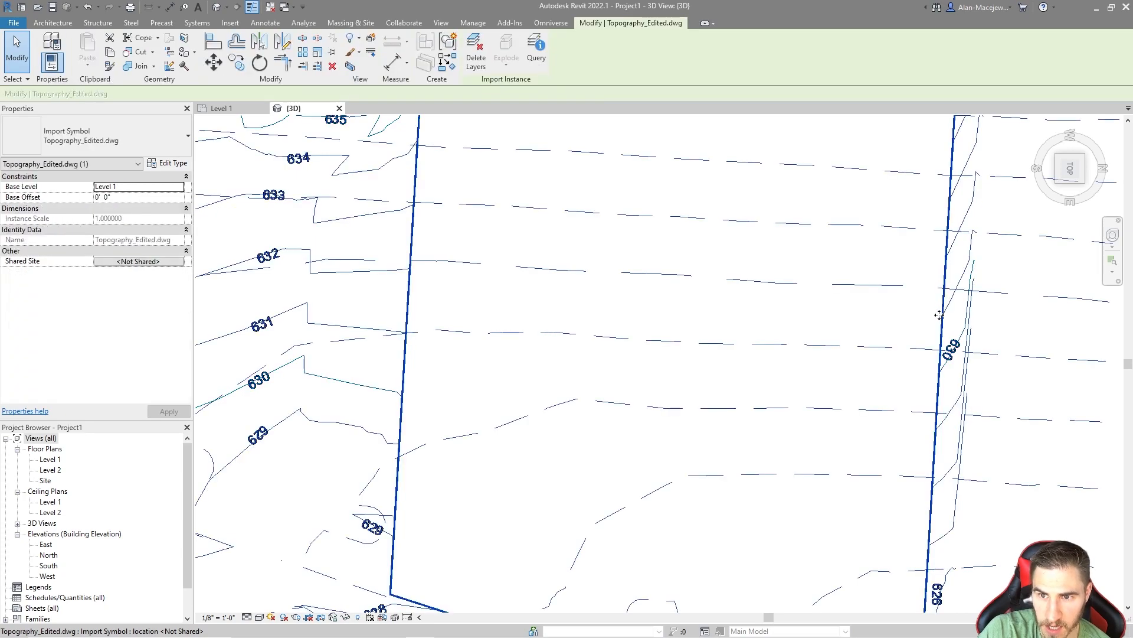
# Step: Deselect the linked drawing and examine its green and yellow boundary contours against the dashed contours from an angled 3D view
pyautogui.click(262, 336)
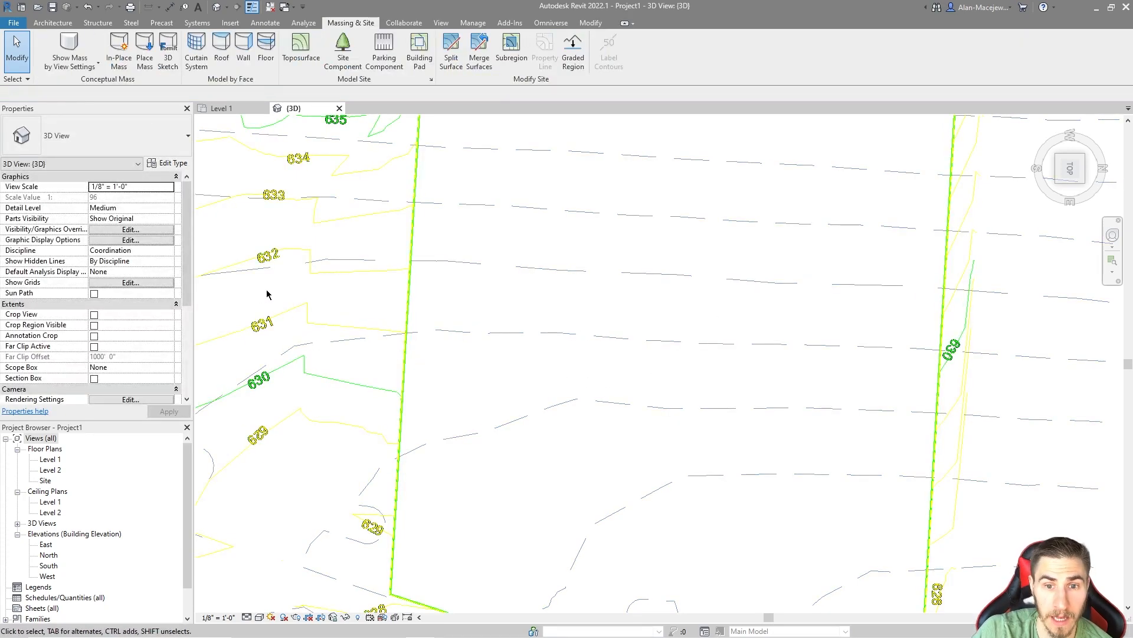
pyautogui.keyDown('shift'); pyautogui.moveTo(367, 308); pyautogui.dragTo(589, 387, button='middle'); pyautogui.keyUp('shift')
pyautogui.scroll(5, 589, 305)
pyautogui.moveTo(589, 303); pyautogui.dragTo(683, 335, button='middle')
pyautogui.scroll(-2, 711, 399)
pyautogui.keyDown('shift'); pyautogui.moveTo(712, 401); pyautogui.dragTo(734, 370, button='middle'); pyautogui.keyUp('shift')
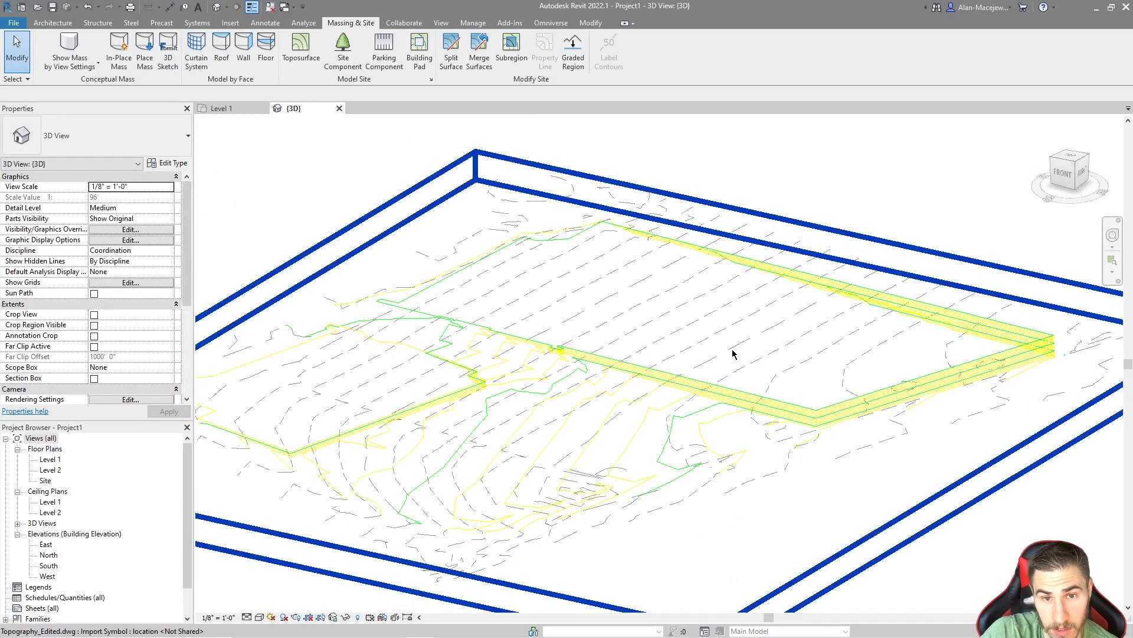
pyautogui.moveTo(732, 349); pyautogui.dragTo(724, 363, button='middle')
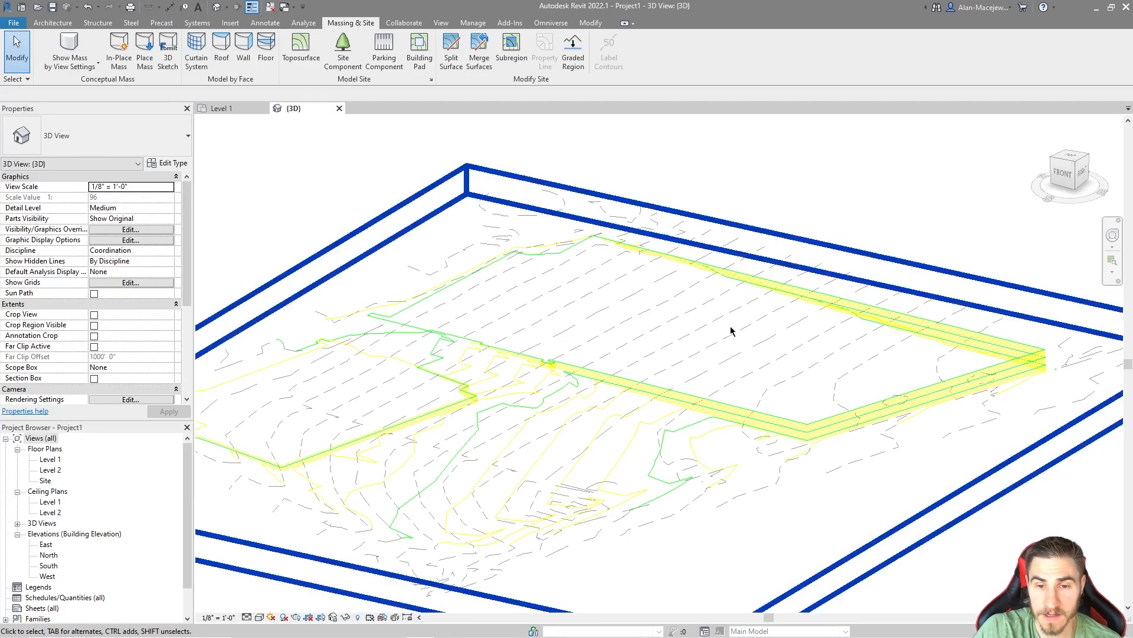
pyautogui.scroll(1, 794, 362)
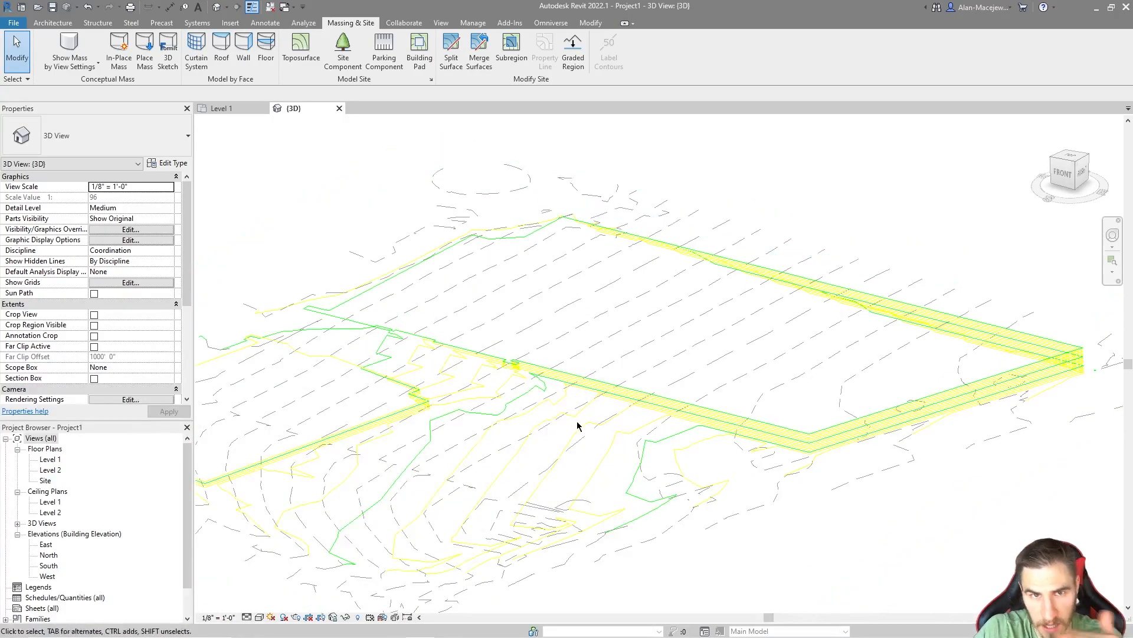
pyautogui.scroll(1, 623, 419)
pyautogui.scroll(-2, 608, 331)
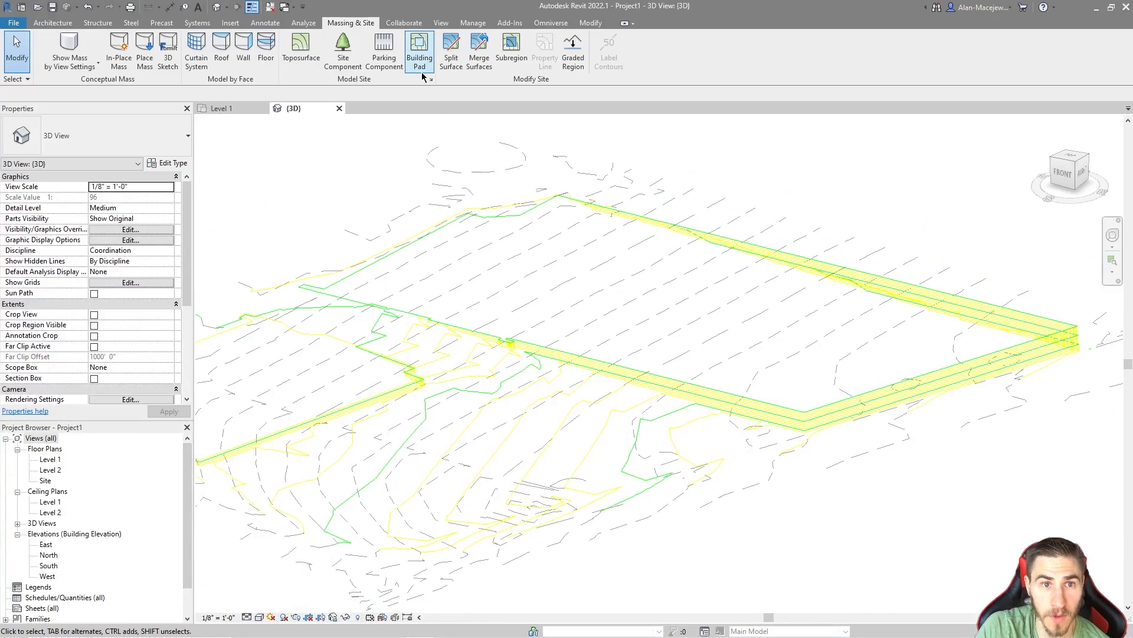
# Step: Reveal the hidden elements, unhide the proposed toposurface in the 3D view, and leave the reveal mode
pyautogui.press('r')
pyautogui.press('h')
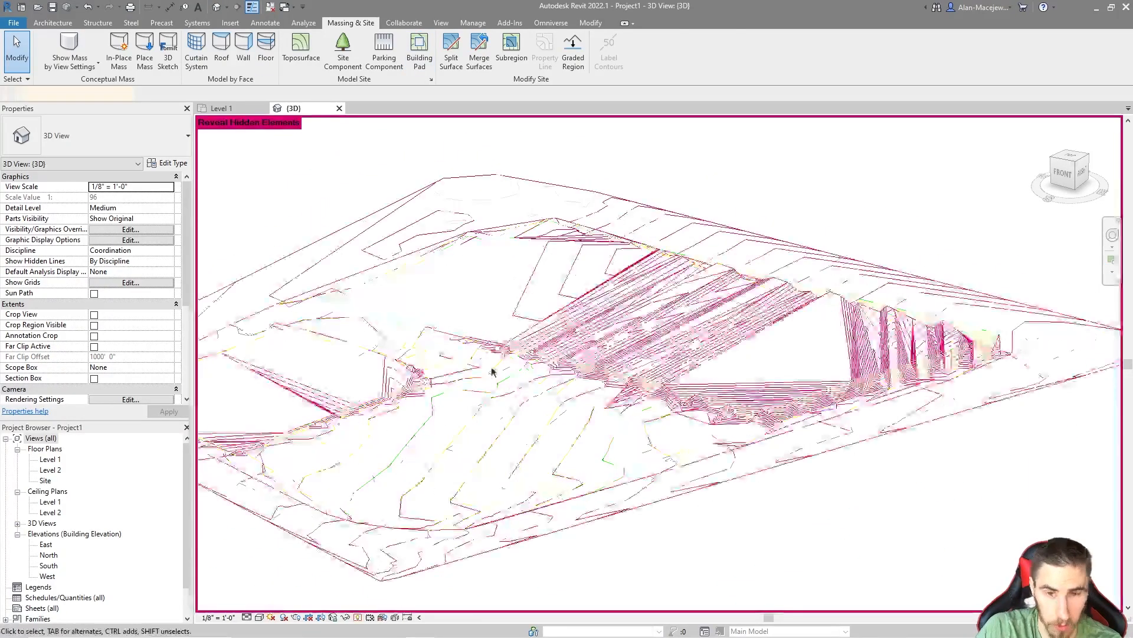
pyautogui.click(493, 370)
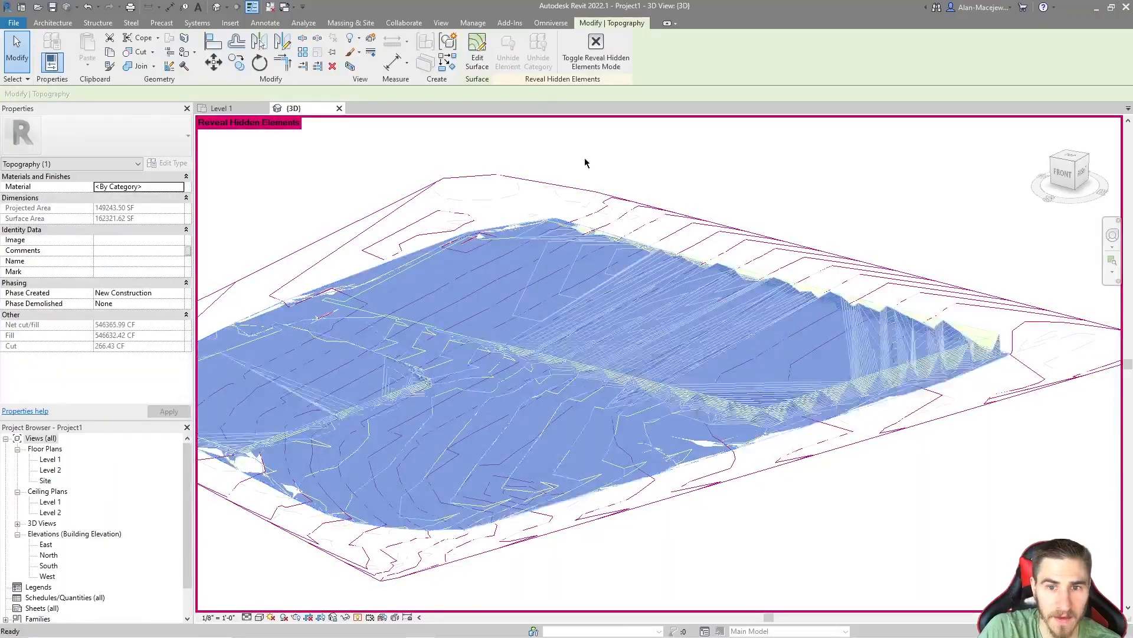
pyautogui.press('r')
pyautogui.press('h')
# Step: Examine the proposed toposurface's contour lines along the steep inner boundary, selecting the surface to highlight its extent
pyautogui.scroll(3, 693, 304)
pyautogui.keyDown('shift'); pyautogui.moveTo(695, 305); pyautogui.dragTo(394, 355, button='middle'); pyautogui.keyUp('shift')
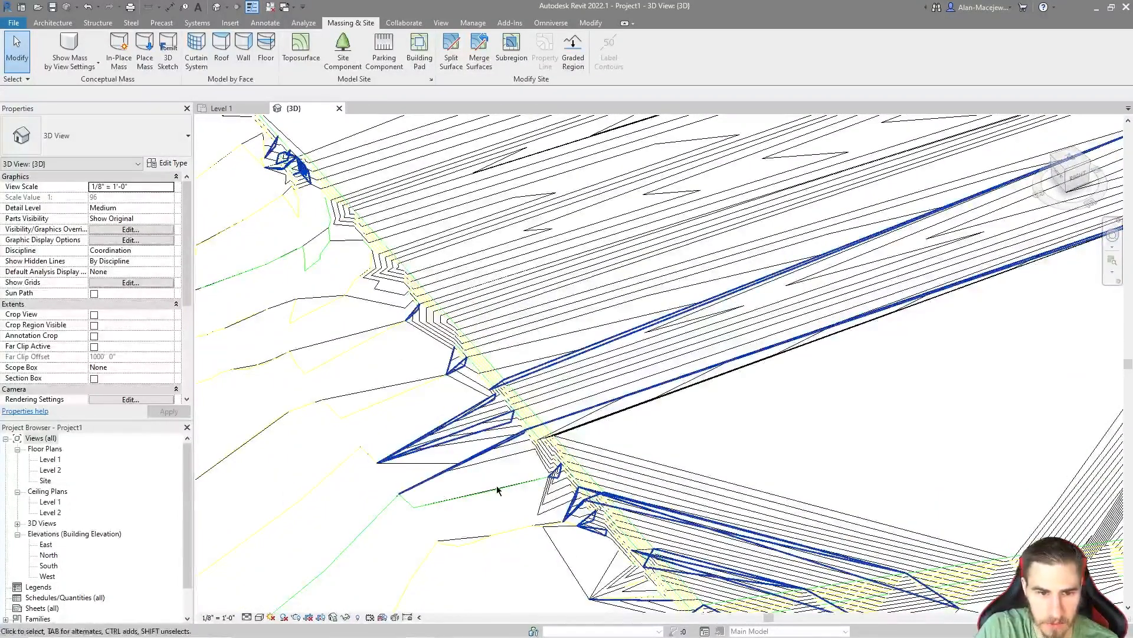
pyautogui.keyDown('shift'); pyautogui.moveTo(496, 490); pyautogui.dragTo(398, 422, button='middle'); pyautogui.keyUp('shift')
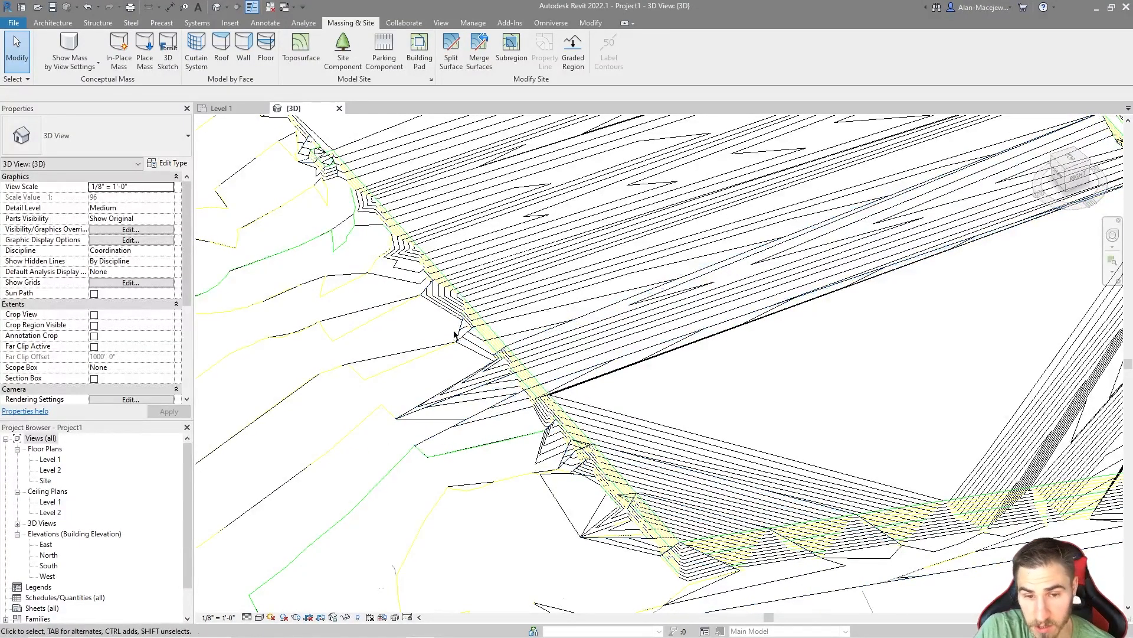
pyautogui.scroll(-1, 689, 393)
pyautogui.click(603, 369)
pyautogui.keyDown('shift'); pyautogui.moveTo(593, 370); pyautogui.dragTo(678, 411, button='middle'); pyautogui.keyUp('shift')
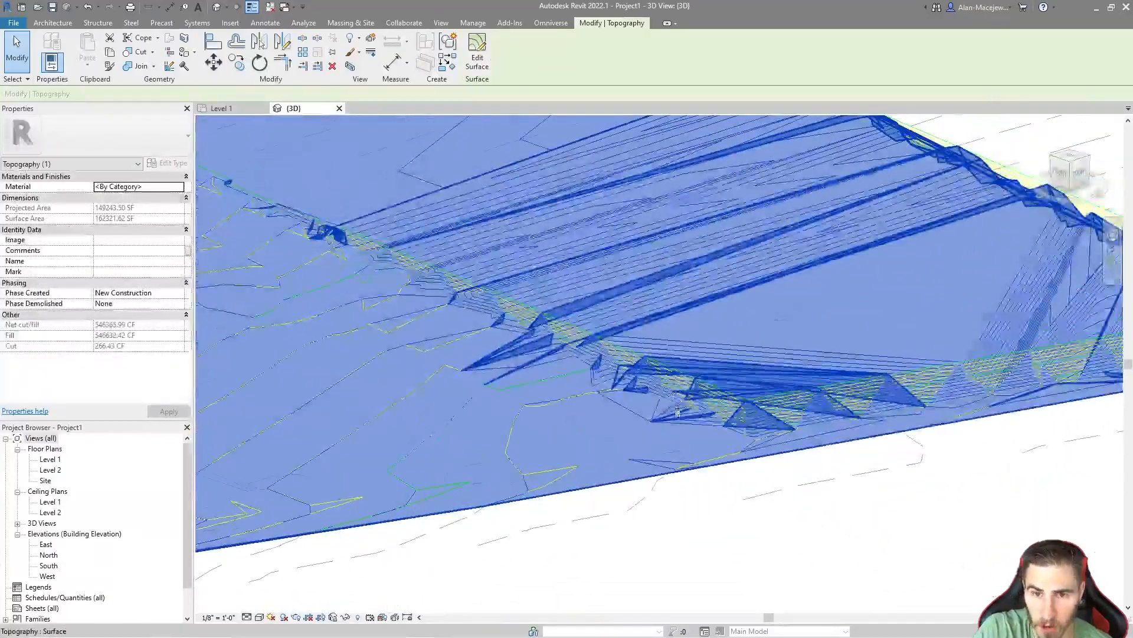
pyautogui.moveTo(537, 342); pyautogui.dragTo(584, 458, button='middle')
pyautogui.press('Escape')
# Step: Compare the surface's triangular facets with the linked contours close up at the boundary and across the open middle area
pyautogui.keyDown('shift'); pyautogui.moveTo(508, 392); pyautogui.dragTo(530, 381, button='middle'); pyautogui.keyUp('shift')
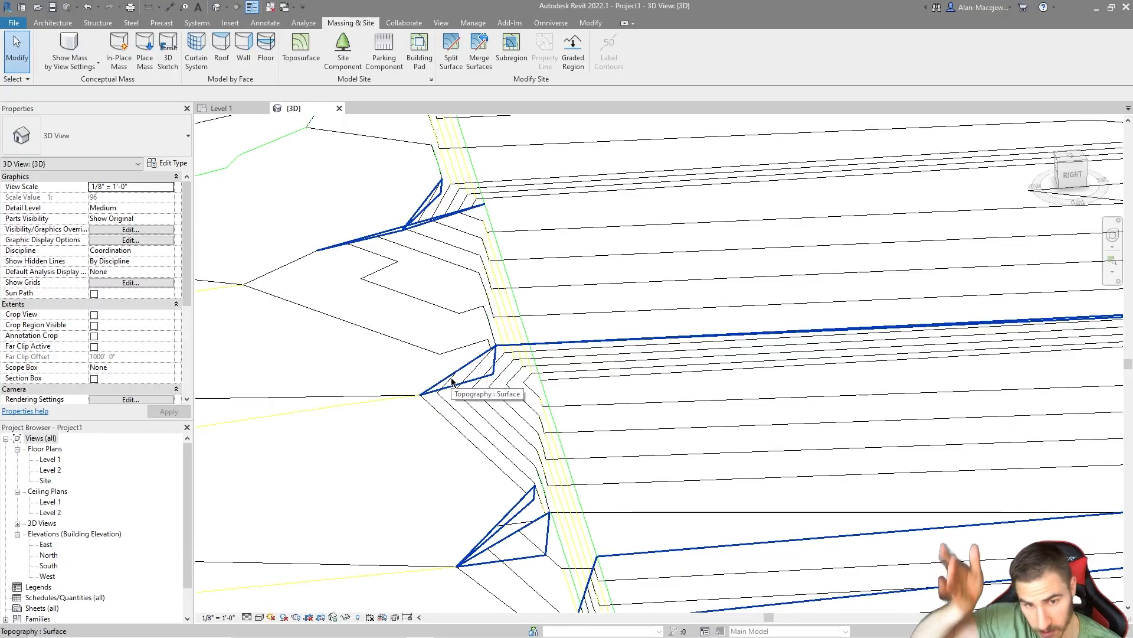
pyautogui.keyDown('shift'); pyautogui.moveTo(449, 188); pyautogui.dragTo(517, 363, button='middle'); pyautogui.keyUp('shift')
pyautogui.keyDown('shift'); pyautogui.moveTo(415, 435); pyautogui.dragTo(1023, 200, button='middle'); pyautogui.keyUp('shift')
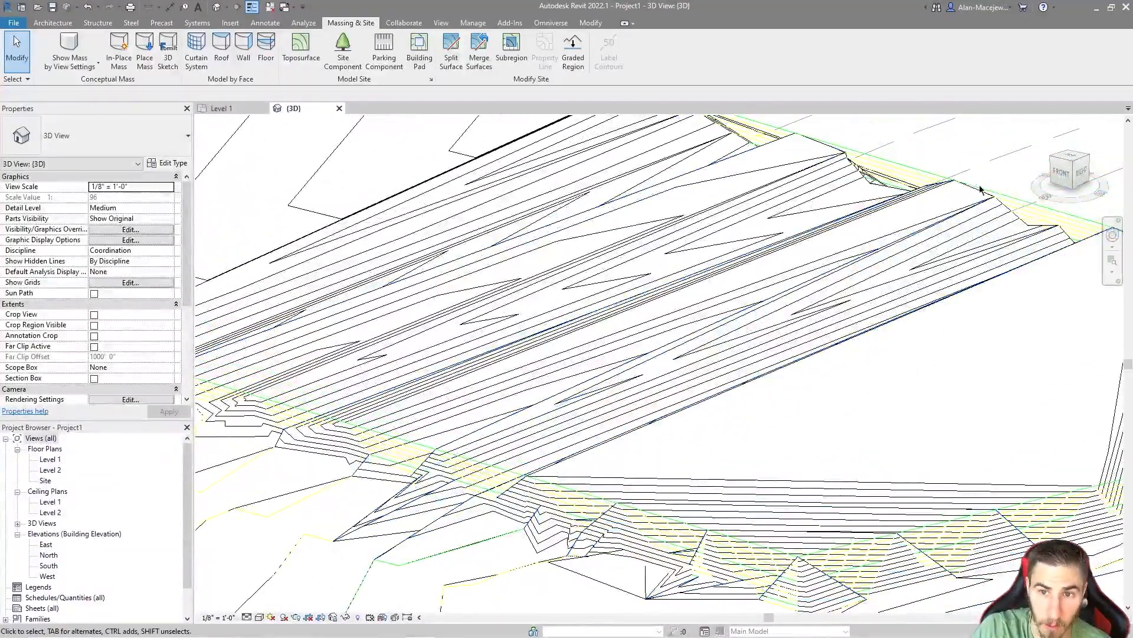
pyautogui.moveTo(809, 348); pyautogui.dragTo(851, 281, button='middle')
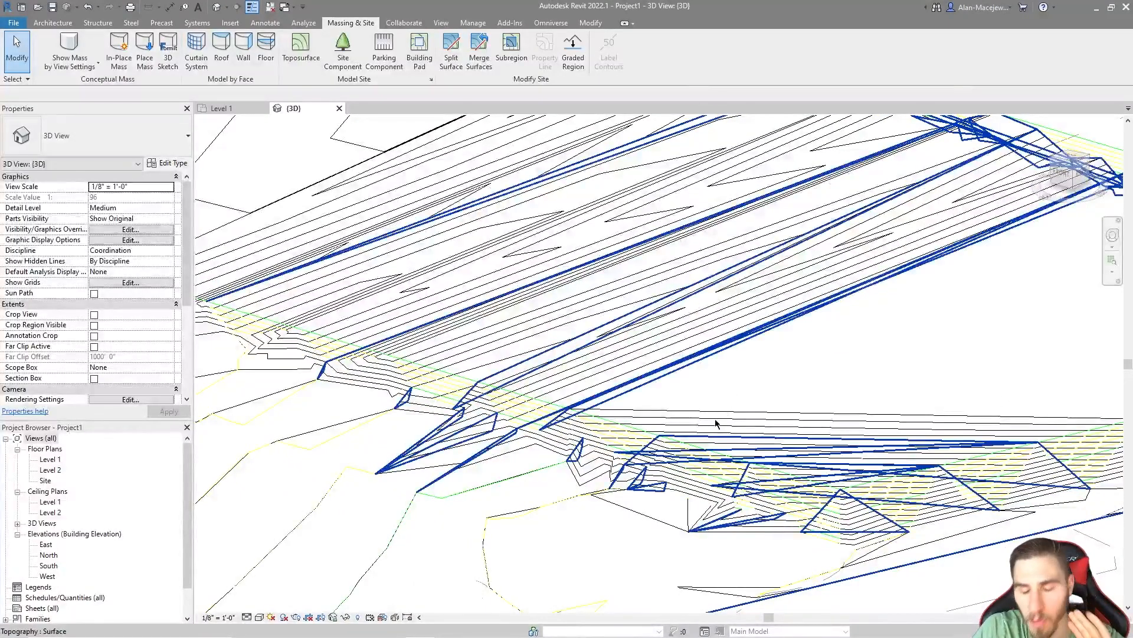
pyautogui.scroll(-5, 717, 278)
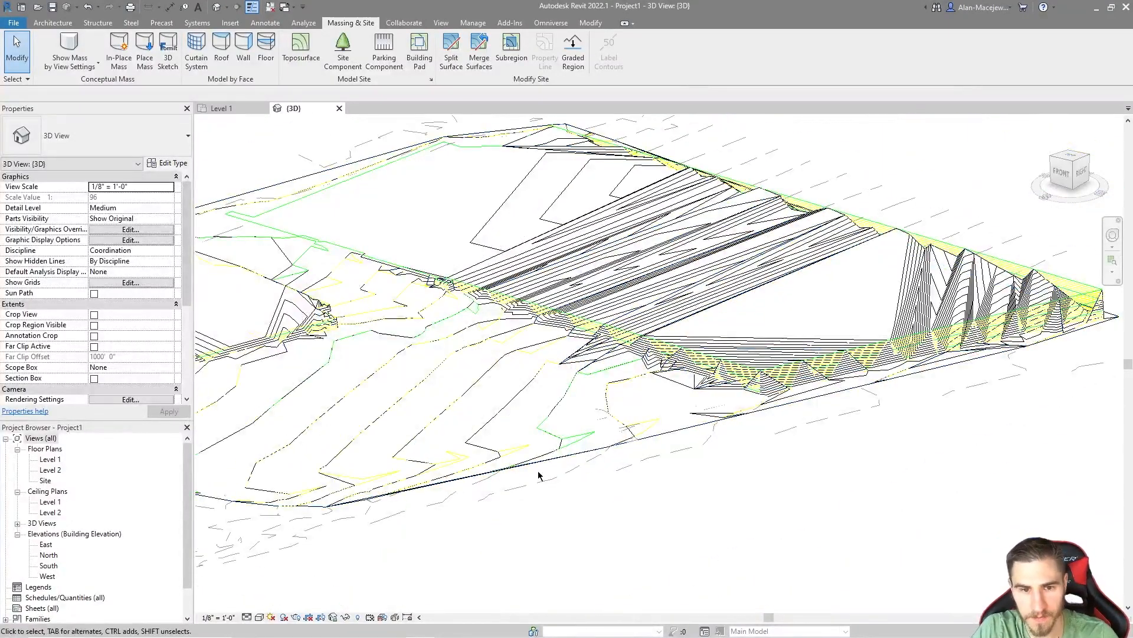
pyautogui.scroll(2, 597, 510)
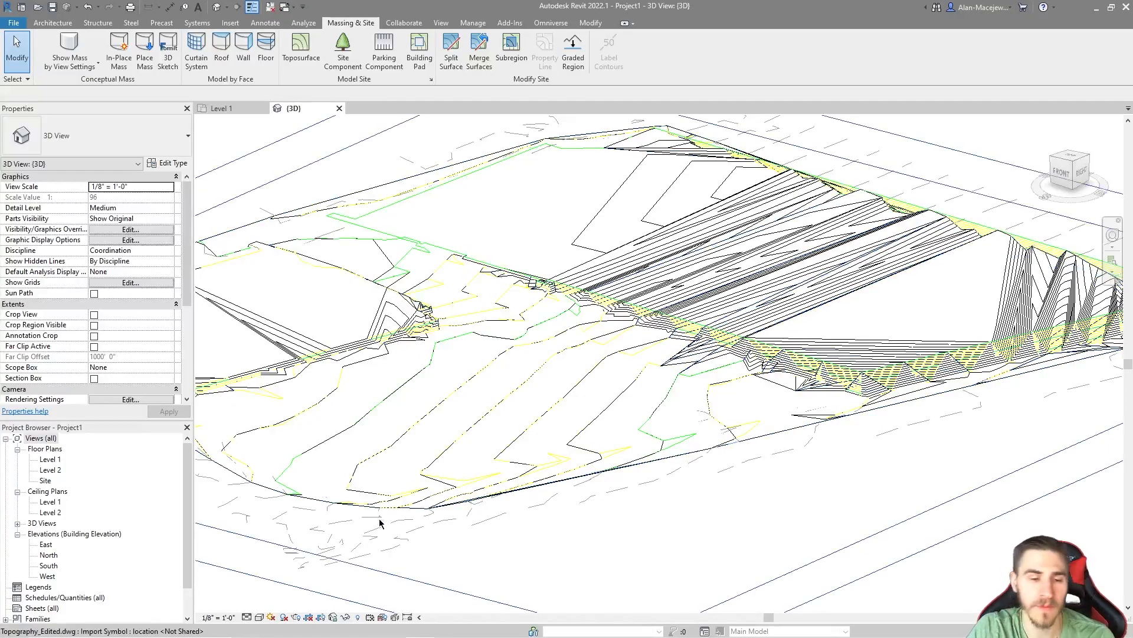
# Step: Hide the linked Topography_Edited.dwg drawing in the 3D view
pyautogui.click(389, 541)
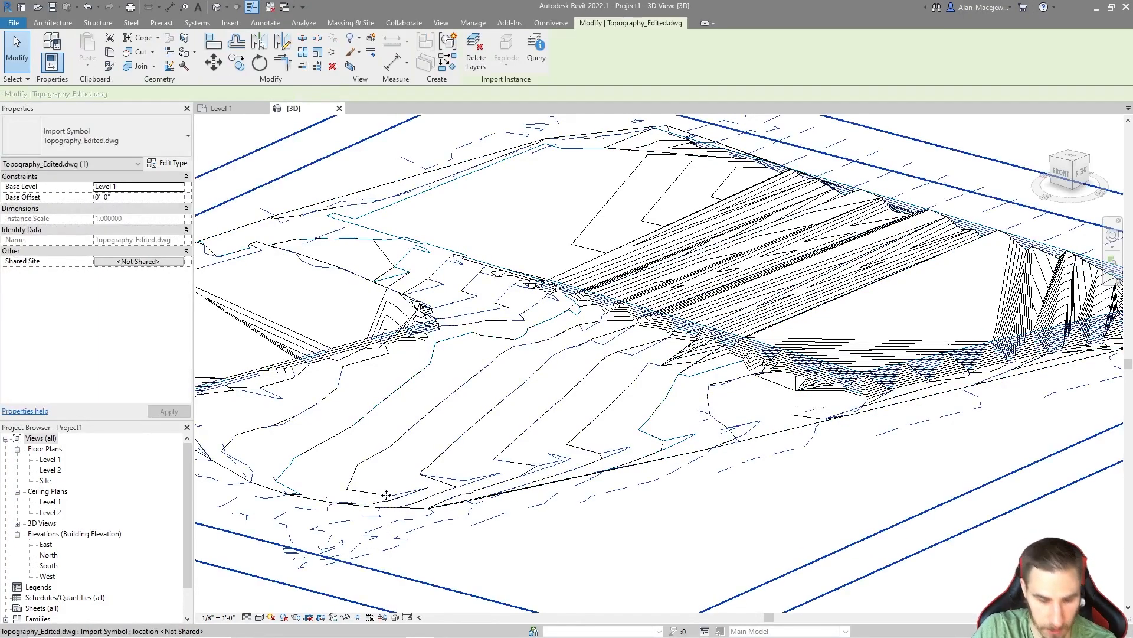
pyautogui.click(572, 521)
pyautogui.scroll(-5, 572, 514)
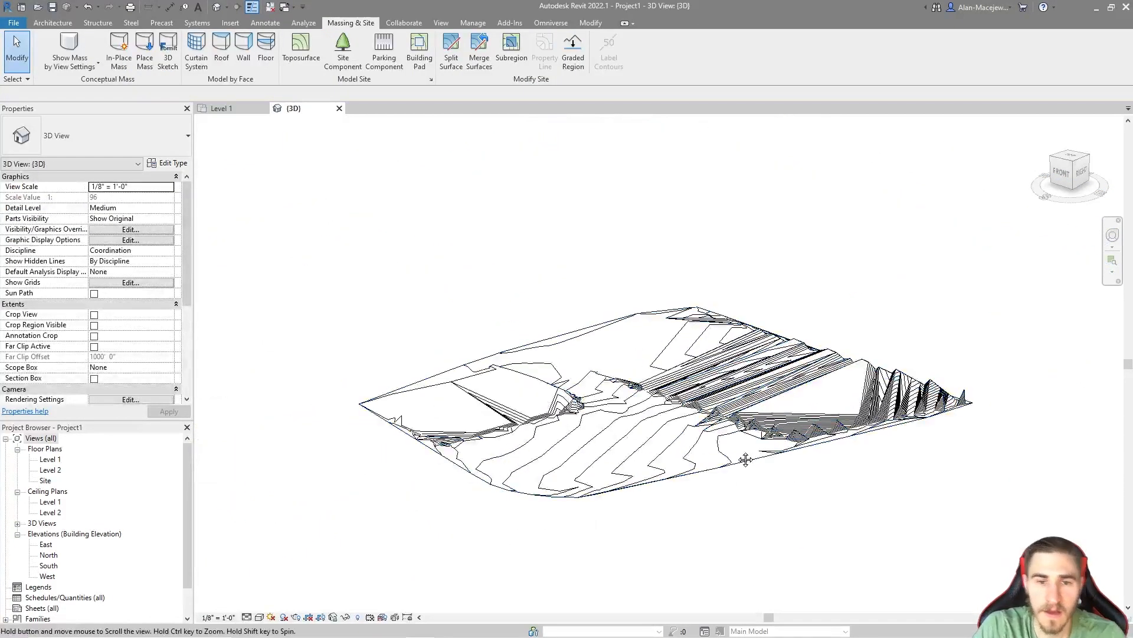
# Step: Reveal the hidden elements, unhide the existing toposurface surrounding the proposed one, and leave the reveal mode
pyautogui.press('r')
pyautogui.press('h')
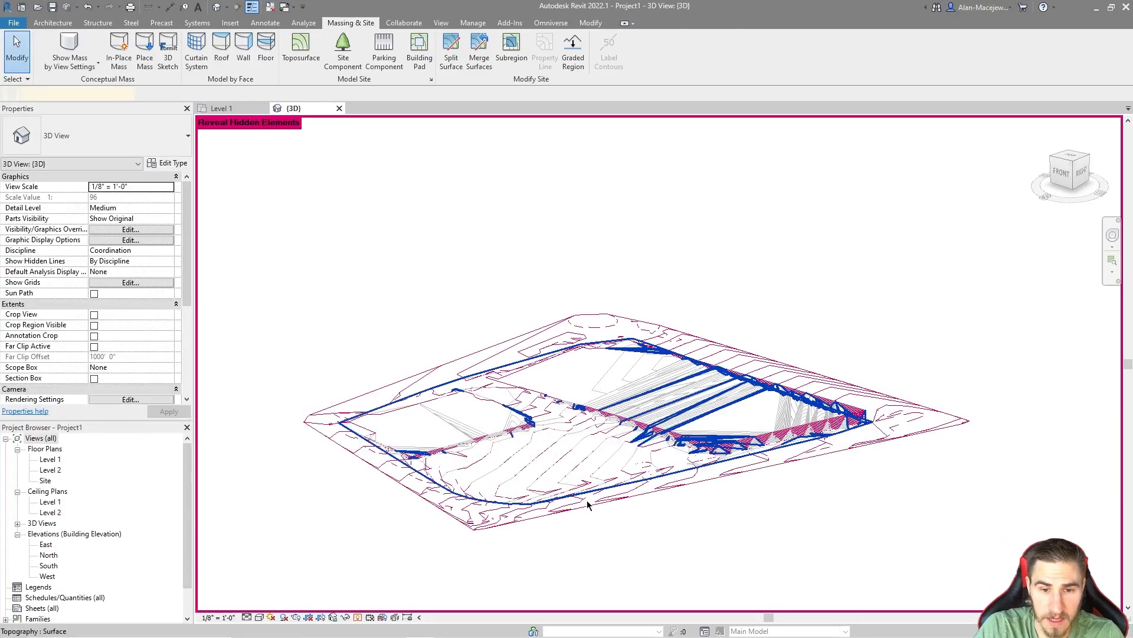
pyautogui.click(559, 509)
pyautogui.click(660, 540)
pyautogui.press('r')
pyautogui.press('h')
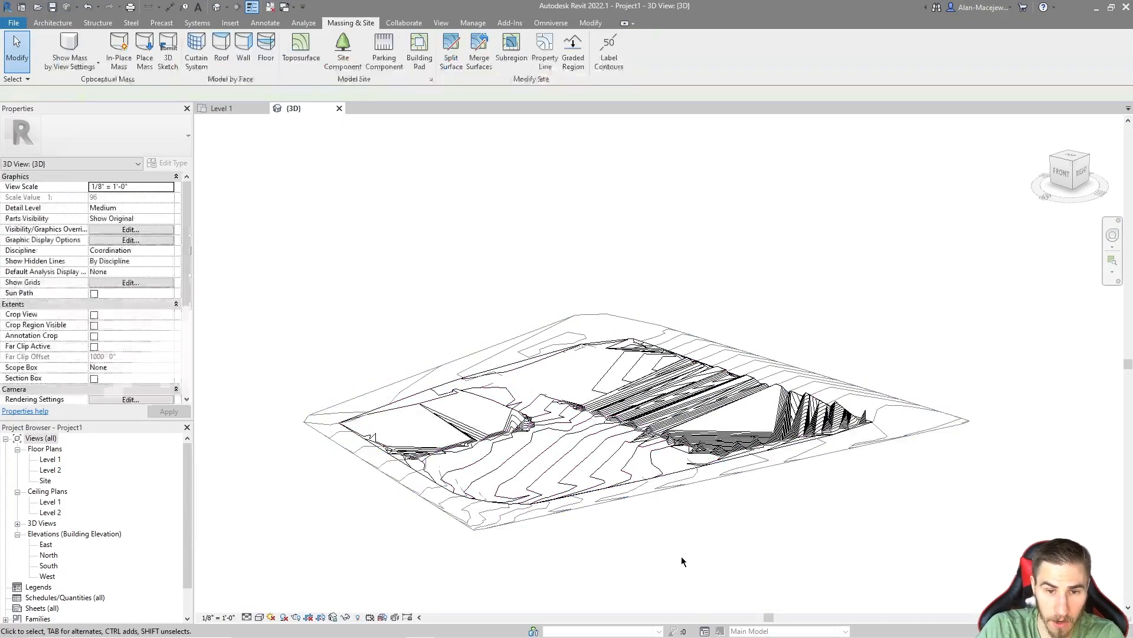
# Step: Select the proposed toposurface and examine from several angles where it lies above or below the existing surface
pyautogui.keyDown('shift'); pyautogui.moveTo(597, 548); pyautogui.dragTo(962, 281, button='middle'); pyautogui.keyUp('shift')
pyautogui.click(742, 468)
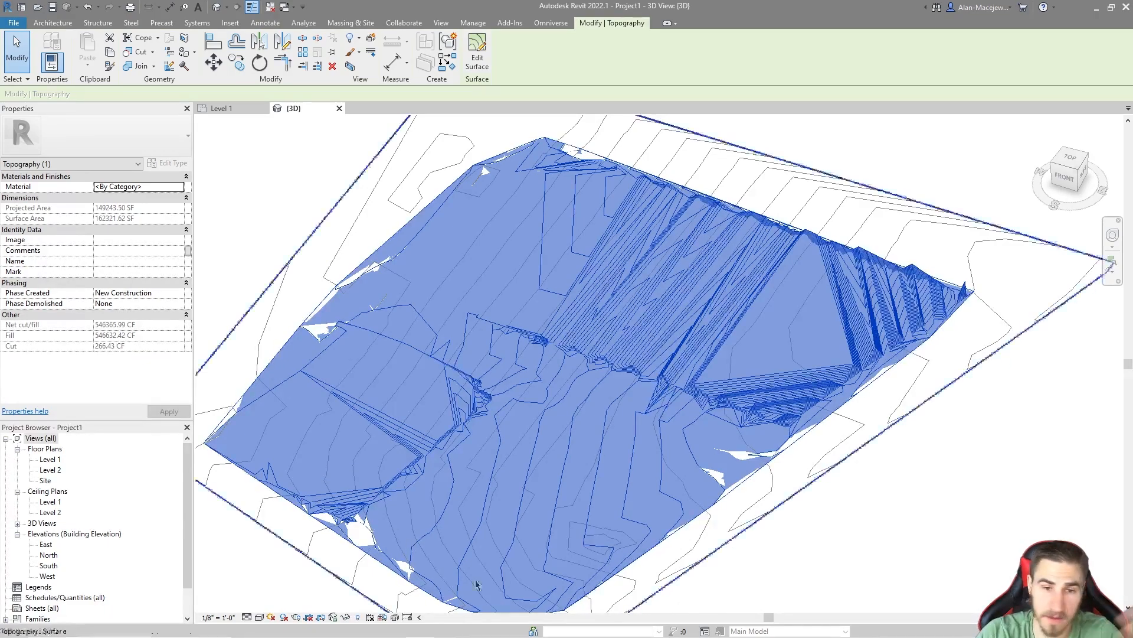
pyautogui.keyDown('shift'); pyautogui.moveTo(708, 290); pyautogui.dragTo(768, 404, button='middle'); pyautogui.keyUp('shift')
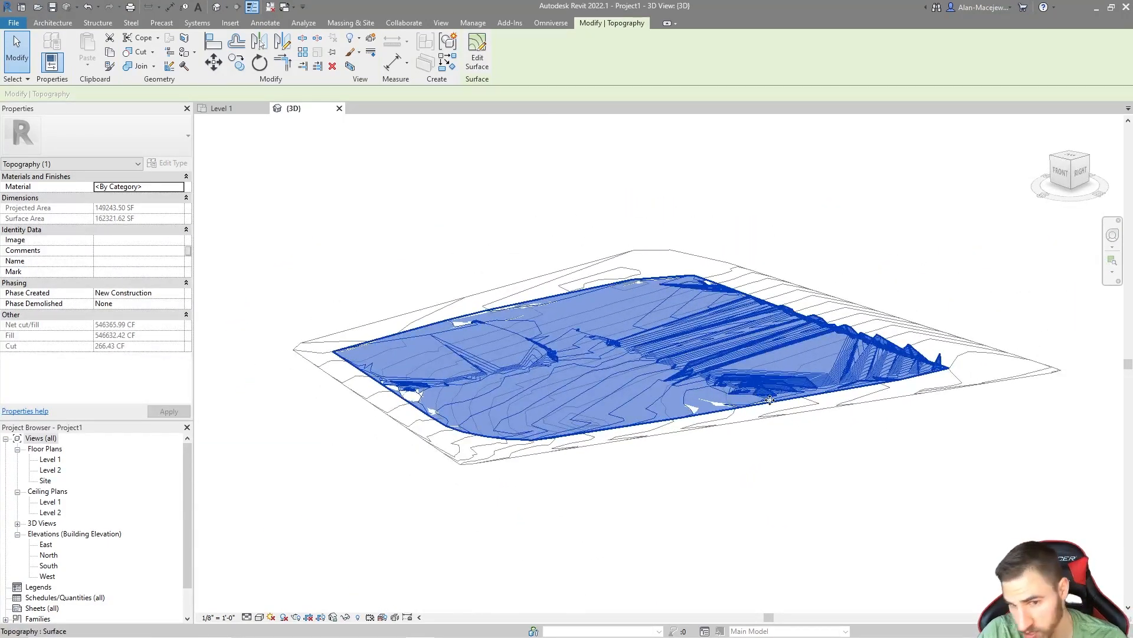
pyautogui.keyDown('shift'); pyautogui.moveTo(706, 388); pyautogui.dragTo(491, 452, button='middle'); pyautogui.keyUp('shift')
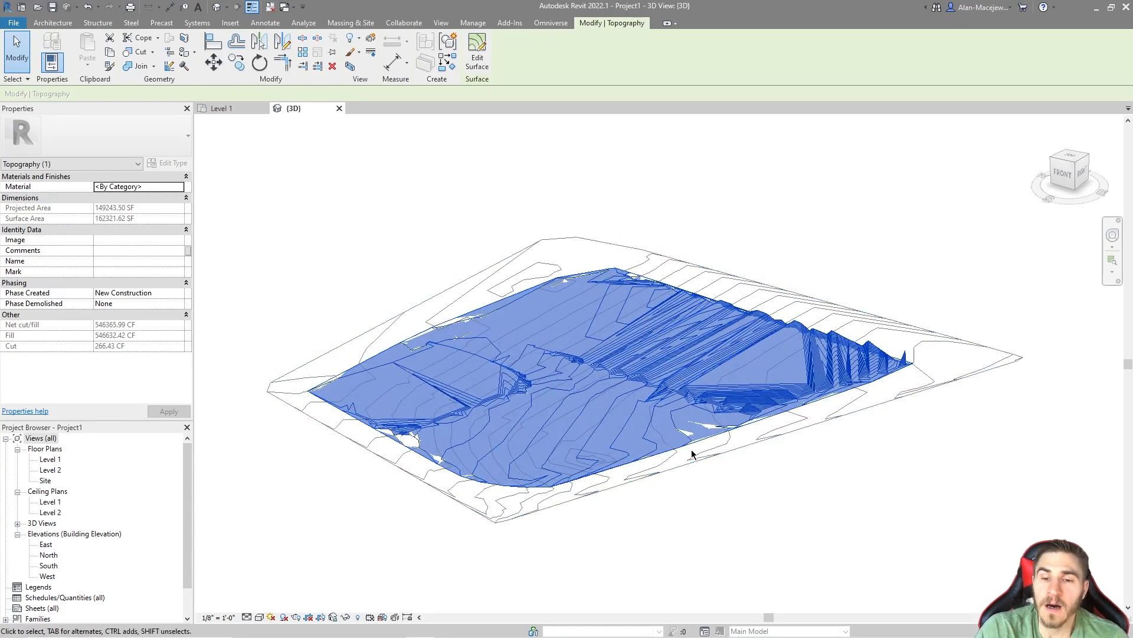
pyautogui.scroll(3, 690, 455)
pyautogui.scroll(-5, 723, 306)
pyautogui.scroll(4, 723, 307)
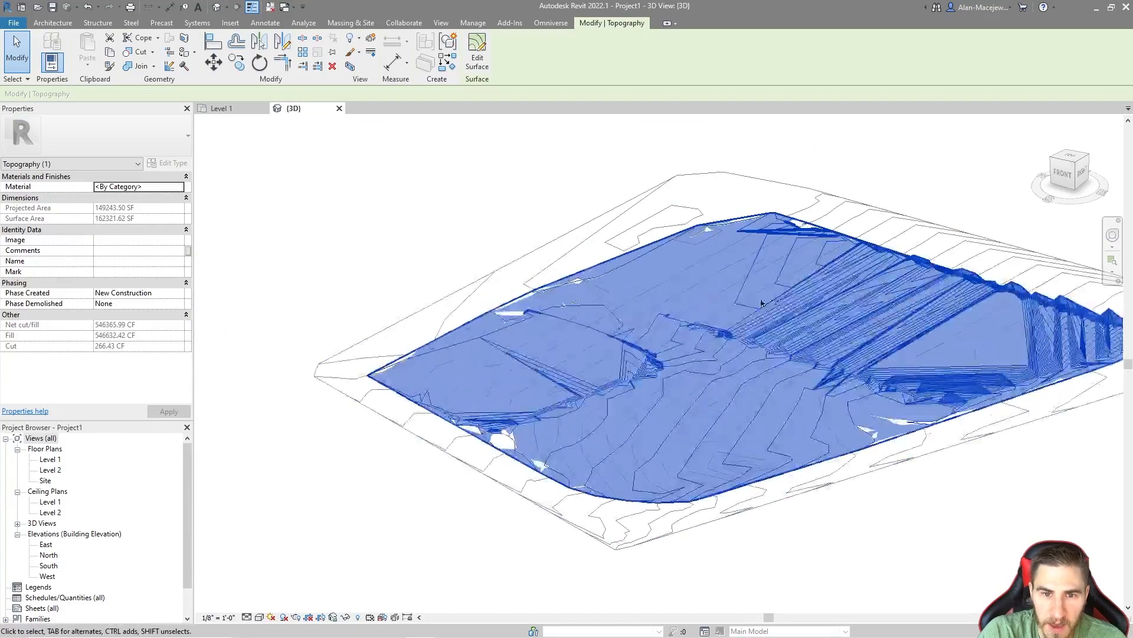
pyautogui.keyDown('shift'); pyautogui.moveTo(741, 301); pyautogui.dragTo(655, 342, button='middle'); pyautogui.keyUp('shift')
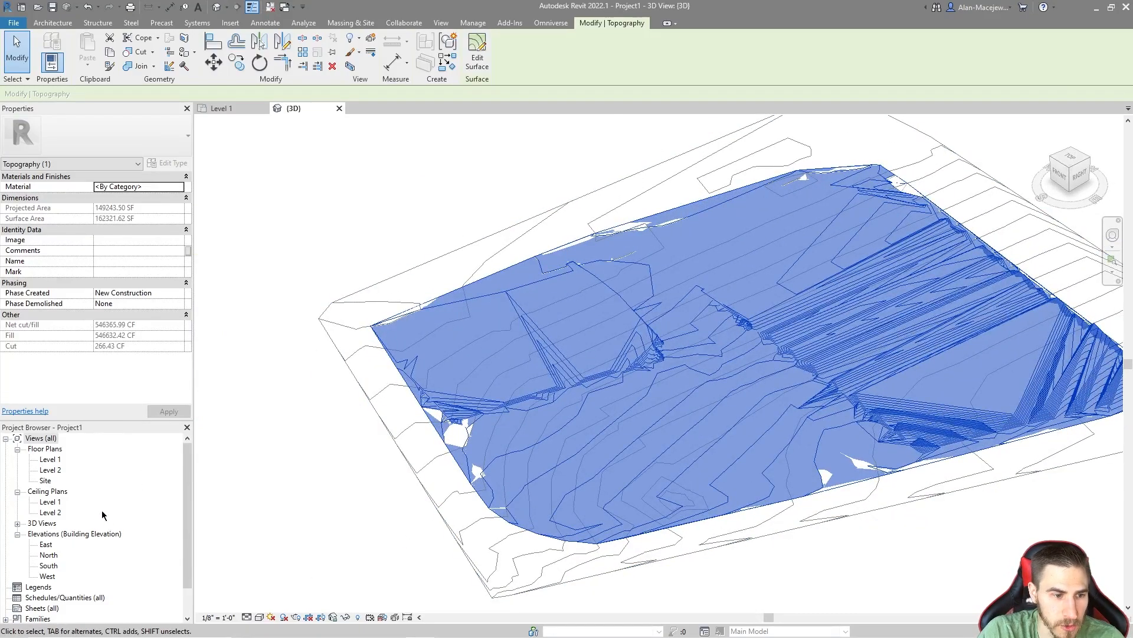
# Step: From the top view, reveal the hidden linked drawing and compare its labelled contours 629 to 636 with the toposurface lines
pyautogui.click(1076, 160)
pyautogui.press('r')
pyautogui.press('h')
pyautogui.scroll(4, 688, 376)
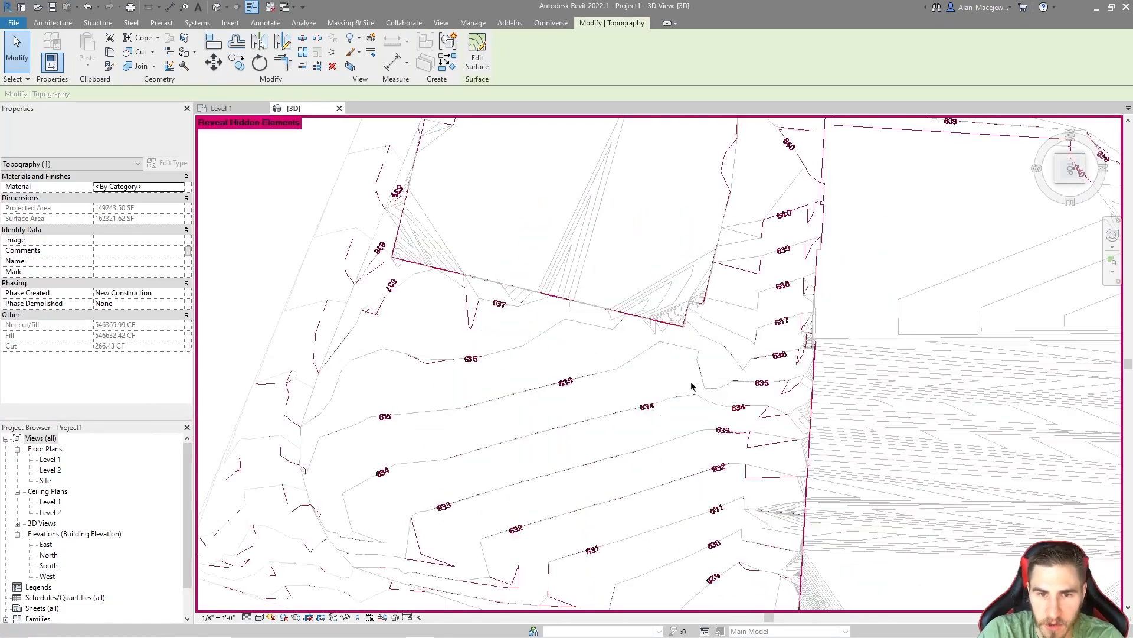
pyautogui.scroll(2, 698, 424)
pyautogui.click(697, 426)
pyautogui.scroll(1, 569, 438)
pyautogui.moveTo(562, 466); pyautogui.dragTo(645, 295, button='middle')
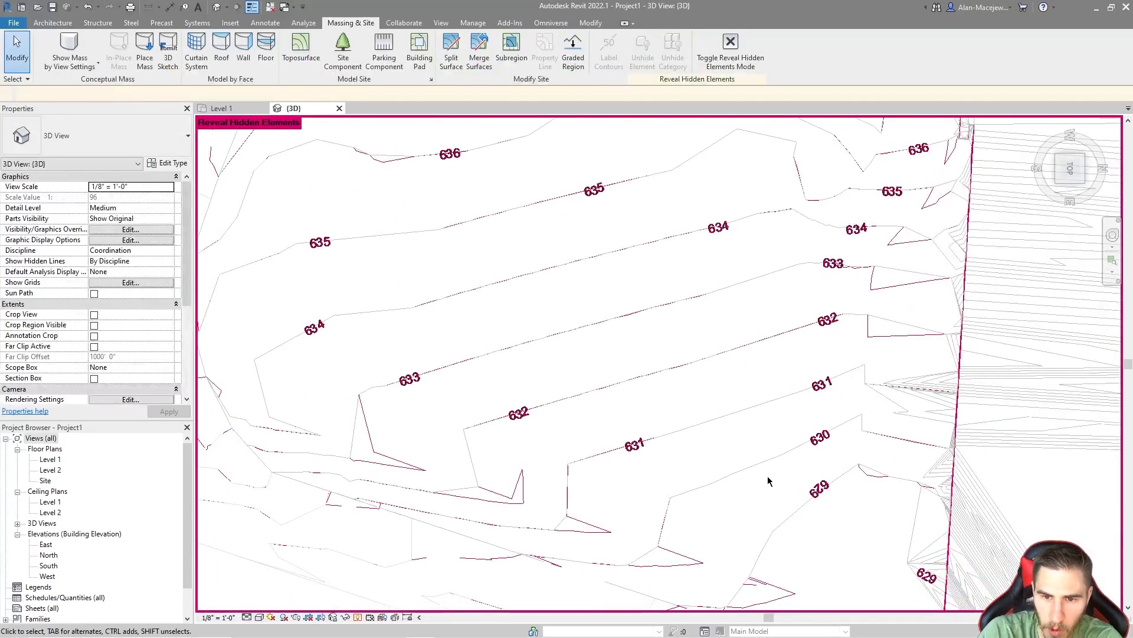
pyautogui.moveTo(770, 480); pyautogui.dragTo(620, 362, button='middle')
pyautogui.scroll(-1, 744, 382)
pyautogui.moveTo(780, 411); pyautogui.dragTo(838, 503, button='middle')
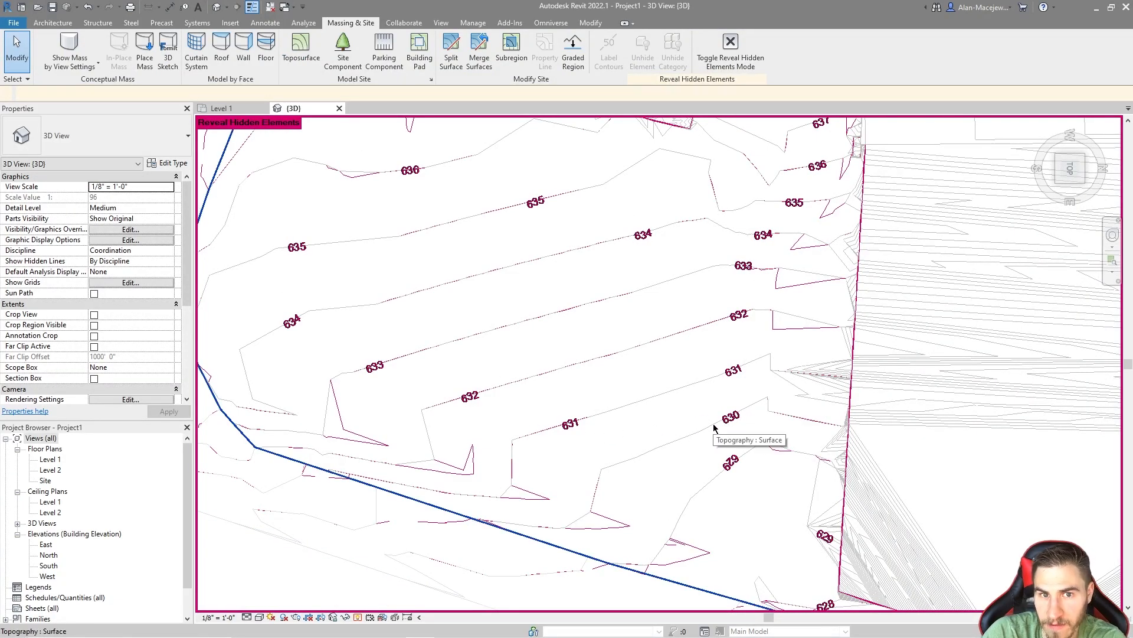
pyautogui.scroll(2, 714, 427)
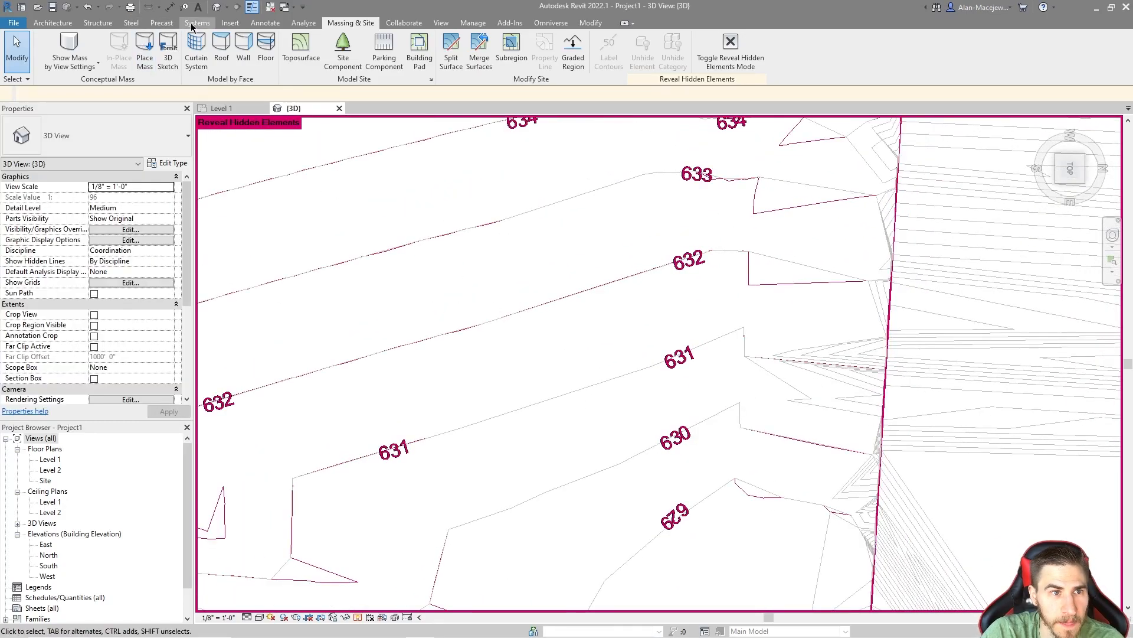
# Step: Place a spot elevation with a leader on the toposurface line beside the 630 contour label
pyautogui.click(264, 22)
pyautogui.click(213, 37)
pyautogui.scroll(3, 645, 461)
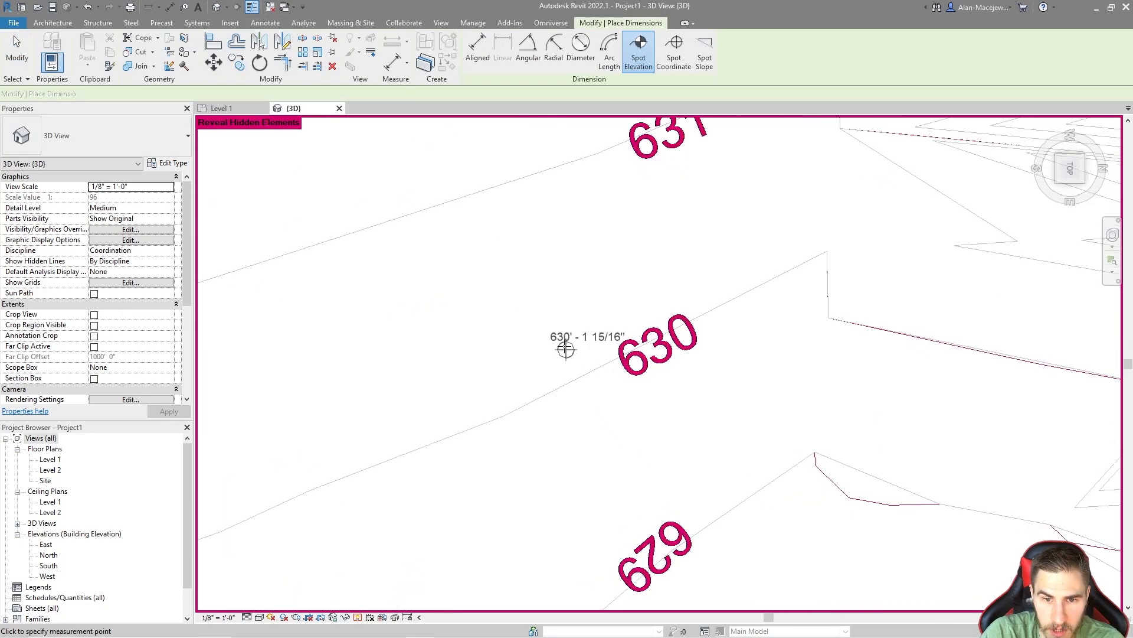
pyautogui.scroll(3, 580, 381)
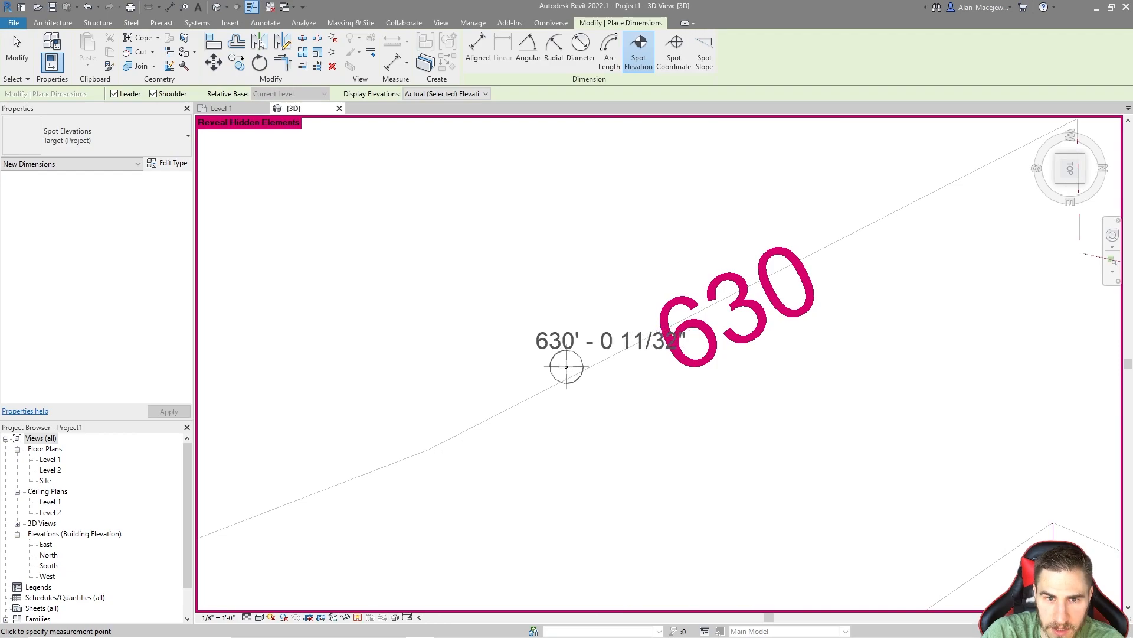
pyautogui.click(547, 388)
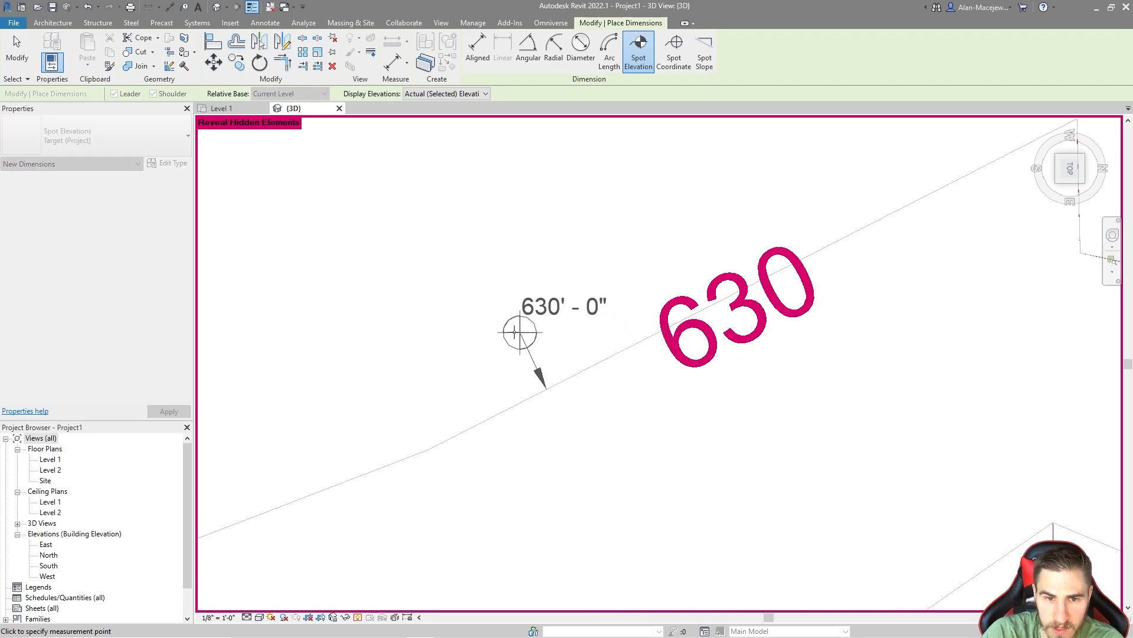
pyautogui.click(575, 451)
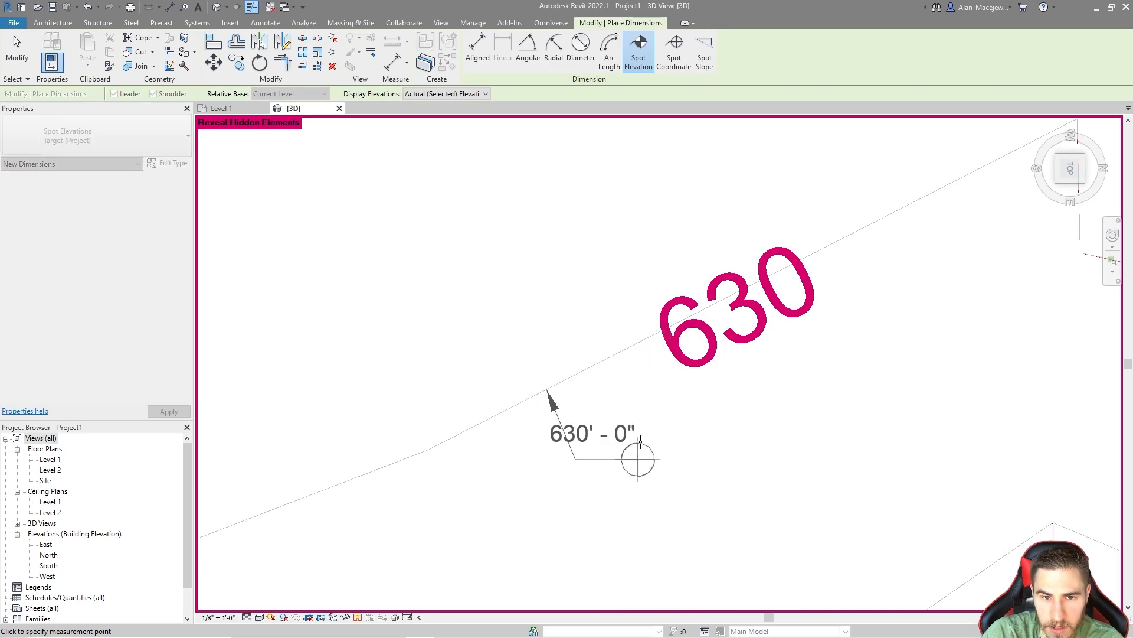
pyautogui.click(674, 452)
pyautogui.scroll(-2, 674, 453)
pyautogui.press('Escape')
pyautogui.press('Escape')
pyautogui.scroll(-2, 657, 397)
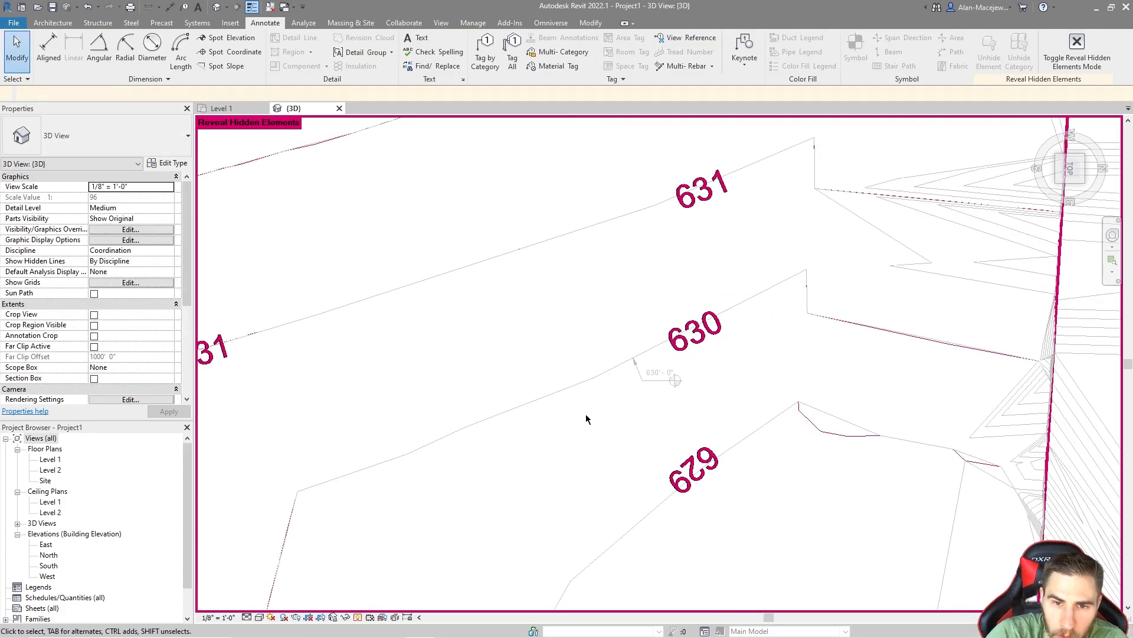
pyautogui.scroll(-2, 587, 409)
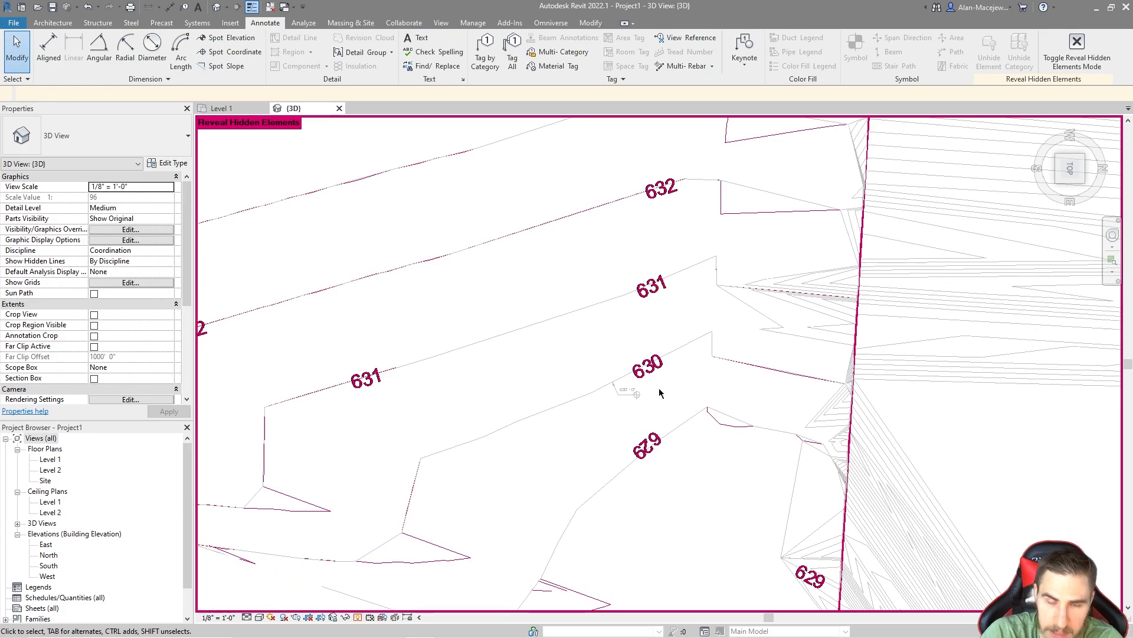
pyautogui.scroll(-4, 619, 466)
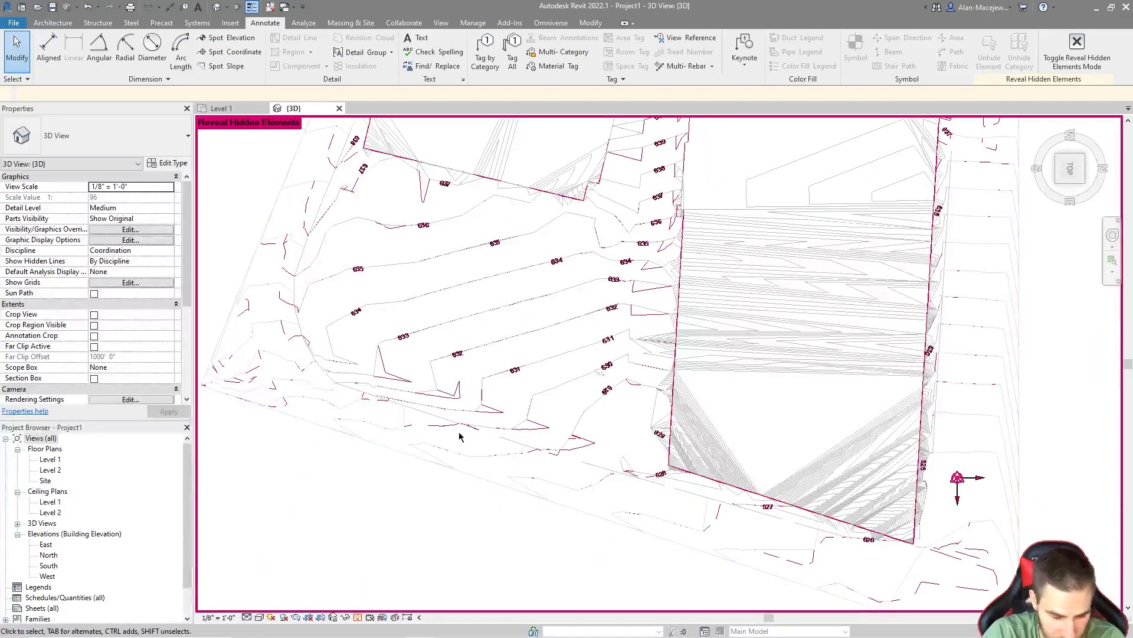
# Step: Leave the hidden-element reveal mode and switch to an angled 3D view of both toposurfaces
pyautogui.press('r')
pyautogui.press('h')
pyautogui.keyDown('shift'); pyautogui.moveTo(625, 362); pyautogui.dragTo(822, 167, button='middle'); pyautogui.keyUp('shift')
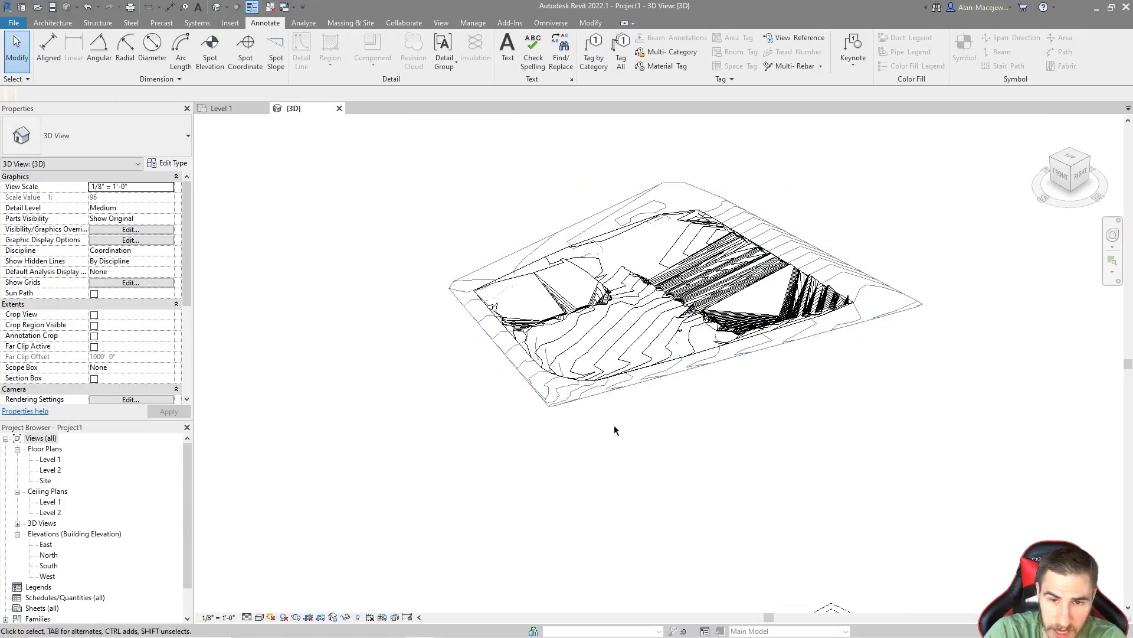
# Step: Compare the spot elevation on the toposurface with the elevations of Level 1 and Level 2 far below it
pyautogui.scroll(10, 834, 391)
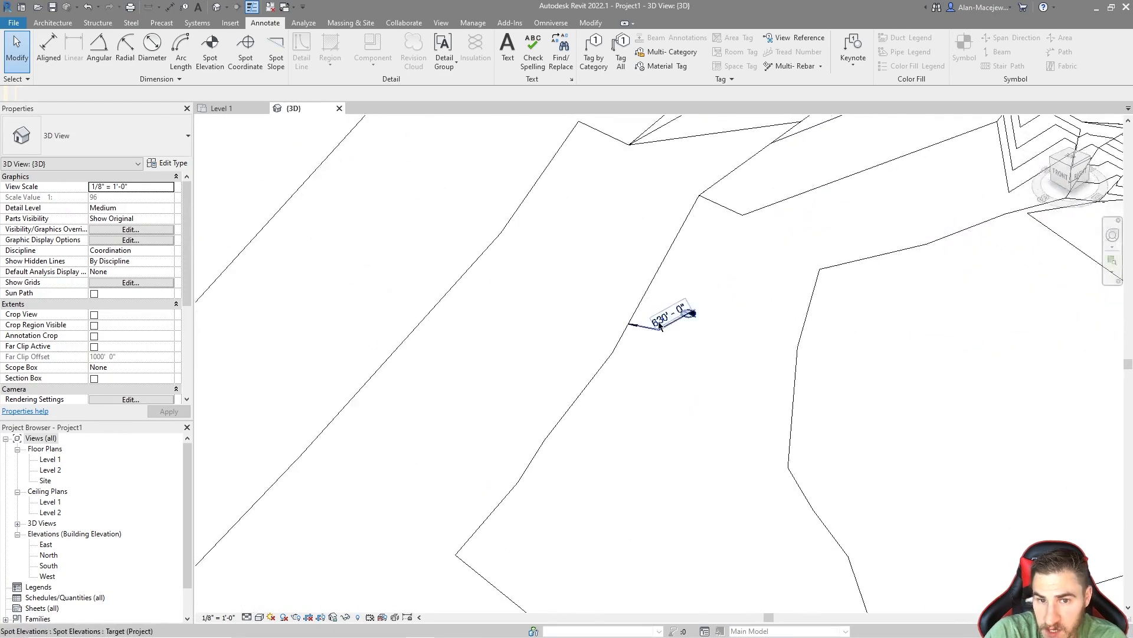
pyautogui.scroll(-10, 664, 447)
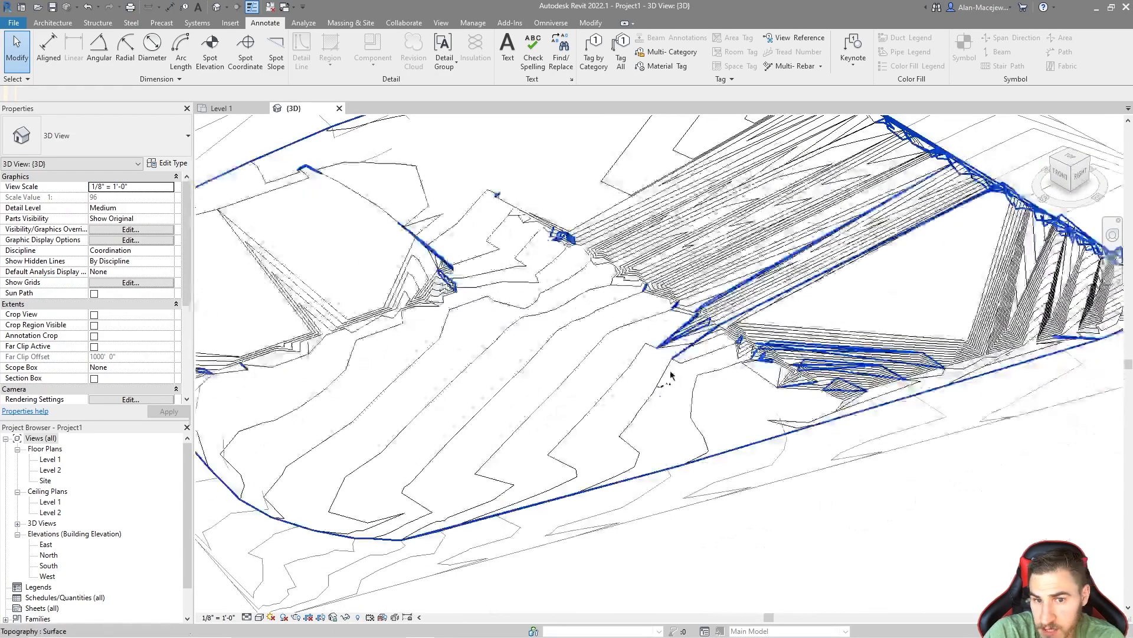
pyautogui.scroll(-4, 679, 379)
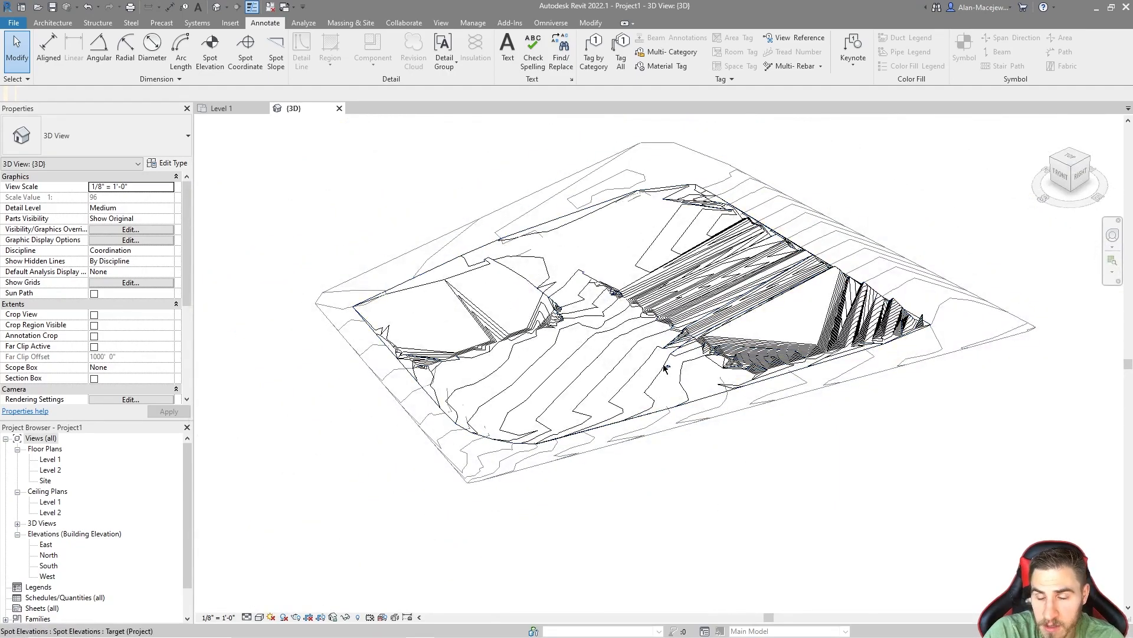
pyautogui.scroll(10, 700, 421)
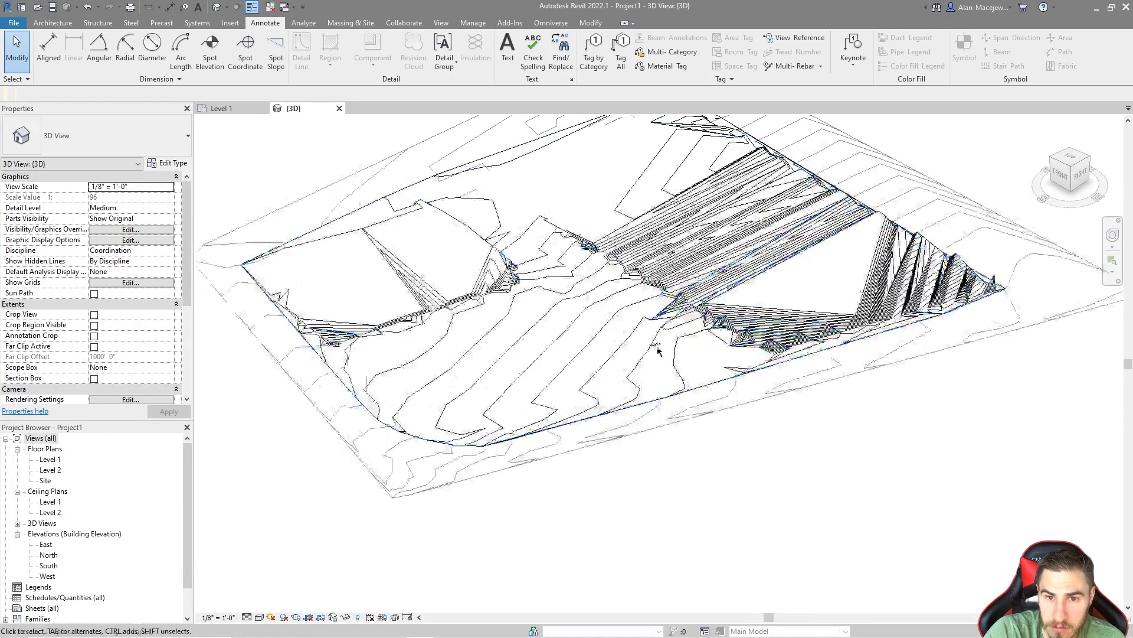
pyautogui.scroll(-12, 544, 260)
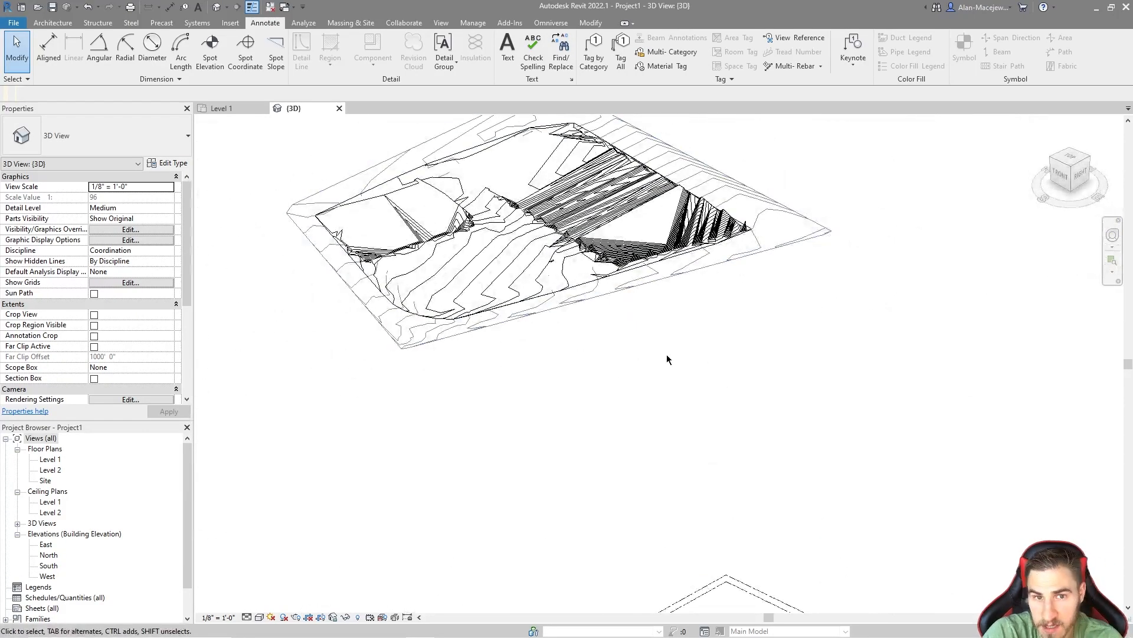
pyautogui.scroll(-2, 742, 455)
pyautogui.moveTo(742, 455); pyautogui.dragTo(768, 422, button='middle')
pyautogui.scroll(4, 768, 421)
pyautogui.scroll(-4, 696, 455)
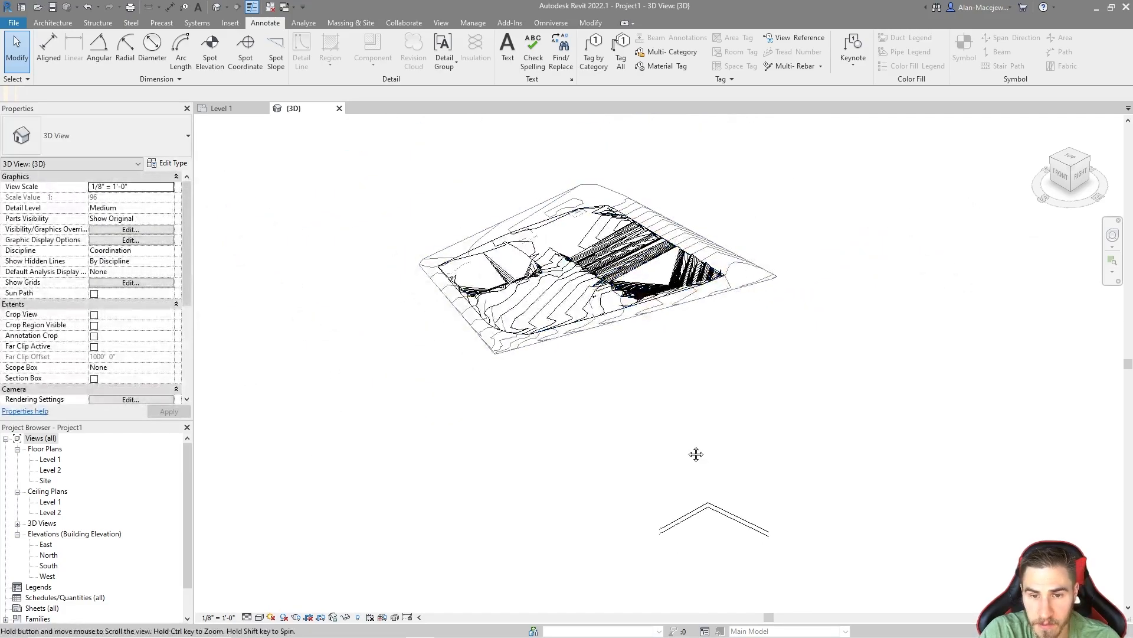
pyautogui.scroll(8, 659, 570)
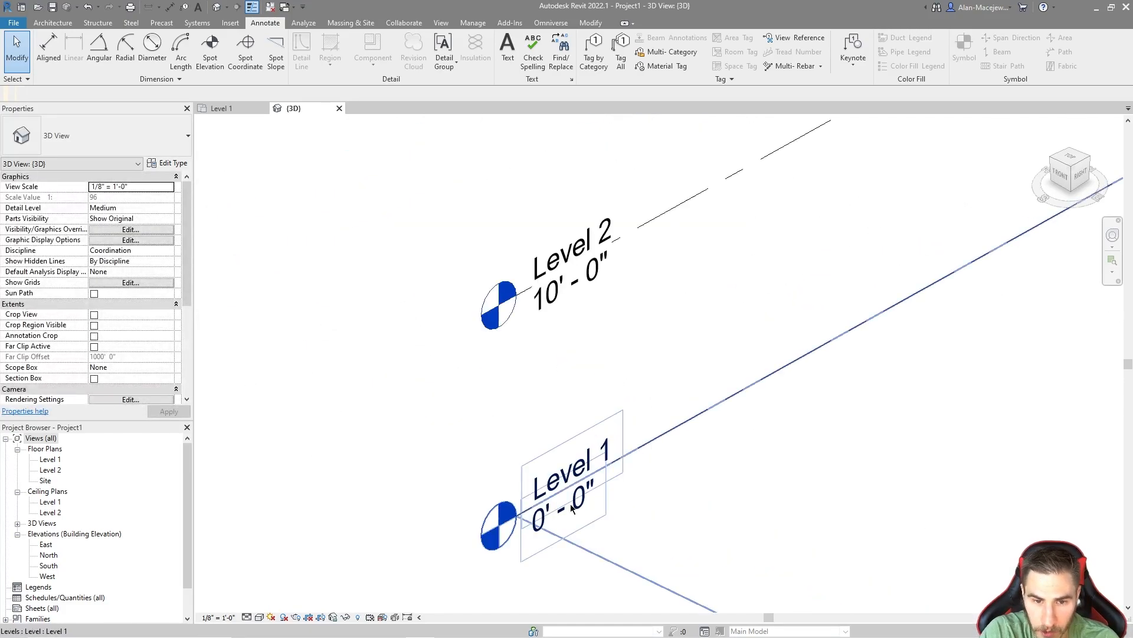
pyautogui.scroll(-6, 622, 387)
pyautogui.moveTo(635, 463); pyautogui.dragTo(702, 297, button='middle')
pyautogui.scroll(5, 696, 293)
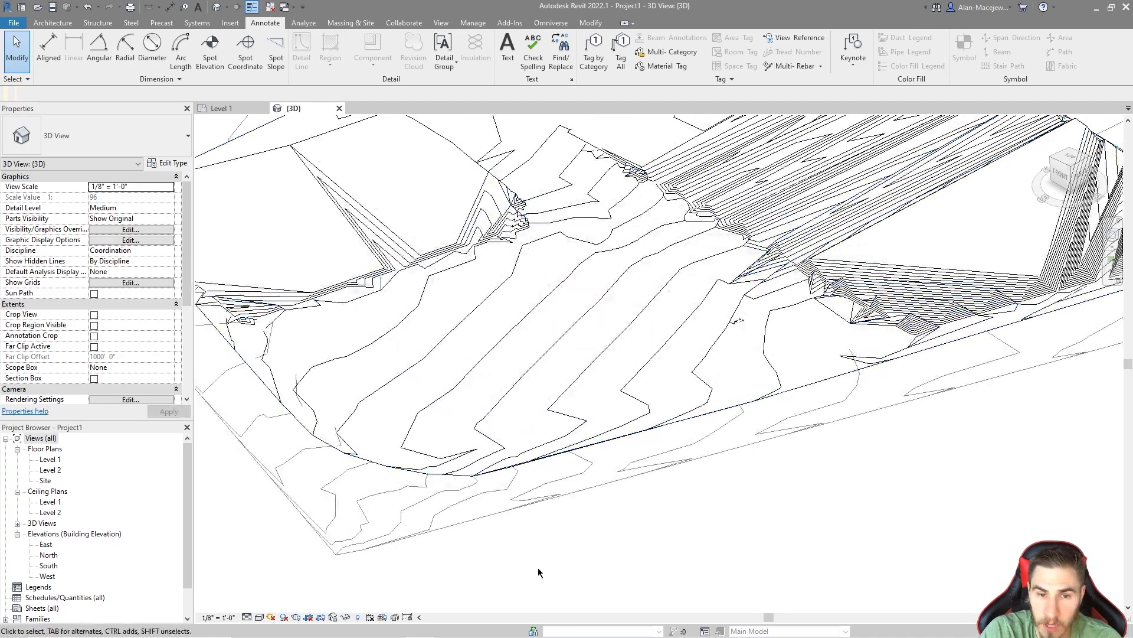
# Step: In the front view, move both toposurfaces straight down by the height shown in the spot elevation, towards Level 1
pyautogui.click(739, 320)
pyautogui.scroll(-6, 739, 321)
pyautogui.keyDown('shift'); pyautogui.moveTo(739, 320); pyautogui.dragTo(699, 430, button='middle'); pyautogui.keyUp('shift')
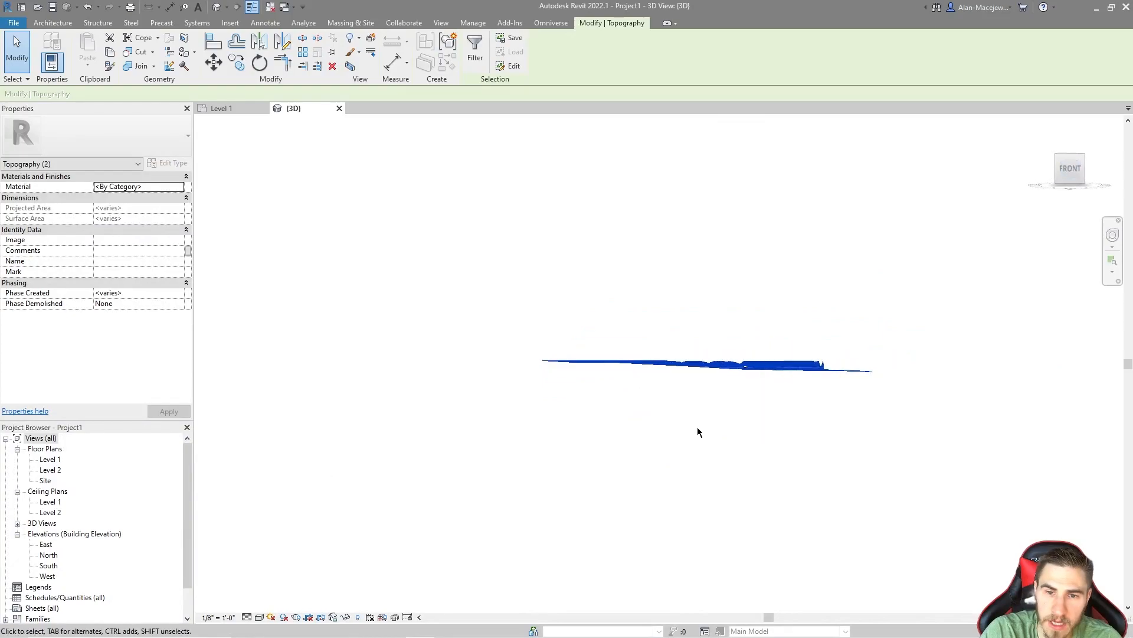
pyautogui.click(691, 393)
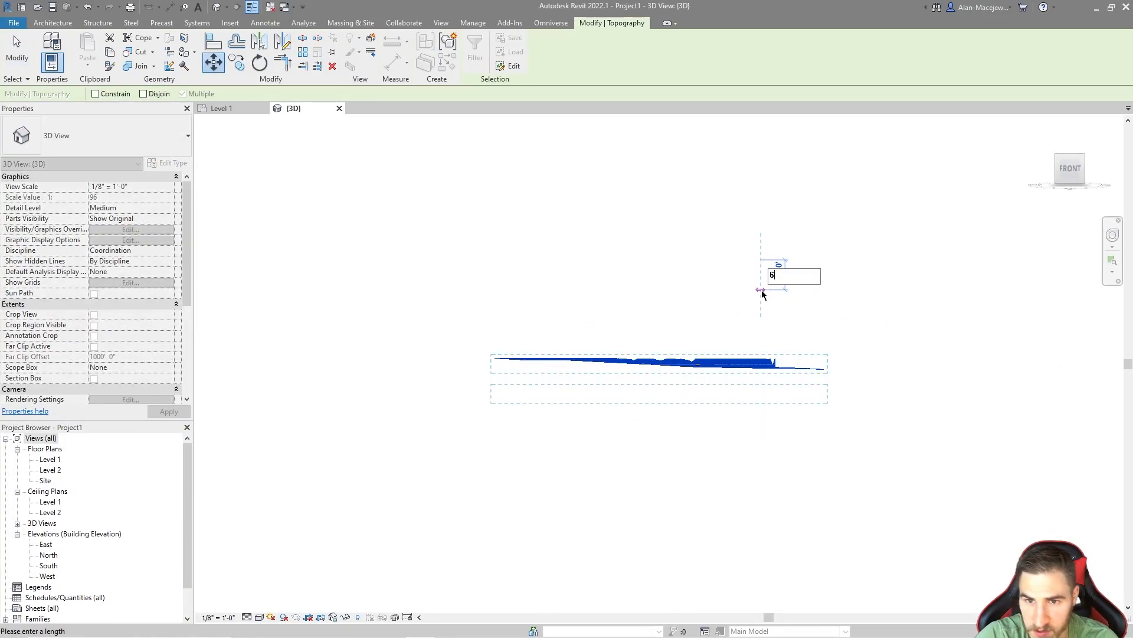
pyautogui.press('Return')
pyautogui.click(658, 310)
# Step: Check the reading of the spot elevation on the lowered toposurface
pyautogui.keyDown('shift'); pyautogui.moveTo(656, 319); pyautogui.dragTo(545, 518, button='middle'); pyautogui.keyUp('shift')
pyautogui.middleClick(553, 524)
pyautogui.middleClick(554, 524)
pyautogui.scroll(10, 693, 329)
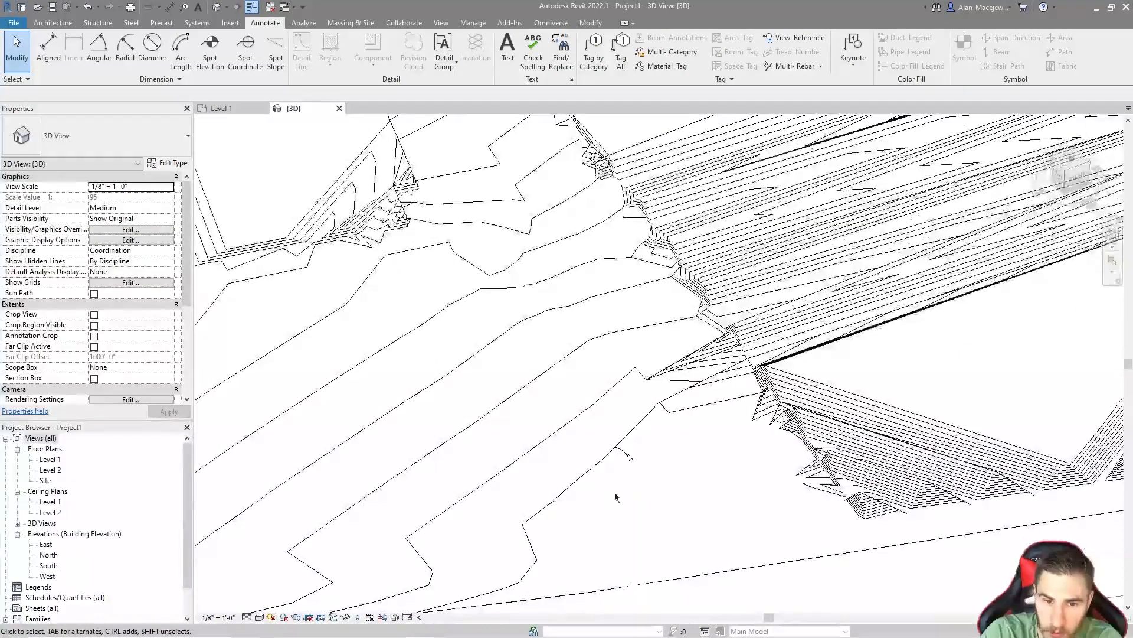
pyautogui.scroll(2, 643, 383)
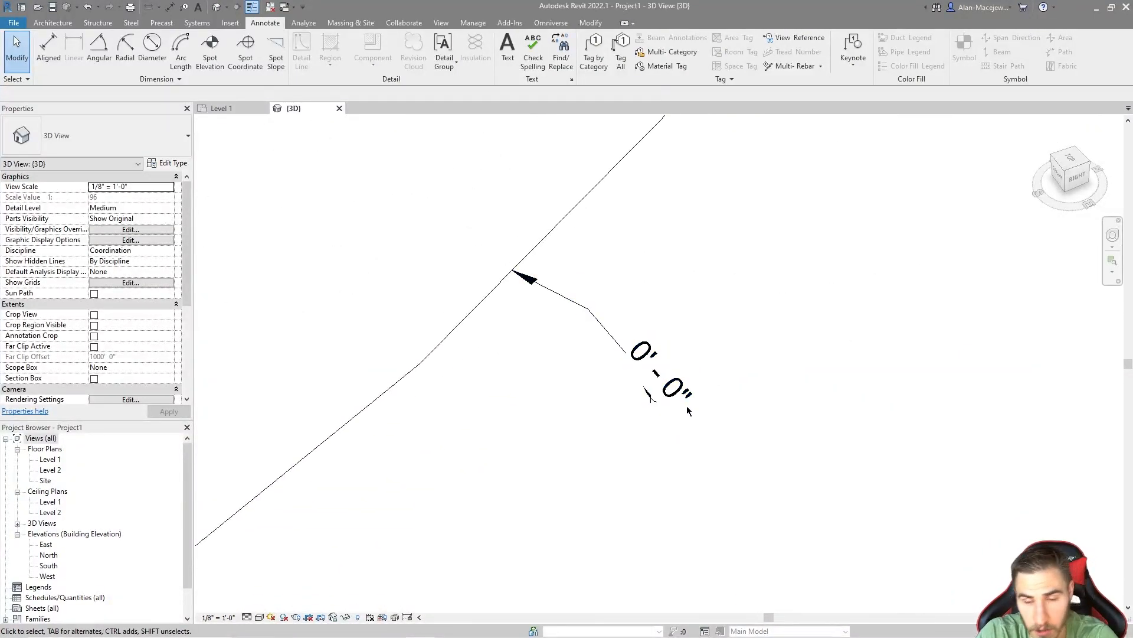
pyautogui.click(671, 385)
pyautogui.press('Escape')
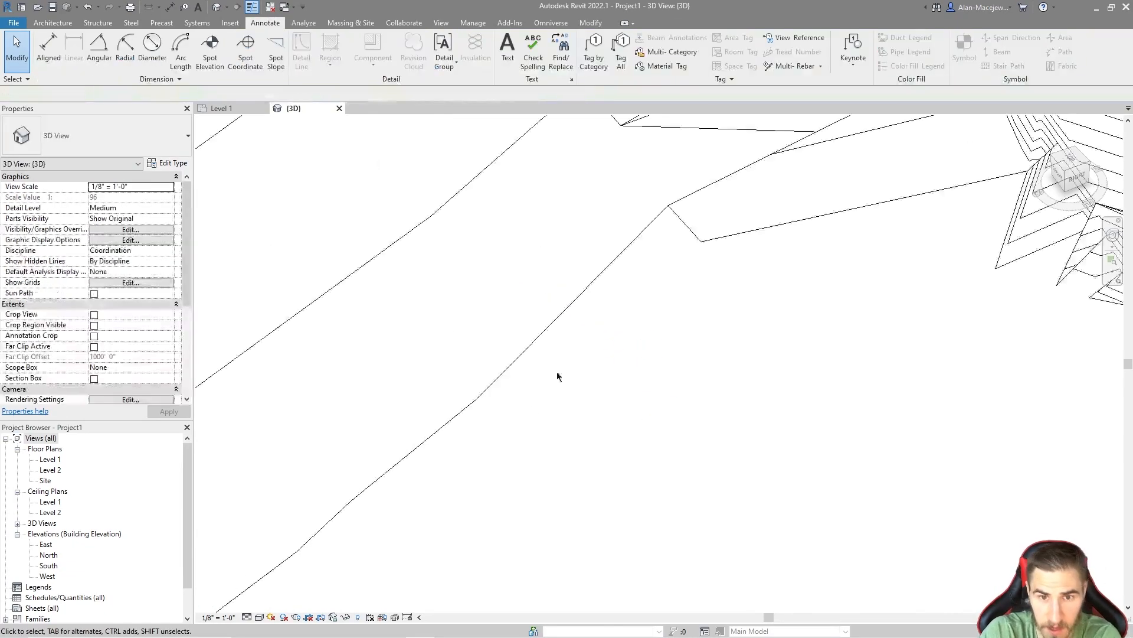
# Step: Undo the downward move of both toposurfaces
pyautogui.scroll(-8, 554, 379)
pyautogui.scroll(-6, 564, 294)
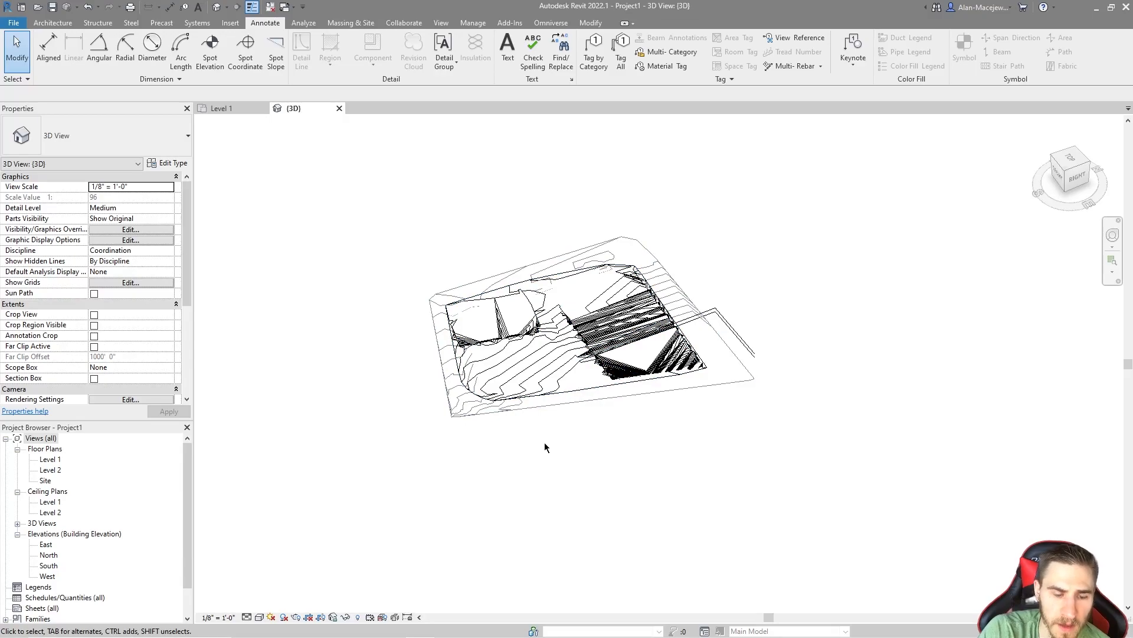
pyautogui.hotkey('ctrl', 'z')
# Step: Examine the vertical gap between the toposurfaces and the level lines beneath them
pyautogui.scroll(-14, 565, 461)
pyautogui.keyDown('shift'); pyautogui.moveTo(657, 413); pyautogui.dragTo(659, 370, button='middle'); pyautogui.keyUp('shift')
pyautogui.scroll(2, 622, 500)
pyautogui.moveTo(635, 495); pyautogui.dragTo(633, 373, button='middle')
pyautogui.moveTo(600, 348); pyautogui.dragTo(494, 171)
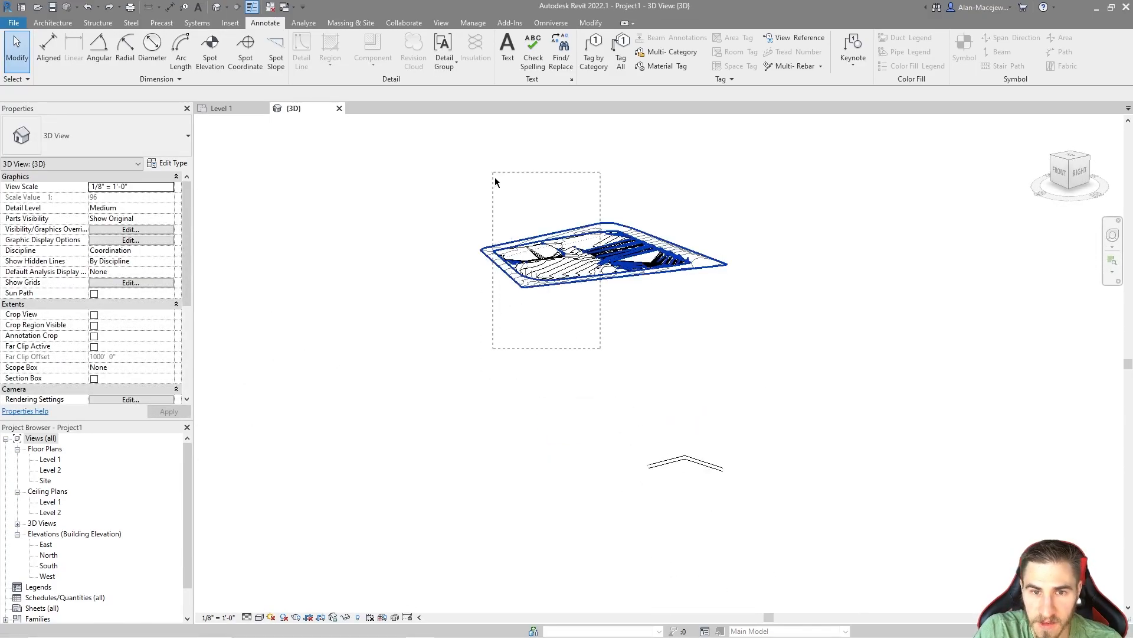
pyautogui.moveTo(541, 230); pyautogui.dragTo(538, 350)
pyautogui.scroll(5, 619, 466)
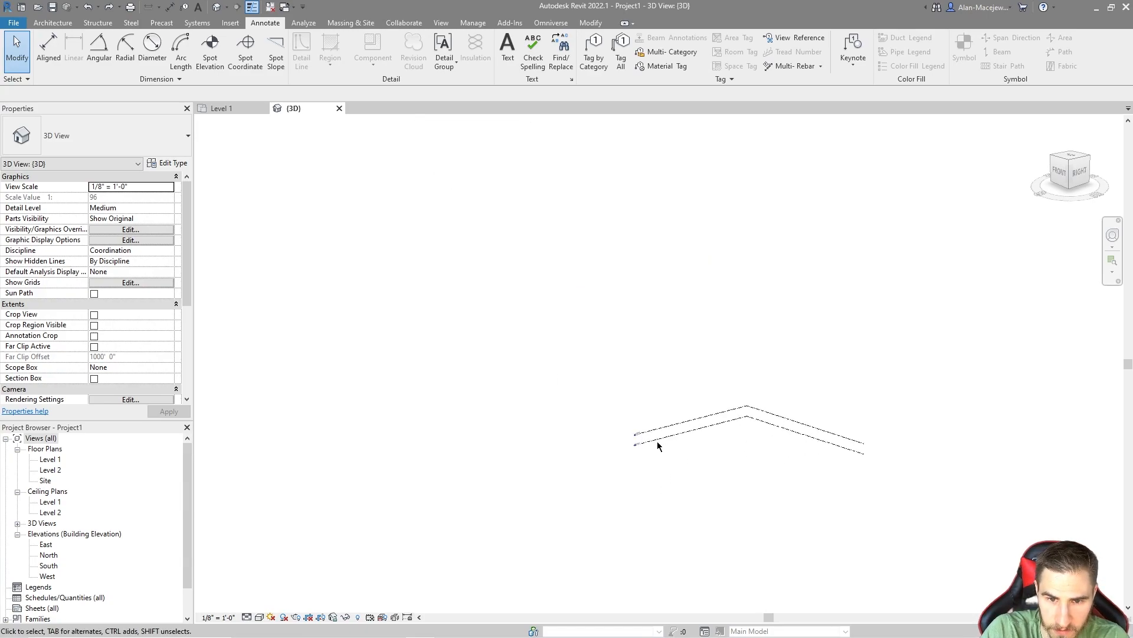
# Step: Turn on the visibility of Project Base Point and Survey Point under the Site category for the 3D view
pyautogui.scroll(-2, 532, 440)
pyautogui.press('v')
pyautogui.press('g')
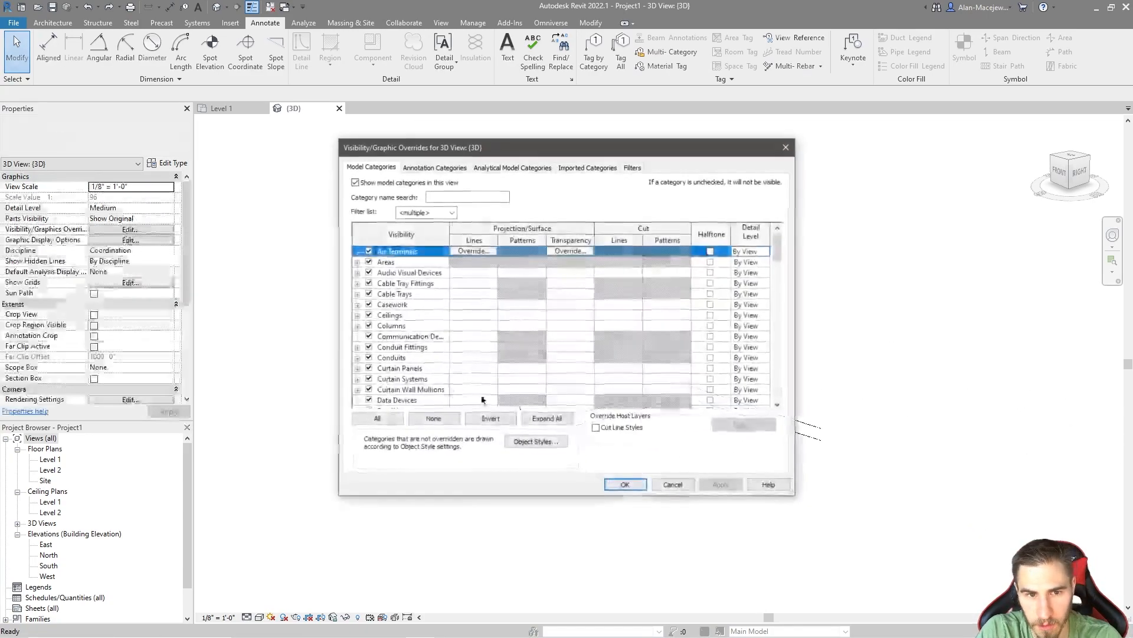
pyautogui.moveTo(778, 246); pyautogui.dragTo(785, 373)
pyautogui.click(394, 340)
pyautogui.press('Down')
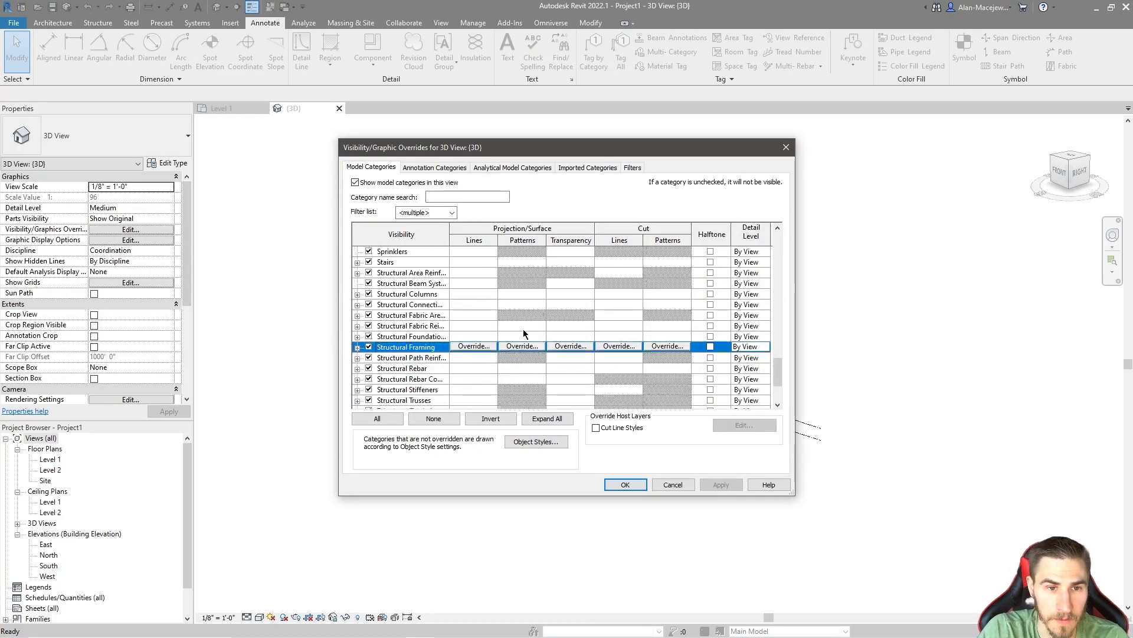
pyautogui.scroll(2, 522, 339)
pyautogui.click(357, 274)
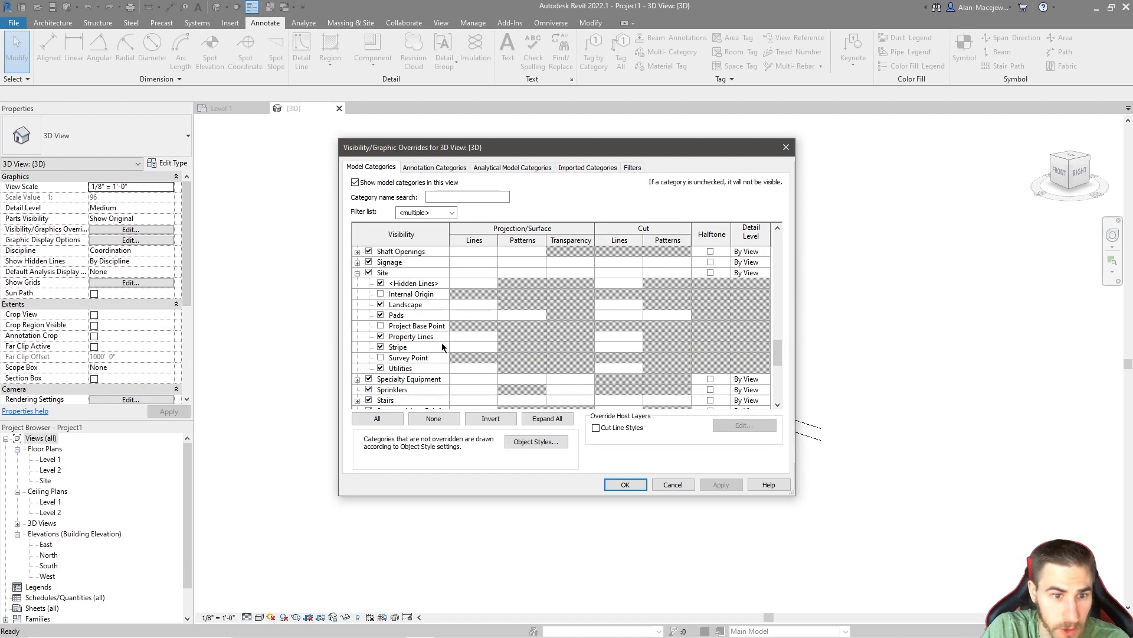
pyautogui.click(381, 326)
pyautogui.click(380, 358)
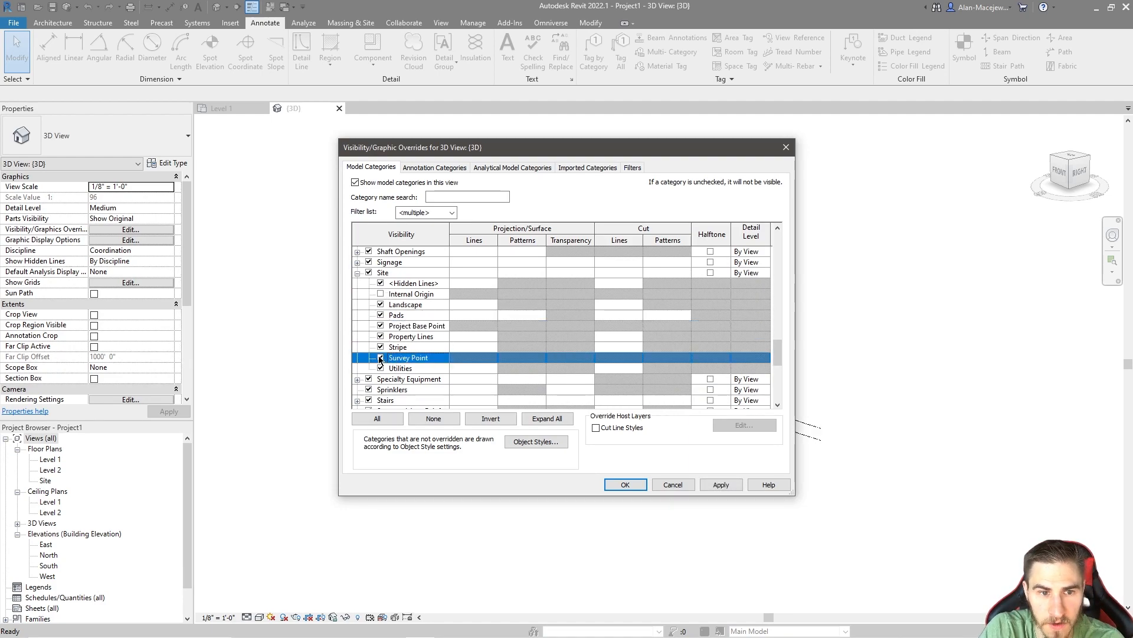
pyautogui.click(627, 485)
# Step: Inspect the shared coordinates and elevations of the project base point and the survey point
pyautogui.scroll(-3, 726, 527)
pyautogui.scroll(8, 804, 521)
pyautogui.scroll(3, 887, 541)
pyautogui.click(801, 507)
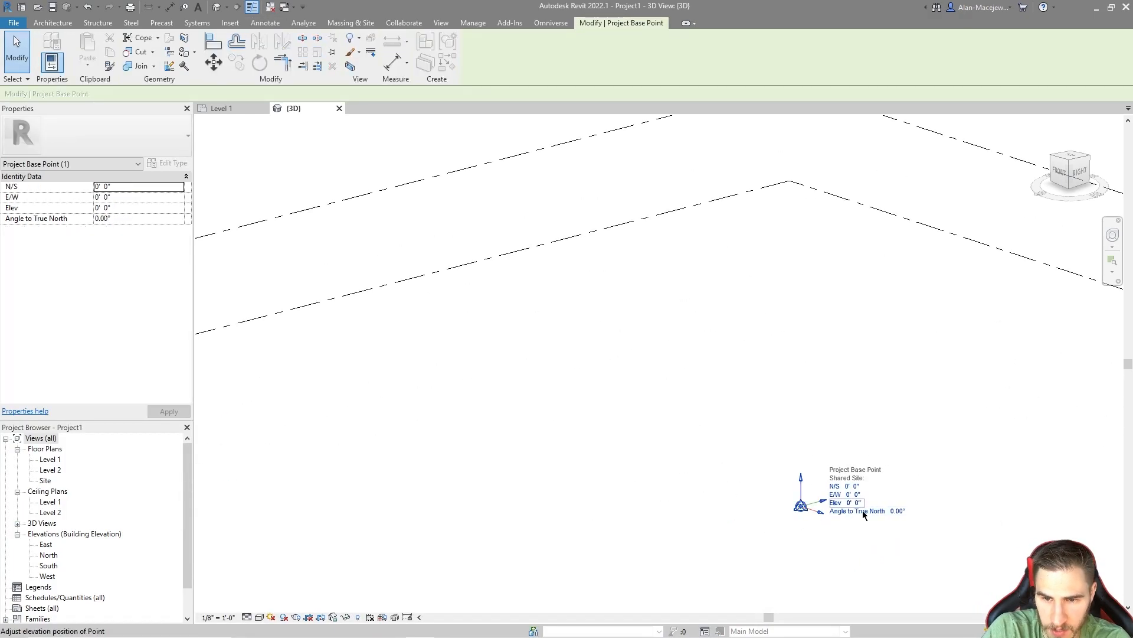
pyautogui.scroll(-3, 937, 412)
pyautogui.scroll(2, 923, 467)
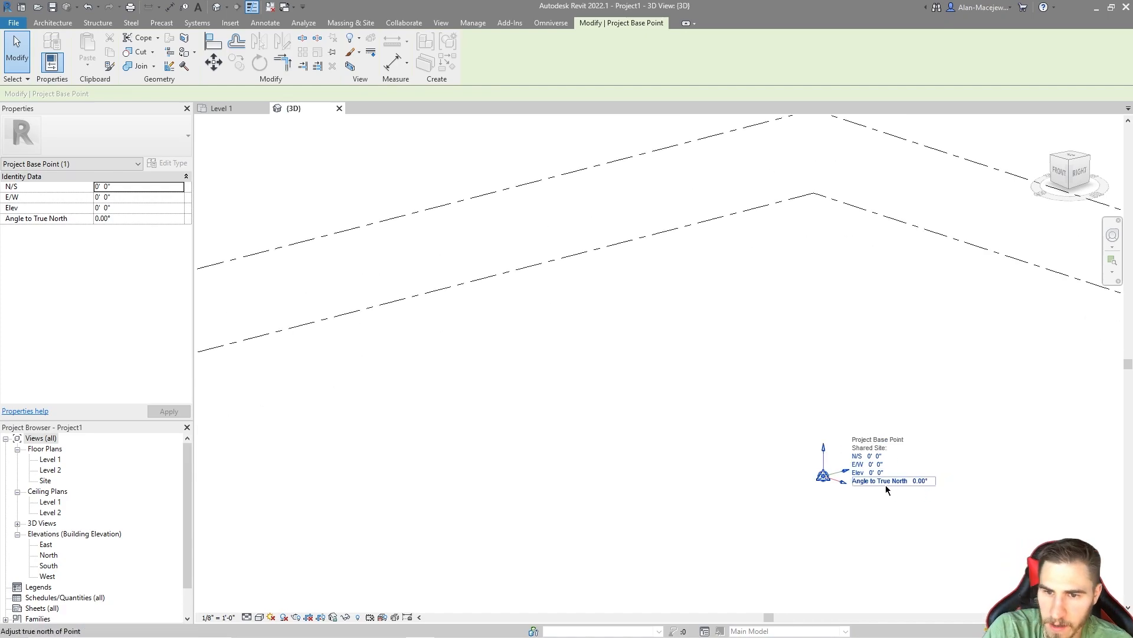
pyautogui.click(837, 501)
pyautogui.click(823, 476)
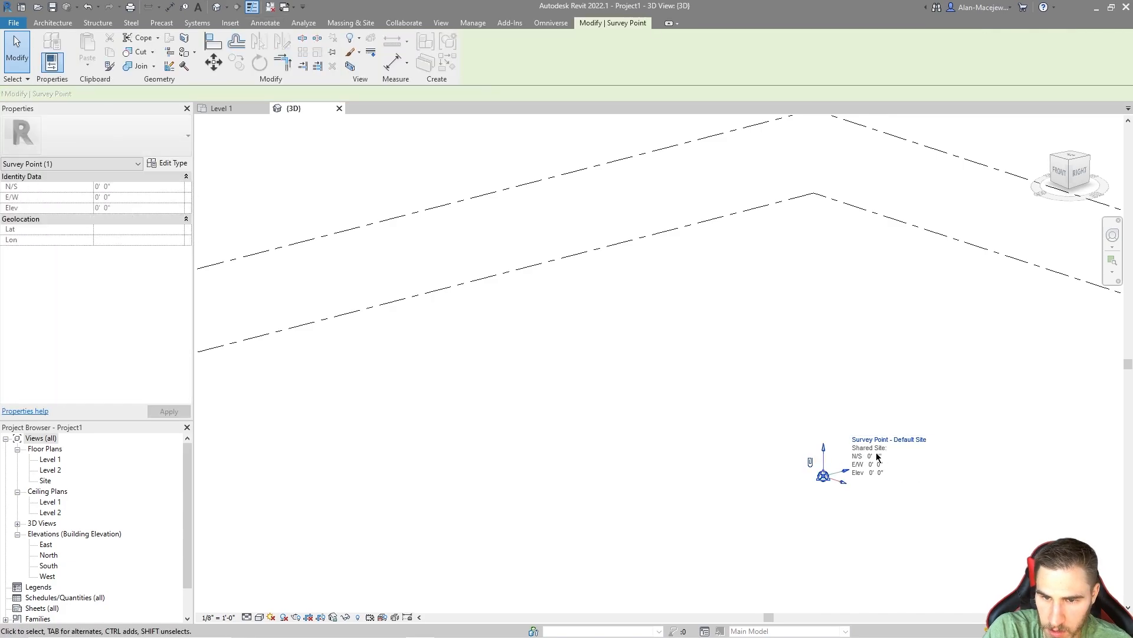
pyautogui.click(887, 493)
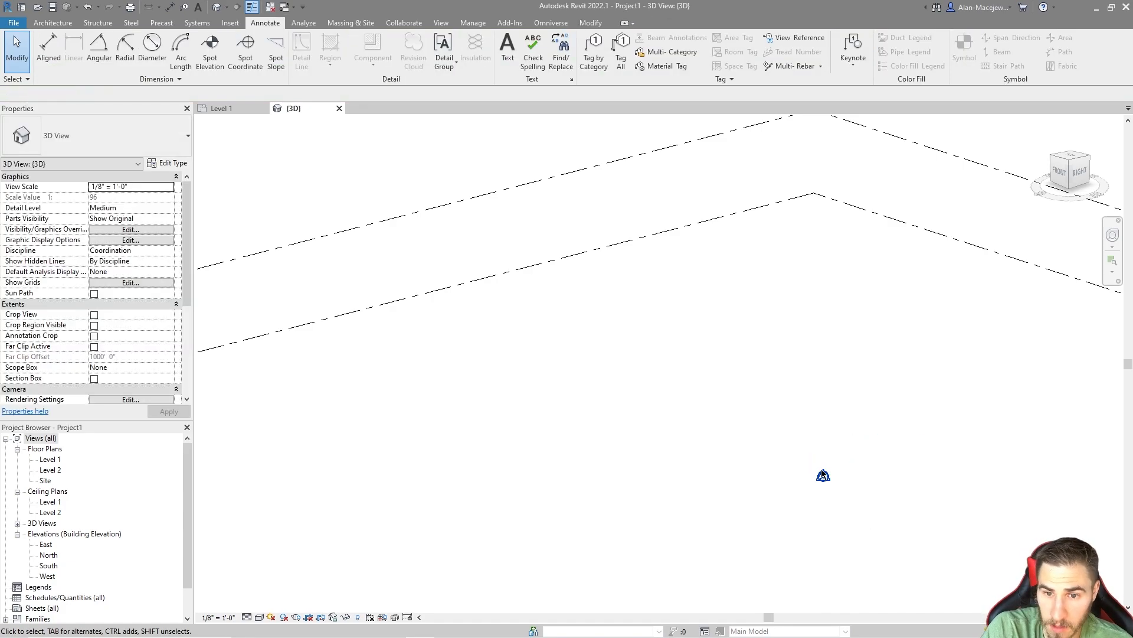
# Step: Try raising the project base point freely by about 9' 10" above the survey point, and undo the move
pyautogui.click(824, 475)
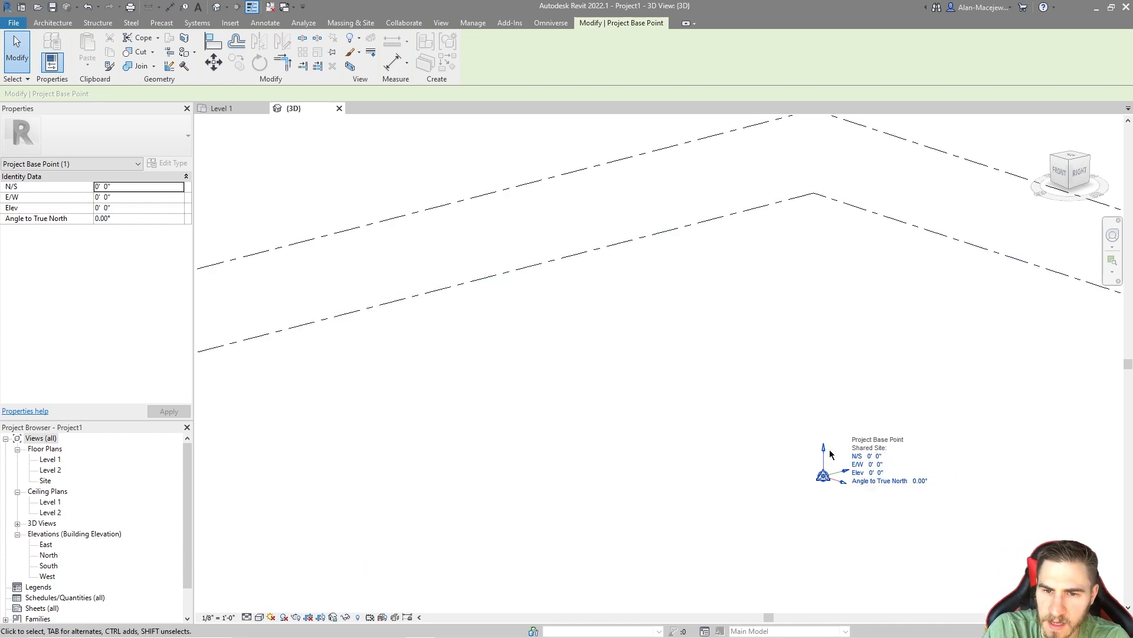
pyautogui.moveTo(824, 452); pyautogui.dragTo(825, 403)
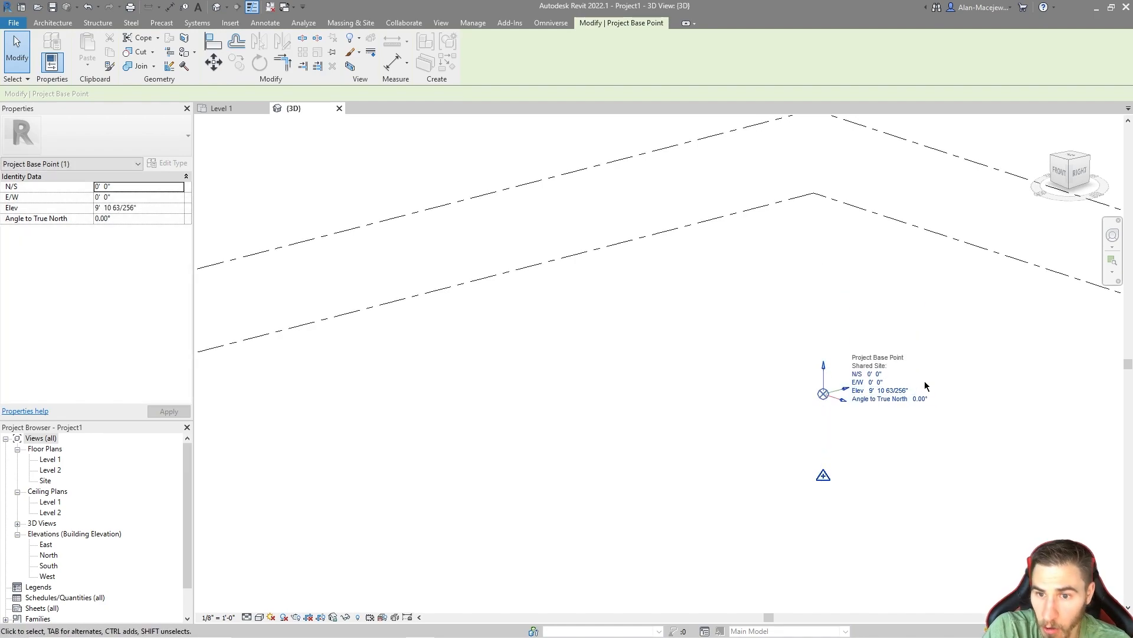
pyautogui.hotkey('ctrl', 'z')
# Step: Set the project base point's elevation to 100'
pyautogui.click(824, 476)
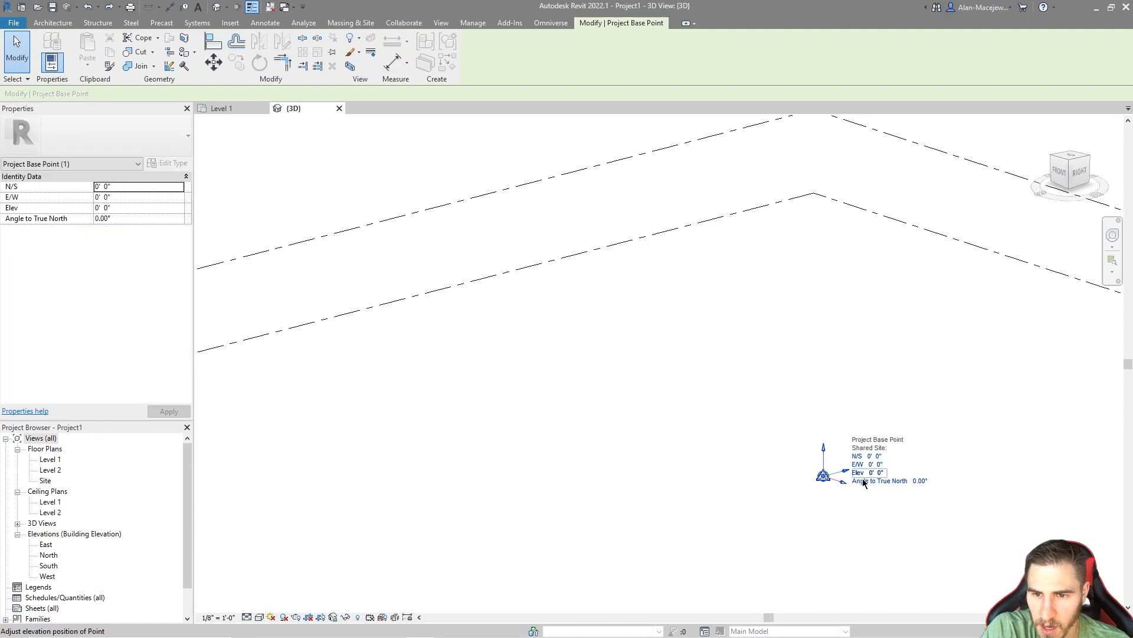
pyautogui.write('100')
pyautogui.press('Return')
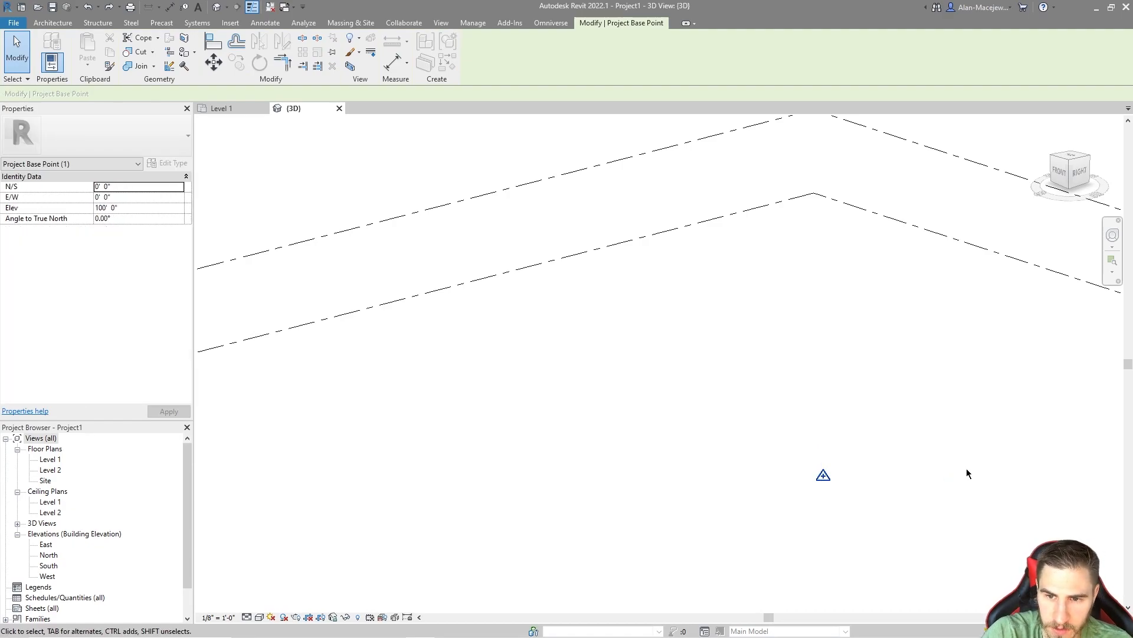
pyautogui.scroll(-5, 844, 455)
pyautogui.press('Escape')
# Step: Set Level 2's elevation to 10' and Level 1's elevation to 0'
pyautogui.scroll(8, 685, 461)
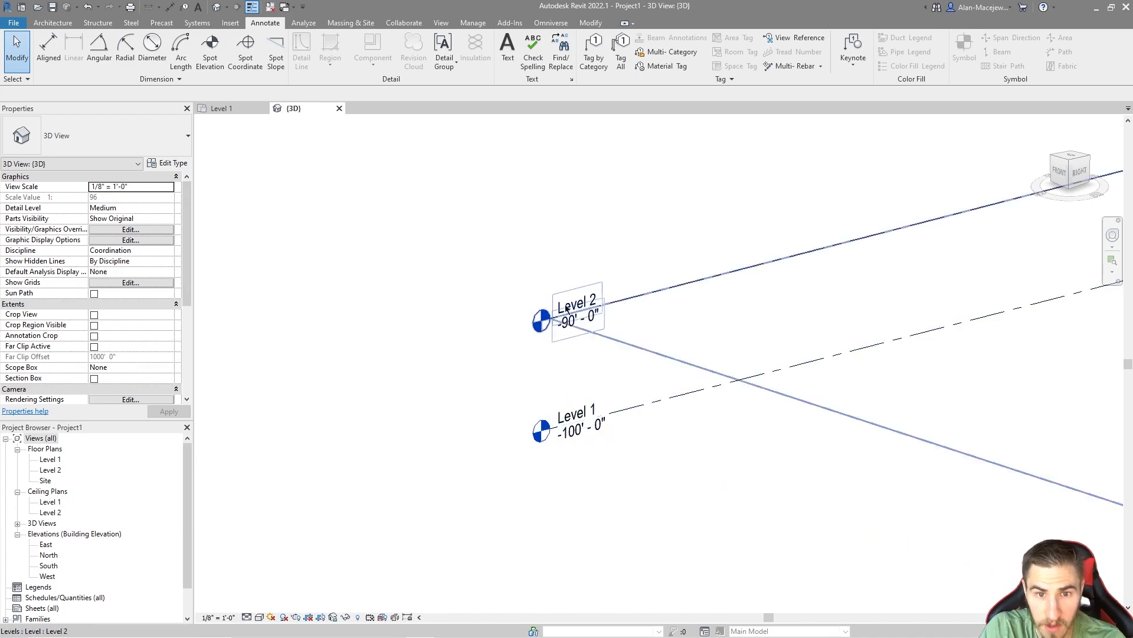
pyautogui.click(575, 324)
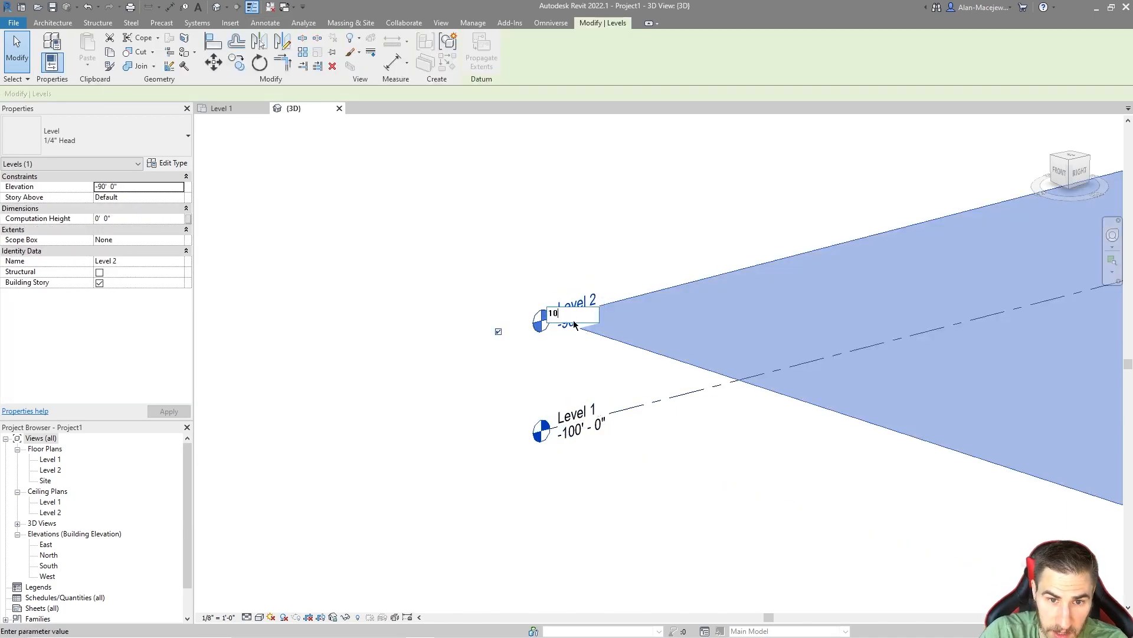
pyautogui.write('10')
pyautogui.press('Return')
pyautogui.write('0')
pyautogui.press('Return')
pyautogui.scroll(-9, 546, 412)
pyautogui.scroll(7, 559, 317)
pyautogui.scroll(4, 514, 401)
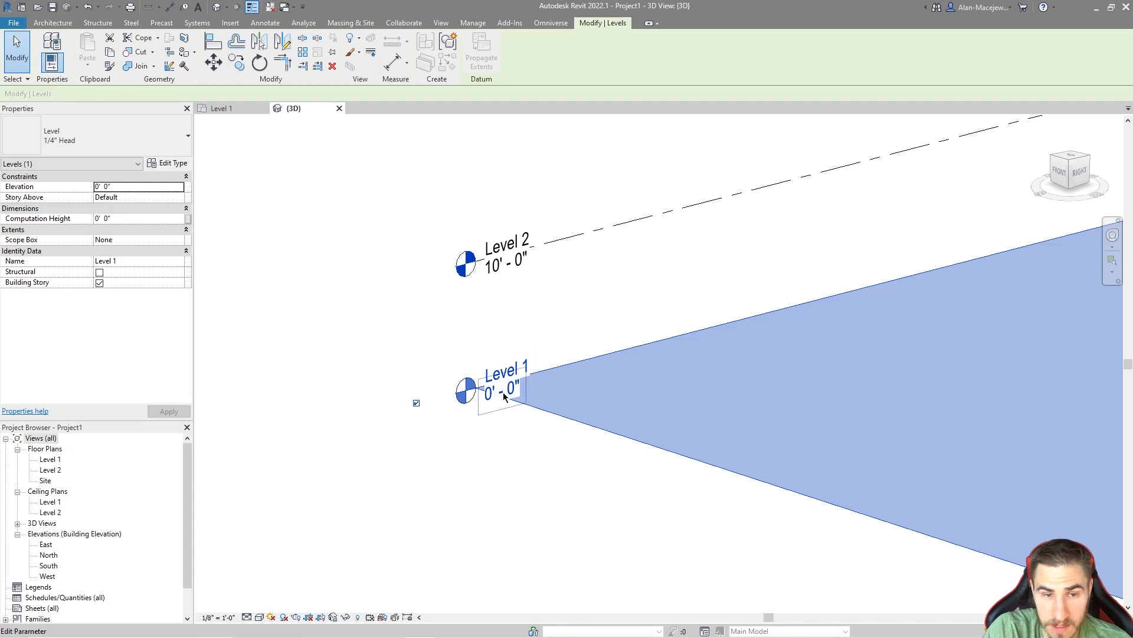
# Step: Select the survey point and the project base point in turn and compare their elevations and positions relative to the levels
pyautogui.scroll(-5, 505, 390)
pyautogui.moveTo(702, 528); pyautogui.dragTo(639, 385, button='middle')
pyautogui.scroll(-1, 635, 387)
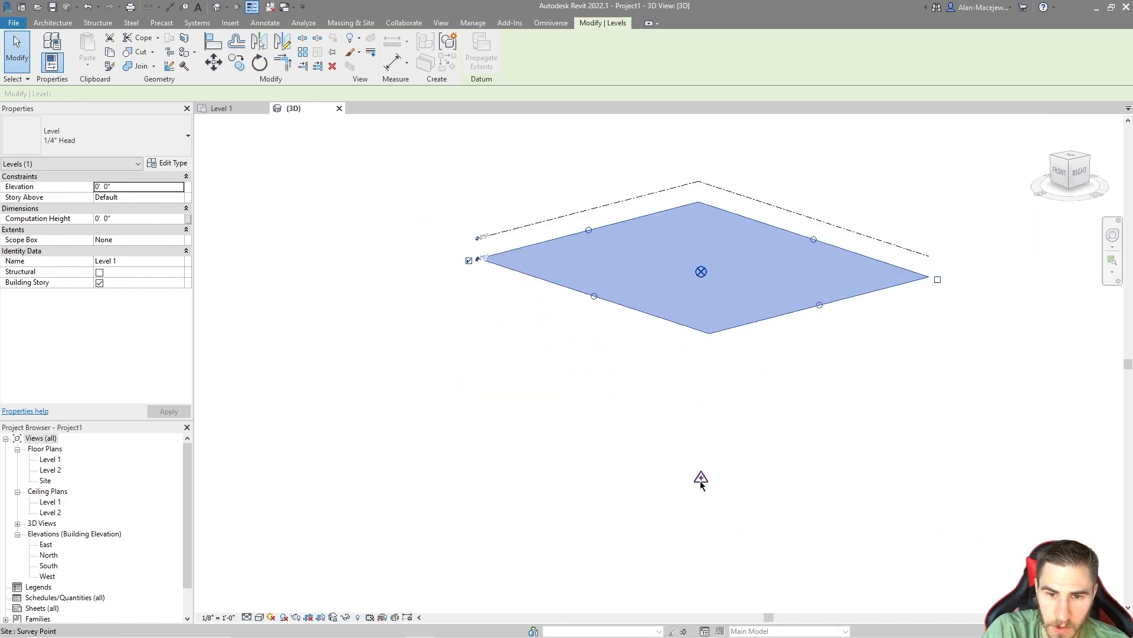
pyautogui.click(700, 483)
pyautogui.scroll(4, 729, 475)
pyautogui.click(709, 524)
pyautogui.click(636, 487)
pyautogui.scroll(-3, 678, 502)
pyautogui.click(706, 442)
pyautogui.click(702, 386)
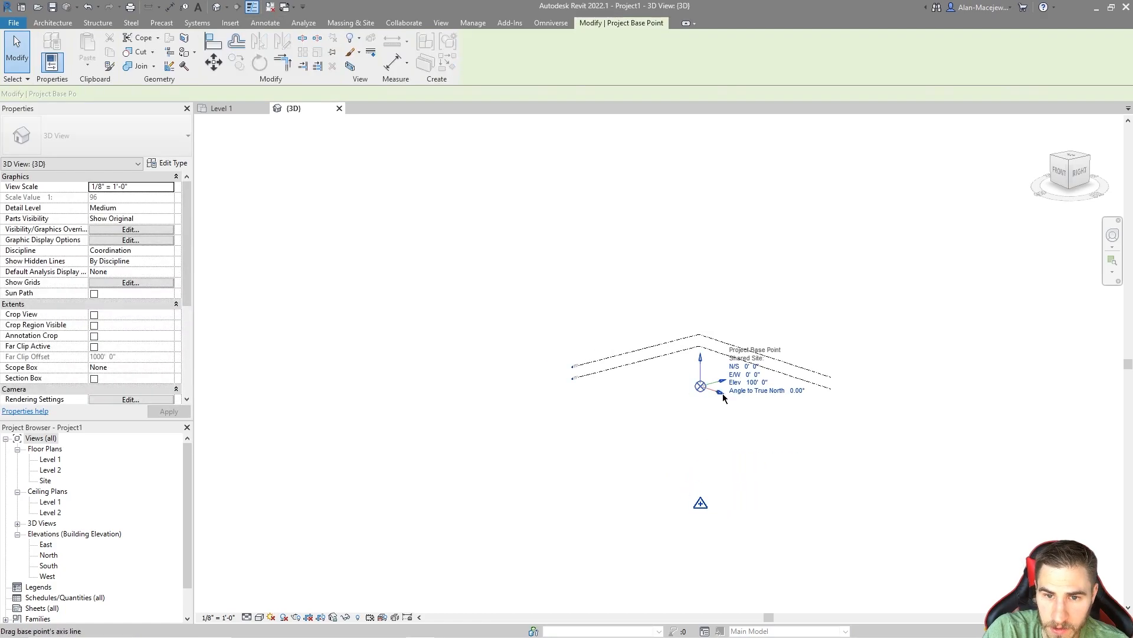
pyautogui.scroll(3, 729, 398)
pyautogui.click(553, 433)
pyautogui.scroll(-6, 745, 383)
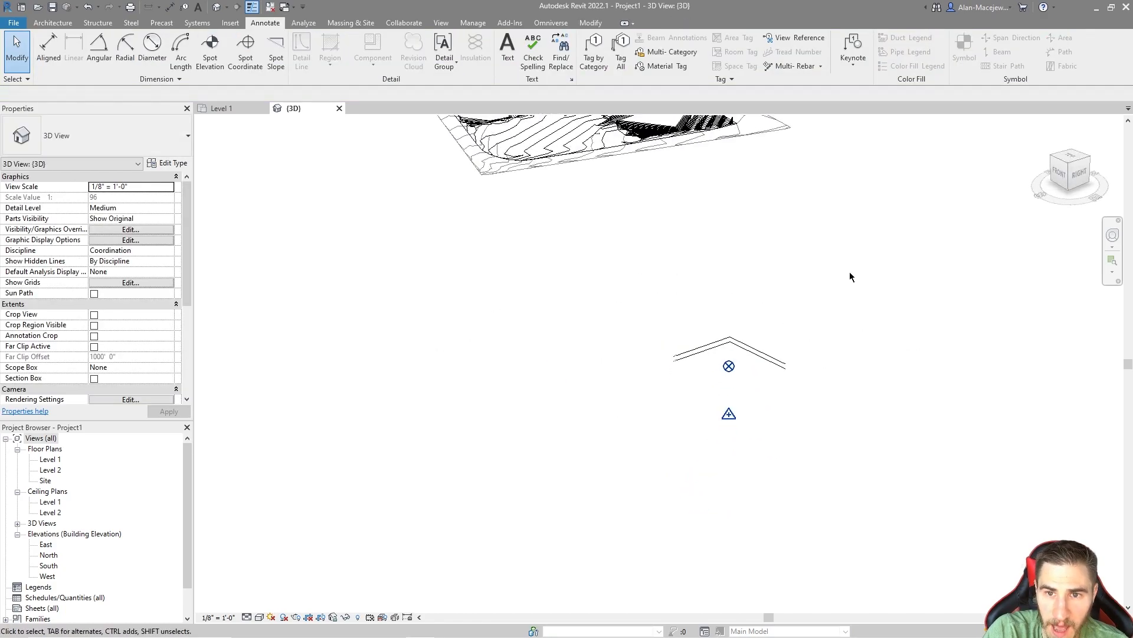
# Step: Select the spot elevation on the toposurface and compare its value and location with the project base point and levels
pyautogui.moveTo(1072, 161); pyautogui.dragTo(392, 263)
pyautogui.moveTo(392, 264); pyautogui.dragTo(473, 458, button='middle')
pyautogui.scroll(12, 649, 413)
pyautogui.click(665, 409)
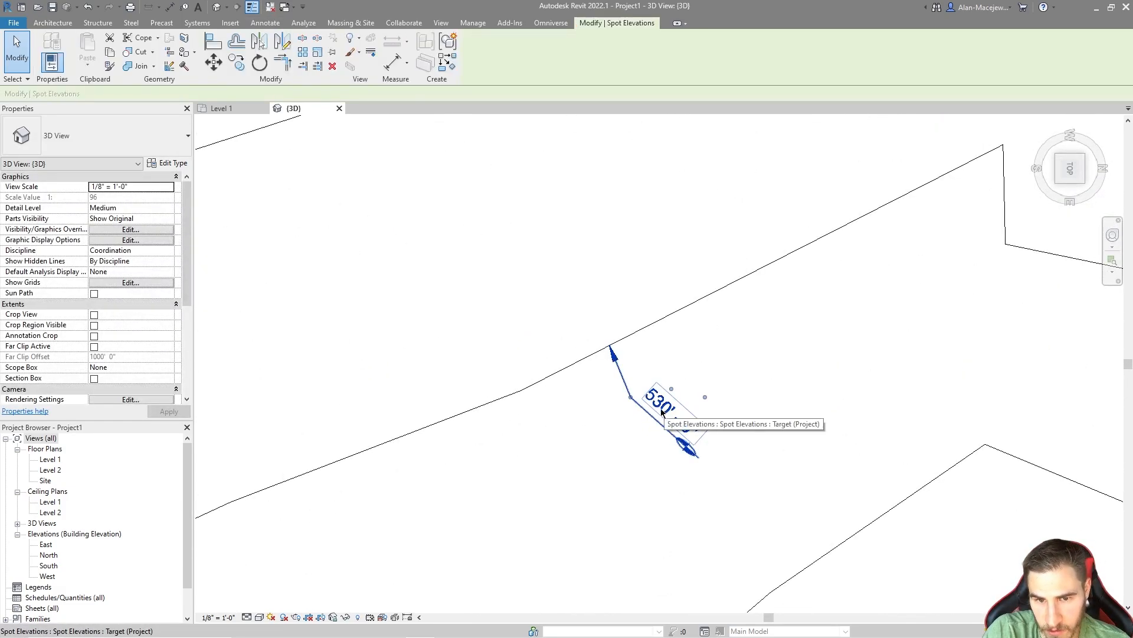
pyautogui.scroll(-7, 602, 412)
pyautogui.scroll(-5, 652, 352)
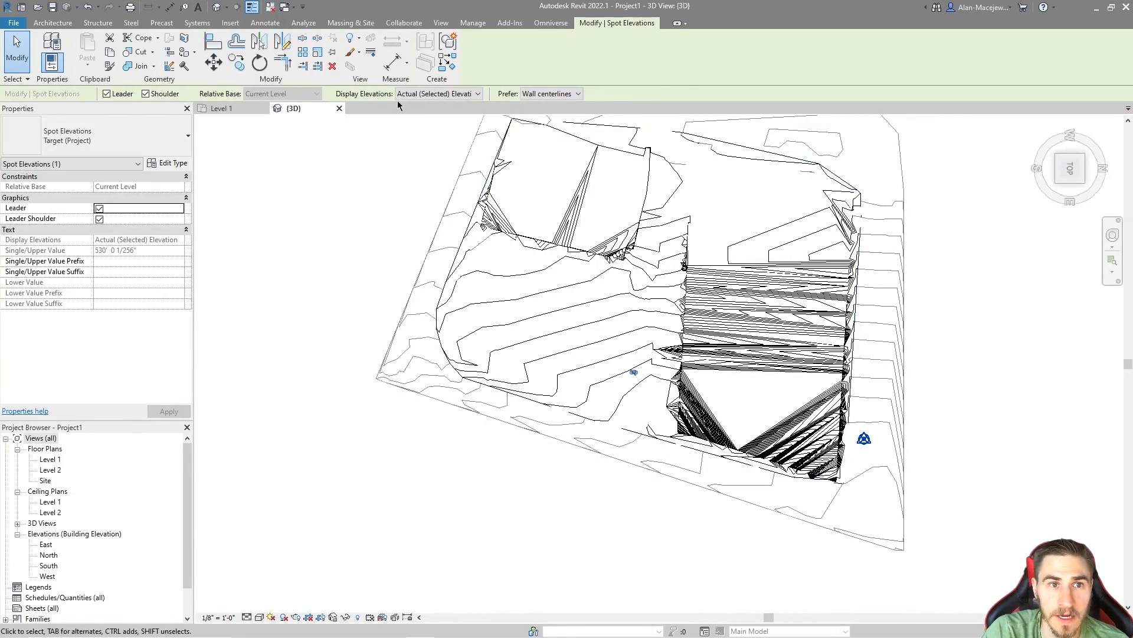
pyautogui.keyDown('shift'); pyautogui.moveTo(633, 525); pyautogui.dragTo(746, 260, button='middle'); pyautogui.keyUp('shift')
pyautogui.moveTo(665, 443); pyautogui.dragTo(630, 358, button='middle')
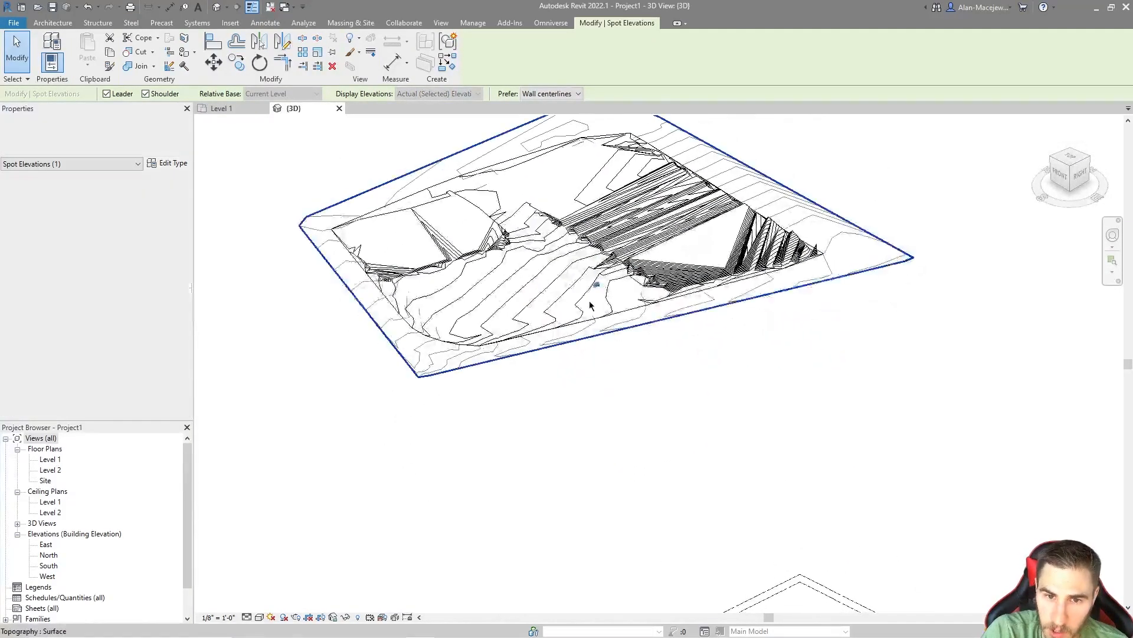
pyautogui.moveTo(685, 458); pyautogui.dragTo(621, 341, button='middle')
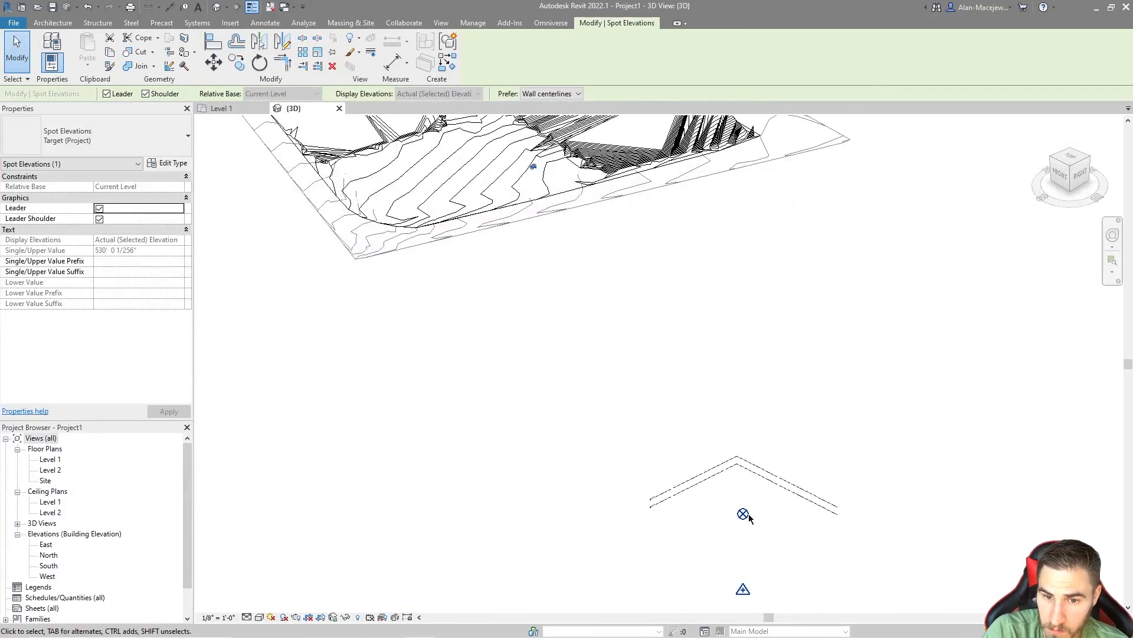
# Step: Set the project base point's elevation to 0' and check the elevation labels of Level 1 and Level 2
pyautogui.press('Escape')
pyautogui.click(743, 512)
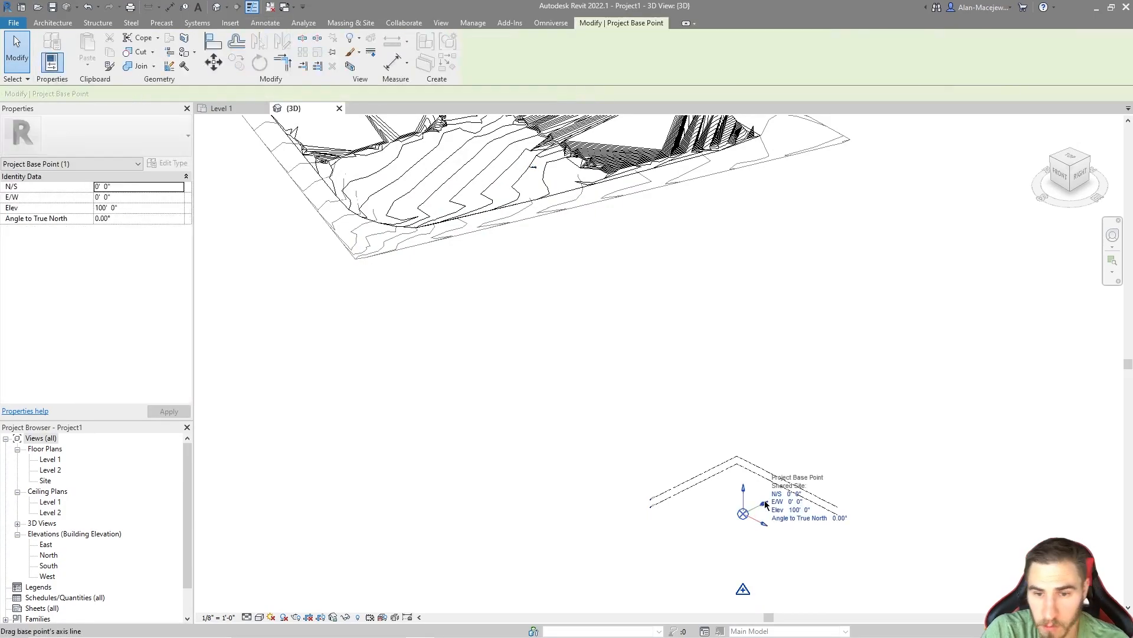
pyautogui.scroll(1, 754, 512)
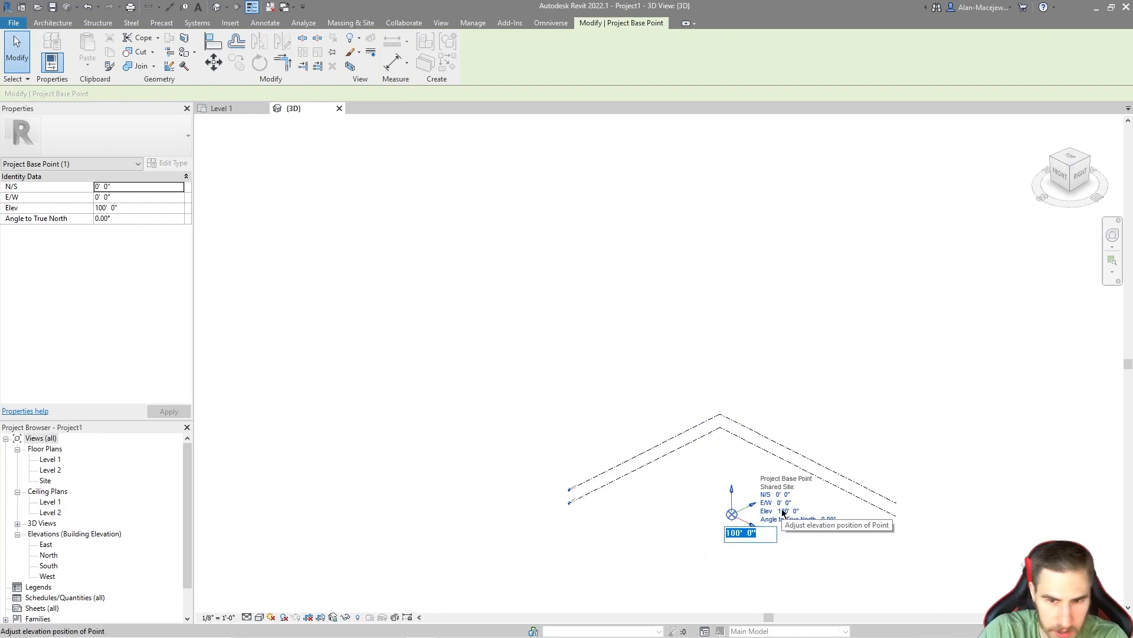
pyautogui.write('0')
pyautogui.press('Return')
pyautogui.click(645, 506)
pyautogui.scroll(3, 623, 481)
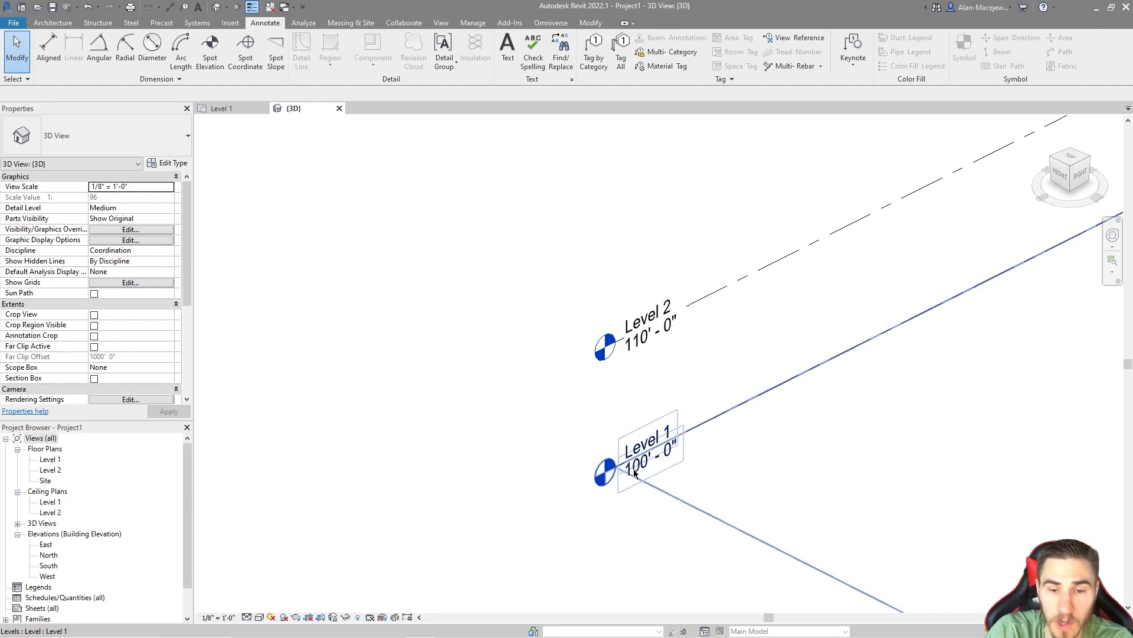
pyautogui.scroll(-6, 636, 472)
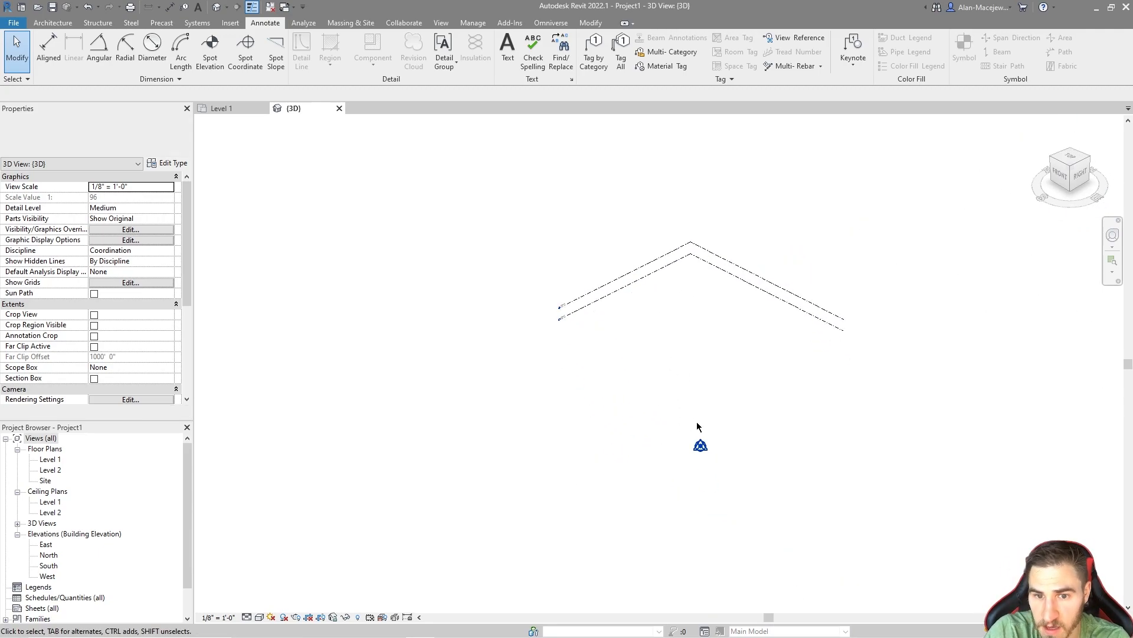
pyautogui.scroll(5, 685, 437)
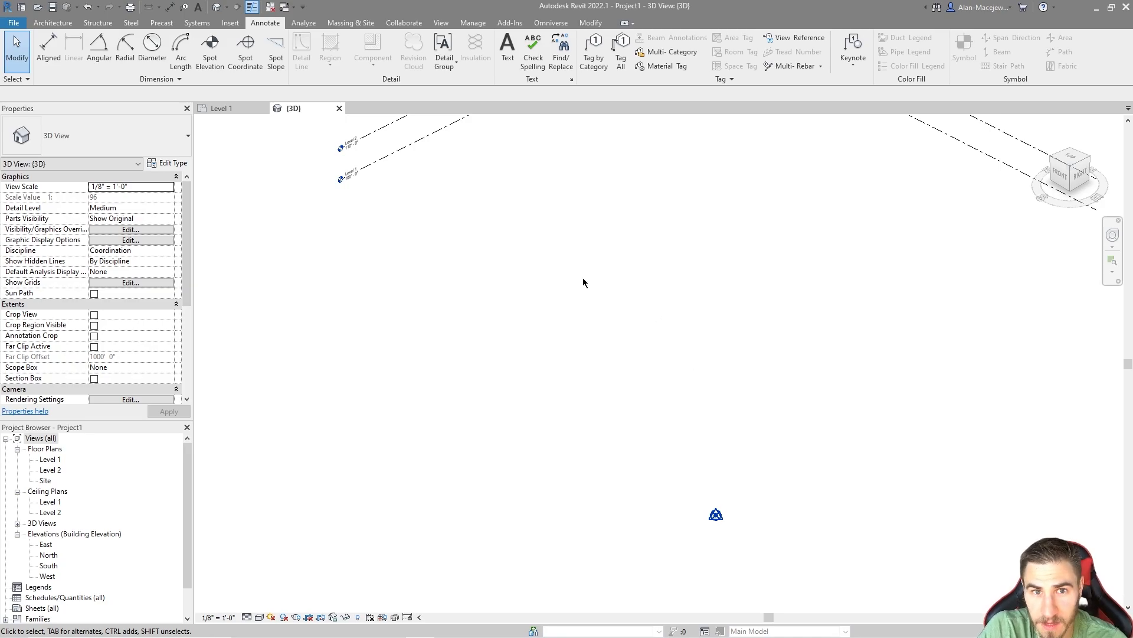
pyautogui.click(356, 25)
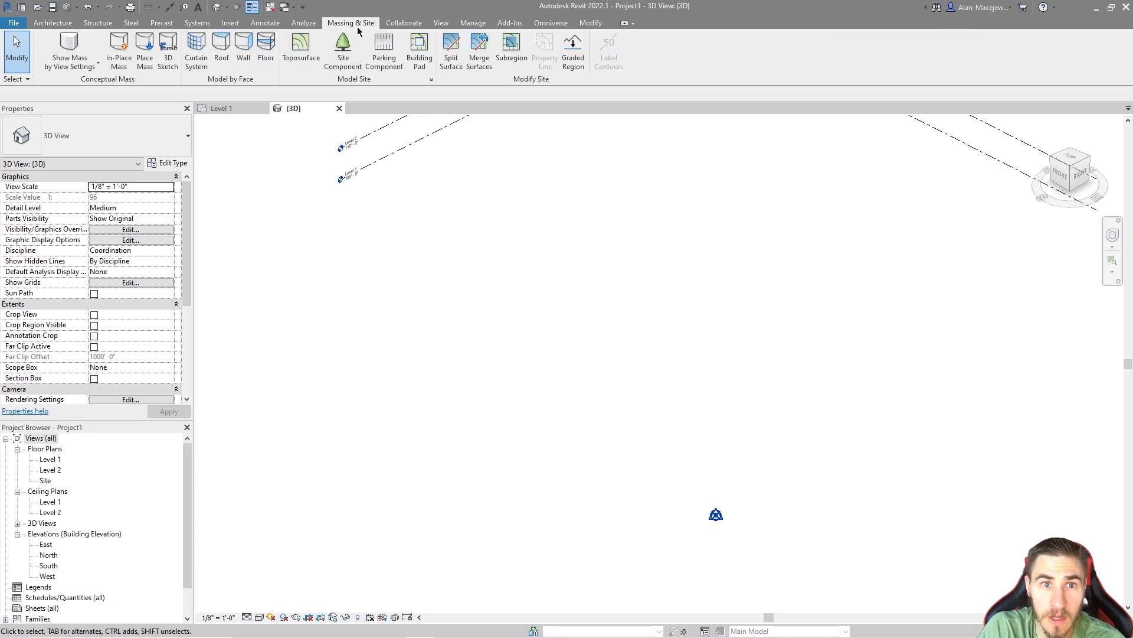
pyautogui.click(470, 24)
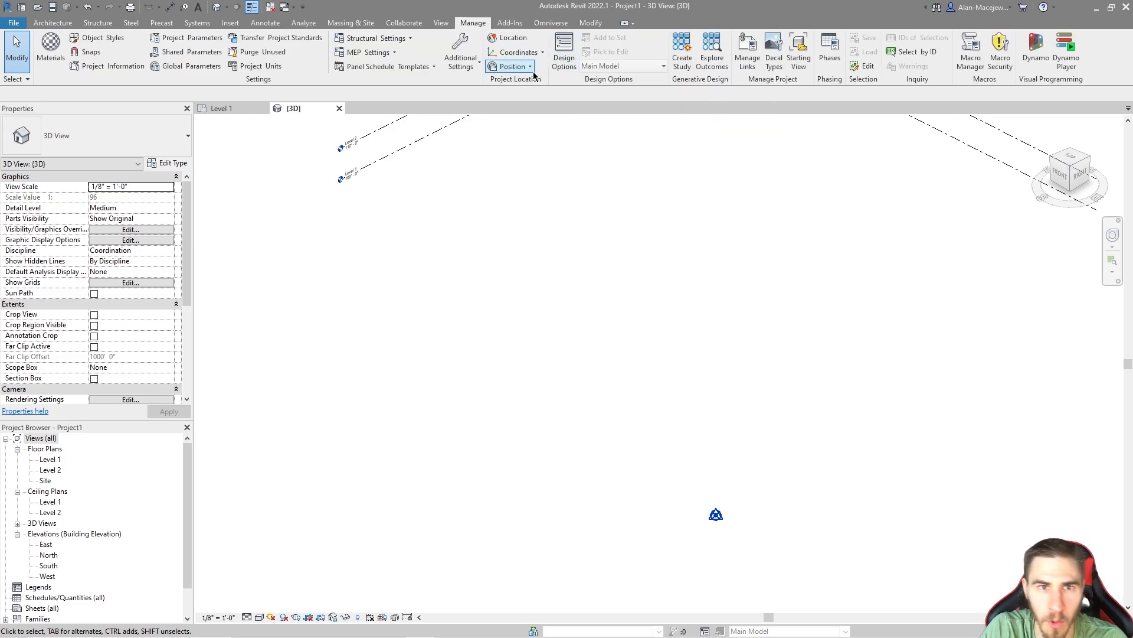
pyautogui.click(539, 54)
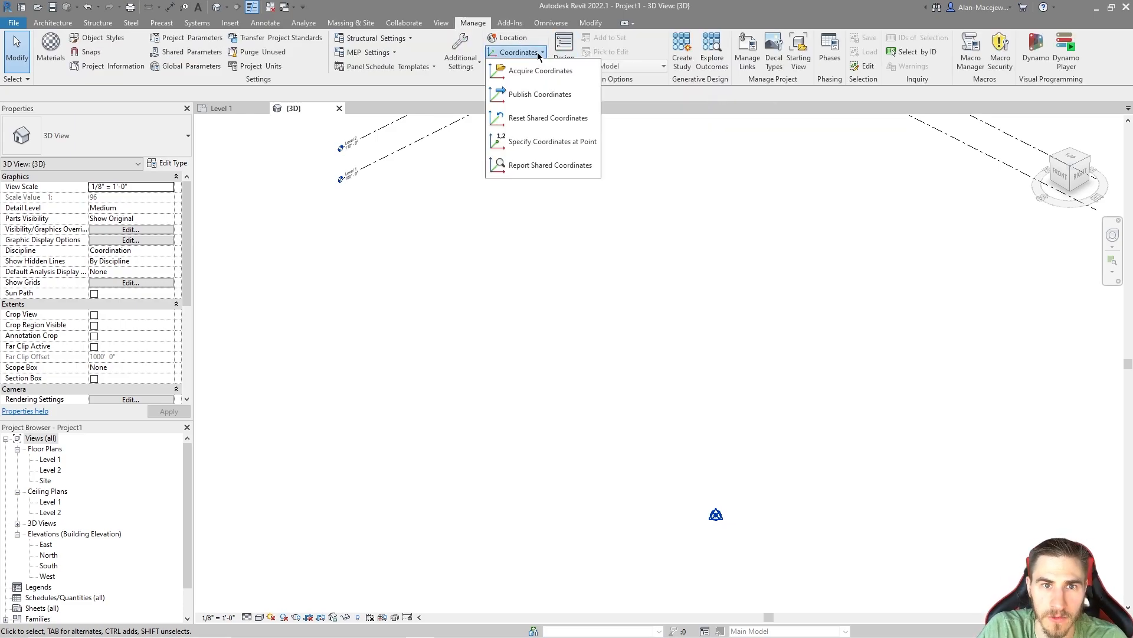
pyautogui.click(511, 67)
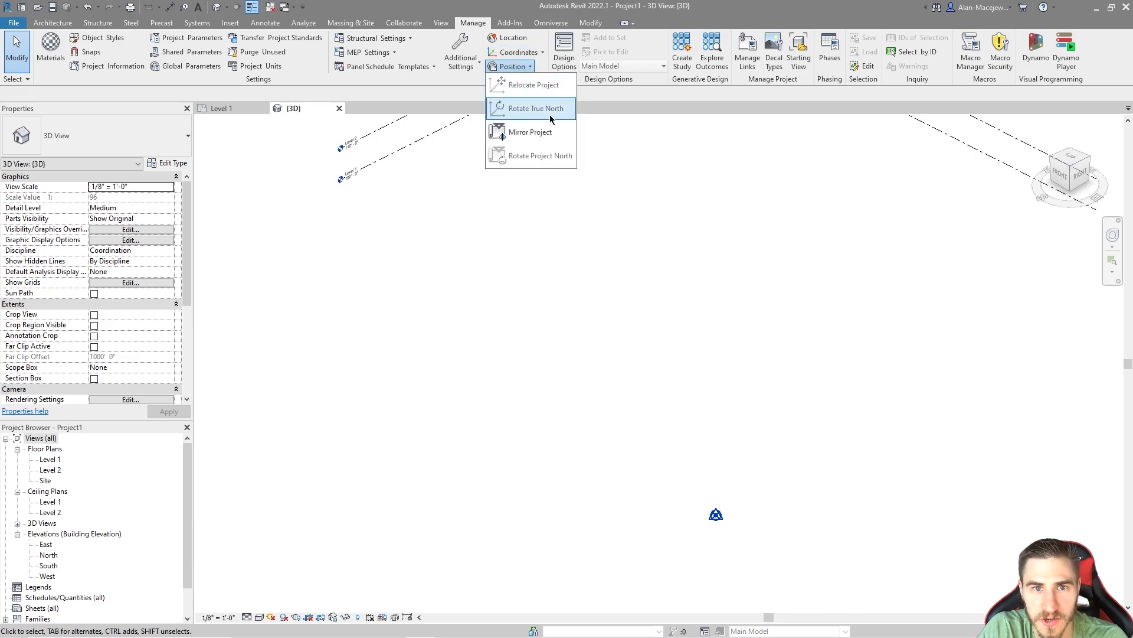
pyautogui.click(683, 301)
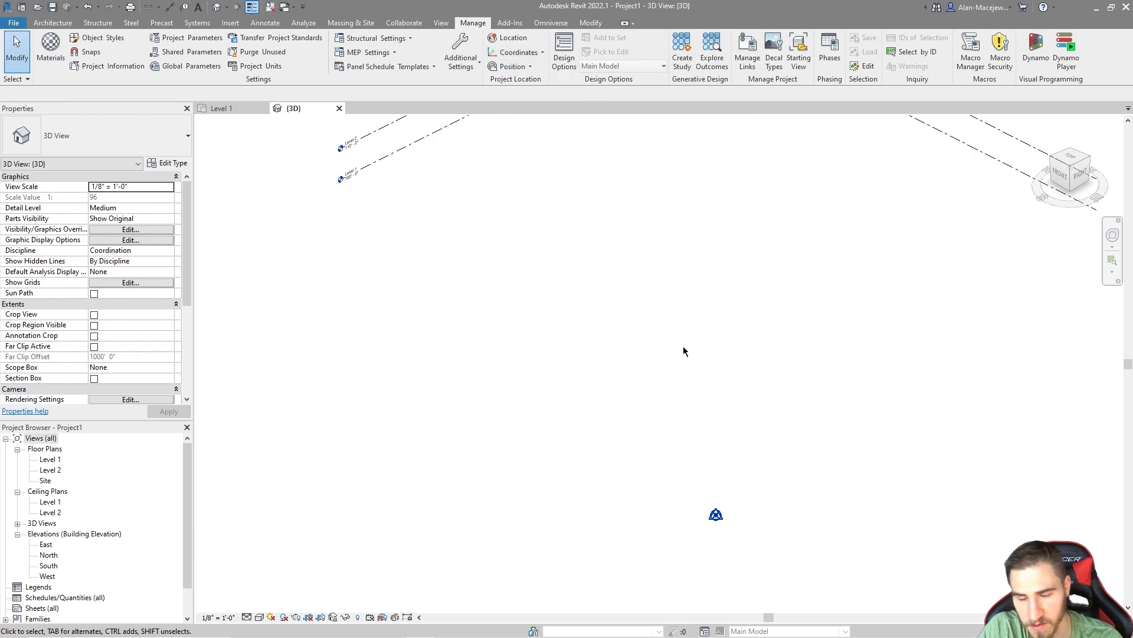
# Step: Check the project base point's elevation against the level labels and the spot elevation on the toposurface
pyautogui.click(716, 520)
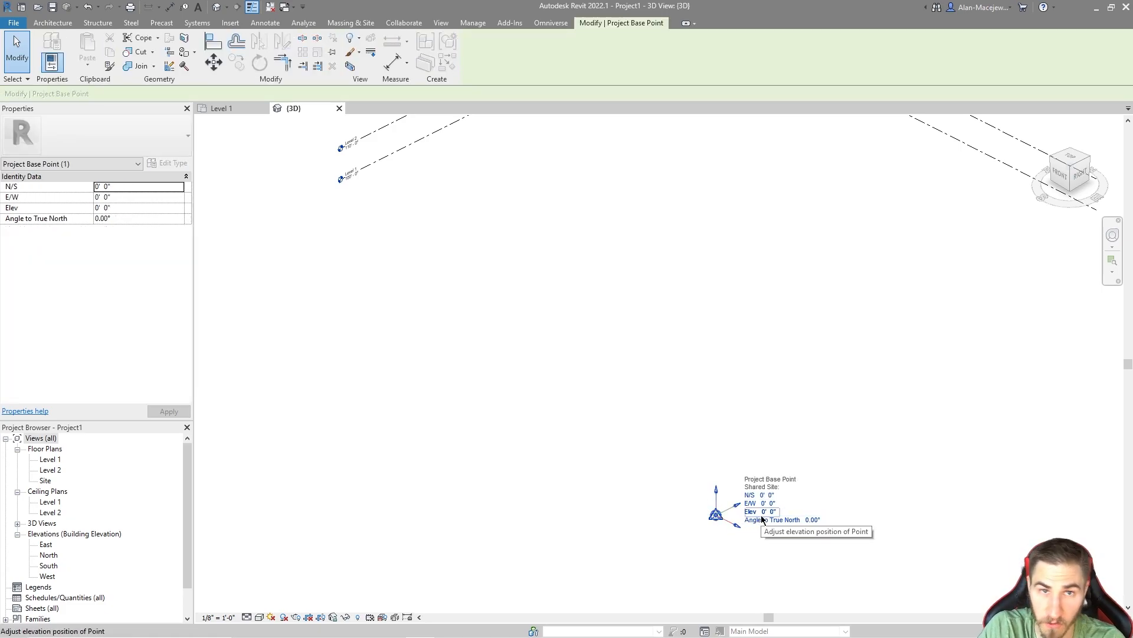
pyautogui.click(651, 536)
pyautogui.scroll(-3, 623, 477)
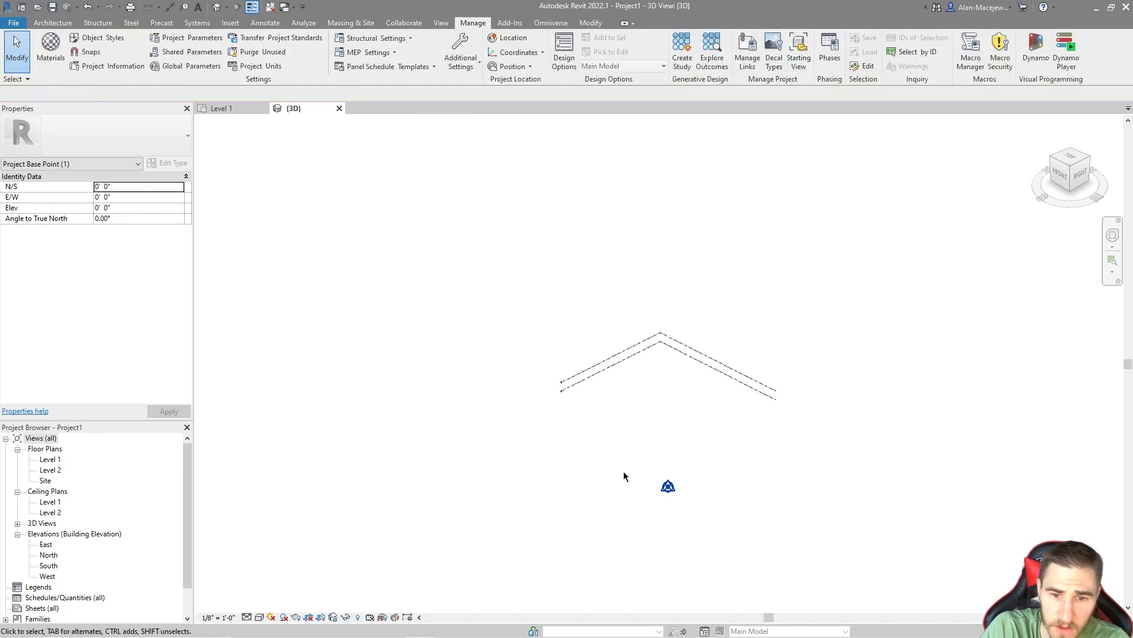
pyautogui.scroll(6, 609, 436)
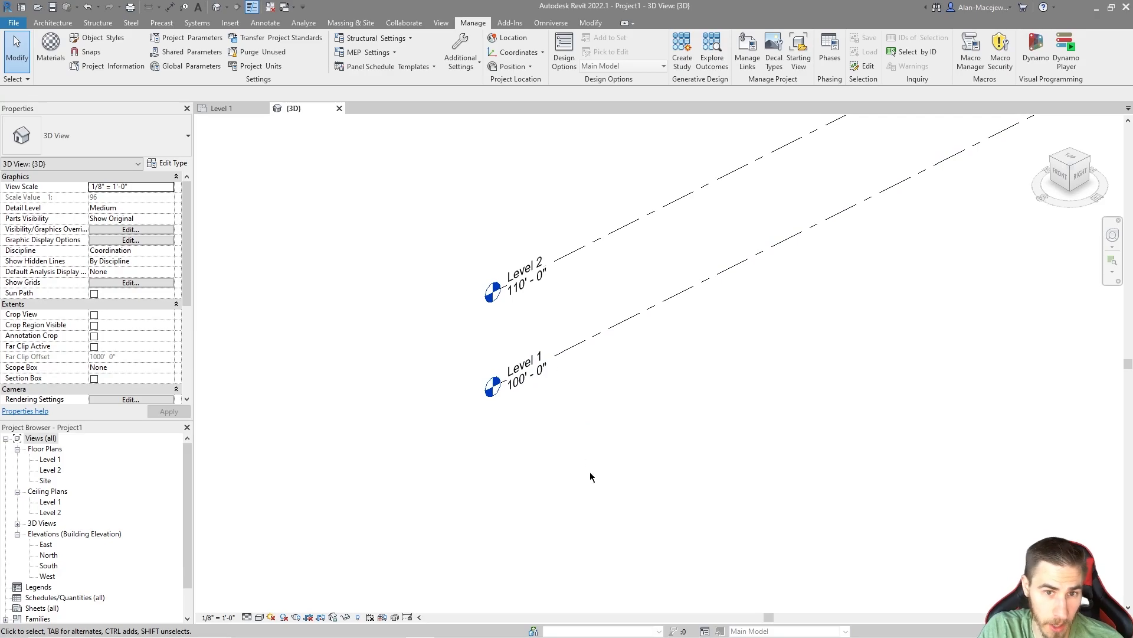
pyautogui.scroll(-5, 585, 470)
pyautogui.moveTo(561, 313); pyautogui.dragTo(696, 576, button='middle')
pyautogui.scroll(-2, 592, 377)
pyautogui.moveTo(592, 376); pyautogui.dragTo(696, 479, button='middle')
pyautogui.scroll(3, 609, 306)
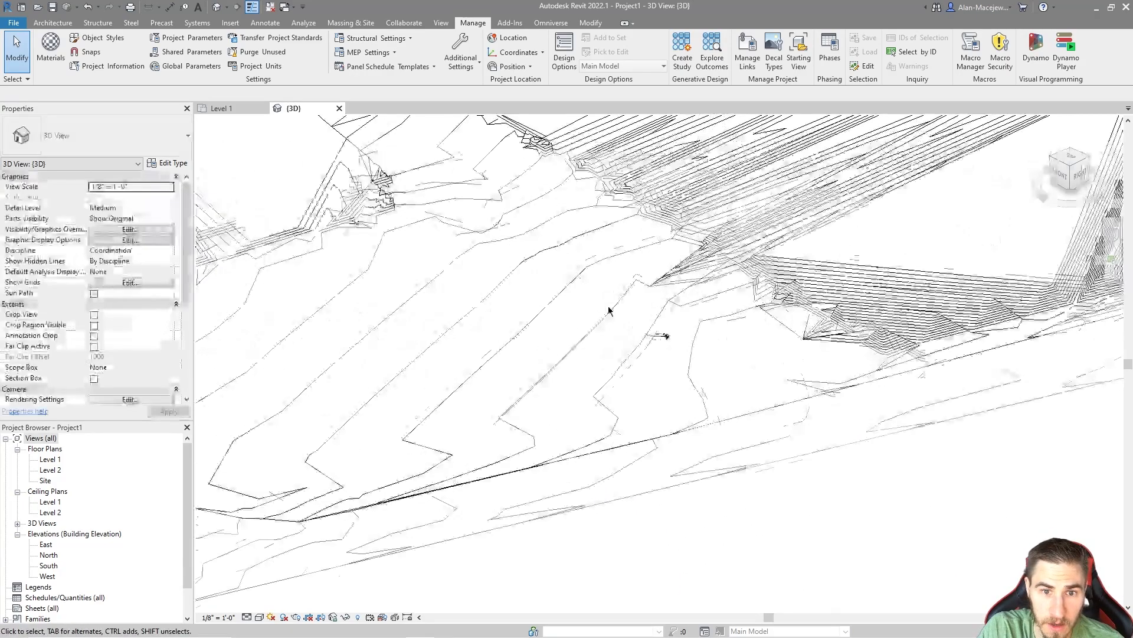
pyautogui.scroll(5, 639, 326)
pyautogui.scroll(-9, 784, 388)
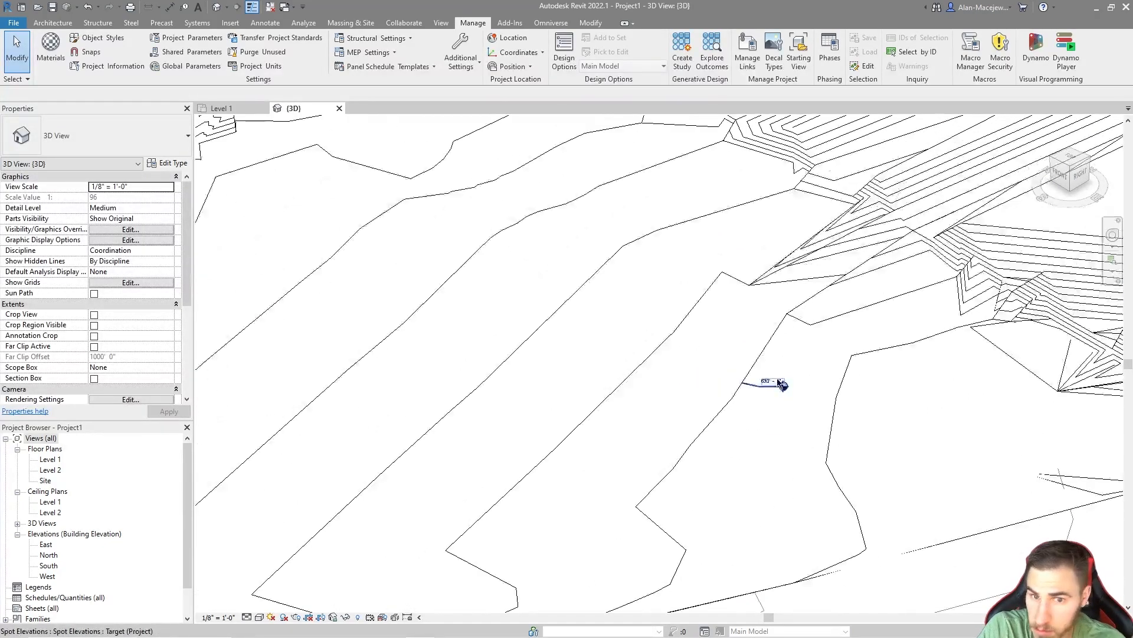
# Step: Move both toposurfaces straight down 530' in the front view
pyautogui.moveTo(600, 525); pyautogui.dragTo(548, 383)
pyautogui.click(1062, 175)
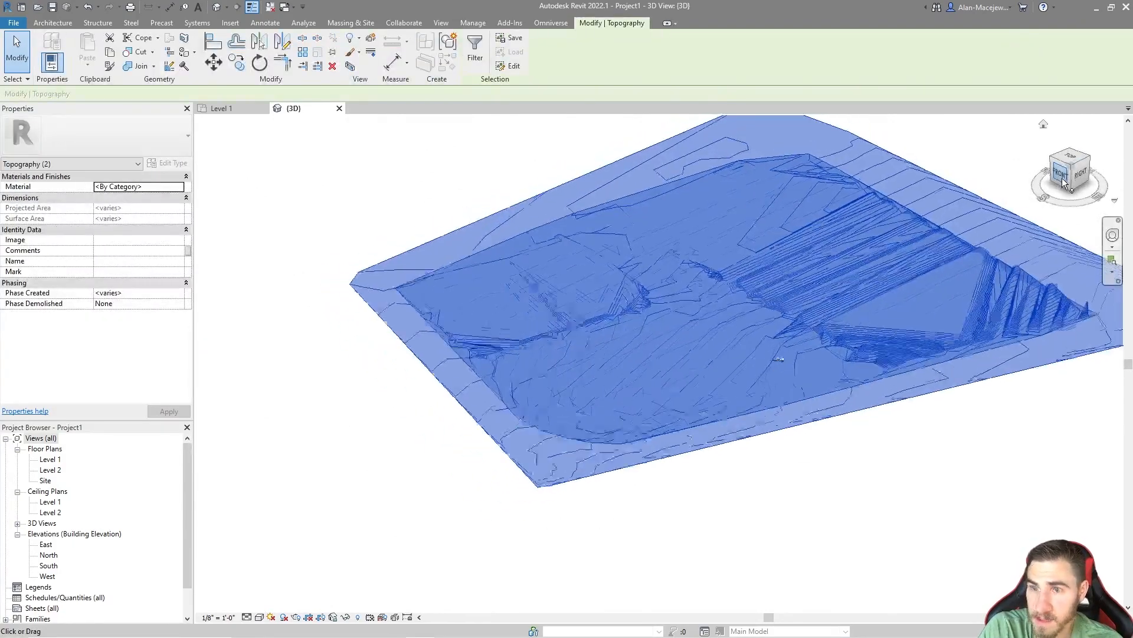
pyautogui.press('m')
pyautogui.press('v')
pyautogui.click(706, 200)
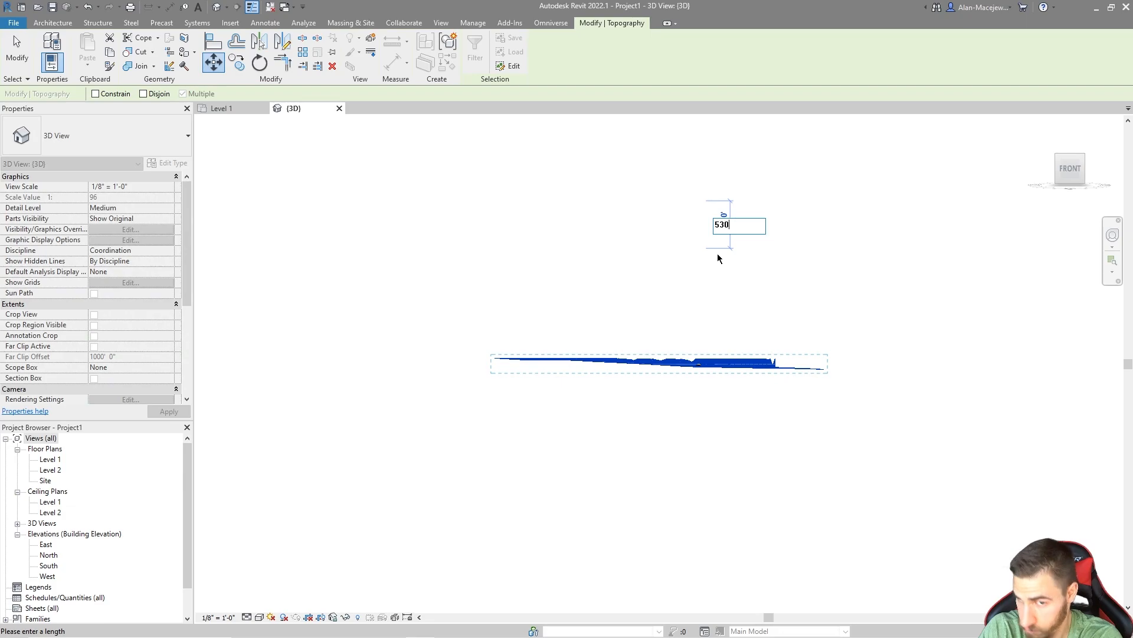
pyautogui.press('Return')
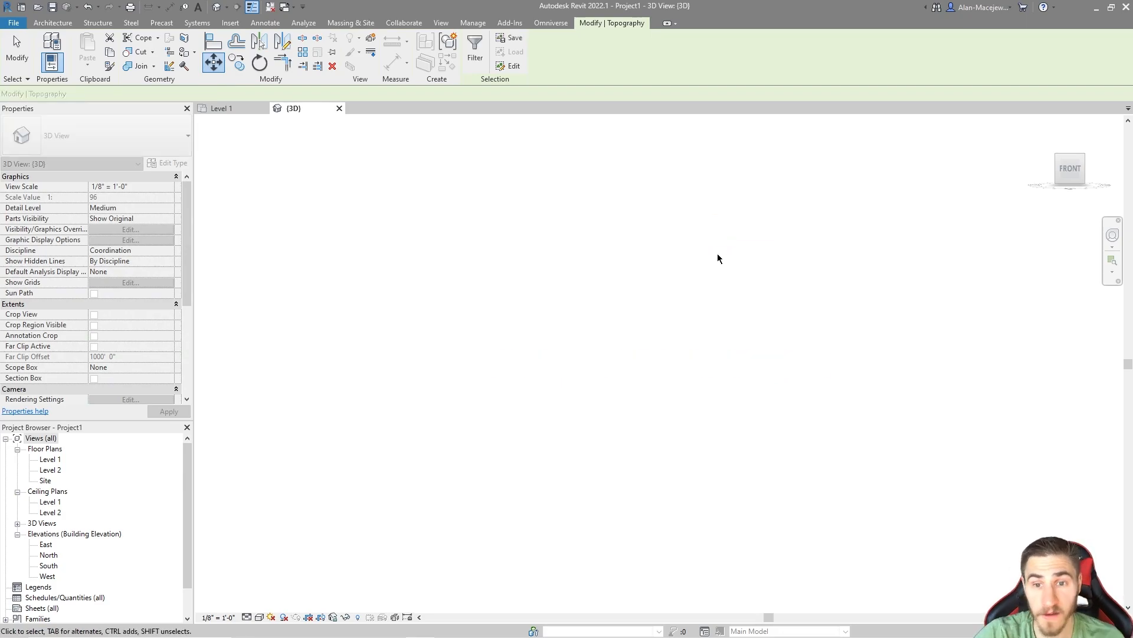
pyautogui.click(812, 350)
# Step: Check the spot elevation on the lowered toposurface and examine where the terrain sits relative to the levels and base point
pyautogui.keyDown('shift'); pyautogui.moveTo(812, 350); pyautogui.dragTo(665, 435, button='middle'); pyautogui.keyUp('shift')
pyautogui.scroll(-3, 732, 511)
pyautogui.scroll(15, 702, 493)
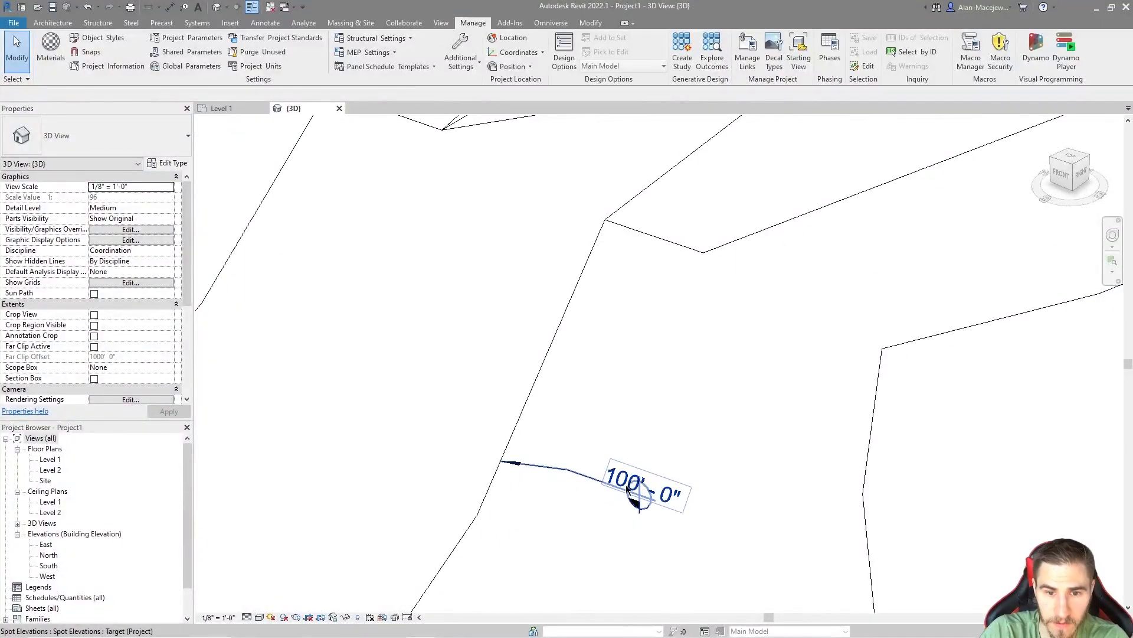
pyautogui.scroll(-5, 665, 334)
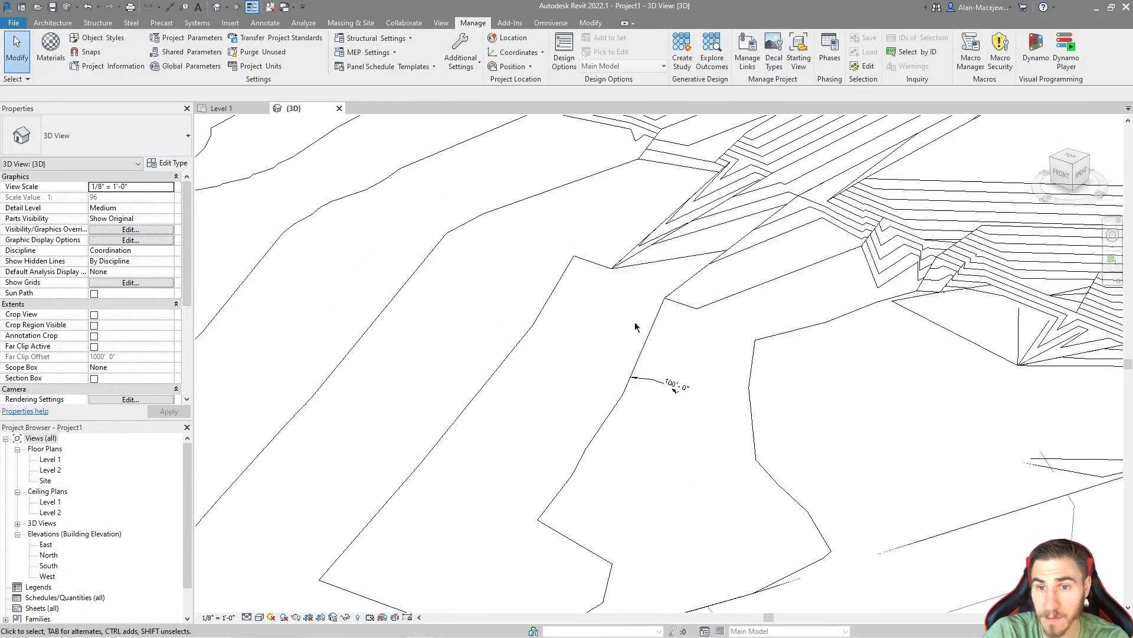
pyautogui.scroll(-5, 746, 364)
pyautogui.moveTo(668, 372); pyautogui.dragTo(546, 404, button='middle')
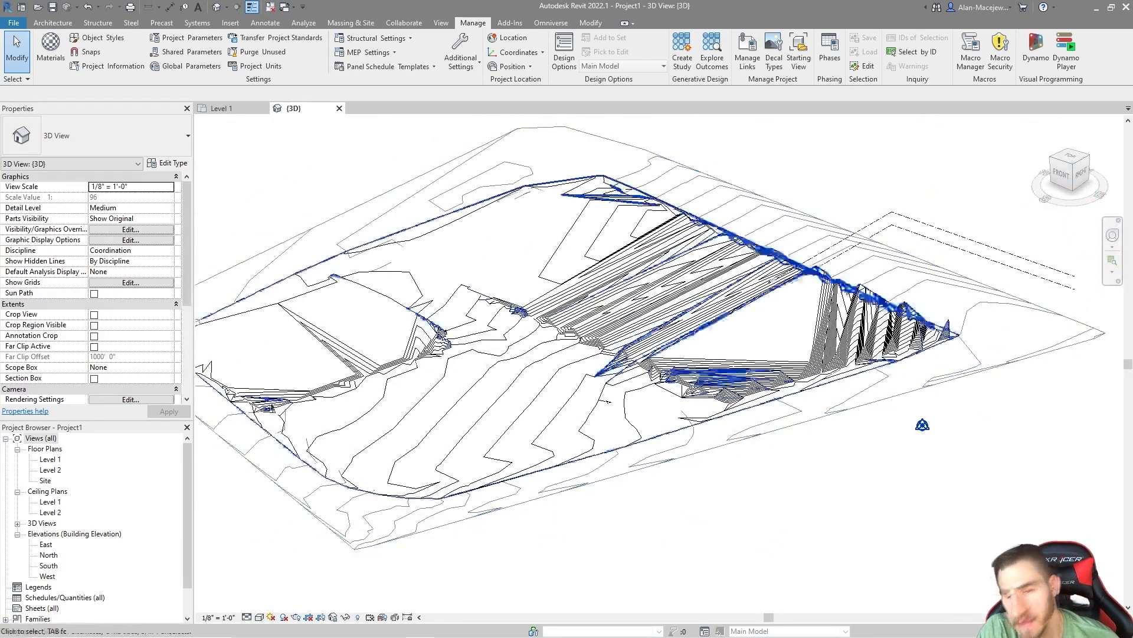
pyautogui.moveTo(1069, 170); pyautogui.dragTo(890, 362)
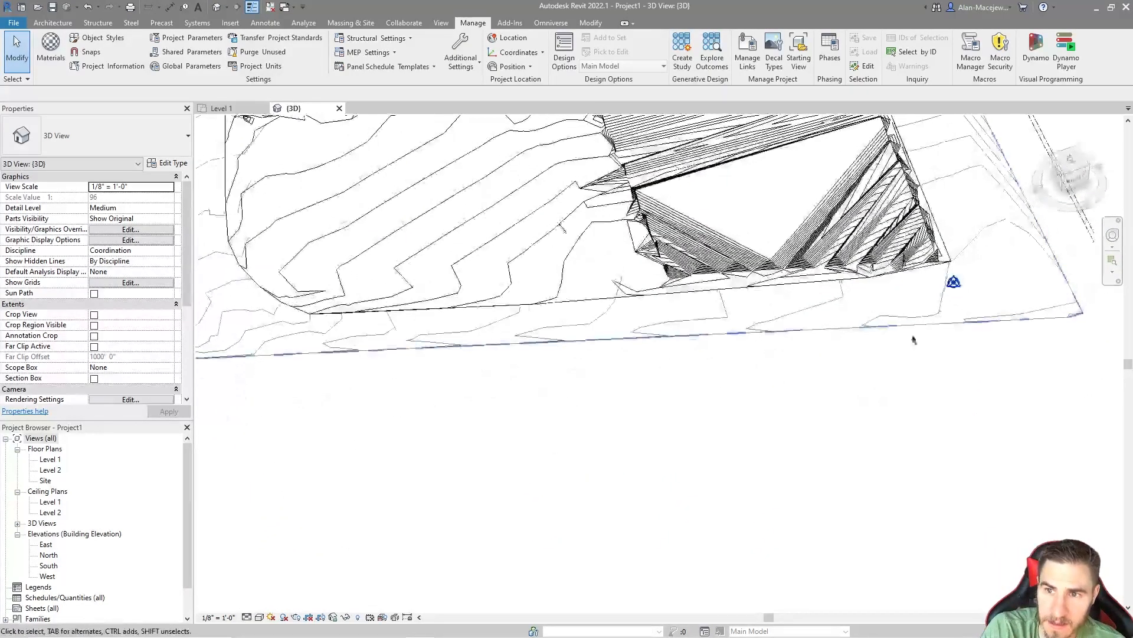
pyautogui.moveTo(1072, 171); pyautogui.dragTo(660, 239)
pyautogui.moveTo(773, 256); pyautogui.dragTo(811, 471, button='middle')
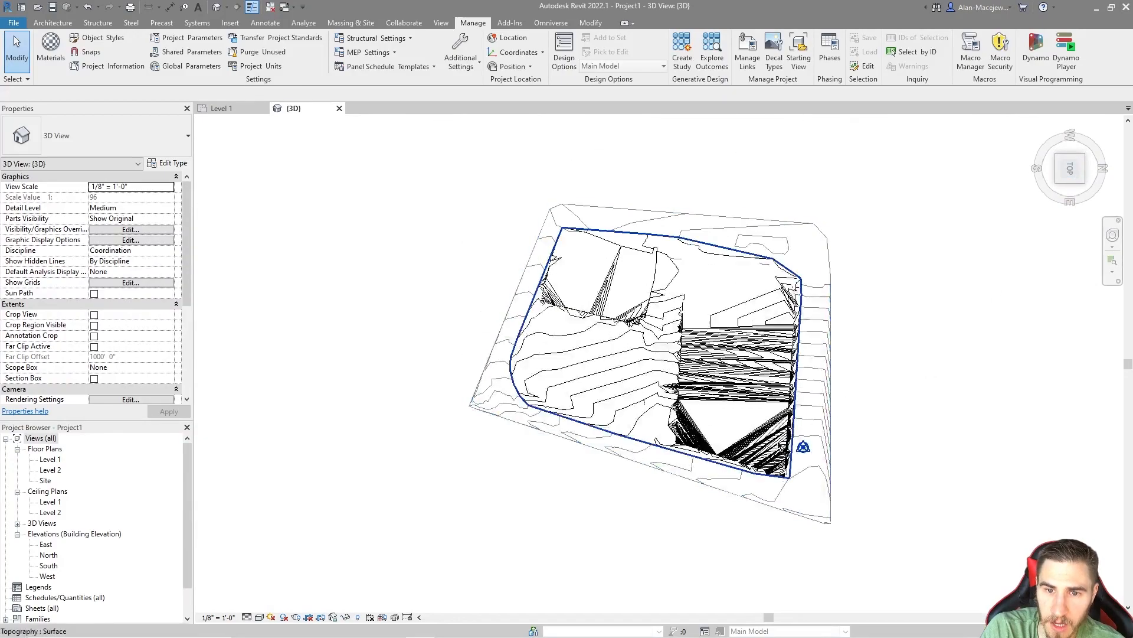
# Step: Reveal the hidden elements, unhide the imported Topography_Edited.dwg in the 3D view, and leave the reveal mode
pyautogui.click(358, 617)
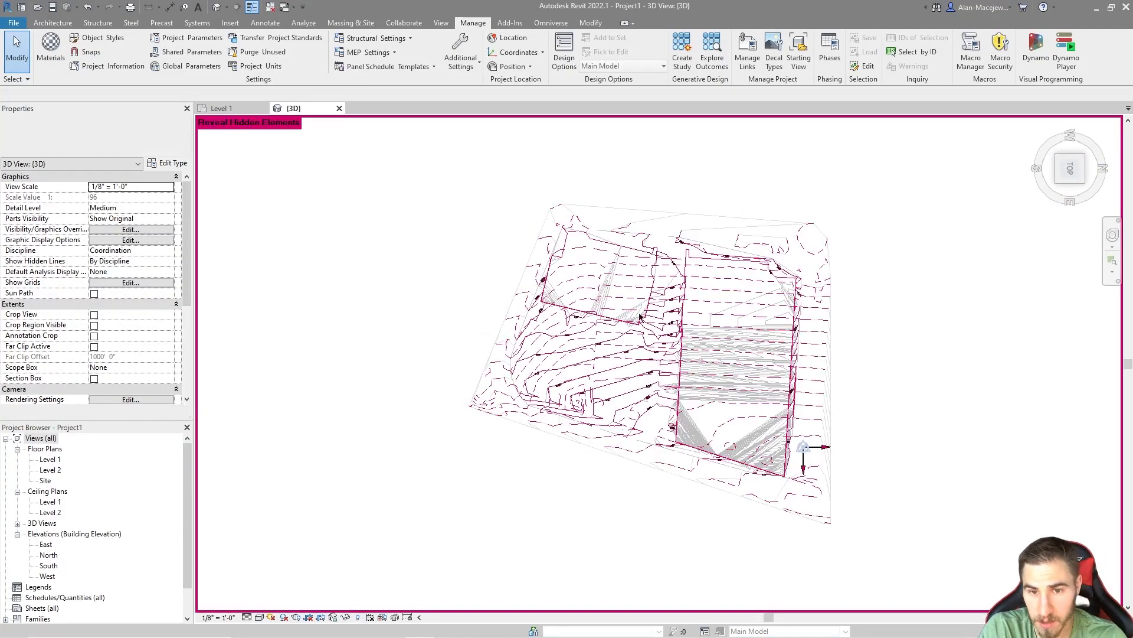
pyautogui.scroll(-3, 543, 507)
pyautogui.scroll(4, 634, 487)
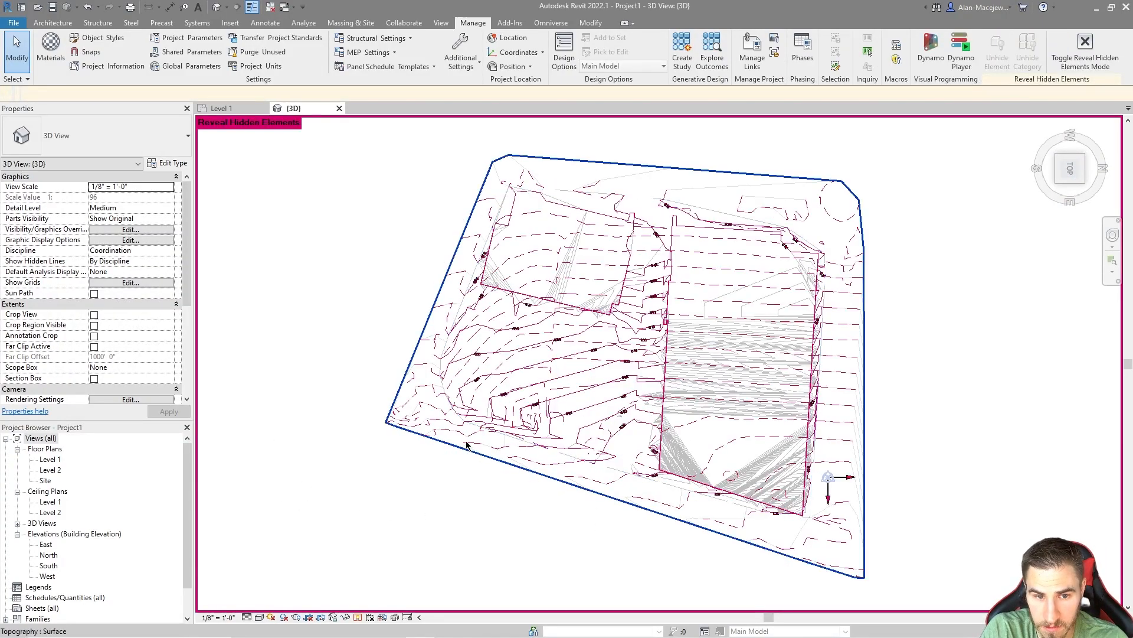
pyautogui.click(415, 427)
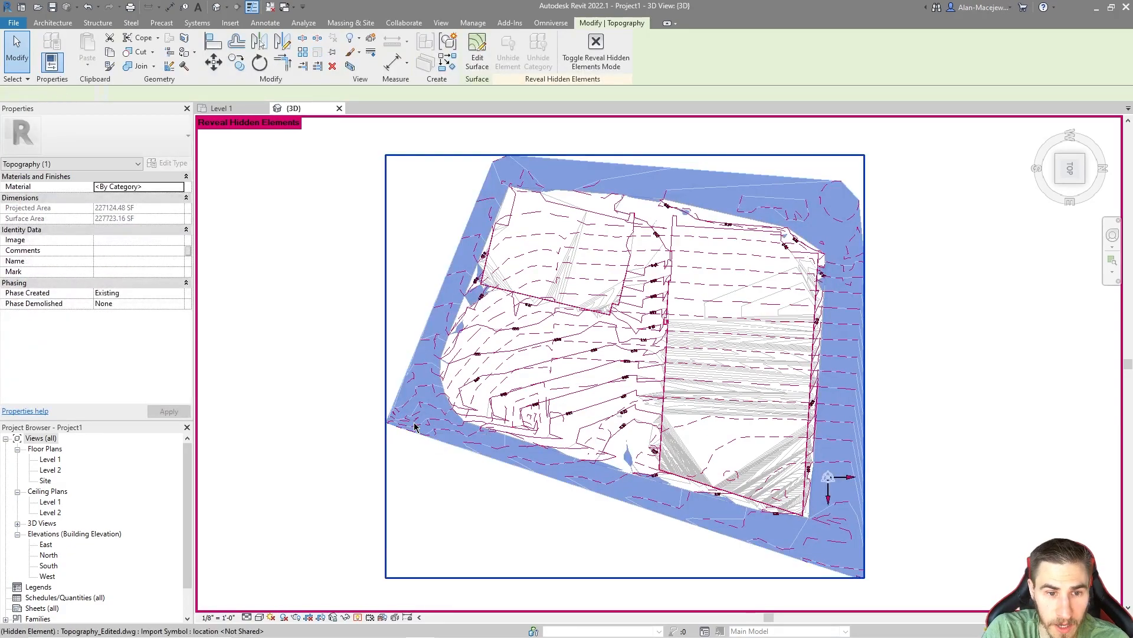
pyautogui.click(570, 64)
pyautogui.moveTo(471, 274); pyautogui.dragTo(476, 271, button='middle')
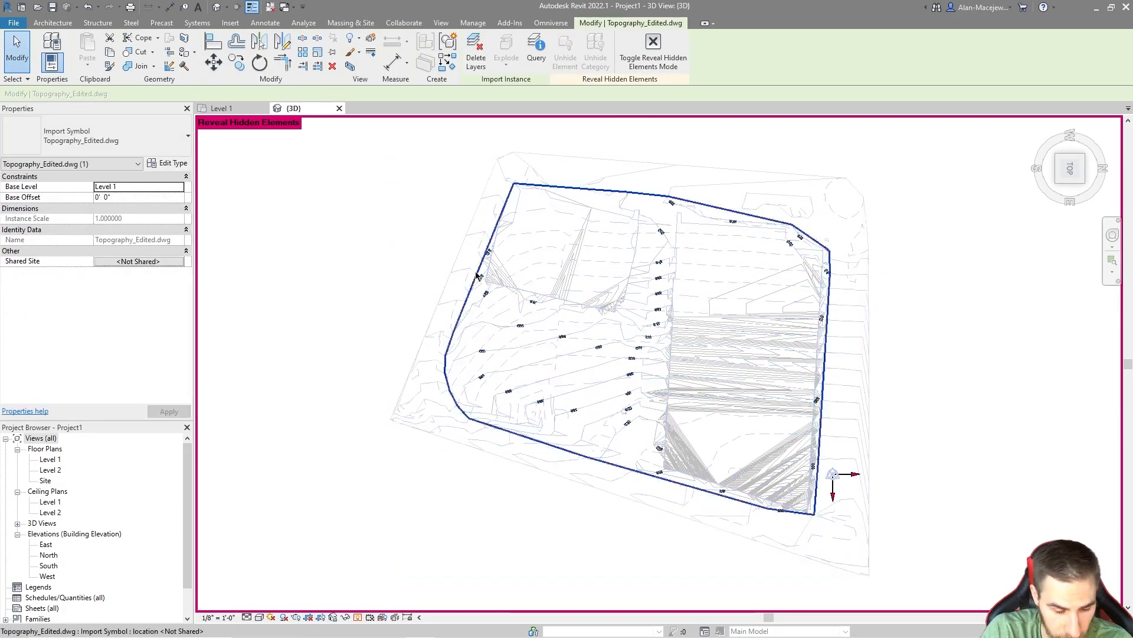
pyautogui.press('h')
pyautogui.moveTo(627, 539); pyautogui.dragTo(544, 512, button='middle')
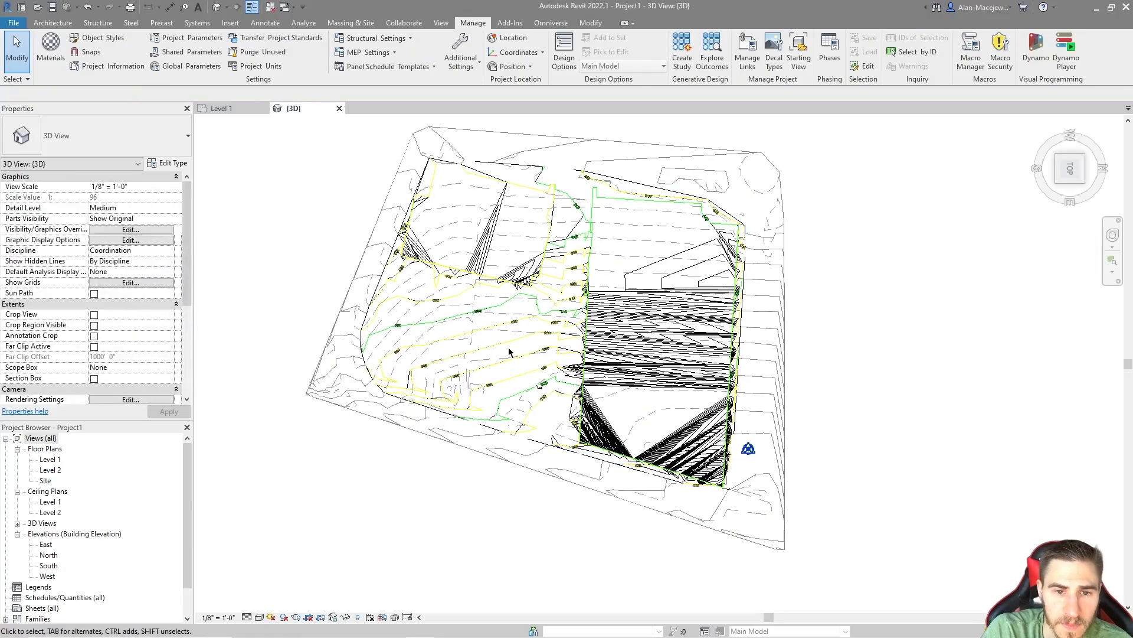
# Step: Compare the contour labels of the imported drawing with the nearby spot elevation on the toposurface
pyautogui.scroll(4, 508, 349)
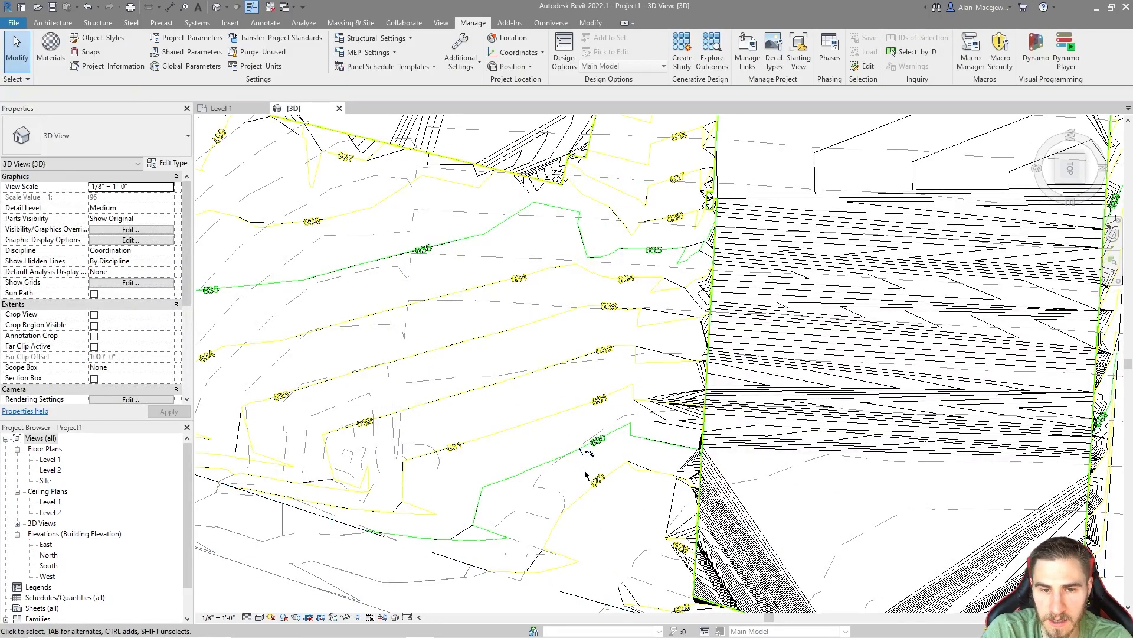
pyautogui.scroll(-5, 614, 430)
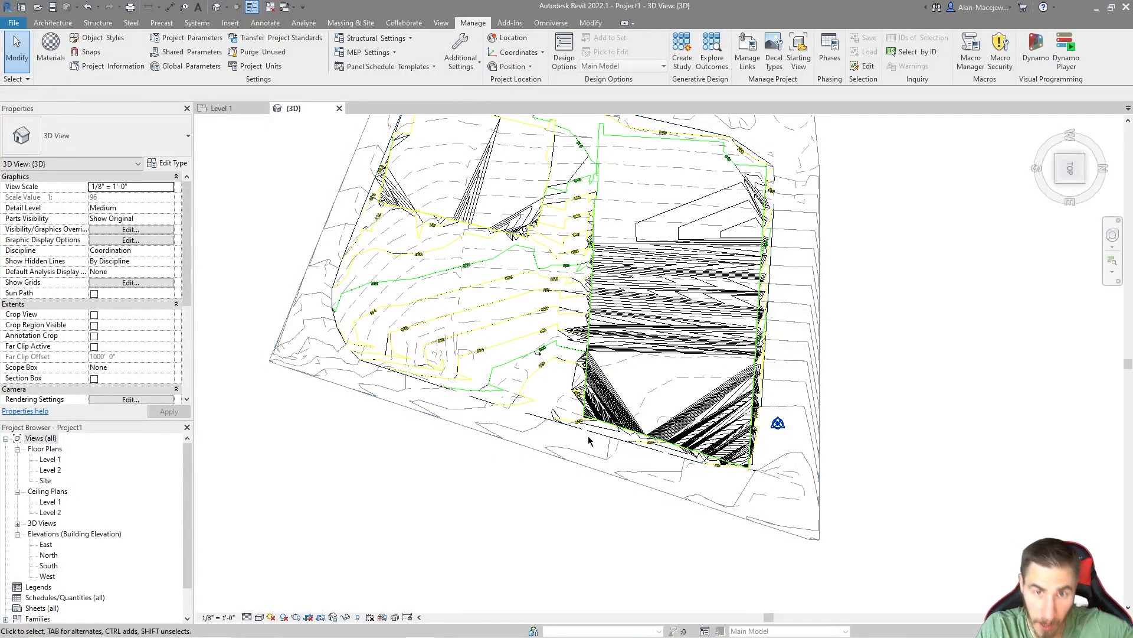
pyautogui.scroll(4, 492, 358)
pyautogui.scroll(-3, 492, 358)
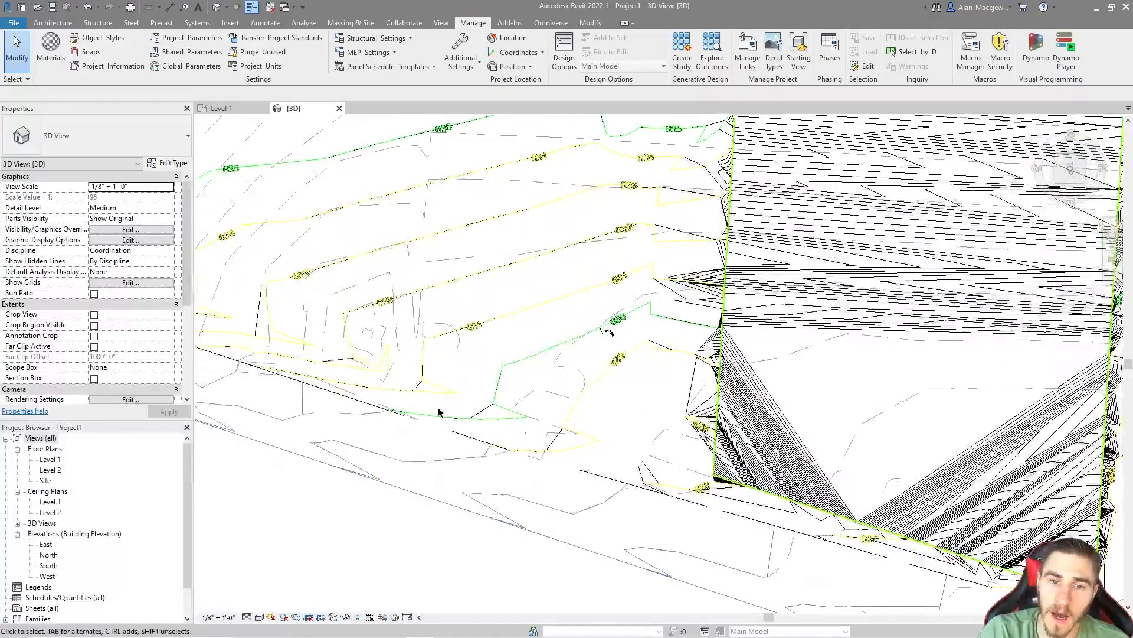
# Step: Select the imported Topography_Edited.dwg in the top view and shift it sideways, clear of the toposurfaces
pyautogui.scroll(-3, 524, 470)
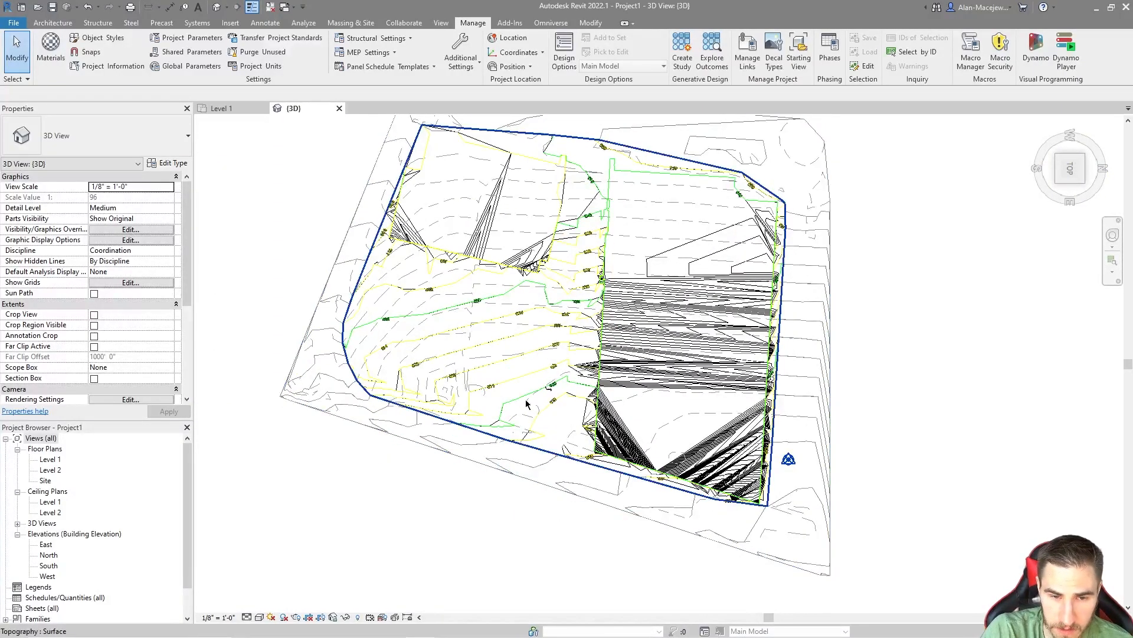
pyautogui.click(527, 405)
pyautogui.click(527, 405)
pyautogui.scroll(-3, 527, 405)
pyautogui.moveTo(527, 405); pyautogui.dragTo(987, 422)
pyautogui.click(954, 490)
pyautogui.moveTo(828, 368); pyautogui.dragTo(660, 316, button='middle')
pyautogui.moveTo(756, 331); pyautogui.dragTo(709, 466)
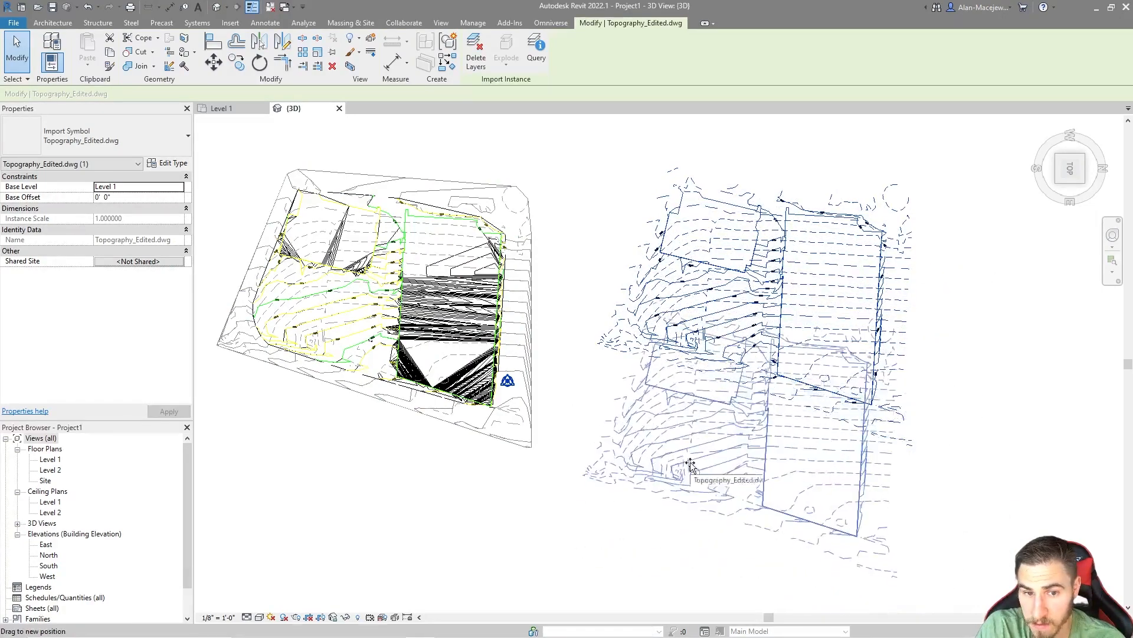
# Step: Move the selected import up slightly so it sits beside the toposurfaces
pyautogui.press('m')
pyautogui.press('v')
pyautogui.click(708, 481)
pyautogui.click(732, 400)
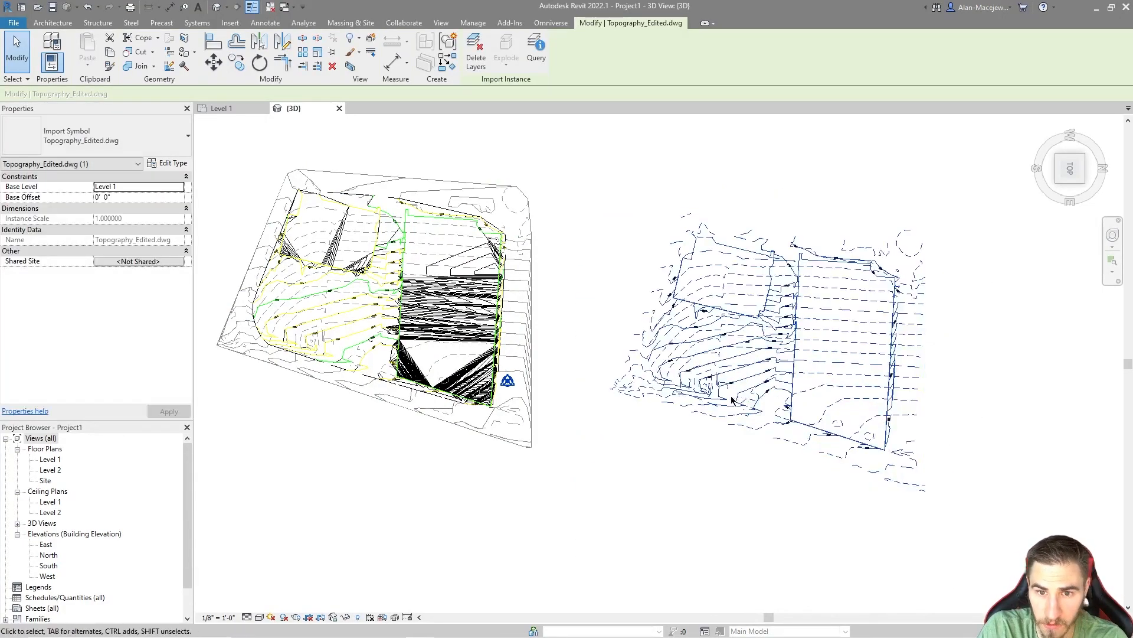
pyautogui.scroll(-2, 631, 369)
pyautogui.moveTo(716, 345); pyautogui.dragTo(708, 298)
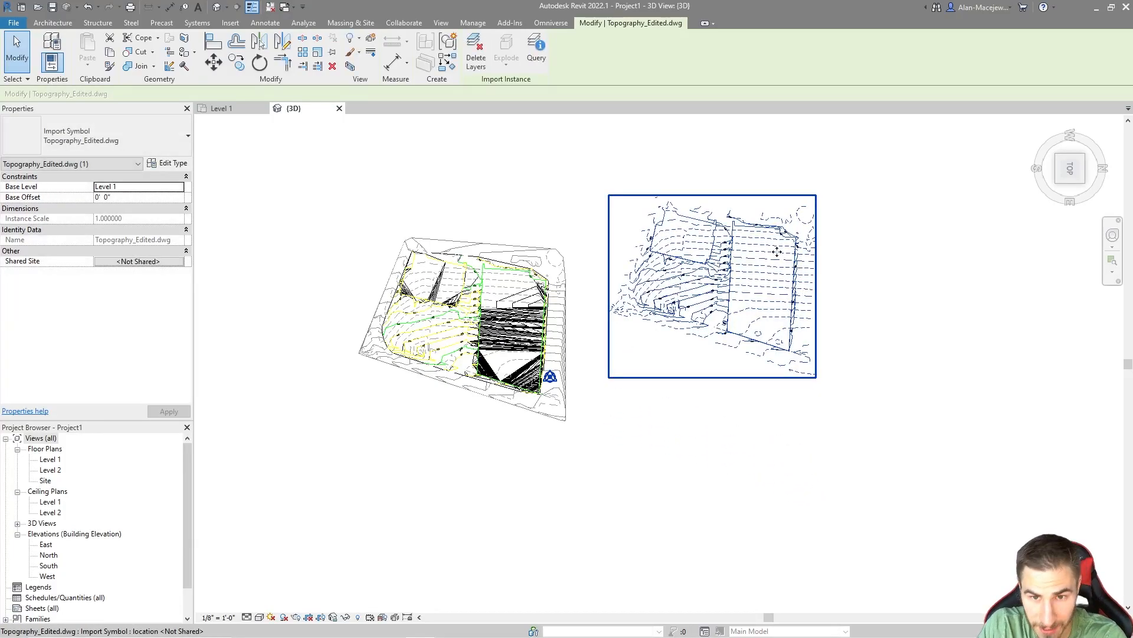
# Step: Move the import by its lot boundary corner to a spot directly beside the toposurfaces
pyautogui.moveTo(705, 288); pyautogui.dragTo(754, 450)
pyautogui.moveTo(851, 312); pyautogui.dragTo(970, 312)
pyautogui.press('m')
pyautogui.press('v')
pyautogui.scroll(6, 1012, 306)
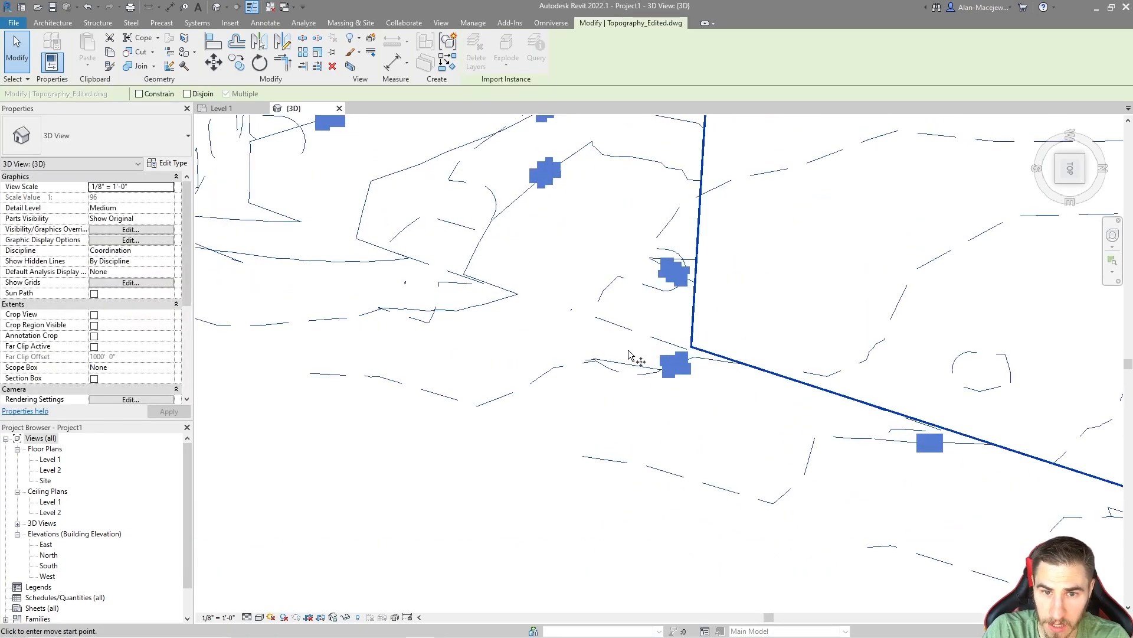
pyautogui.click(691, 347)
pyautogui.scroll(-6, 768, 283)
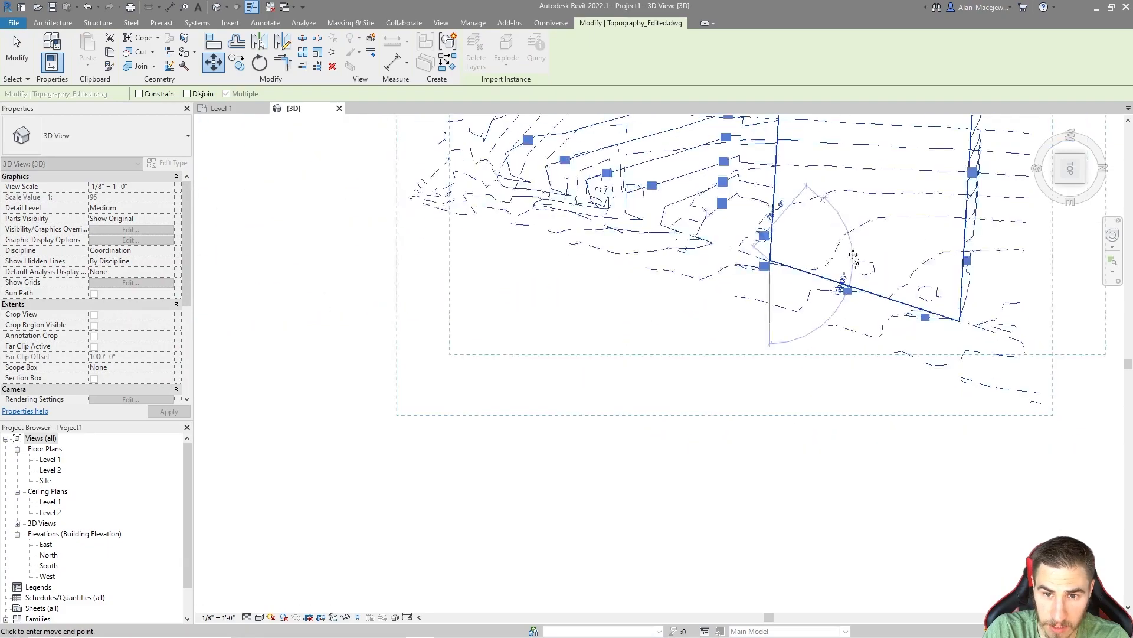
pyautogui.click(502, 428)
pyautogui.click(514, 400)
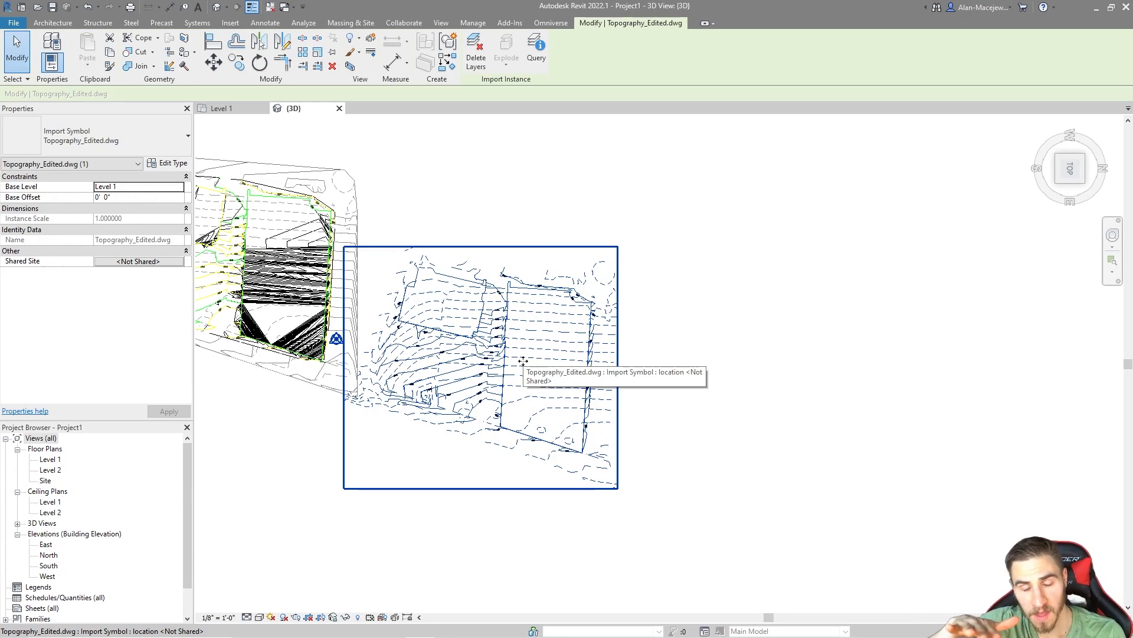
# Step: Delete the duplicate Topography_Edited.dwg import beside the one above the toposurfaces
pyautogui.keyDown('shift'); pyautogui.moveTo(523, 360); pyautogui.dragTo(627, 315, button='middle'); pyautogui.keyUp('shift')
pyautogui.scroll(3, 492, 378)
pyautogui.moveTo(533, 432); pyautogui.dragTo(597, 360, button='middle')
pyautogui.click(611, 278)
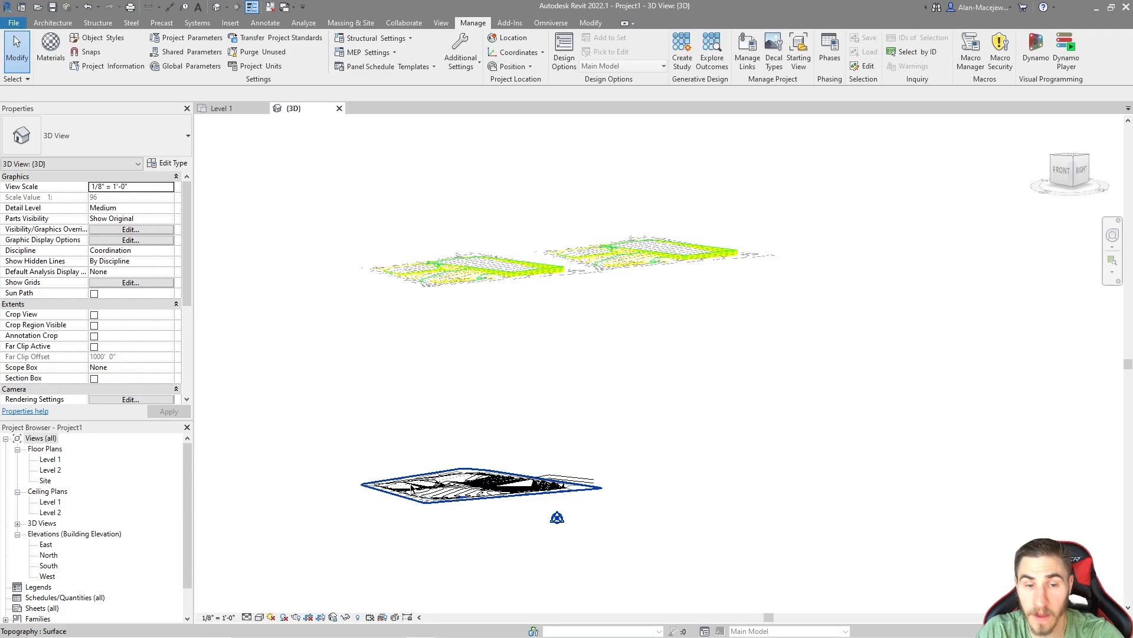
pyautogui.moveTo(673, 172); pyautogui.dragTo(426, 316)
pyautogui.moveTo(809, 175); pyautogui.dragTo(721, 296)
pyautogui.press('Delete')
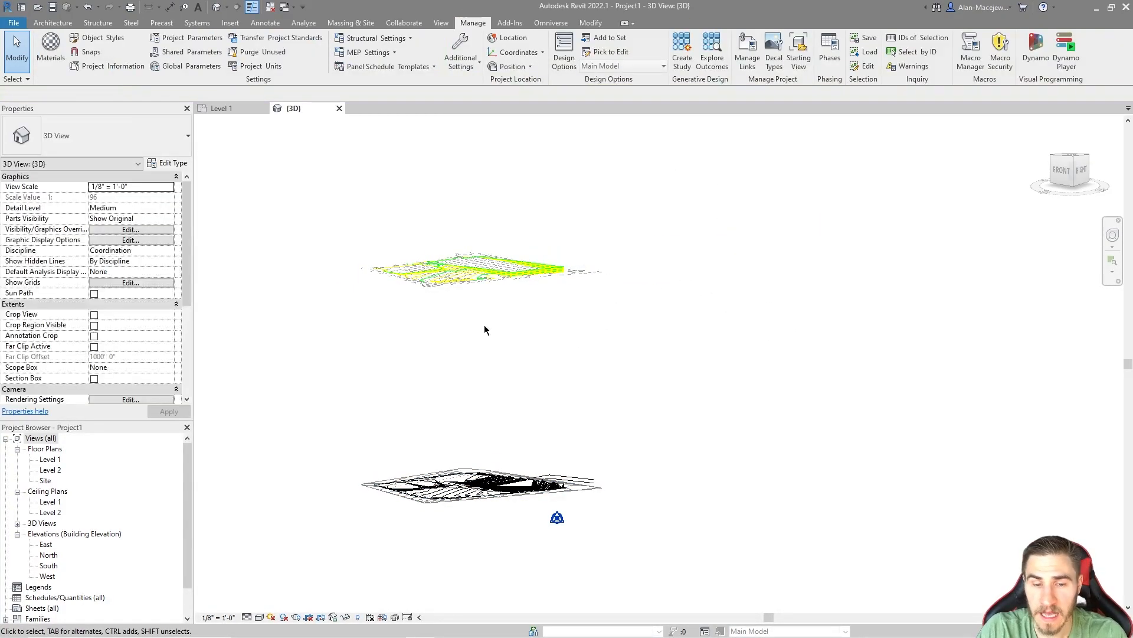
# Step: Examine the proposed toposurface's contours beneath the remaining imported drawing from an angled 3D view
pyautogui.keyDown('shift'); pyautogui.moveTo(621, 277); pyautogui.dragTo(787, 302, button='middle'); pyautogui.keyUp('shift')
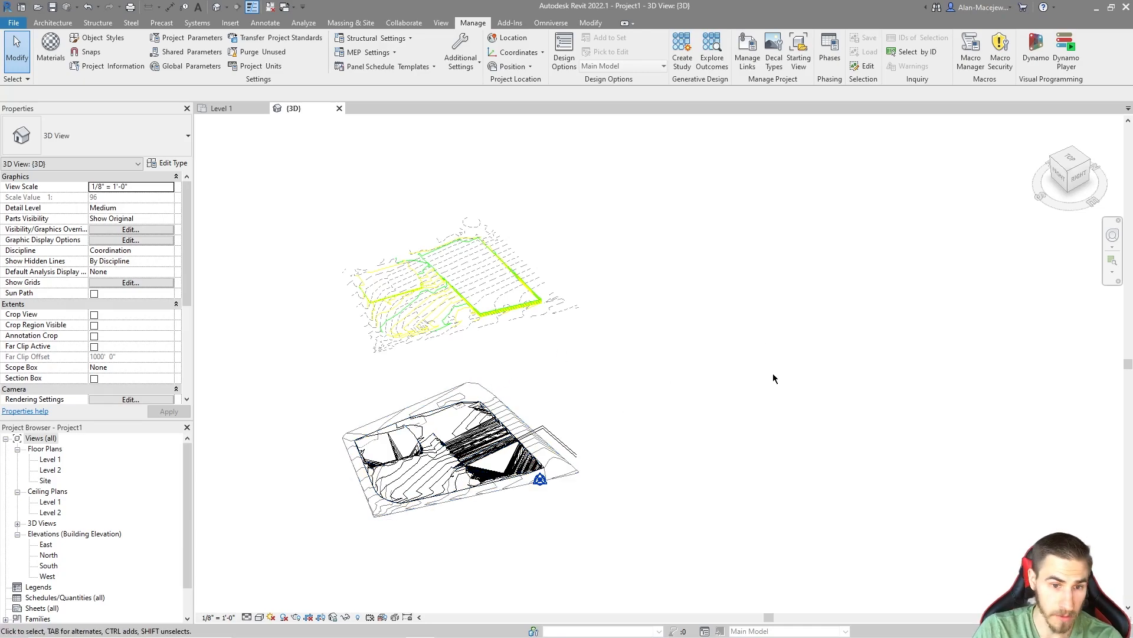
pyautogui.scroll(6, 428, 481)
pyautogui.scroll(-10, 665, 548)
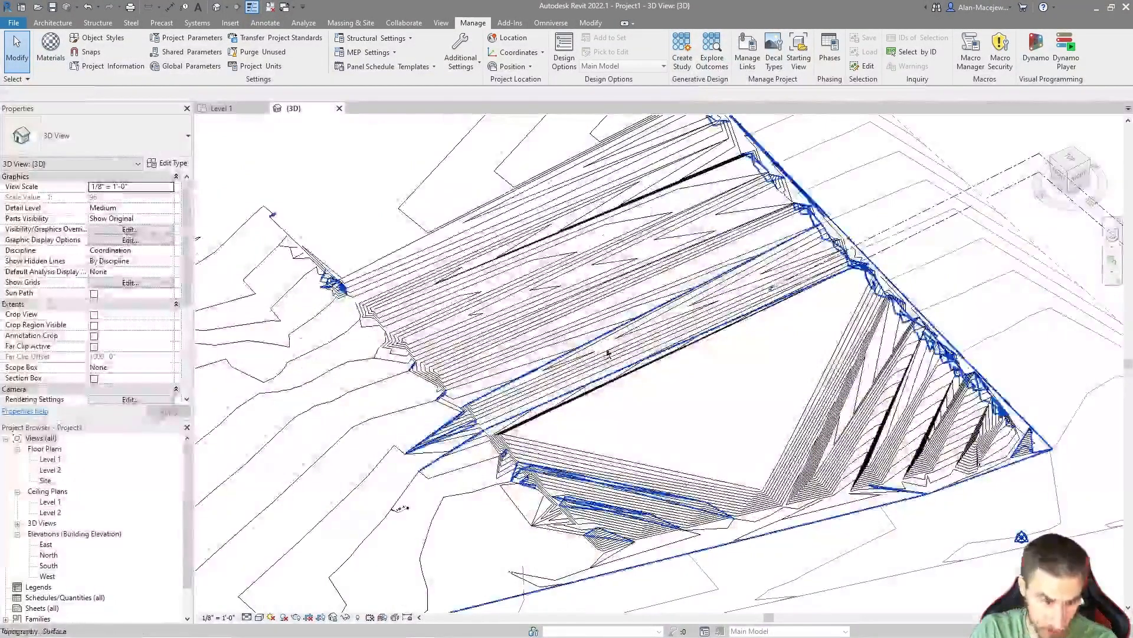
pyautogui.moveTo(639, 564); pyautogui.dragTo(611, 591, button='middle')
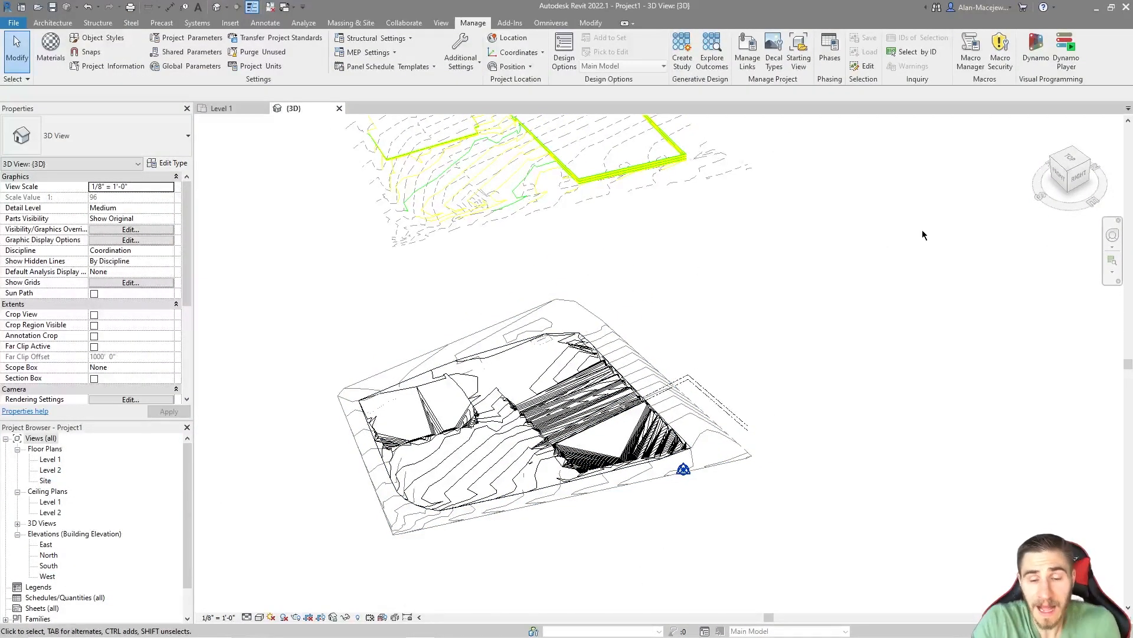
pyautogui.moveTo(502, 555); pyautogui.dragTo(588, 416)
pyautogui.click(679, 295)
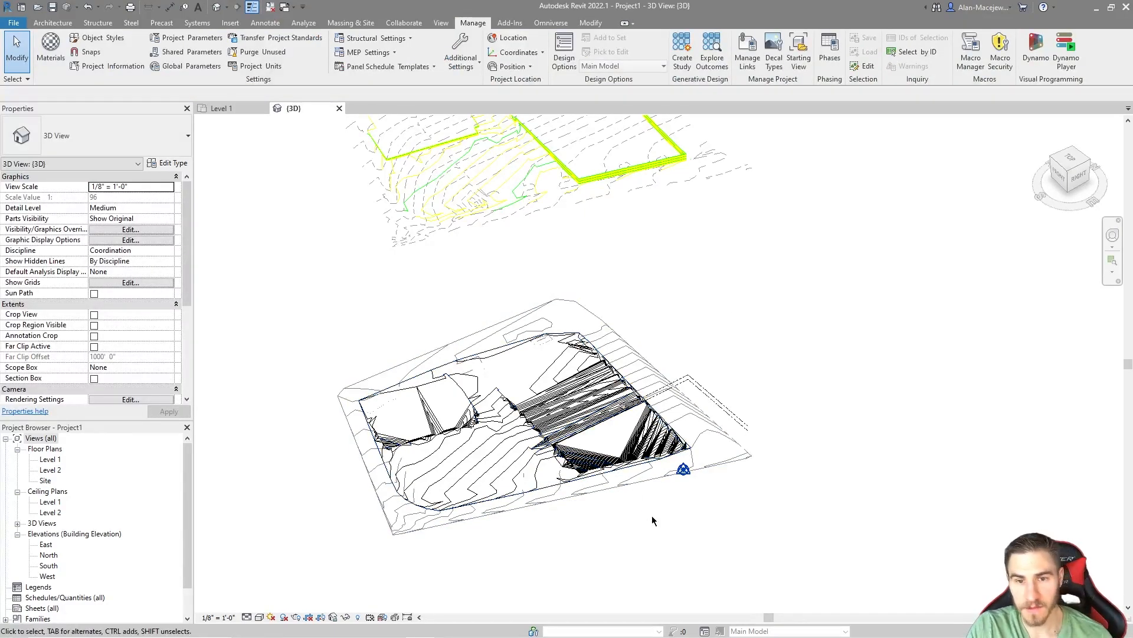
pyautogui.moveTo(710, 285); pyautogui.dragTo(647, 319, button='middle')
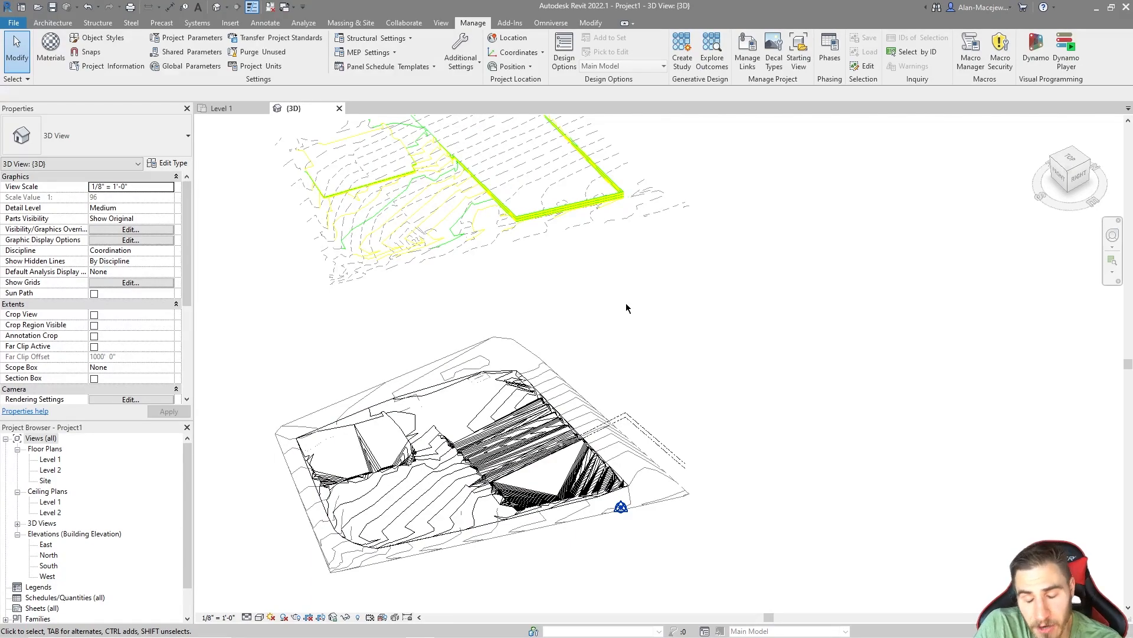
# Step: Compare the imported drawing's contours and lot boundary with the matching area of the proposed toposurface below
pyautogui.moveTo(356, 299); pyautogui.dragTo(468, 347, button='middle')
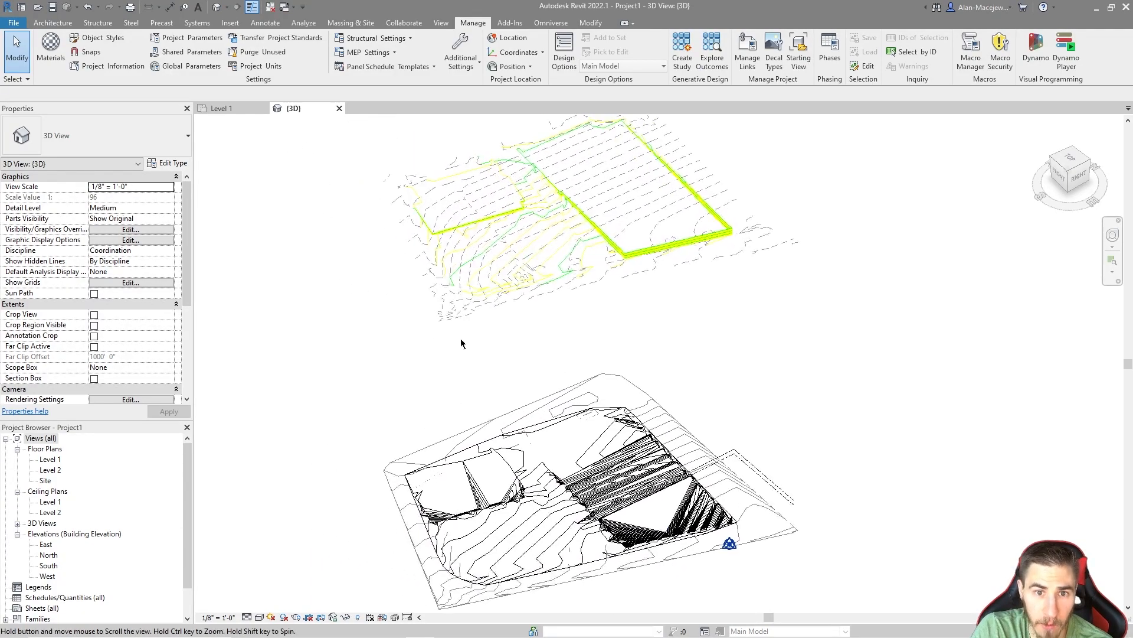
pyautogui.scroll(2, 626, 469)
pyautogui.scroll(-2, 626, 469)
pyautogui.scroll(5, 609, 281)
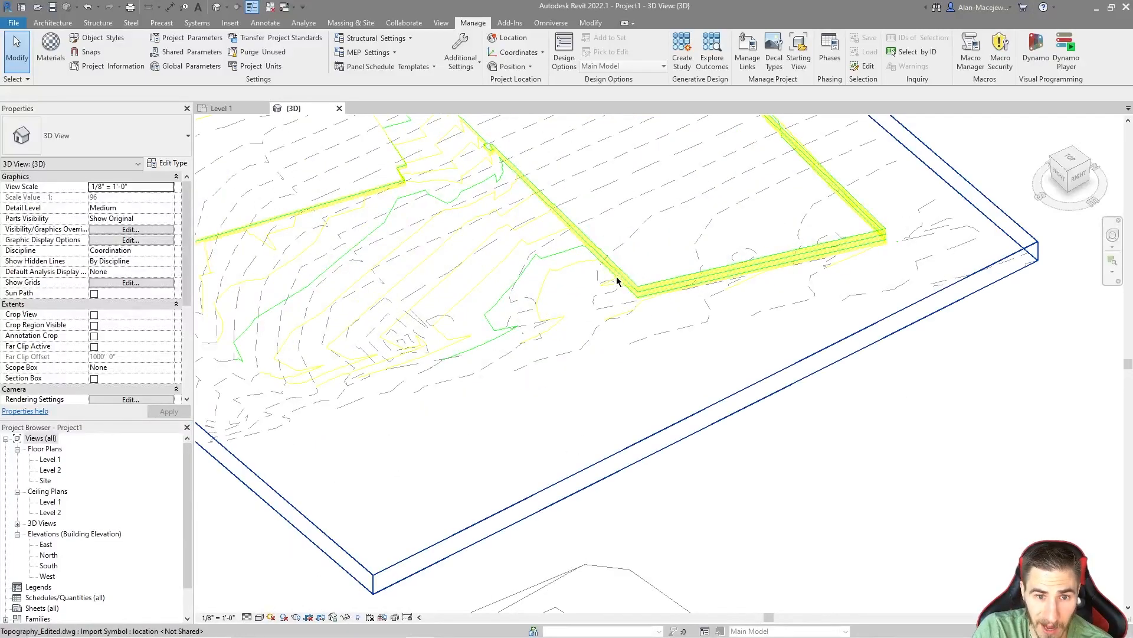
pyautogui.scroll(-3, 622, 275)
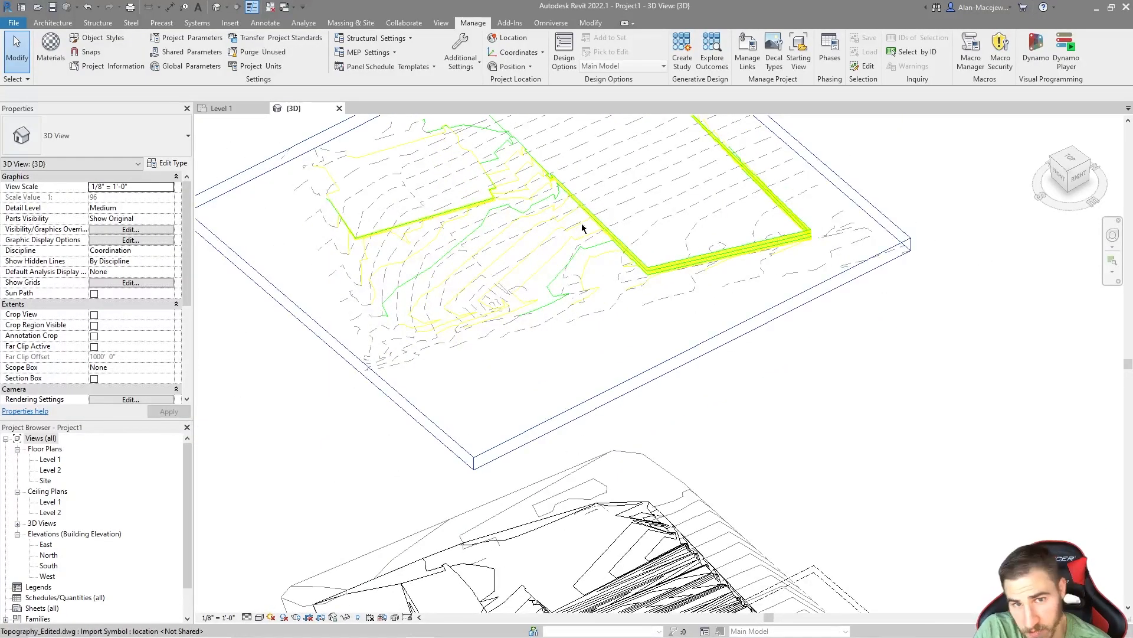
pyautogui.moveTo(886, 357); pyautogui.dragTo(843, 146, button='middle')
pyautogui.scroll(-2, 637, 441)
pyautogui.scroll(4, 644, 437)
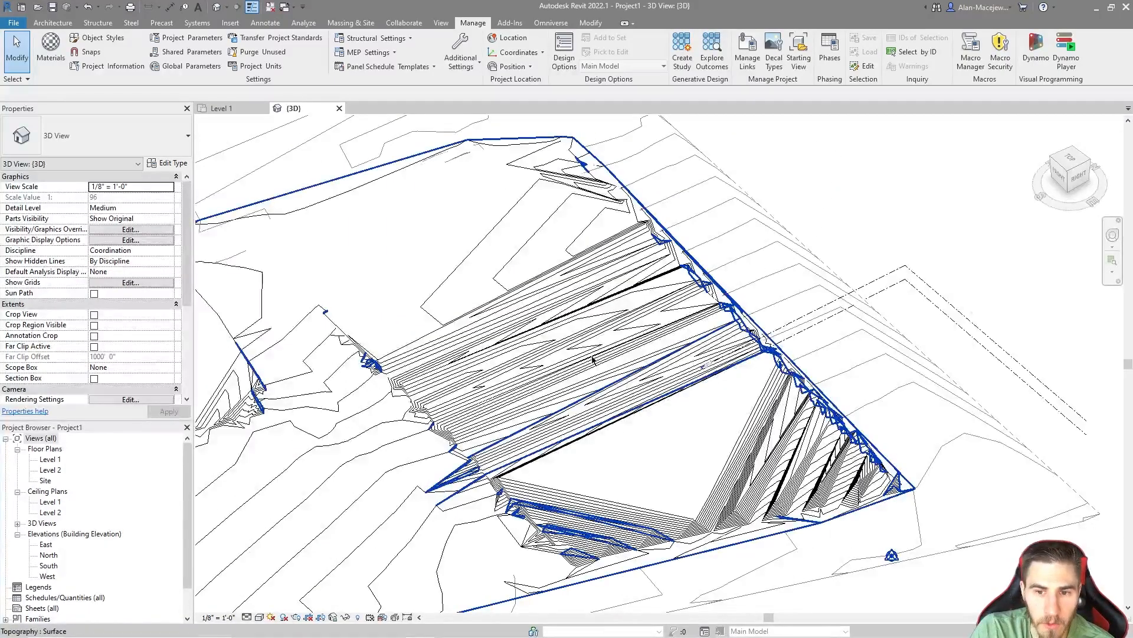
pyautogui.scroll(-2, 649, 431)
pyautogui.scroll(-3, 667, 445)
pyautogui.moveTo(668, 445); pyautogui.dragTo(668, 513, button='middle')
pyautogui.moveTo(663, 389); pyautogui.dragTo(695, 519, button='middle')
pyautogui.scroll(-2, 673, 473)
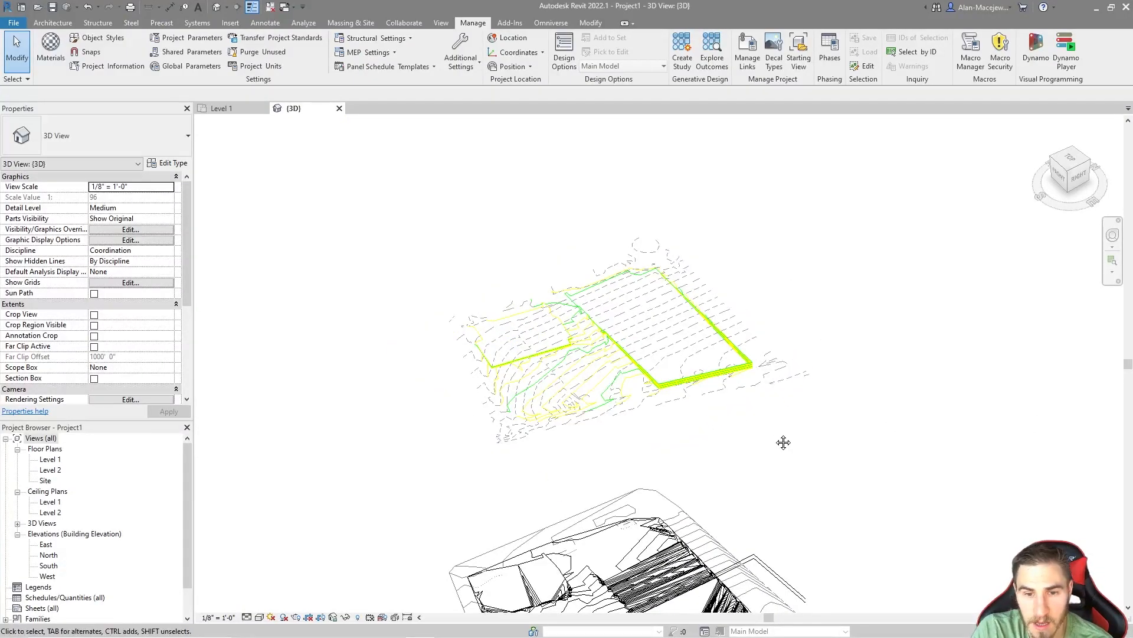
pyautogui.moveTo(784, 443); pyautogui.dragTo(785, 325, button='middle')
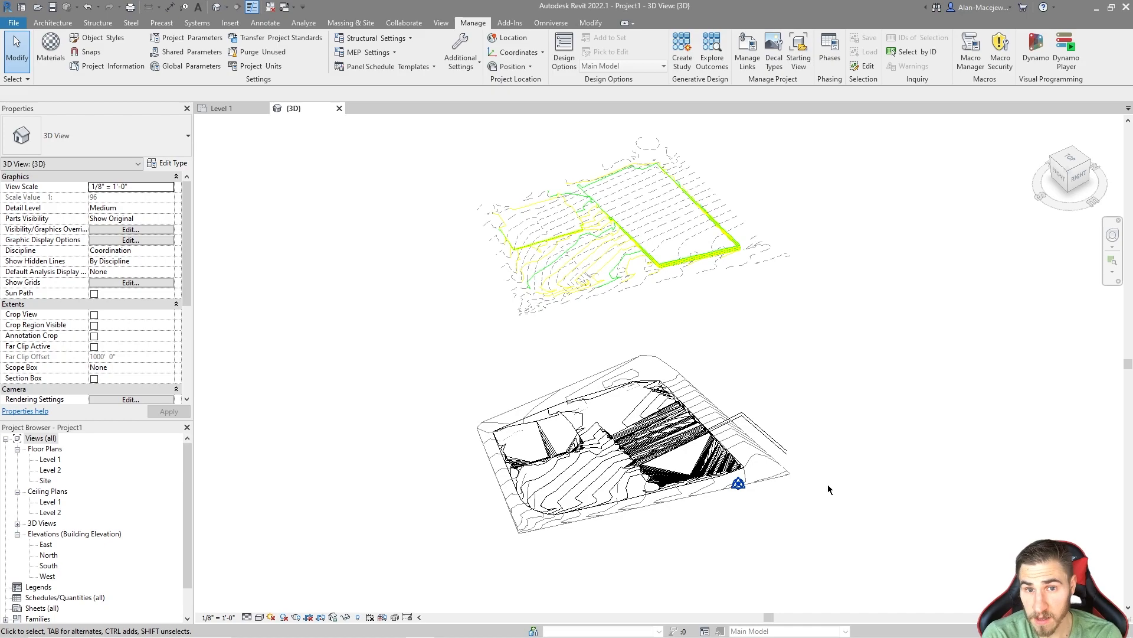
# Step: Select the remaining import and check its height relative to the toposurfaces and project base point
pyautogui.moveTo(833, 183); pyautogui.dragTo(803, 230)
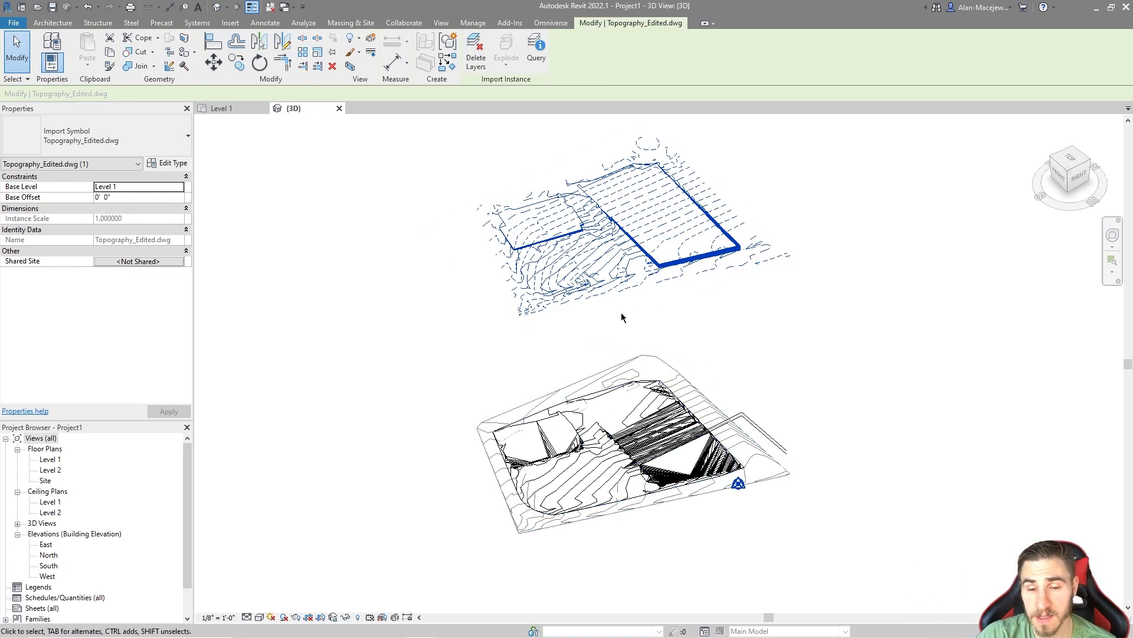
pyautogui.scroll(2, 676, 518)
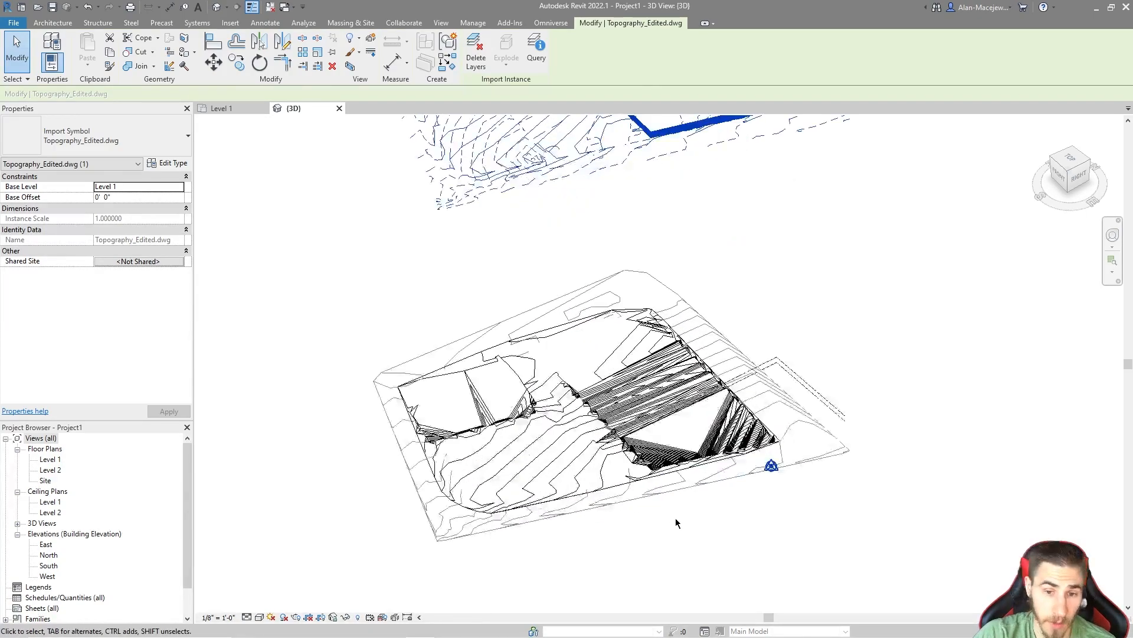
pyautogui.scroll(-1, 531, 581)
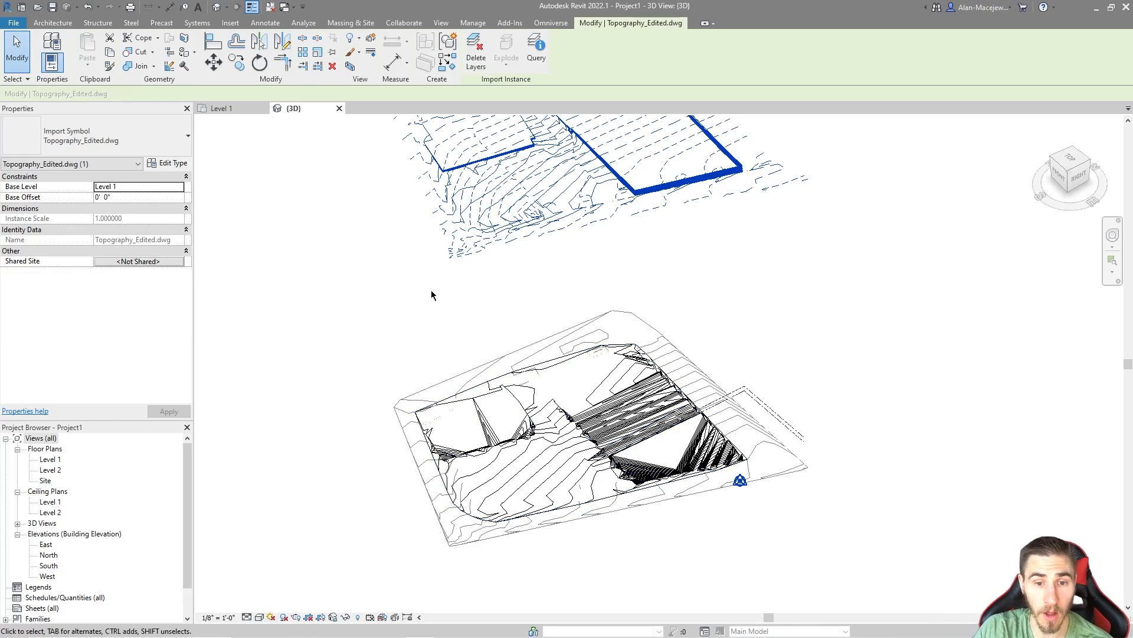
pyautogui.scroll(5, 590, 484)
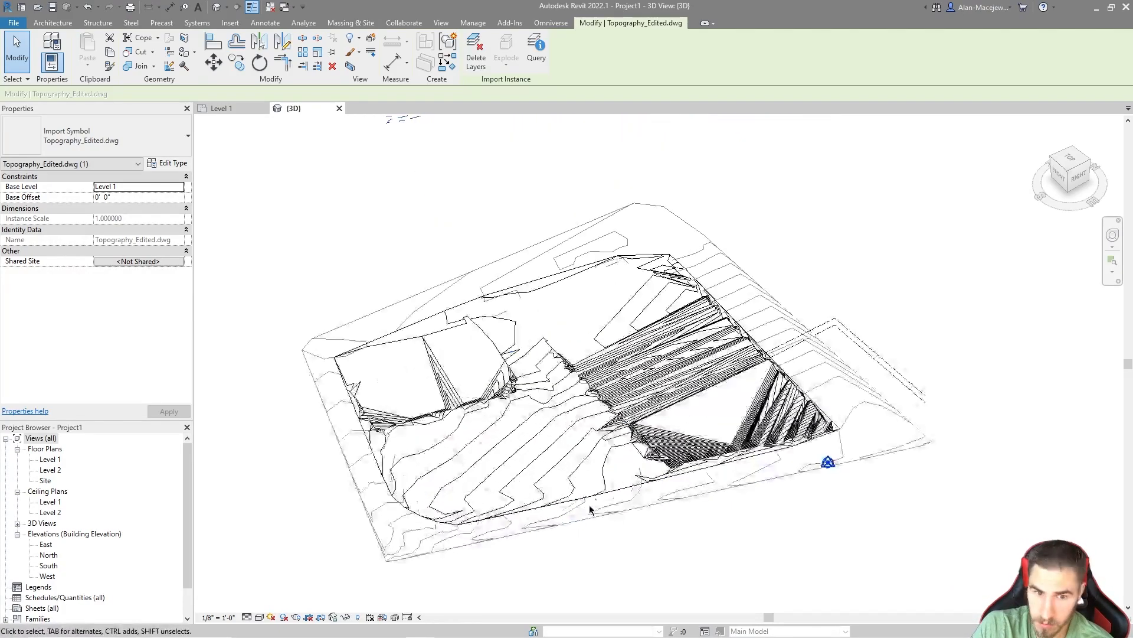
pyautogui.scroll(-5, 701, 406)
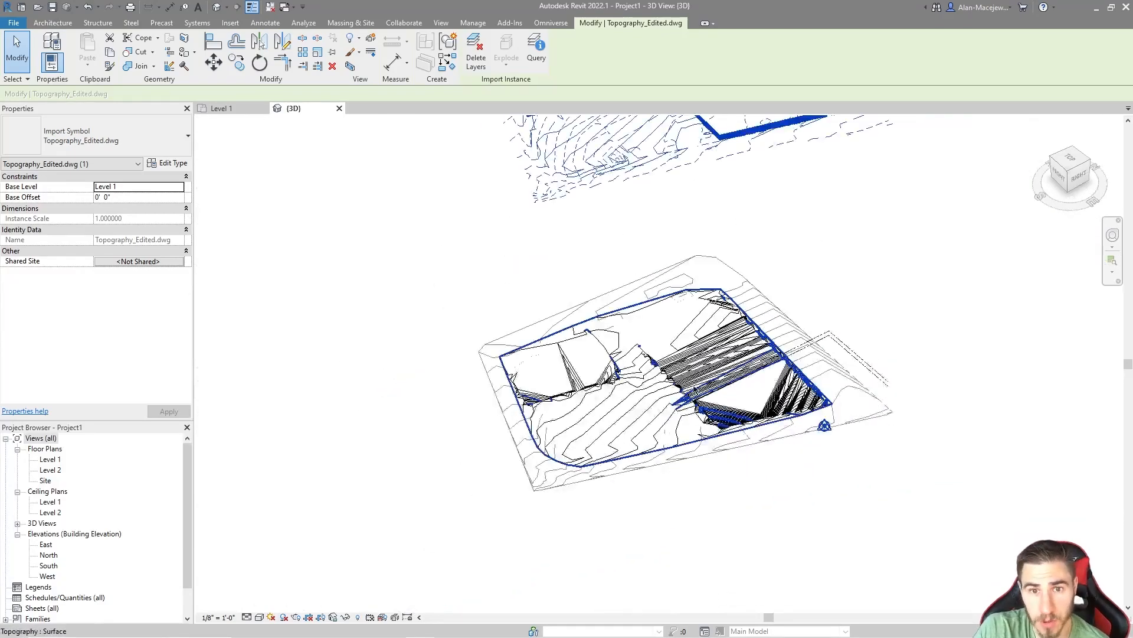
pyautogui.moveTo(806, 261); pyautogui.dragTo(747, 305, button='middle')
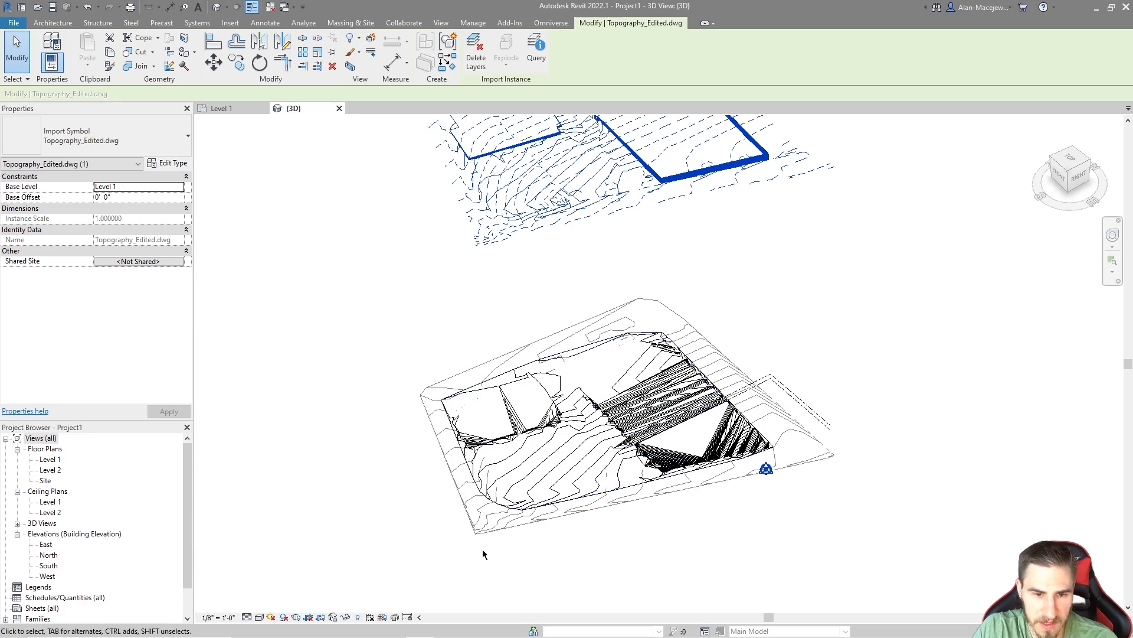
# Step: Select the existing toposurface around the site's perimeter and check its phasing properties
pyautogui.click(504, 530)
pyautogui.keyDown('shift'); pyautogui.moveTo(419, 556); pyautogui.dragTo(471, 513, button='middle'); pyautogui.keyUp('shift')
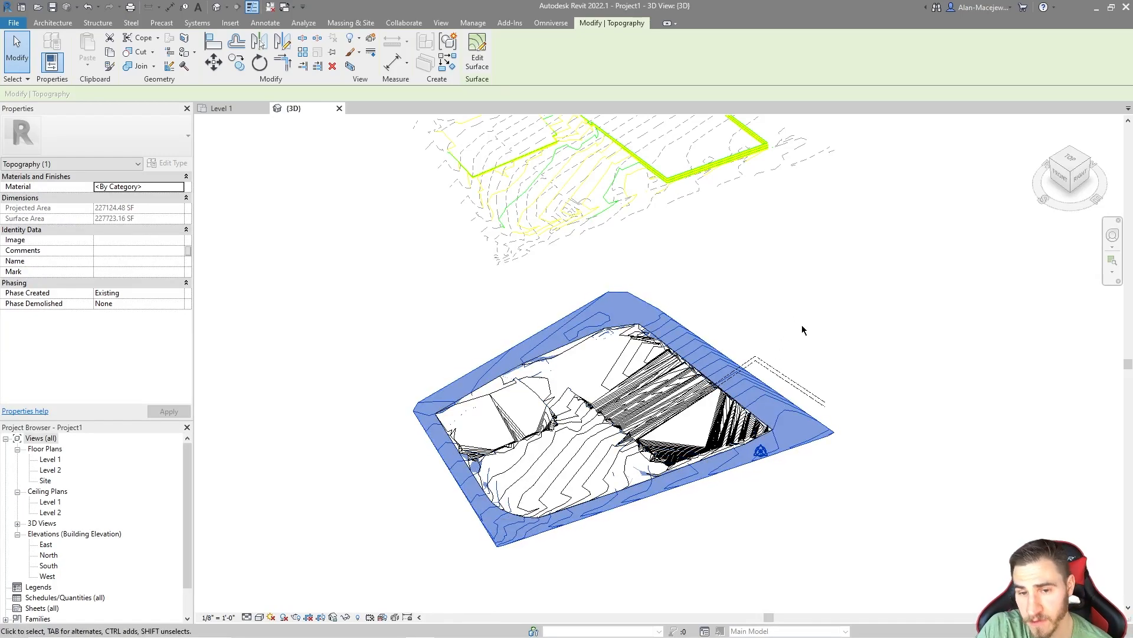
pyautogui.moveTo(755, 261); pyautogui.dragTo(743, 274, button='middle')
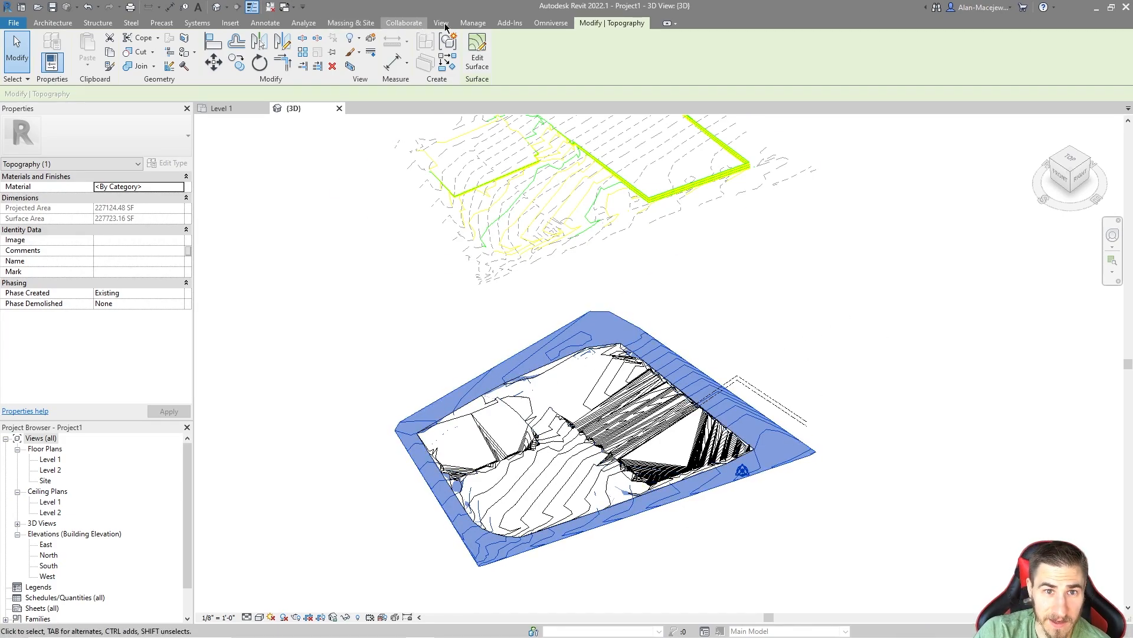
pyautogui.click(406, 23)
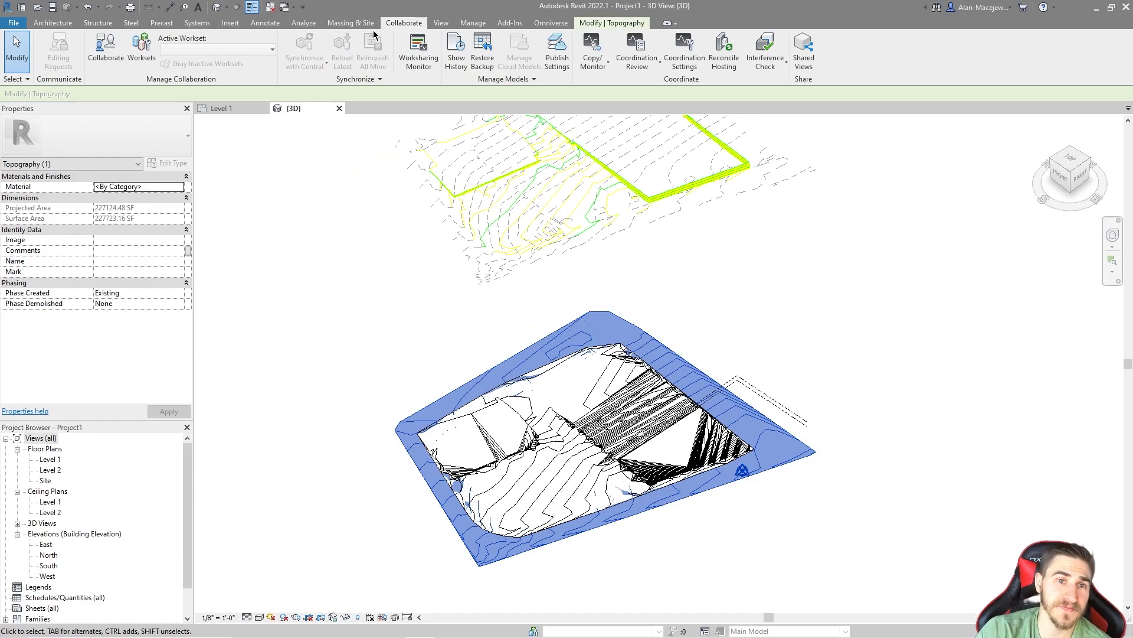
pyautogui.click(475, 23)
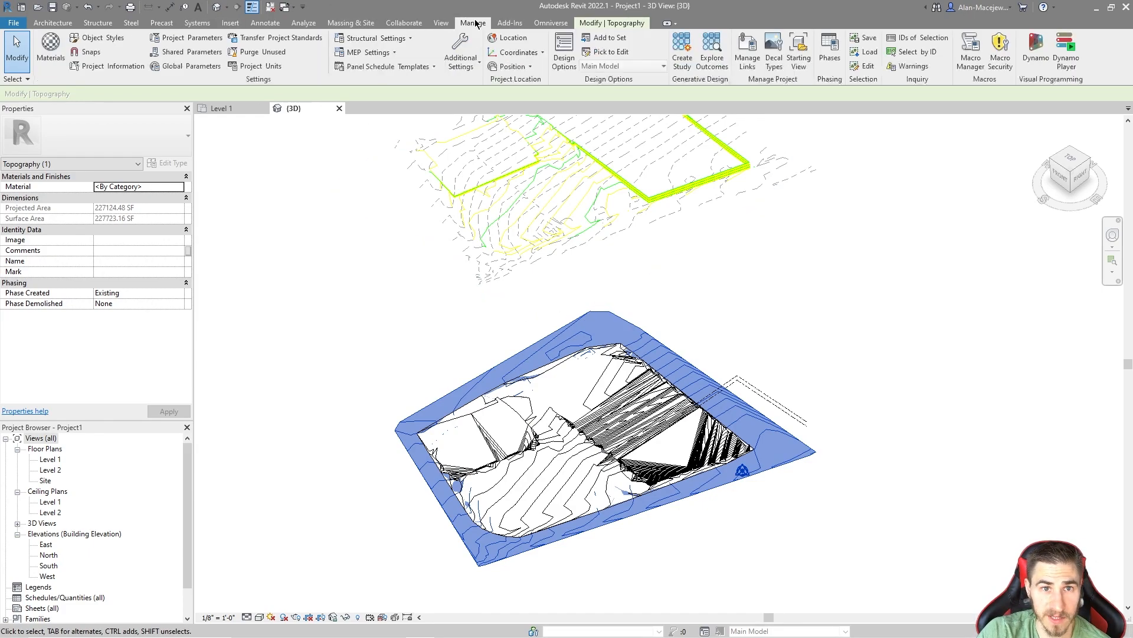
pyautogui.click(316, 344)
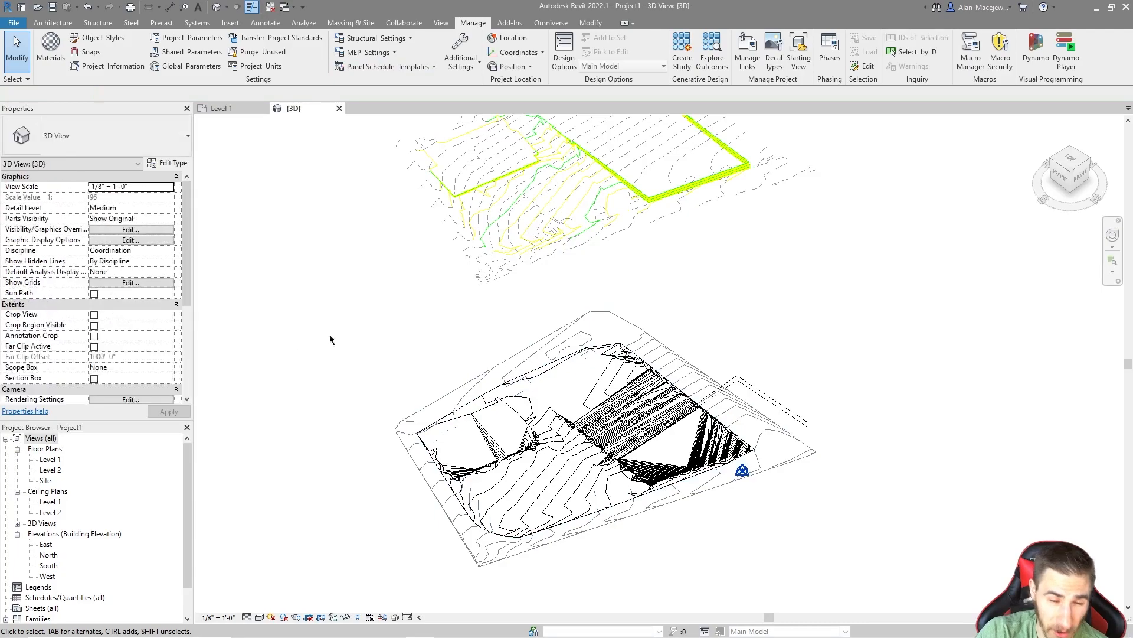